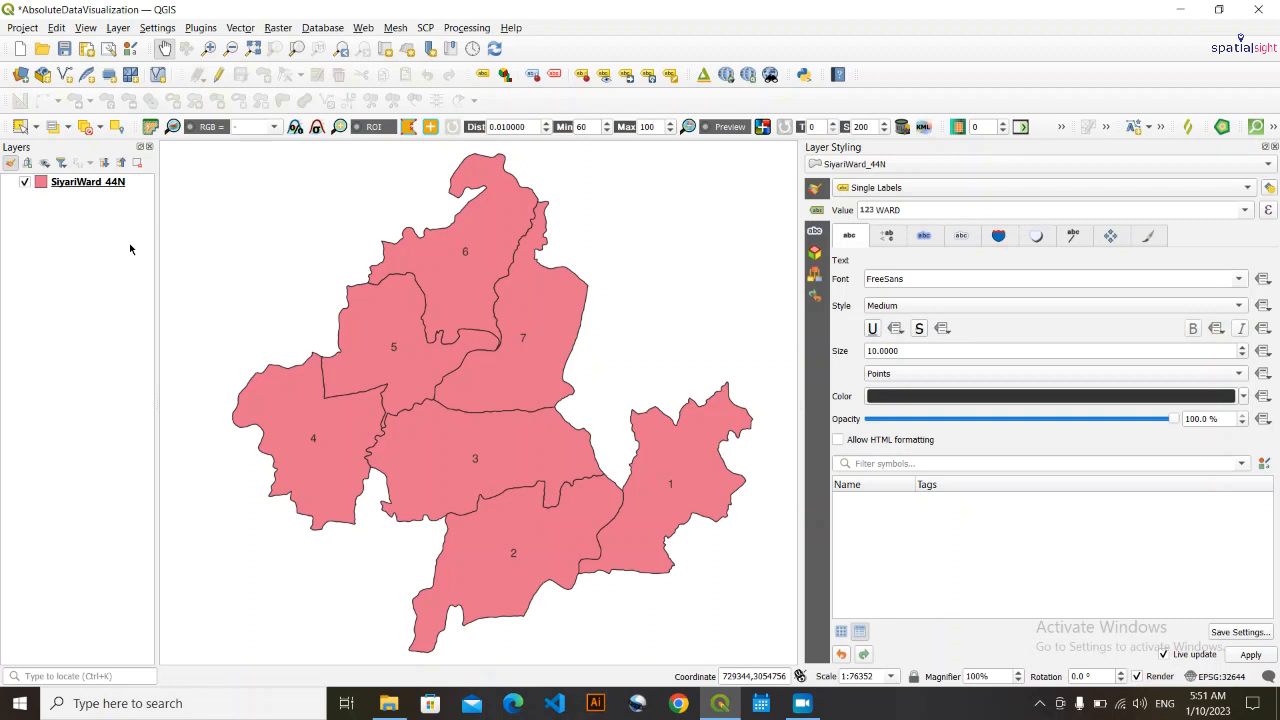
- Review the SiyariWard_44N layer's attribute table sorted in ascending order by WARD, and close it
drag(567, 470, 561, 478)
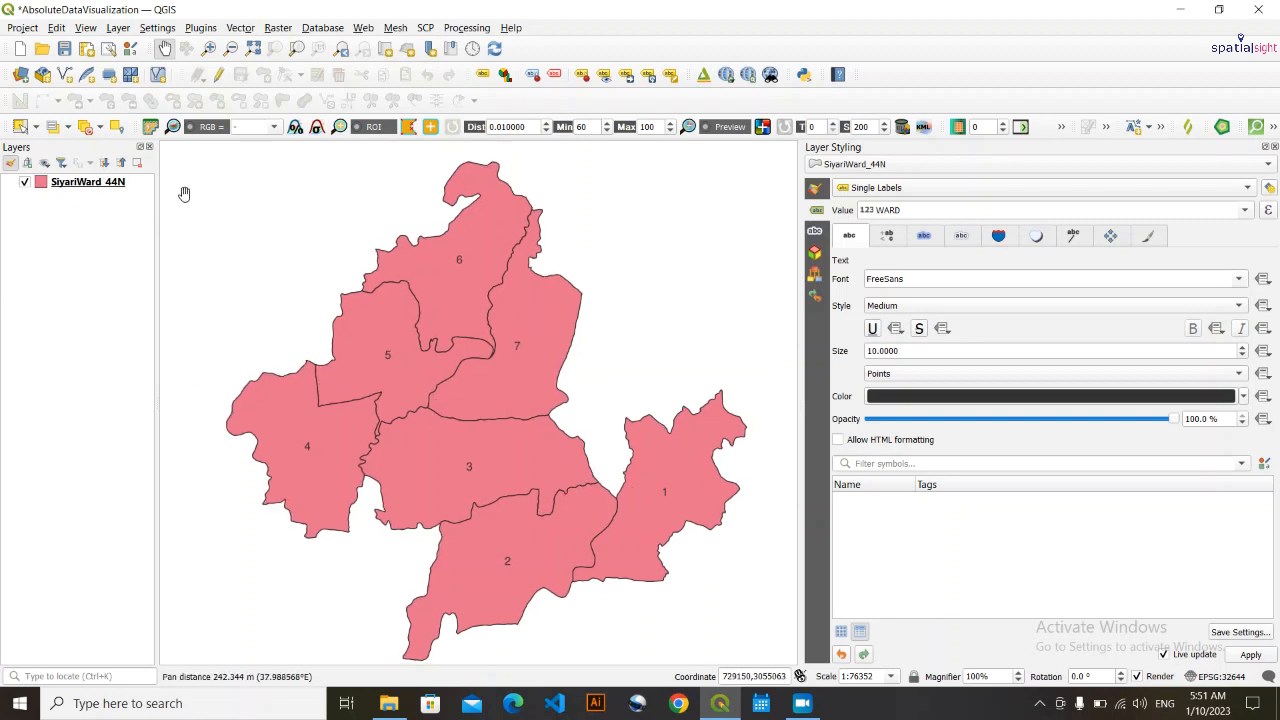
click(87, 185)
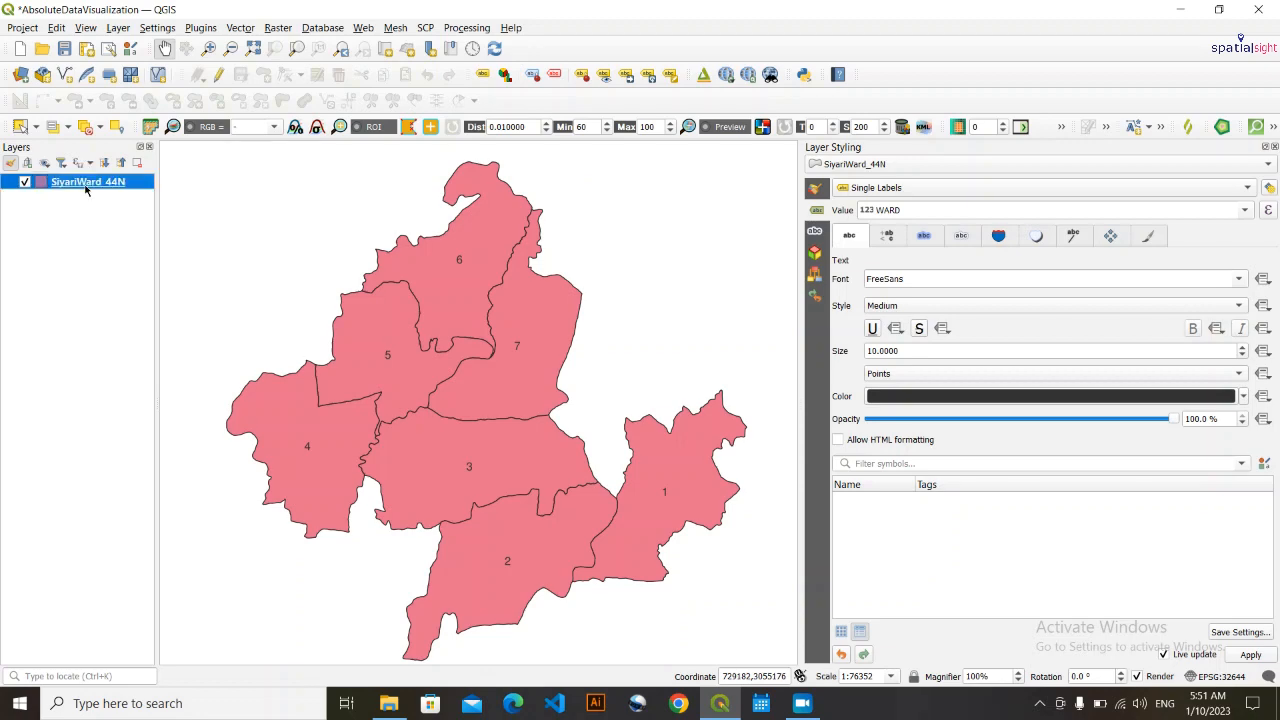
right_click(86, 185)
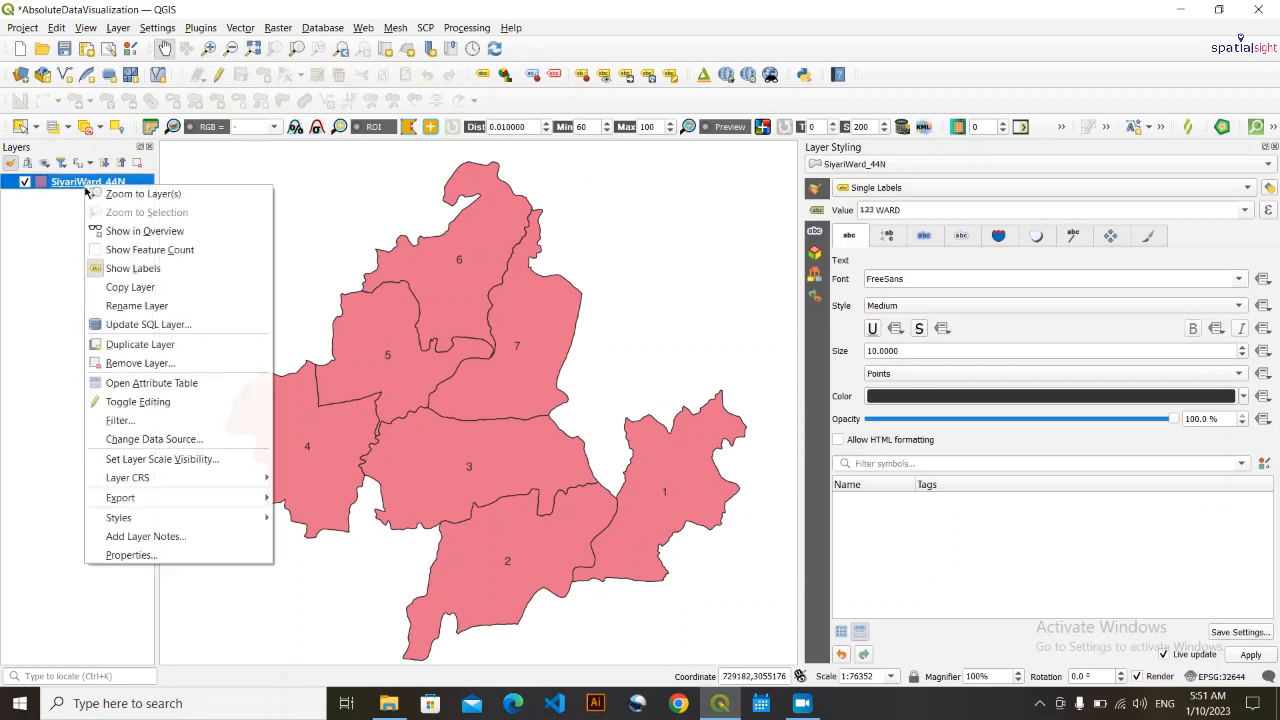
click(197, 386)
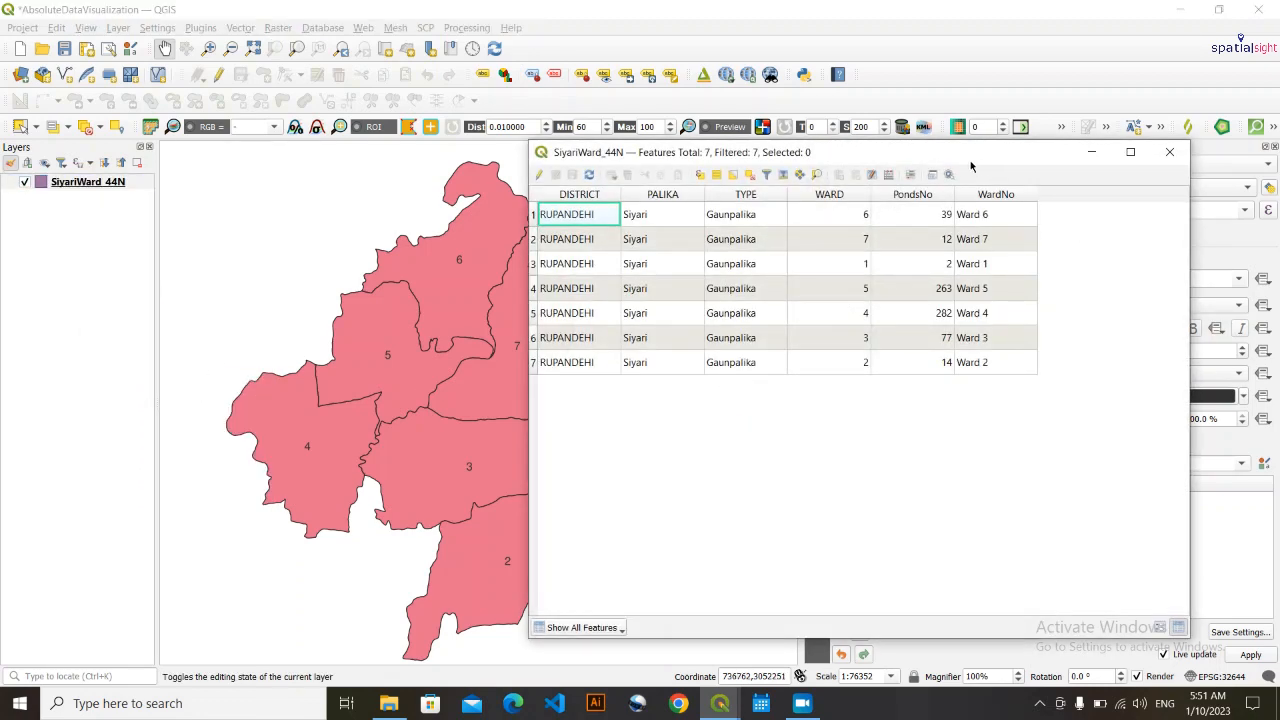
drag(969, 162, 683, 192)
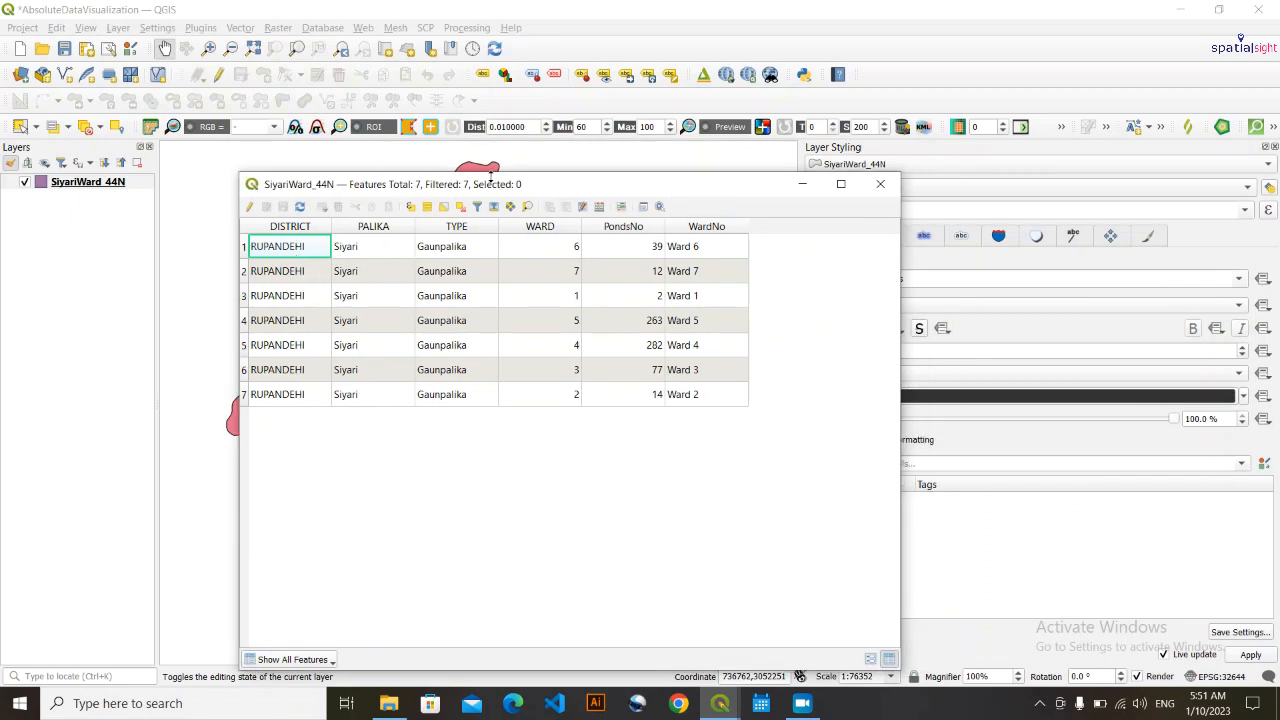
mouse_move(495, 188)
mouse_down()
mouse_move(778, 438)
mouse_move(778, 264)
mouse_move(375, 167)
mouse_move(492, 167)
mouse_up()
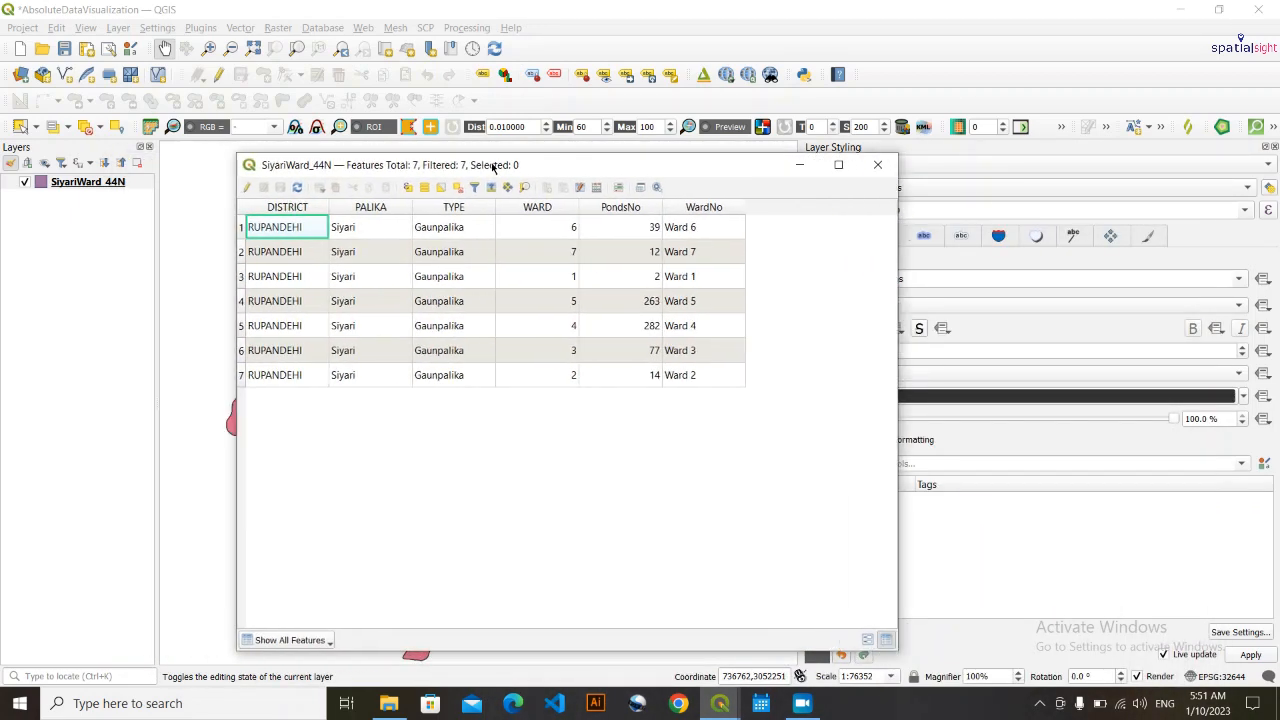
click(546, 207)
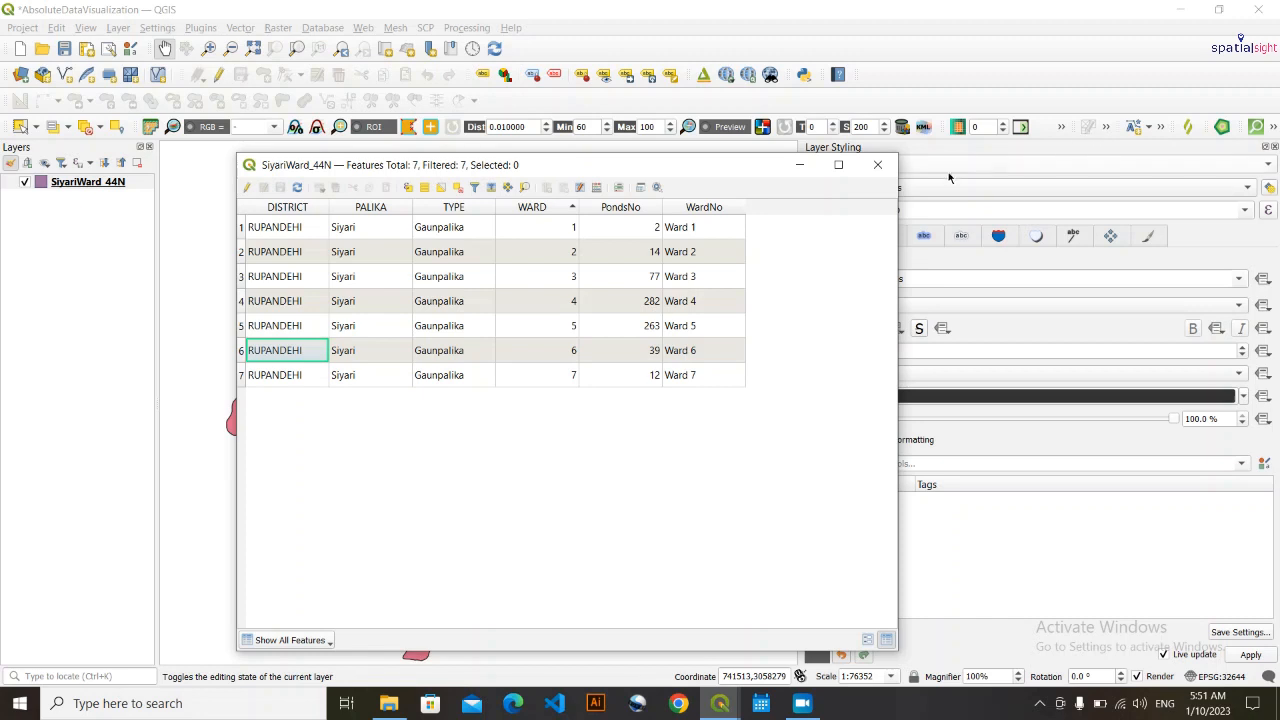
click(878, 164)
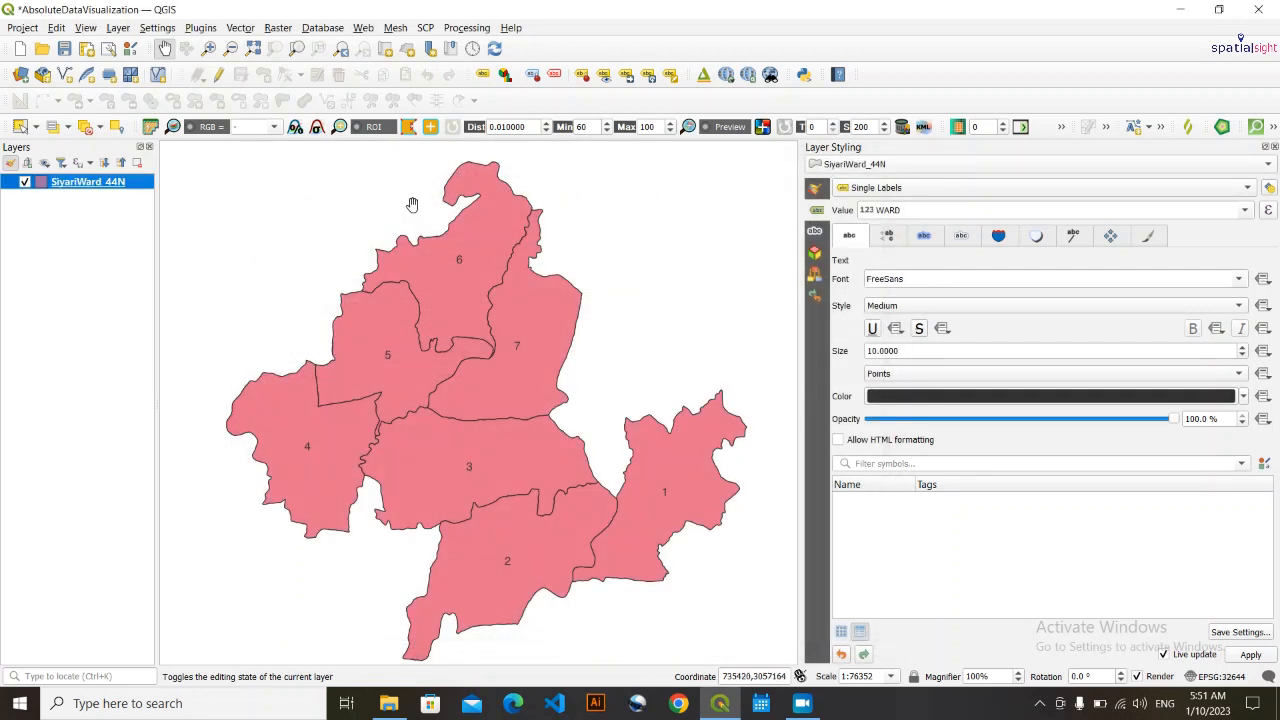
- View the finished pond map image WordSize.png from the desktop, close it and return to the QGIS project
click(1181, 9)
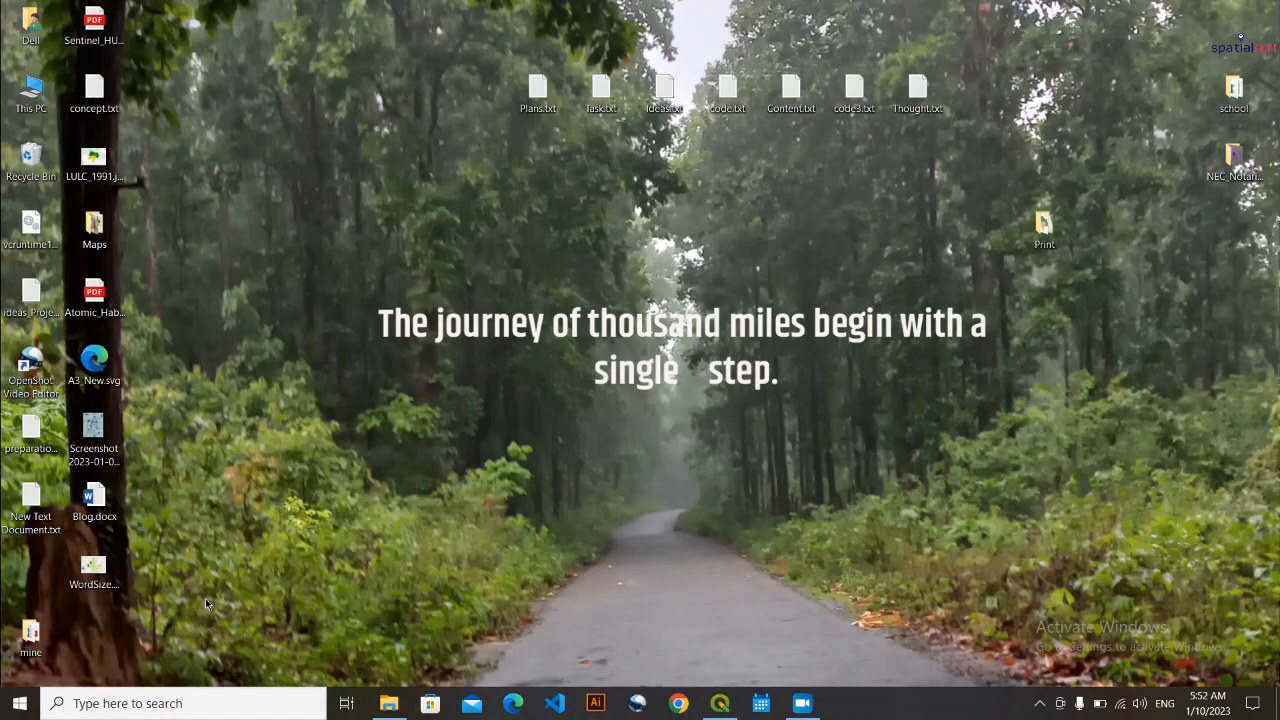
double_click(93, 568)
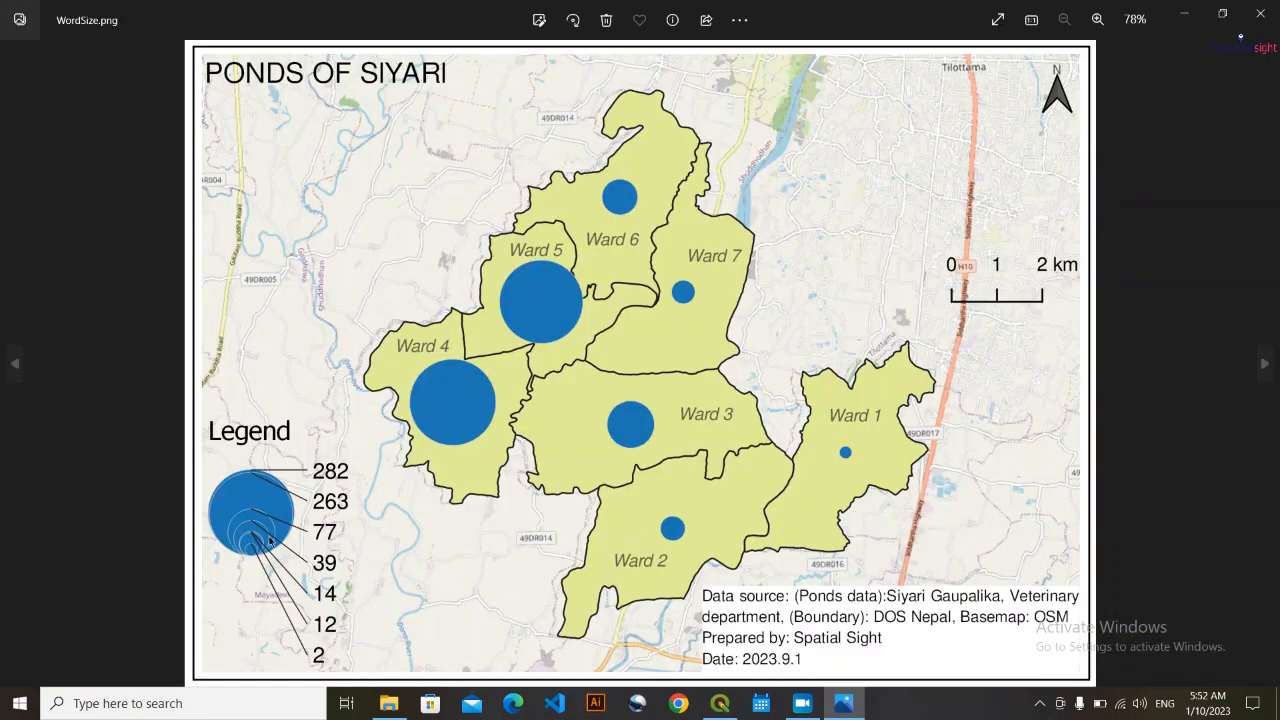
click(1260, 12)
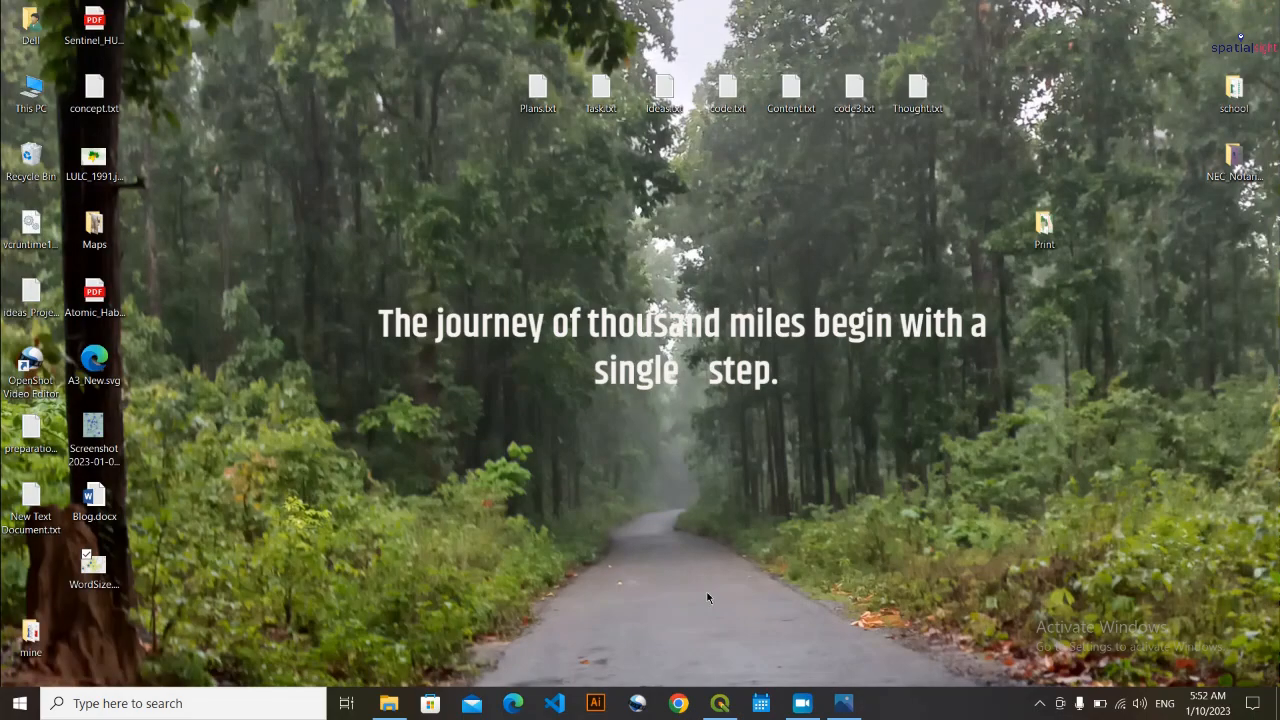
click(708, 702)
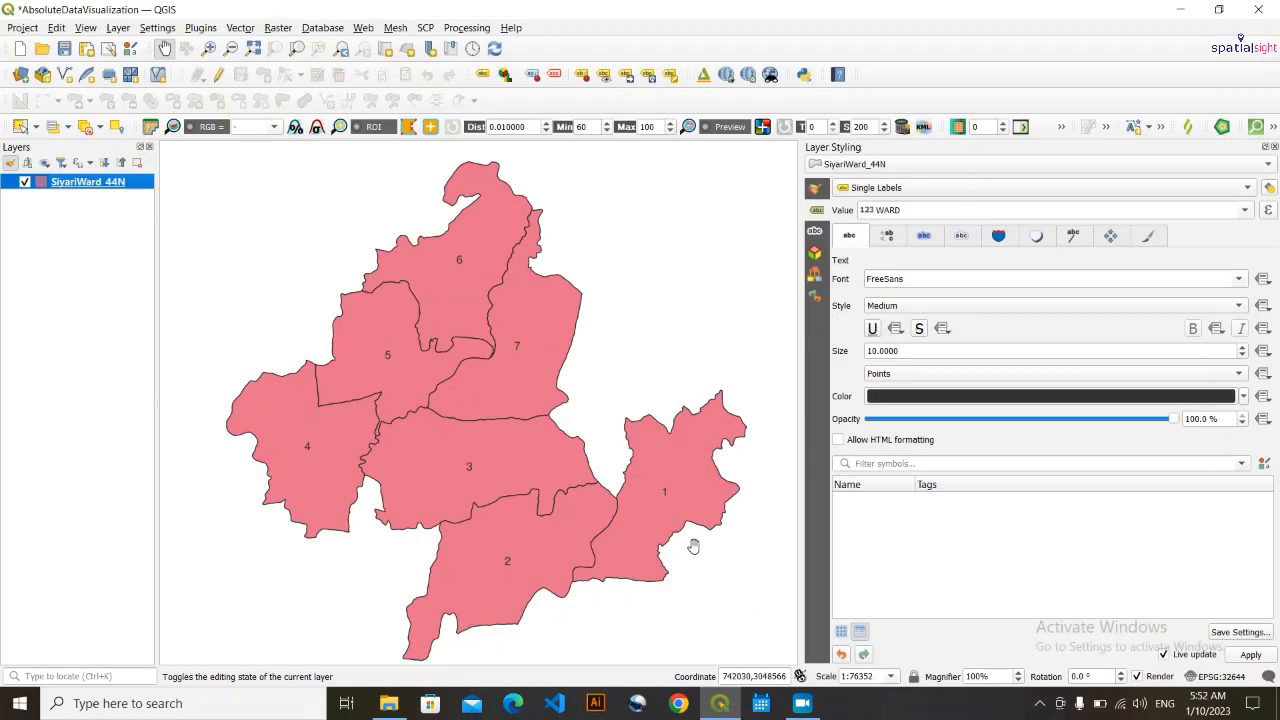
click(114, 314)
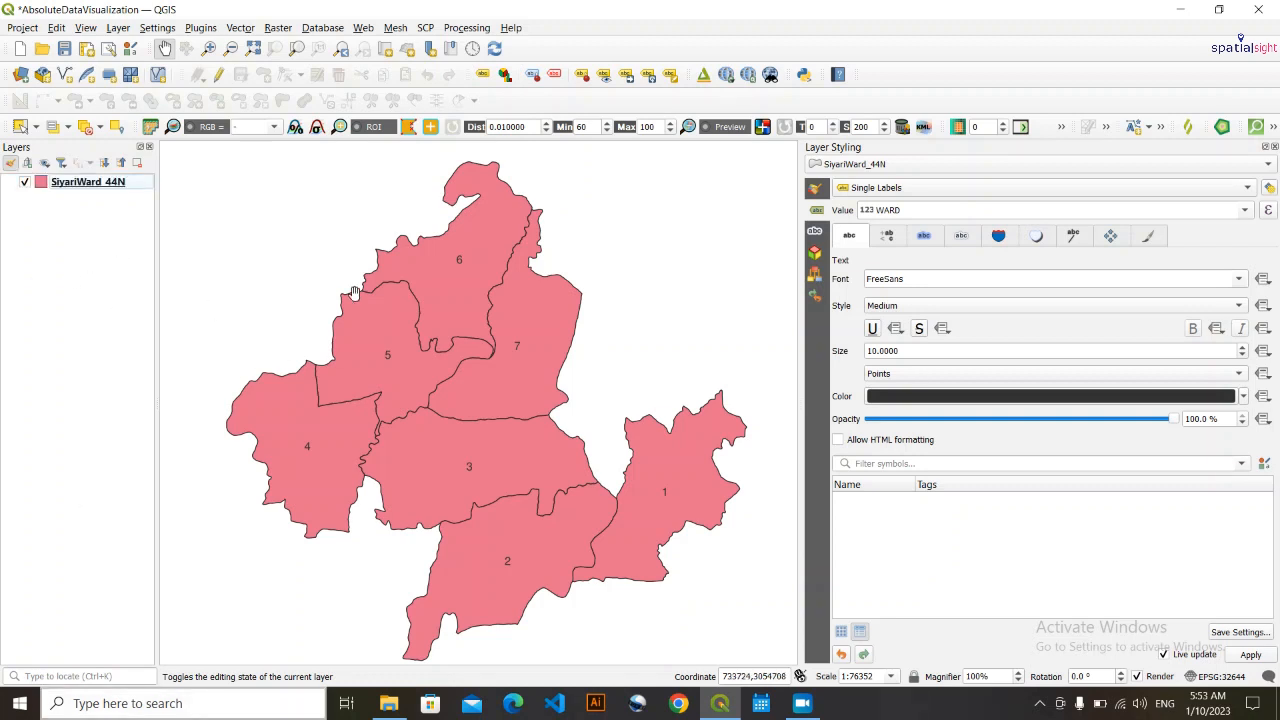
drag(362, 496, 366, 482)
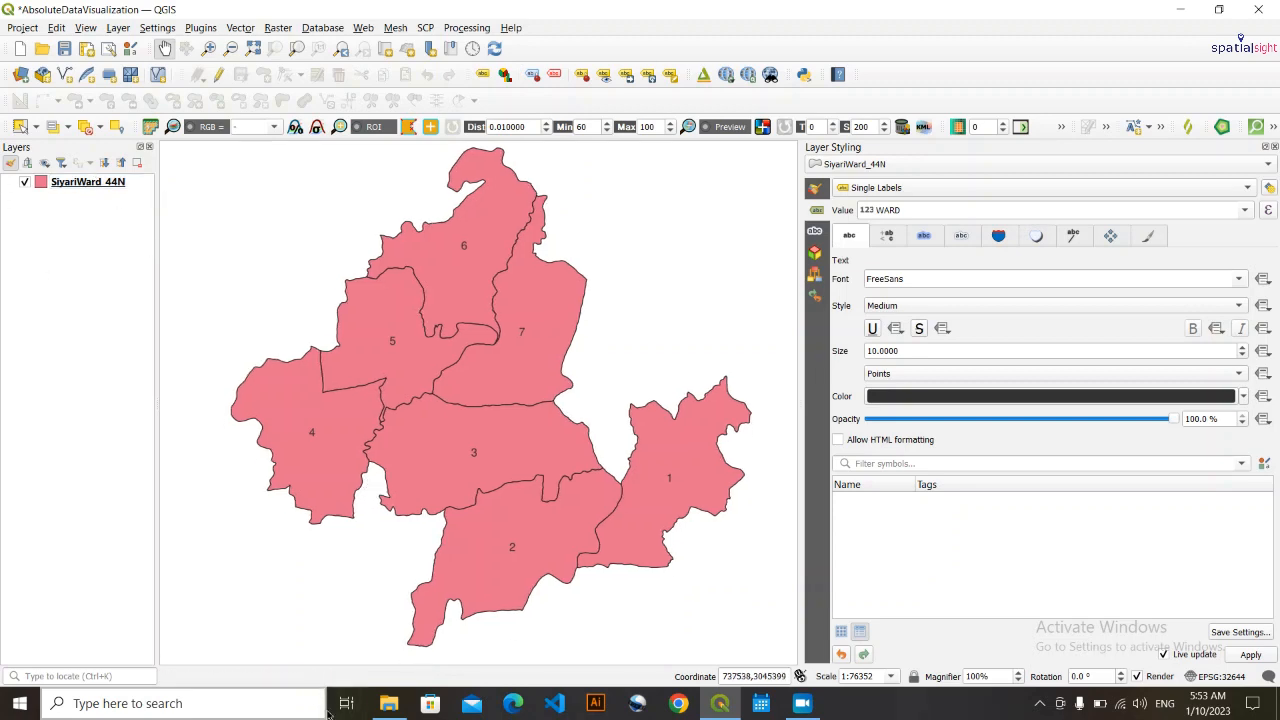
- Add SiyariWard_44N.shp from the data folder of Lab2_AbsoluteQuantitativeData_SiyariPondMap to the project as another layer
click(388, 703)
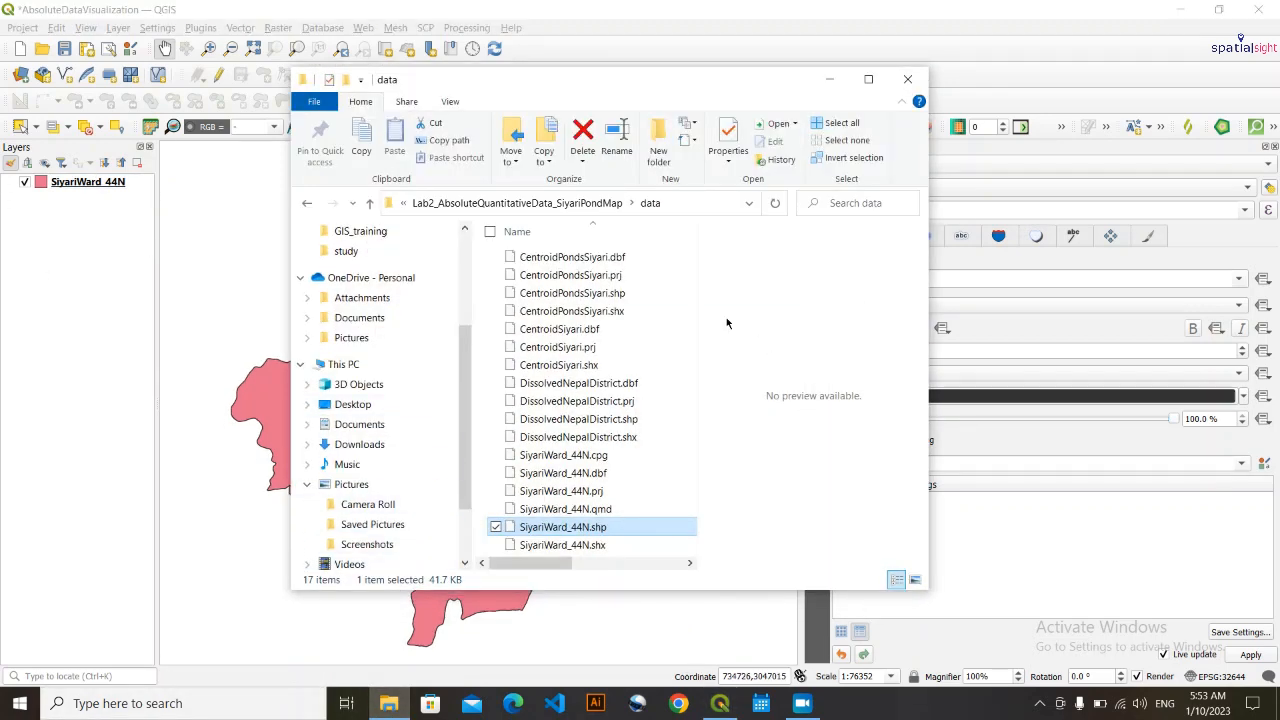
scroll(608, 311, right, 5)
scroll(555, 240, left, 5)
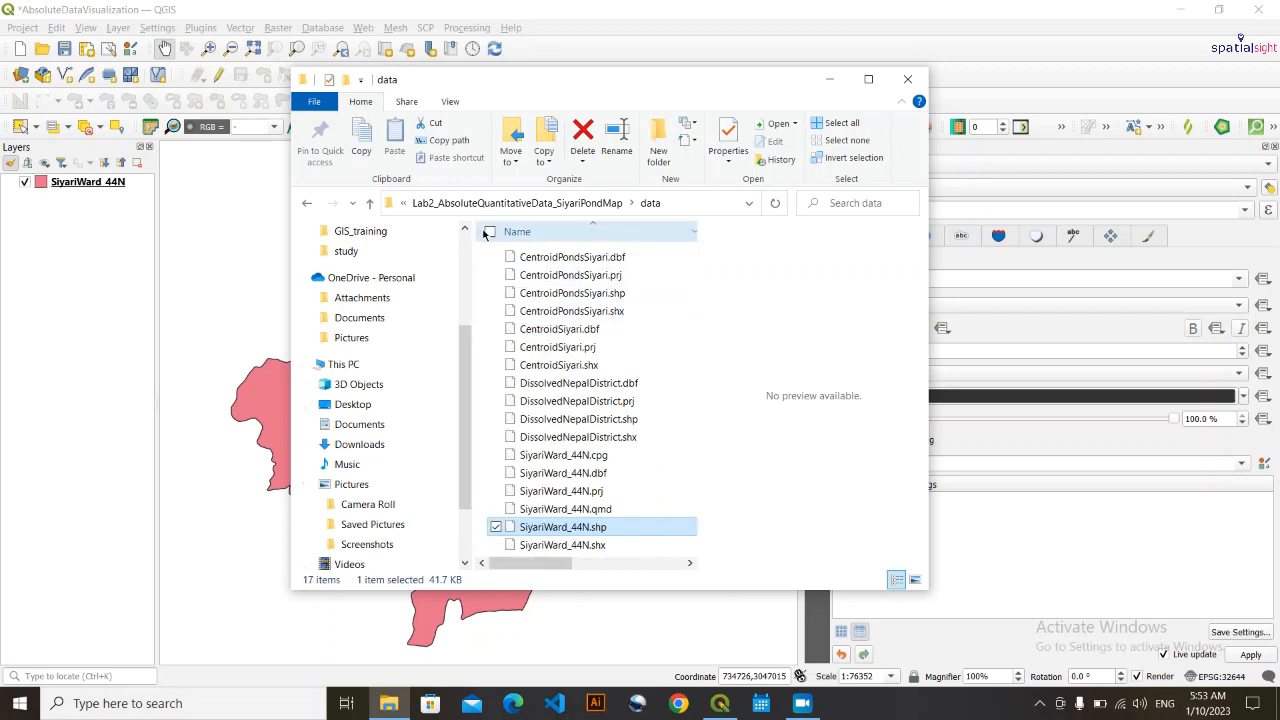
click(496, 527)
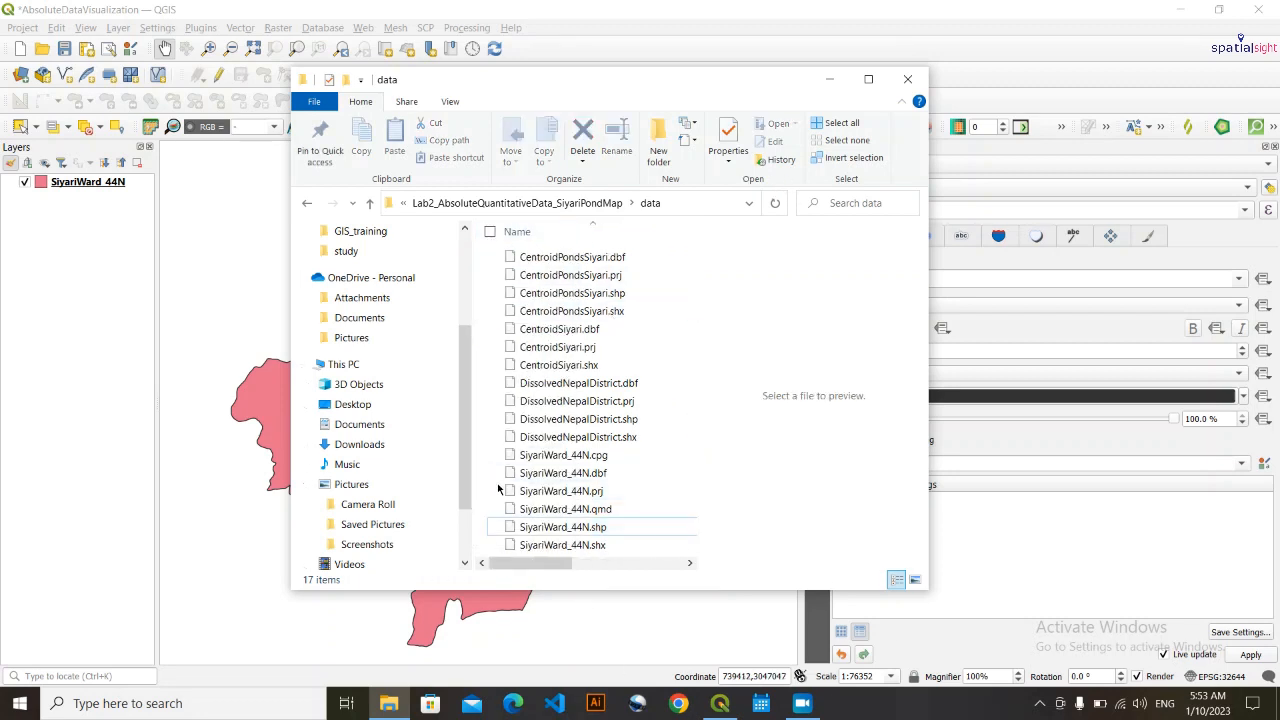
scroll(630, 556, right, 3)
scroll(632, 545, left, 3)
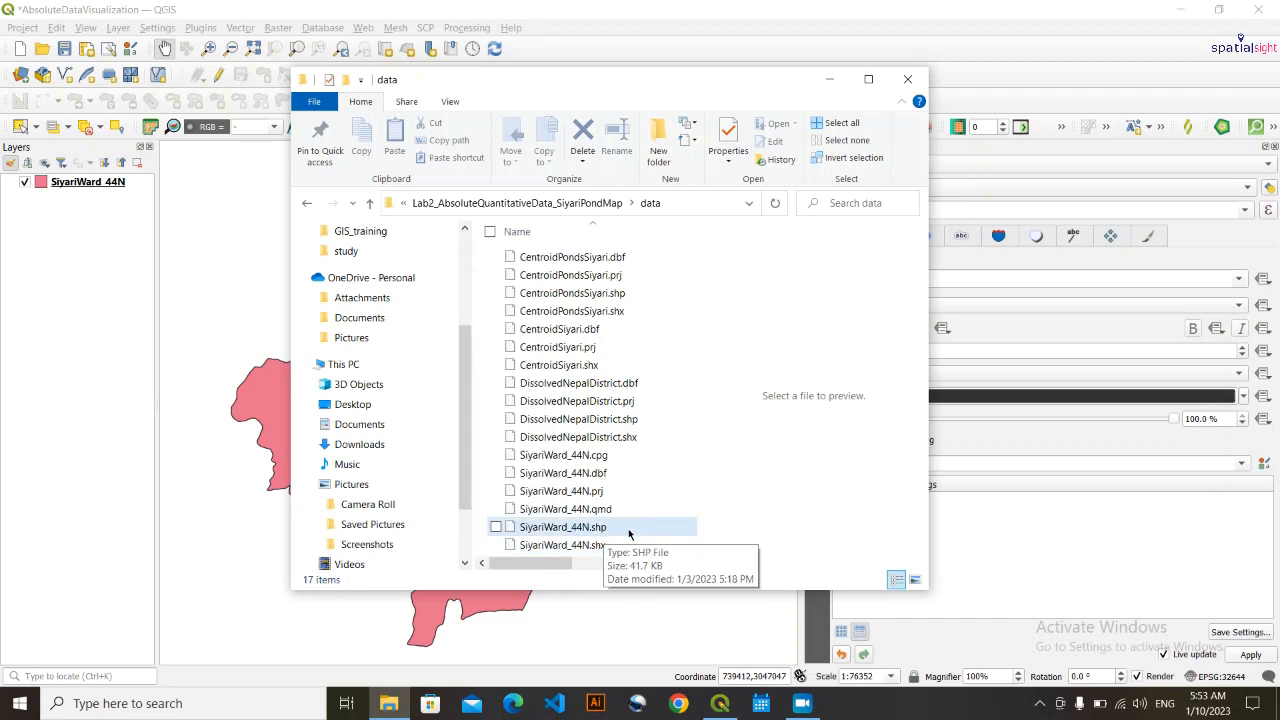
drag(566, 562, 522, 562)
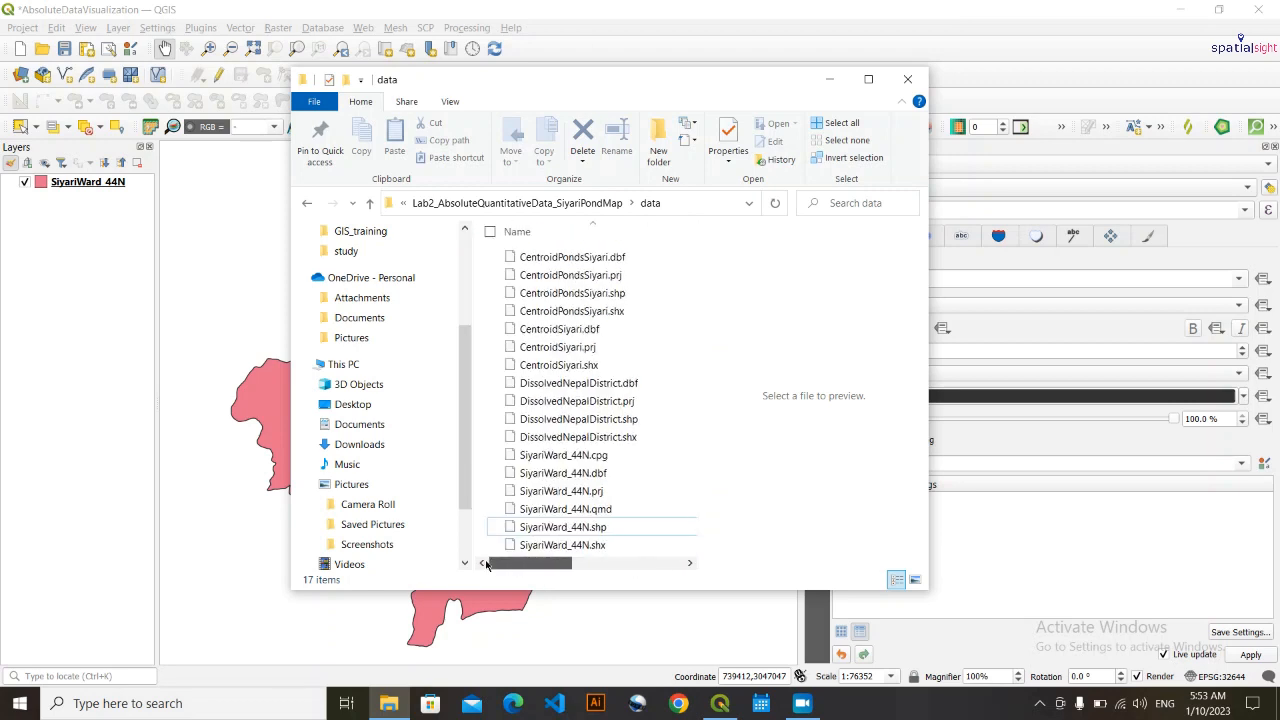
click(575, 530)
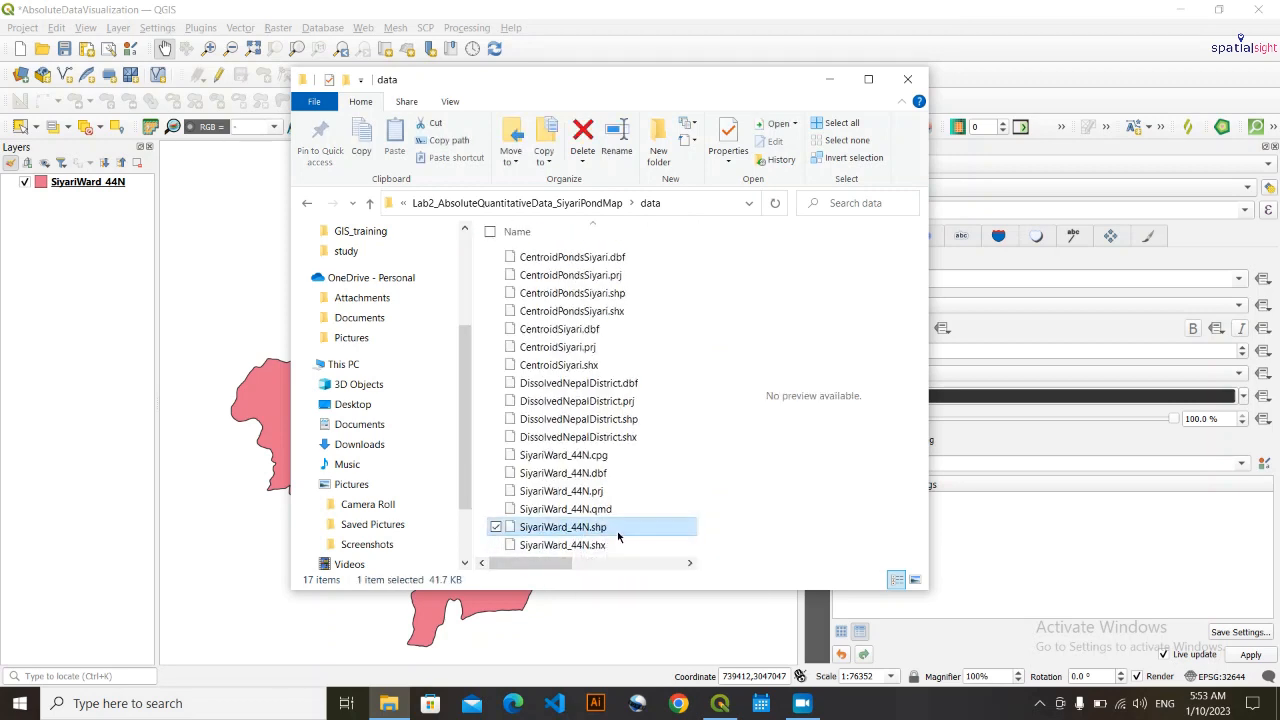
drag(612, 532, 30, 500)
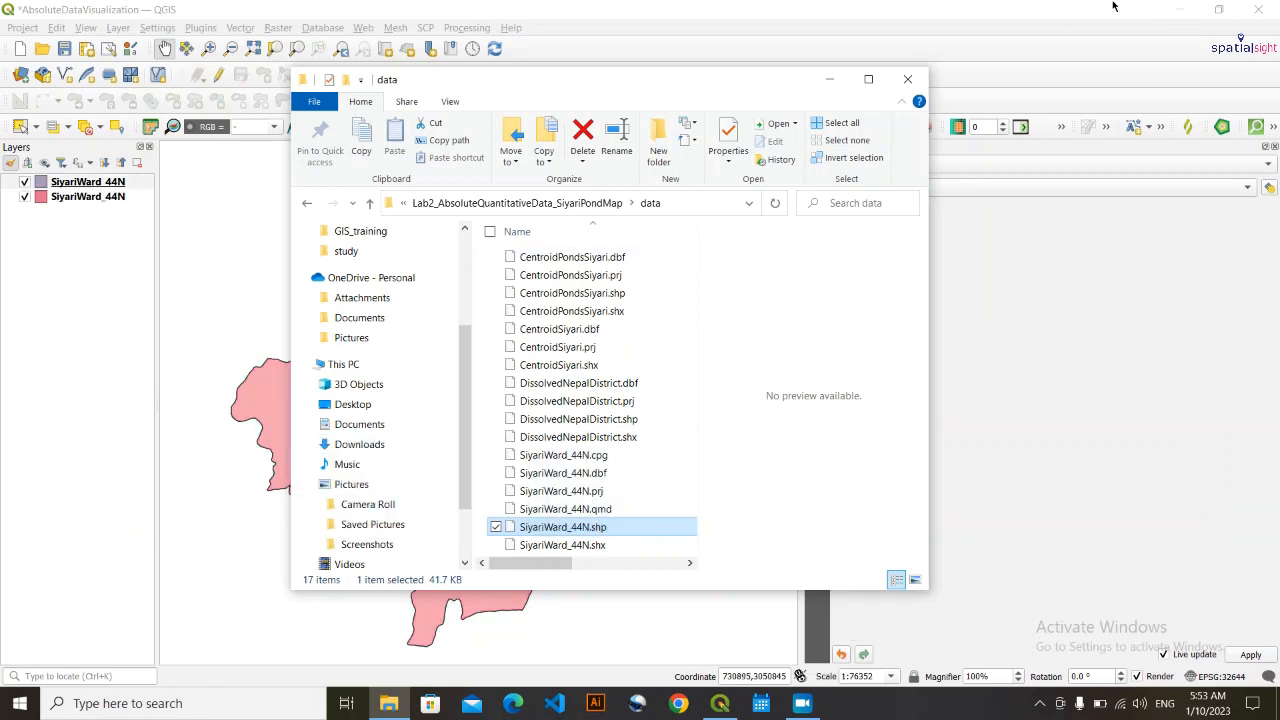
click(829, 80)
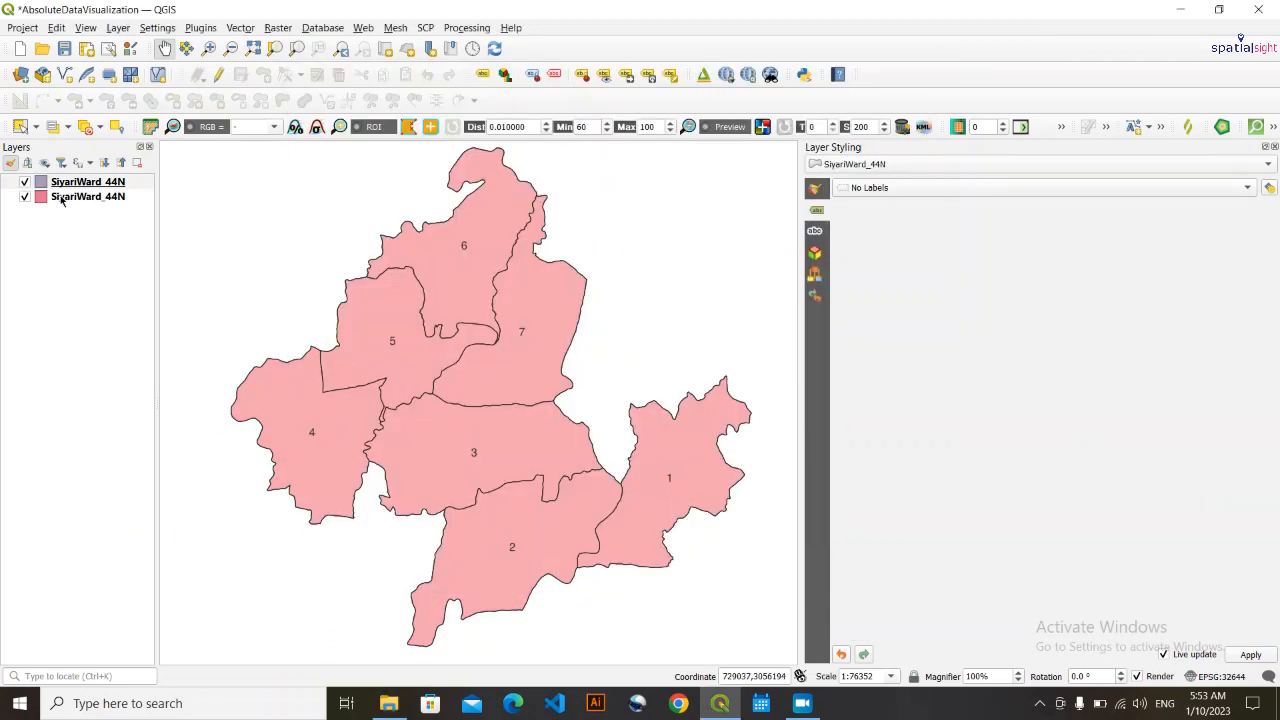
- Hide the newly added duplicate SiyariWard_44N layer and remove it from the project
click(25, 182)
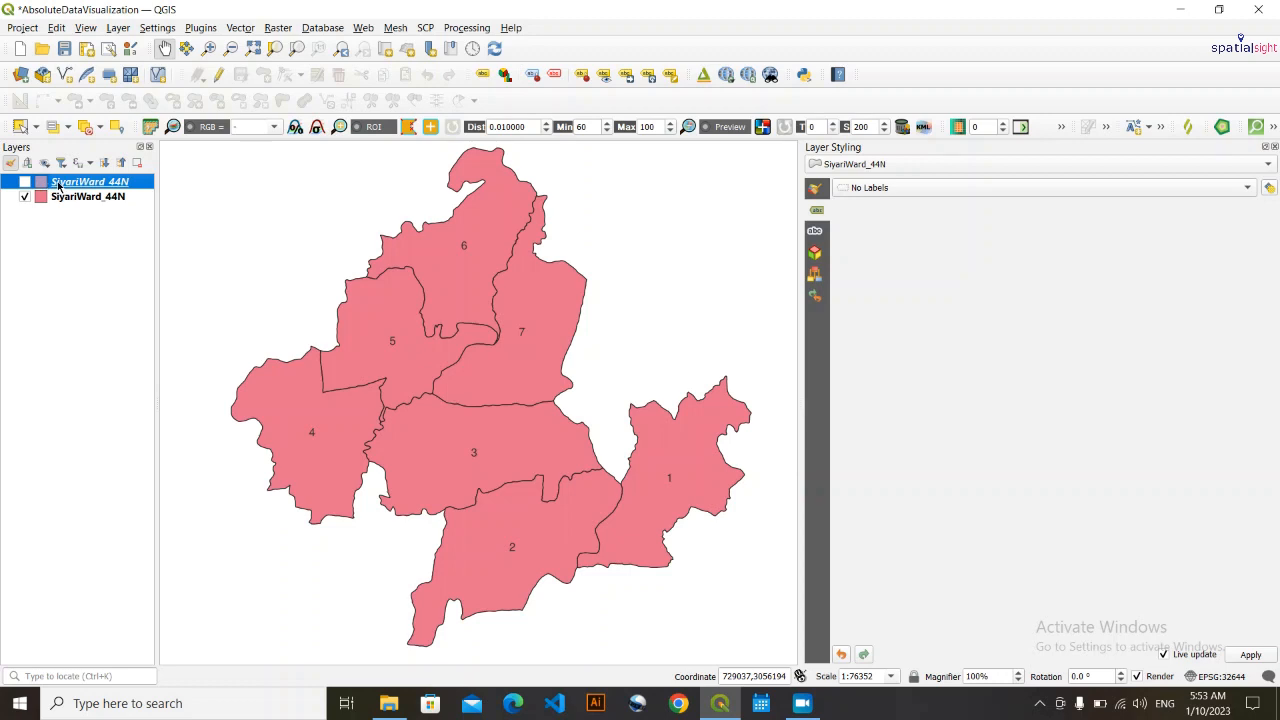
right_click(58, 183)
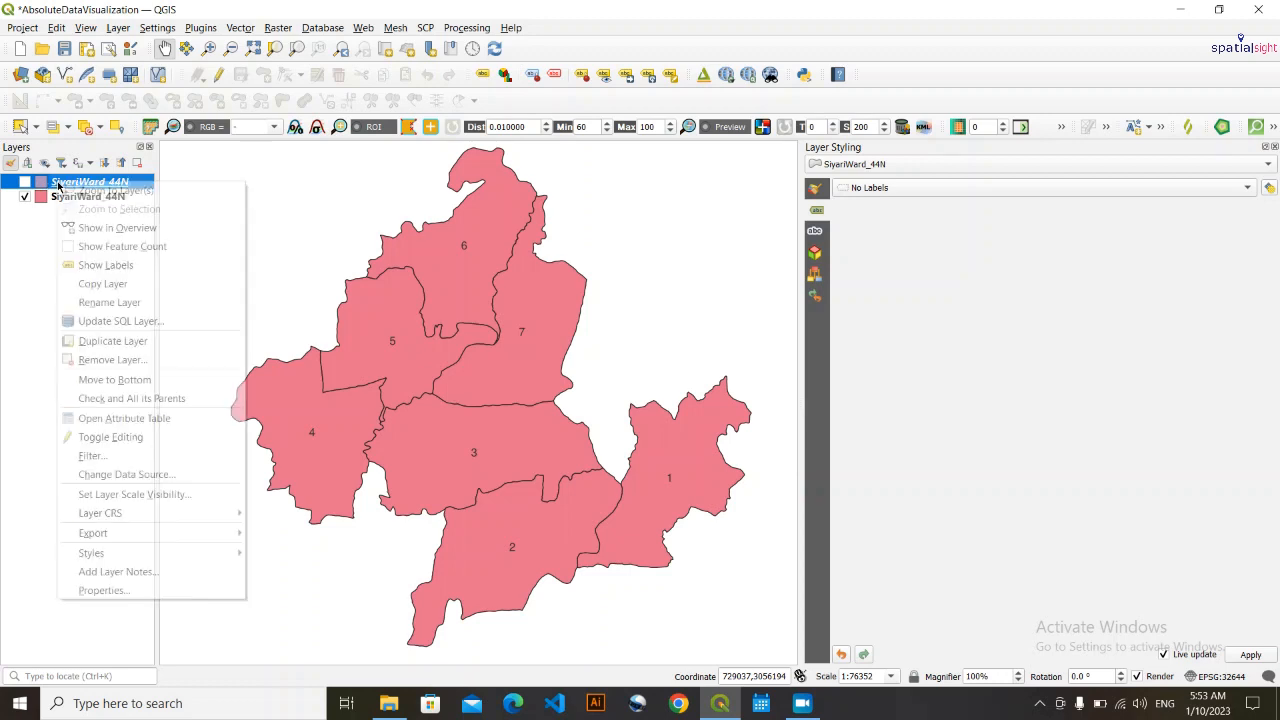
click(110, 359)
key(Return)
mouse_move(552, 480)
mouse_down()
mouse_move(586, 484)
mouse_move(563, 476)
mouse_up()
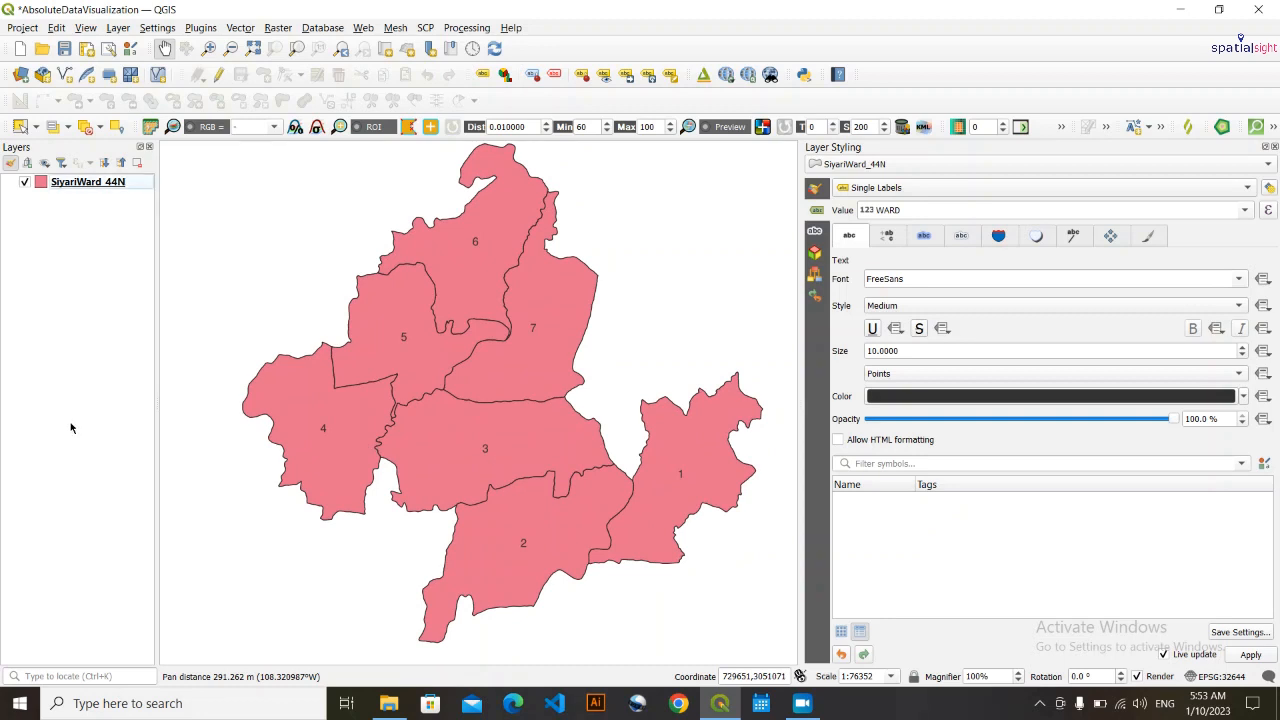
drag(430, 476, 409, 476)
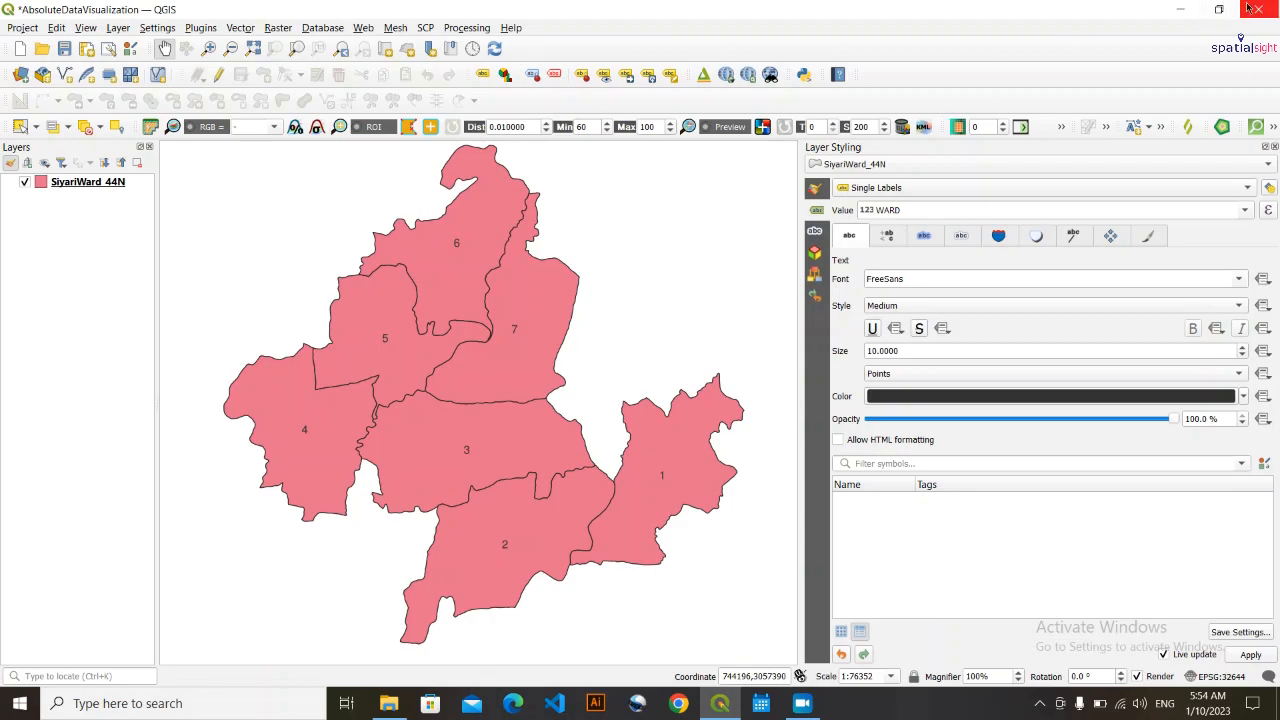
- Examine the proportional circles and legend in WordSize.png on the desktop again, then switch back to QGIS
click(1171, 6)
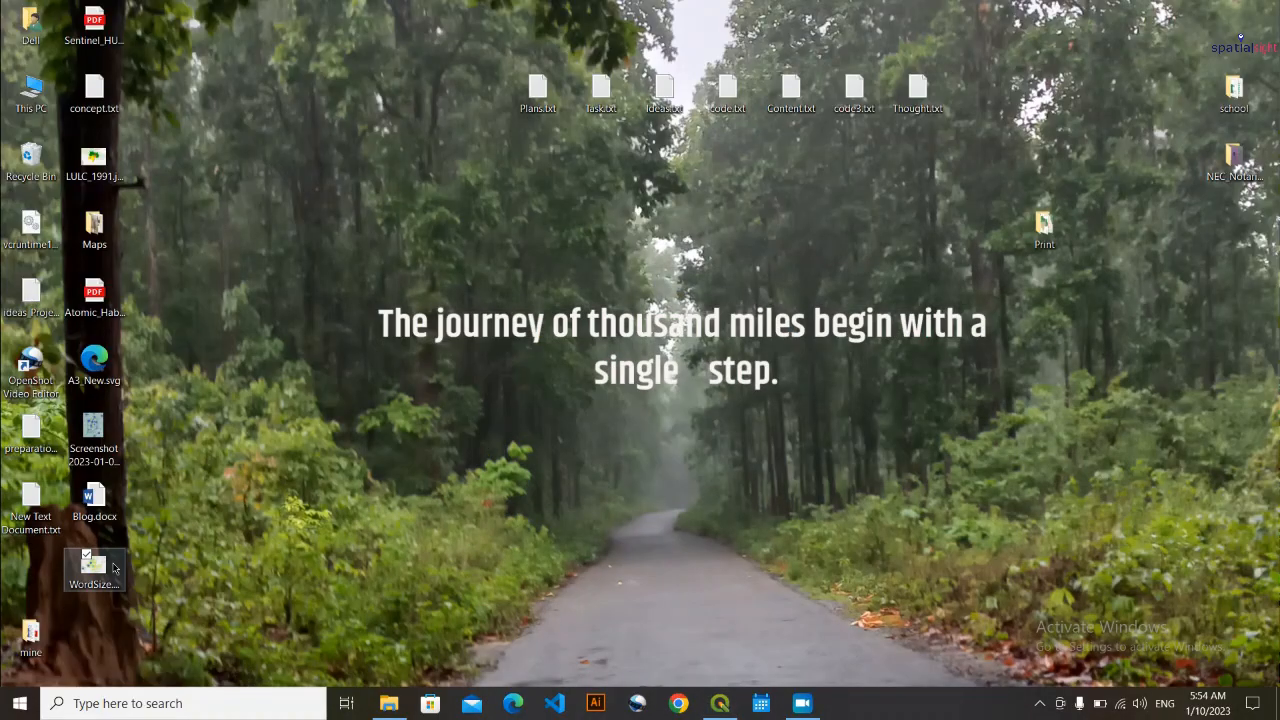
double_click(117, 568)
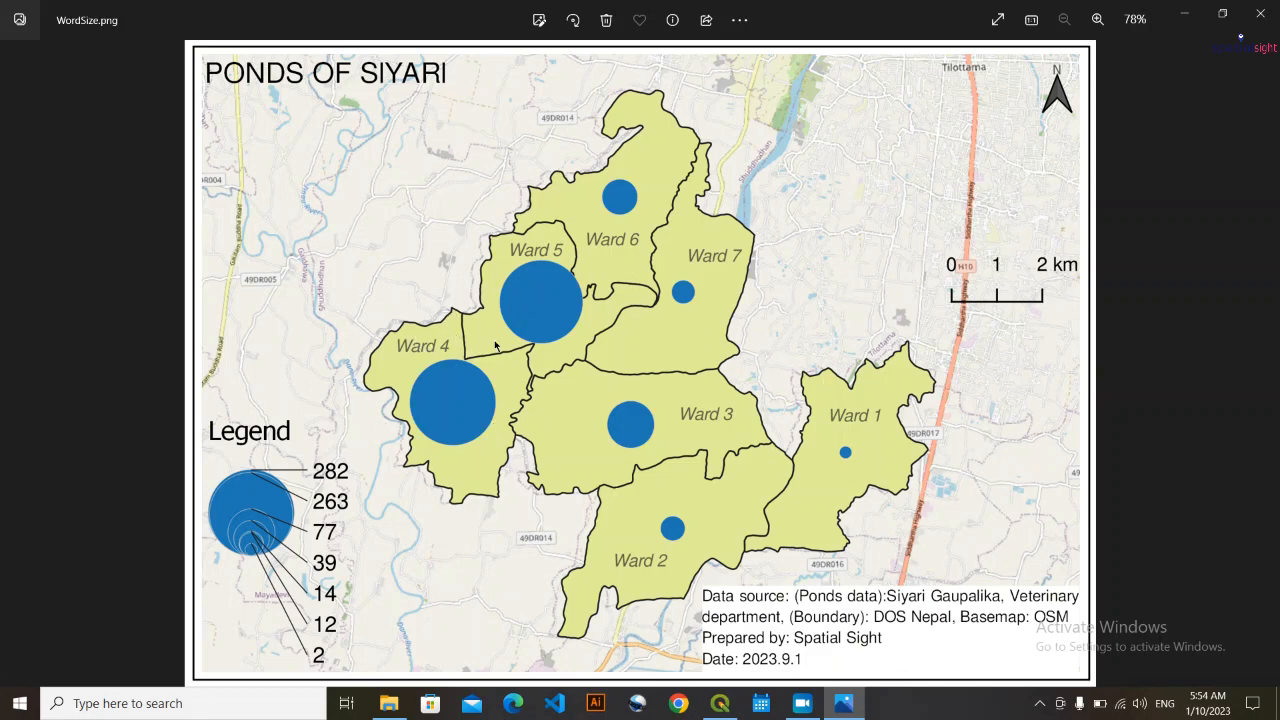
click(1183, 13)
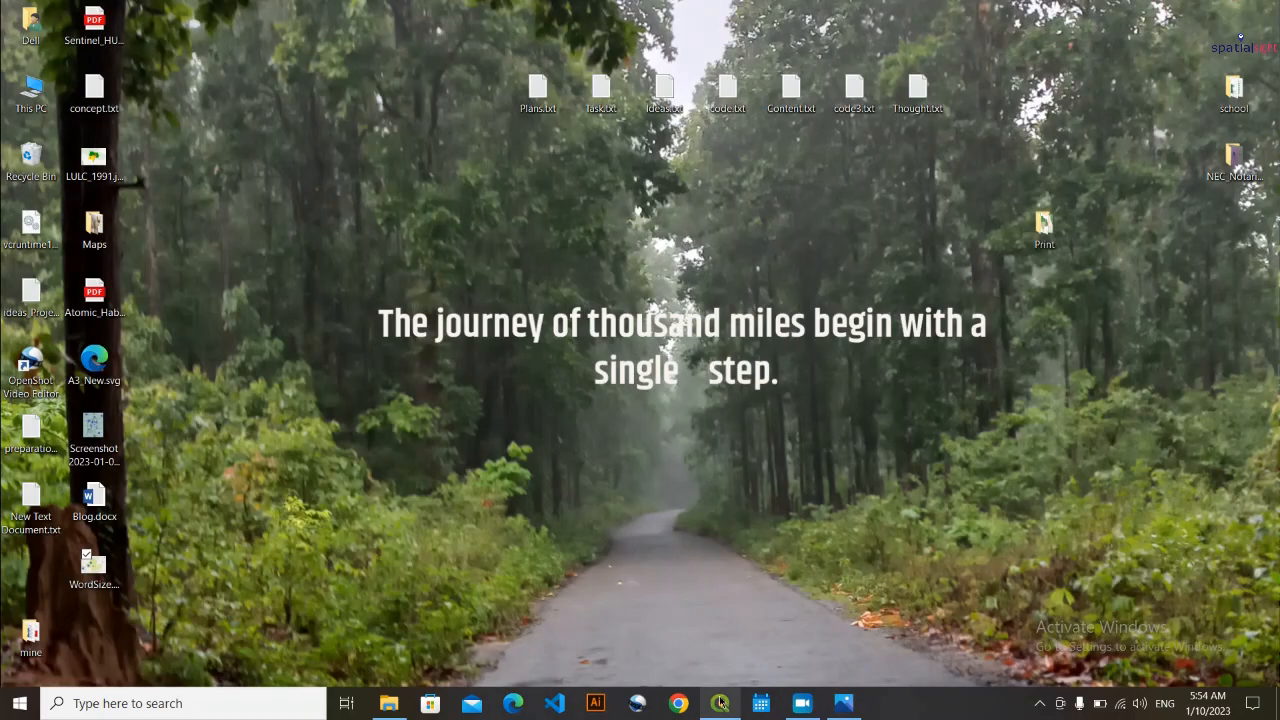
mouse_move(720, 703)
click(716, 616)
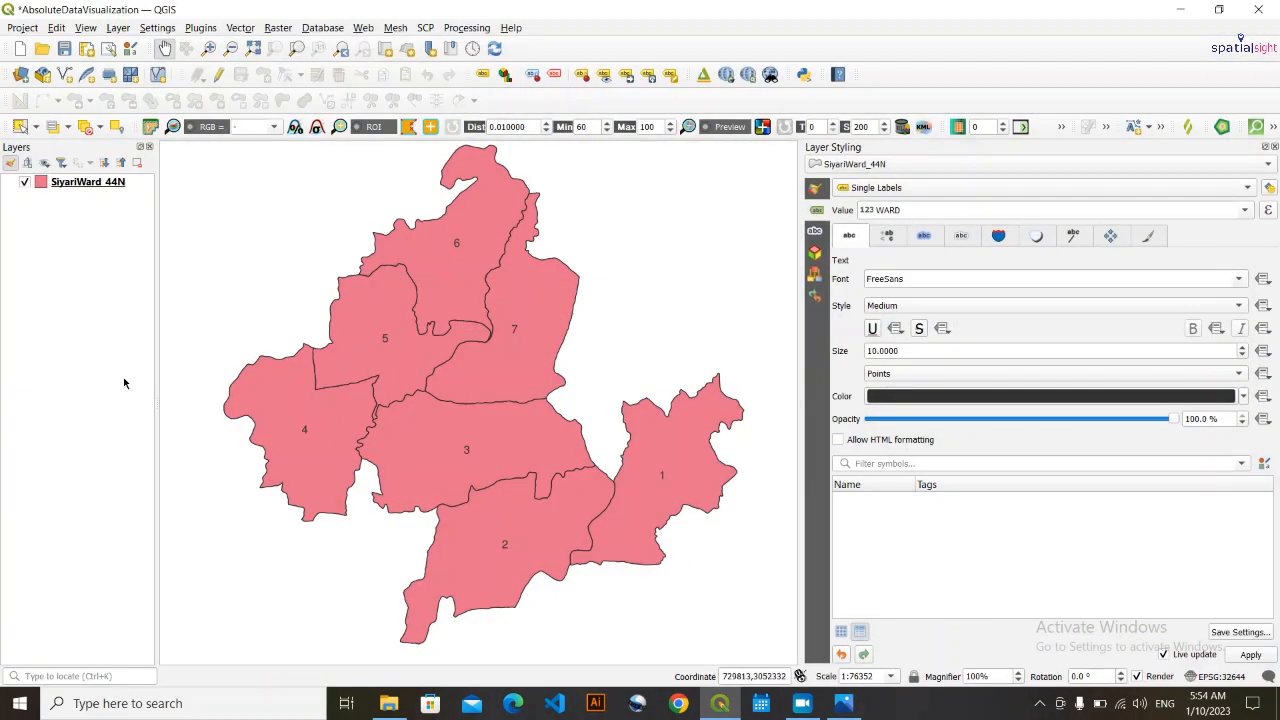
drag(568, 507, 572, 506)
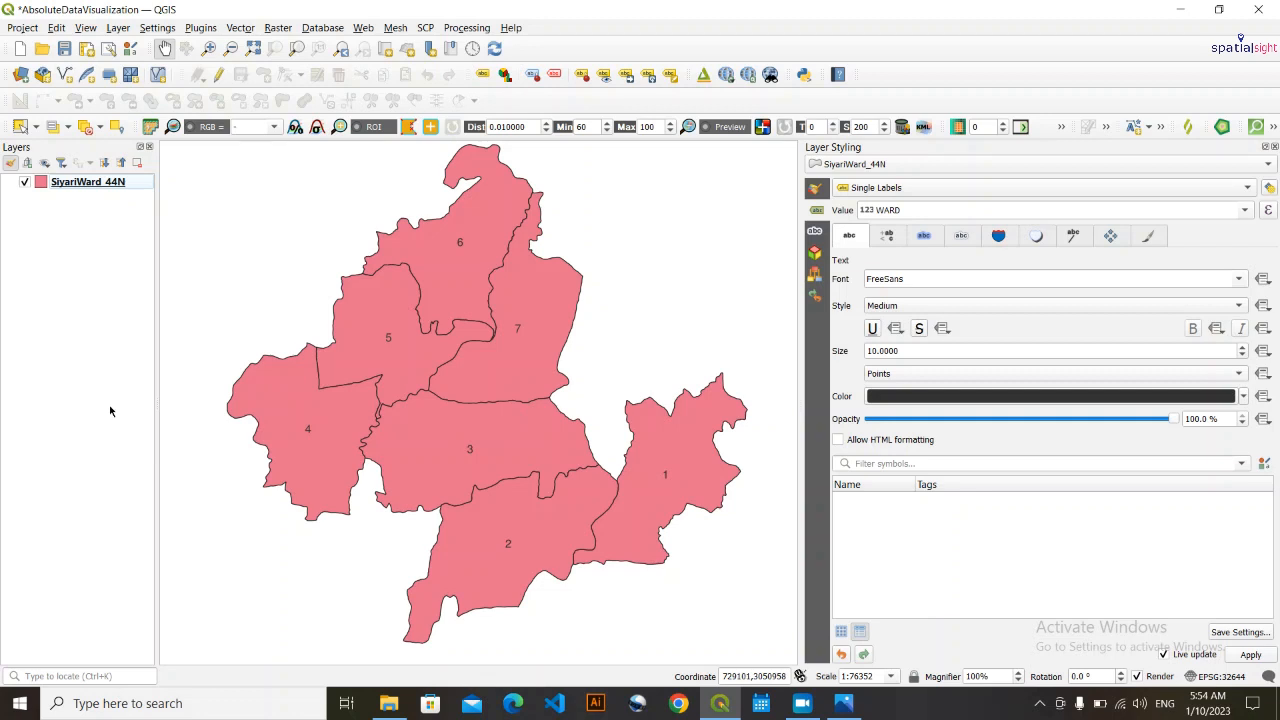
click(241, 28)
mouse_move(250, 65)
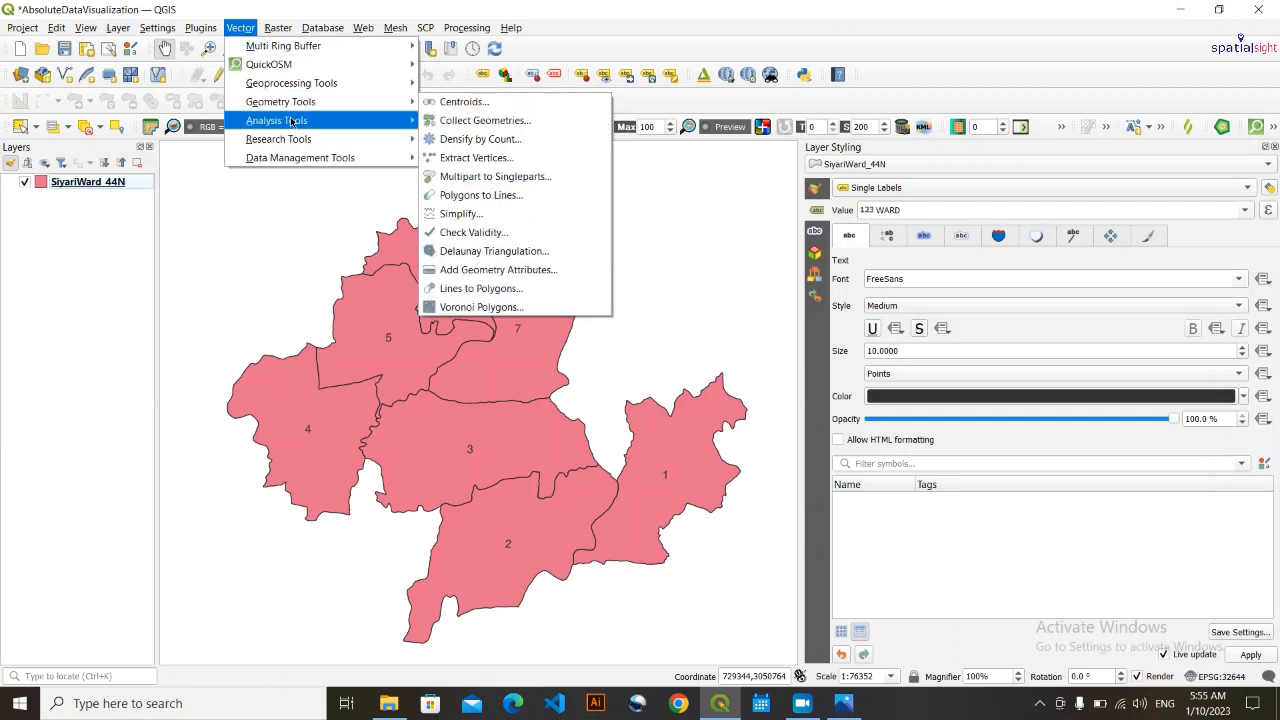
mouse_move(319, 110)
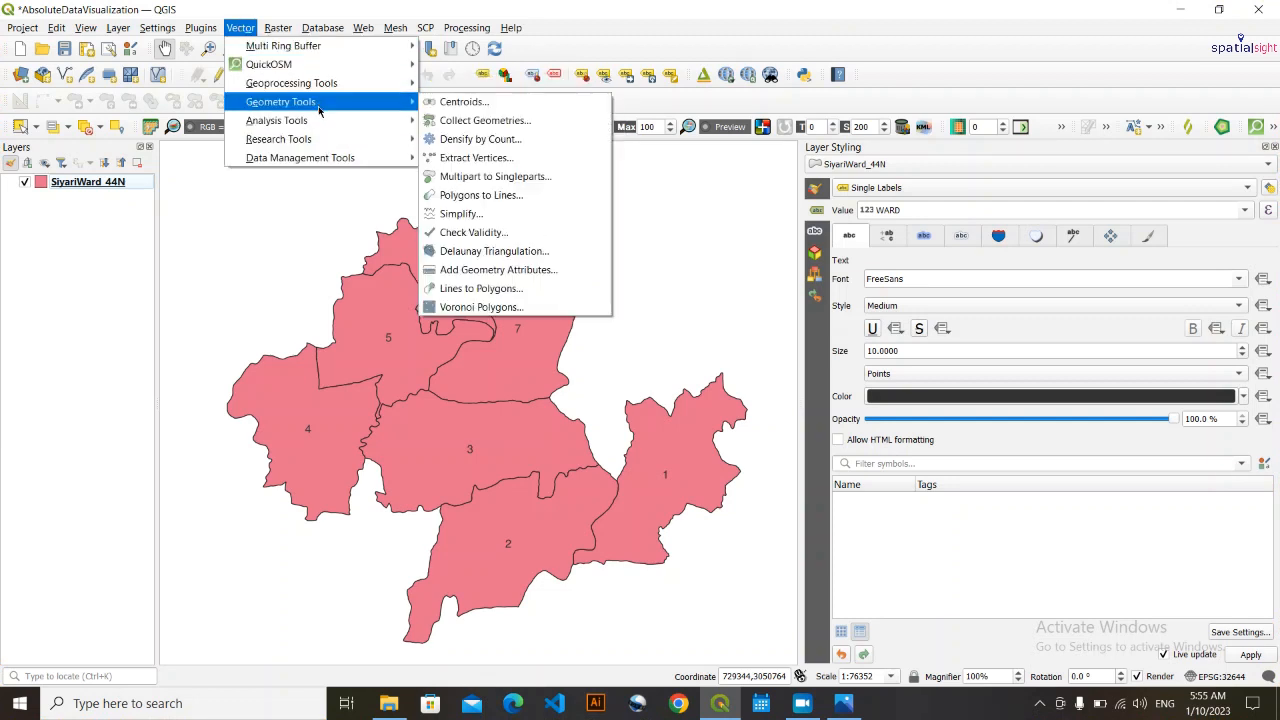
click(489, 104)
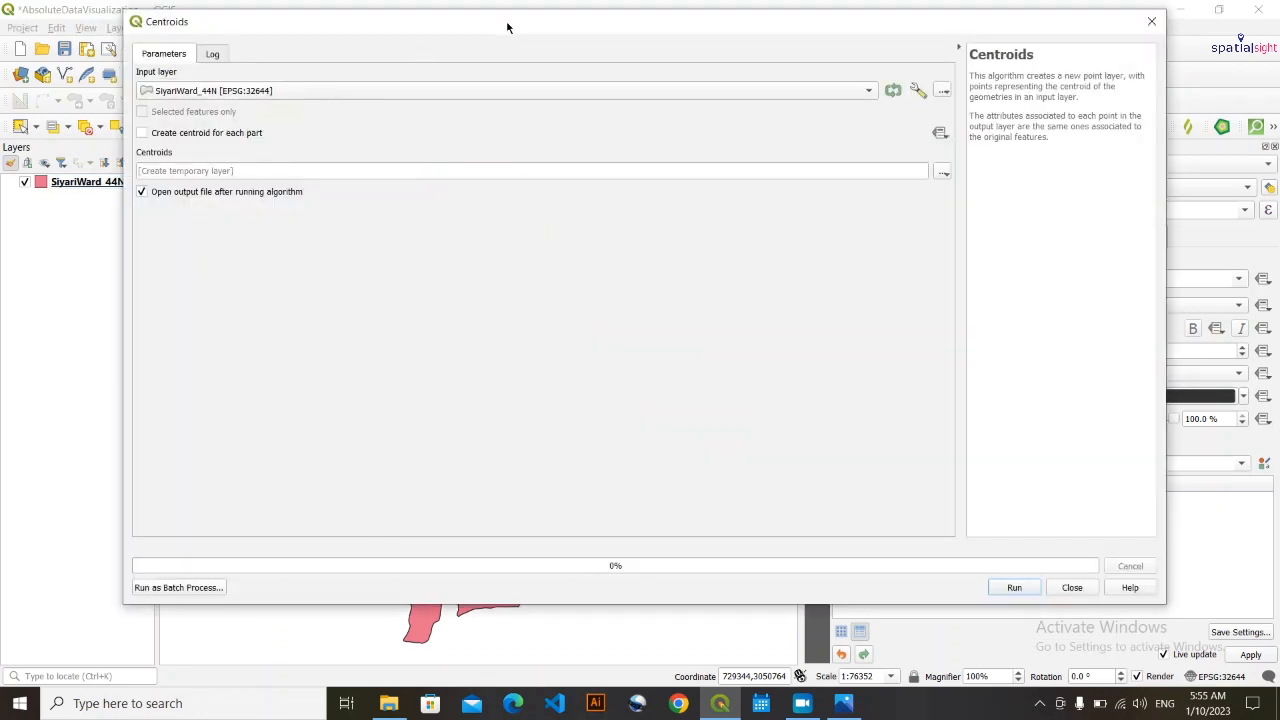
drag(507, 27, 523, 86)
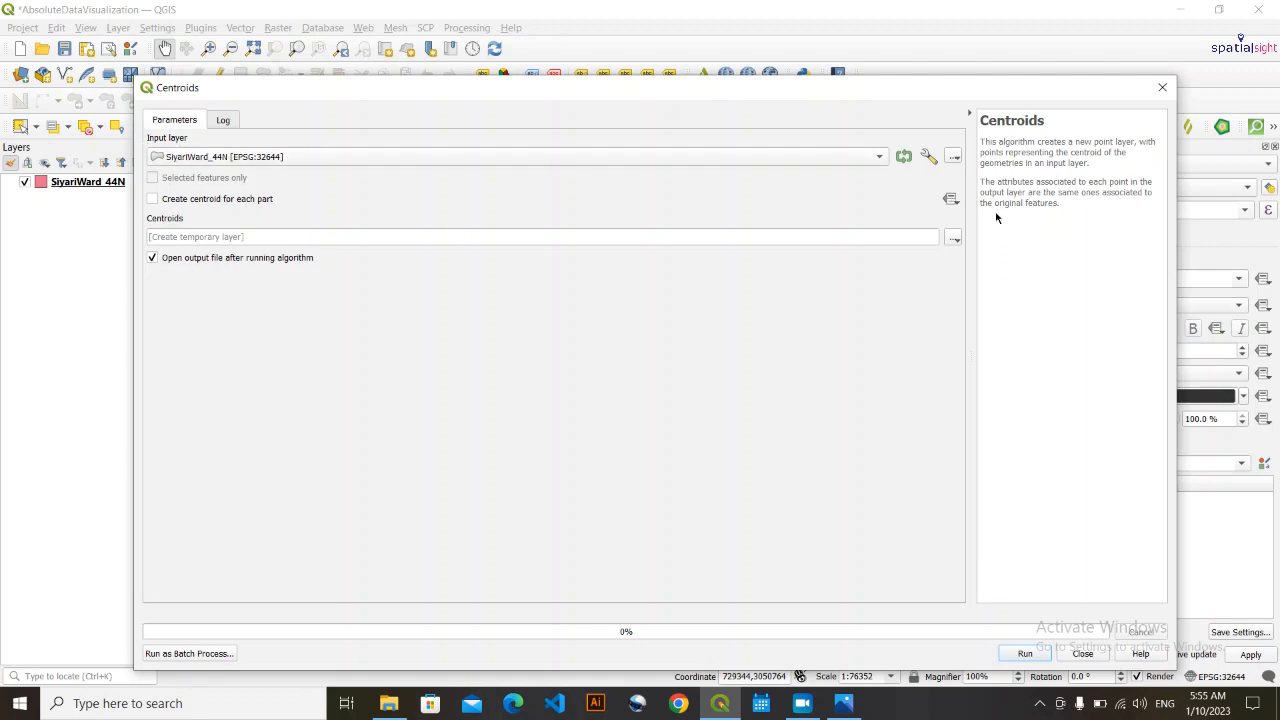
click(878, 161)
click(877, 161)
click(953, 241)
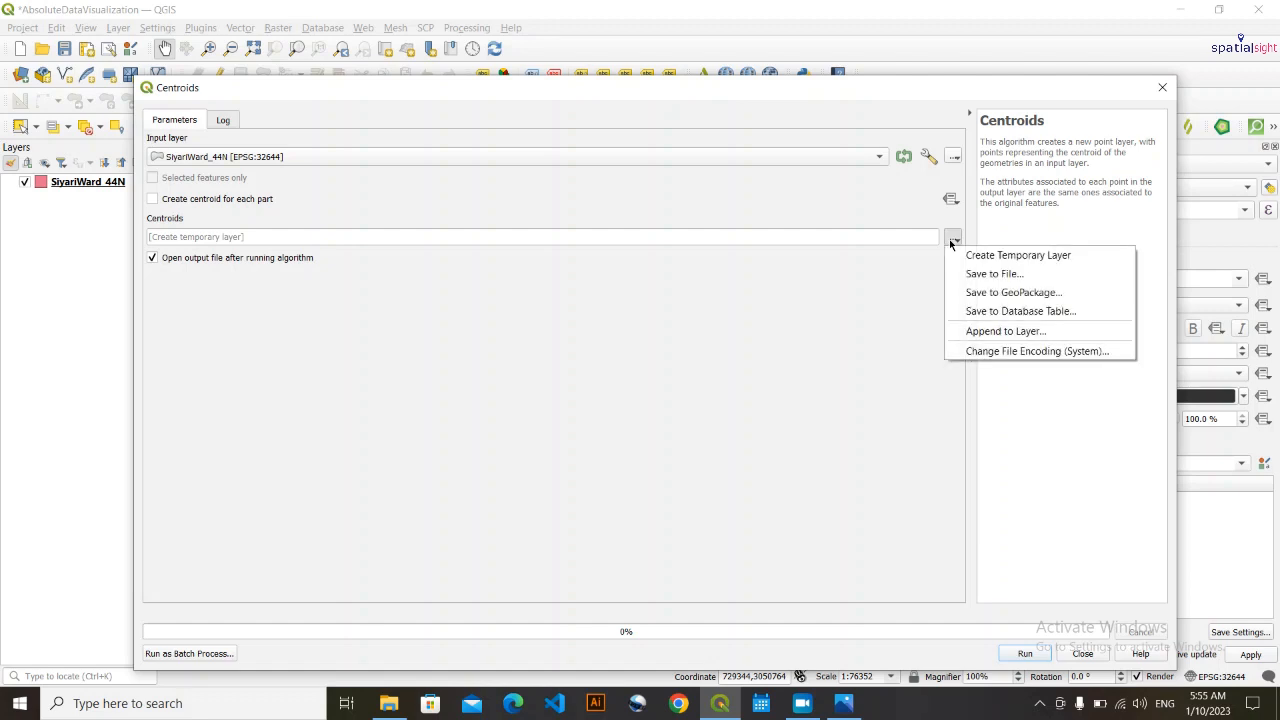
click(993, 275)
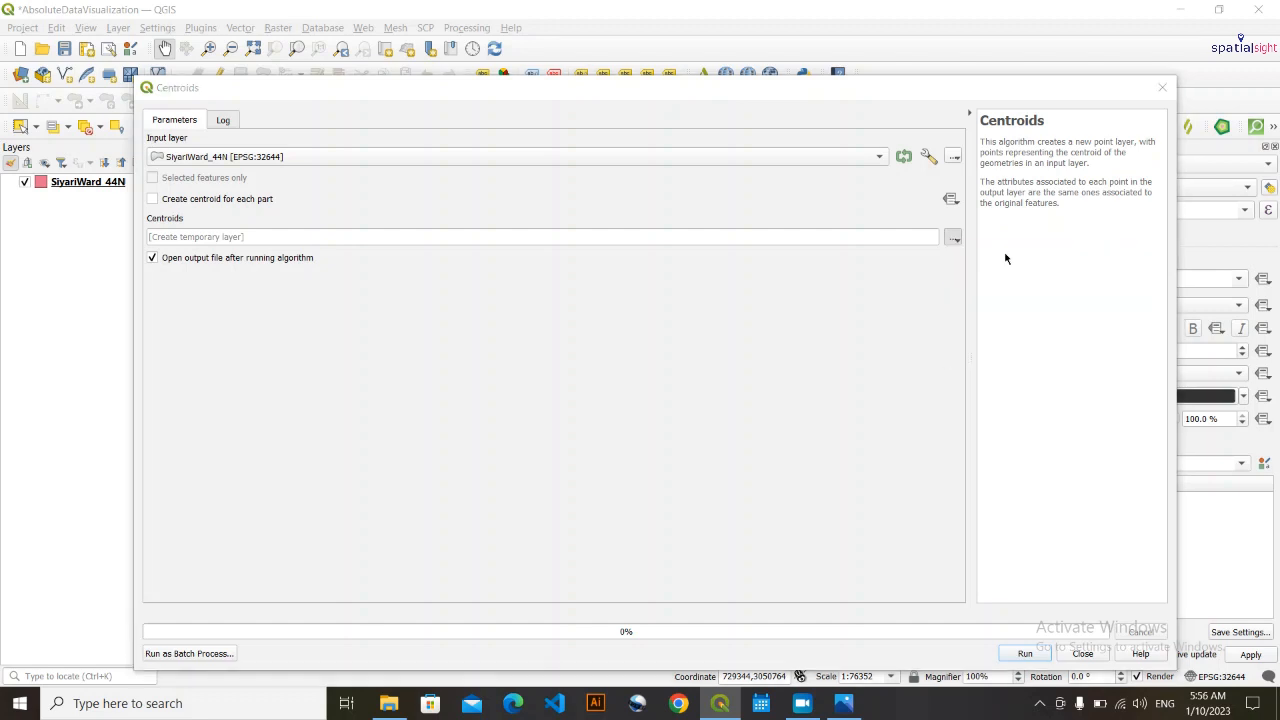
scroll(207, 233, up, 4)
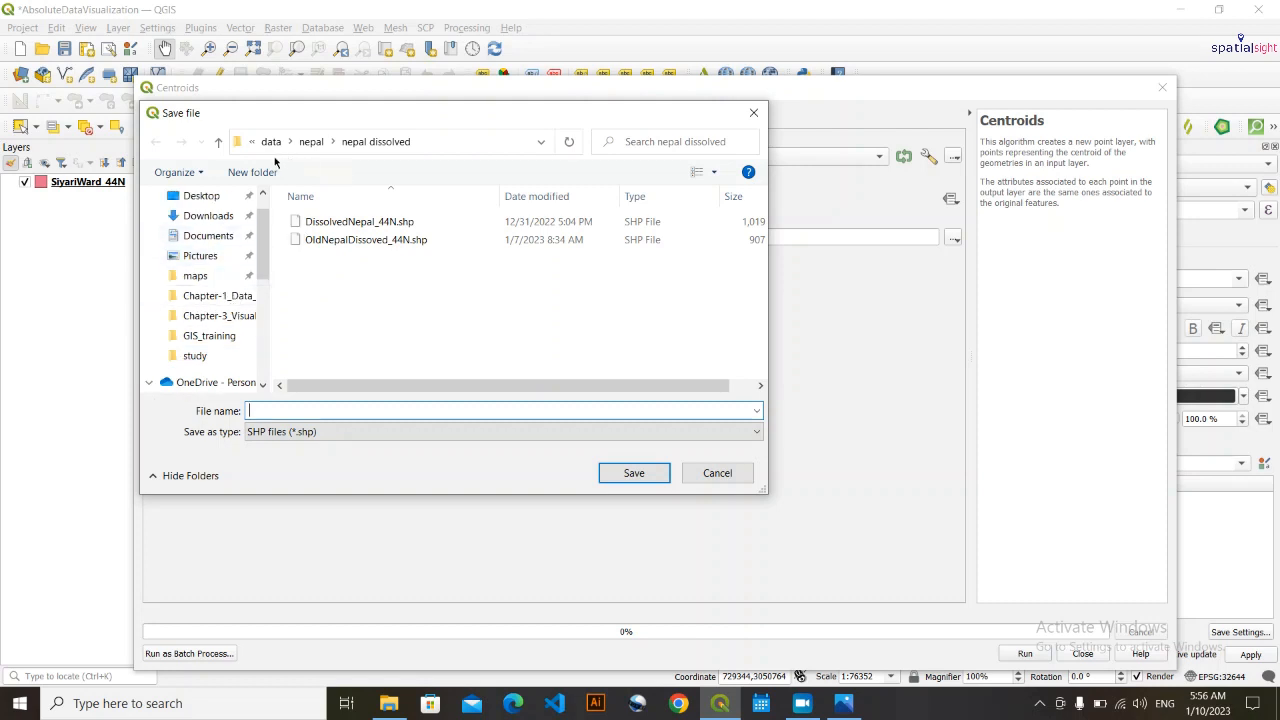
click(235, 315)
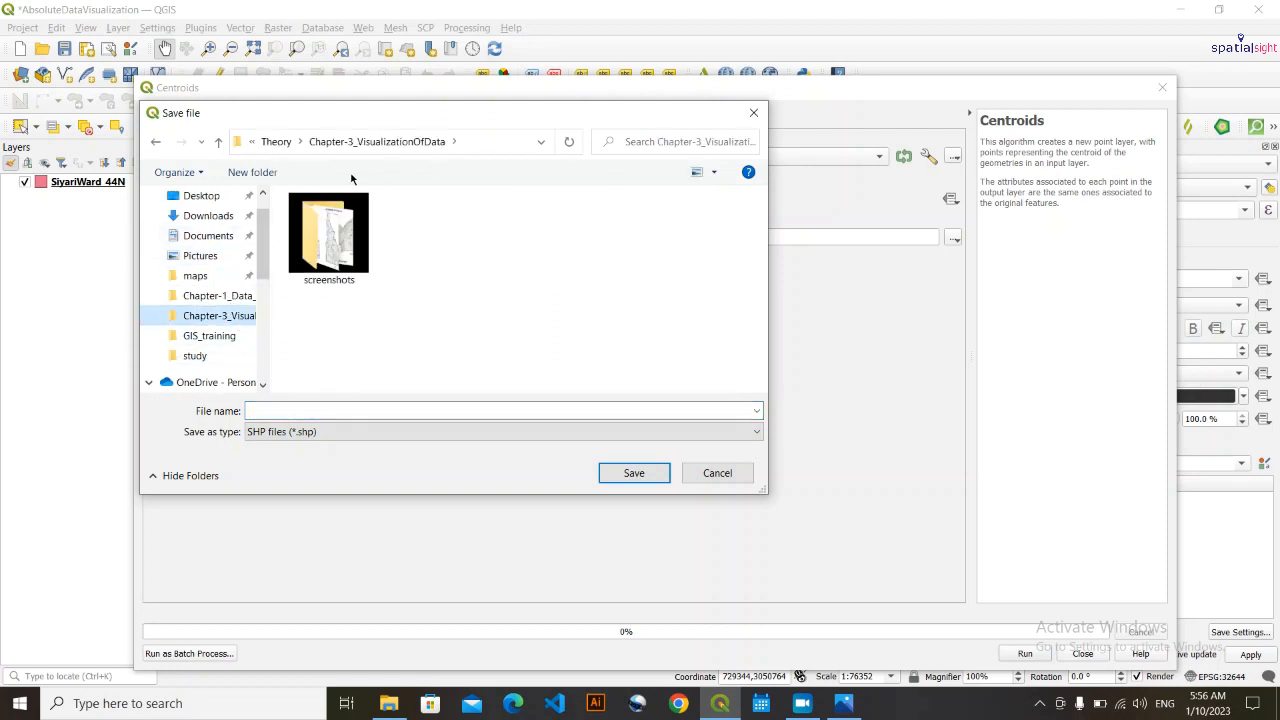
click(277, 143)
click(275, 144)
click(274, 146)
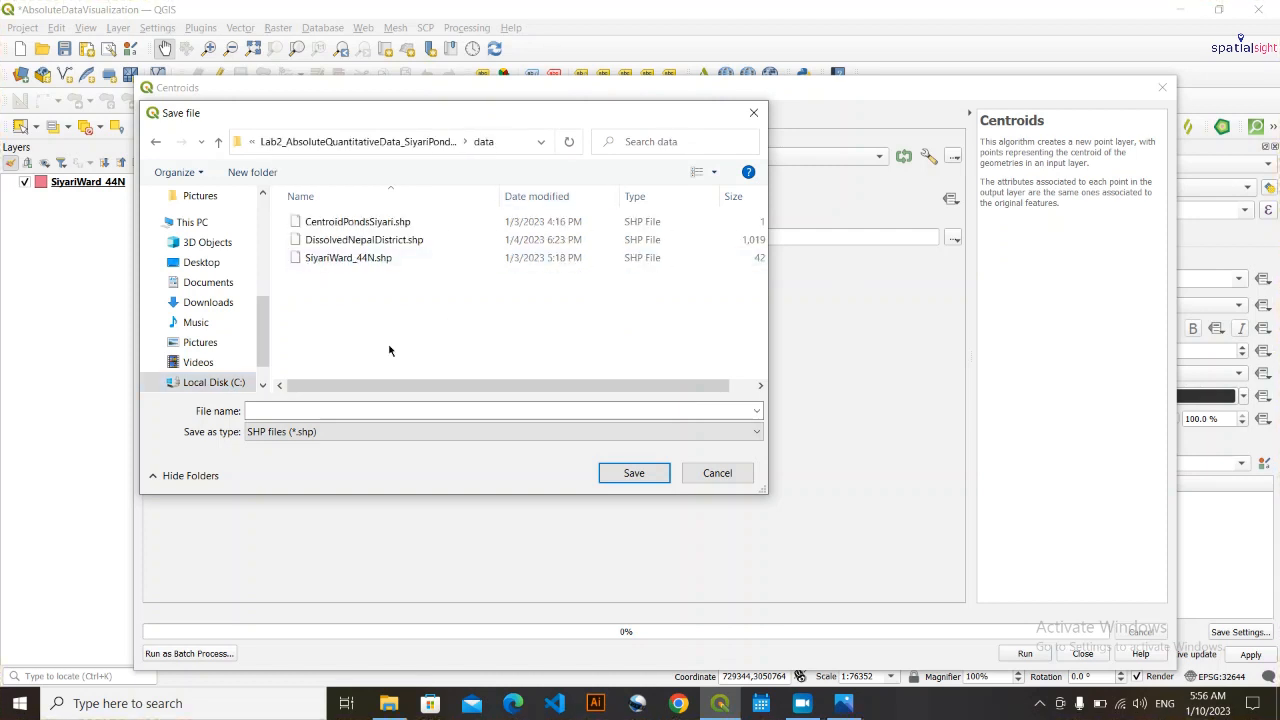
click(305, 407)
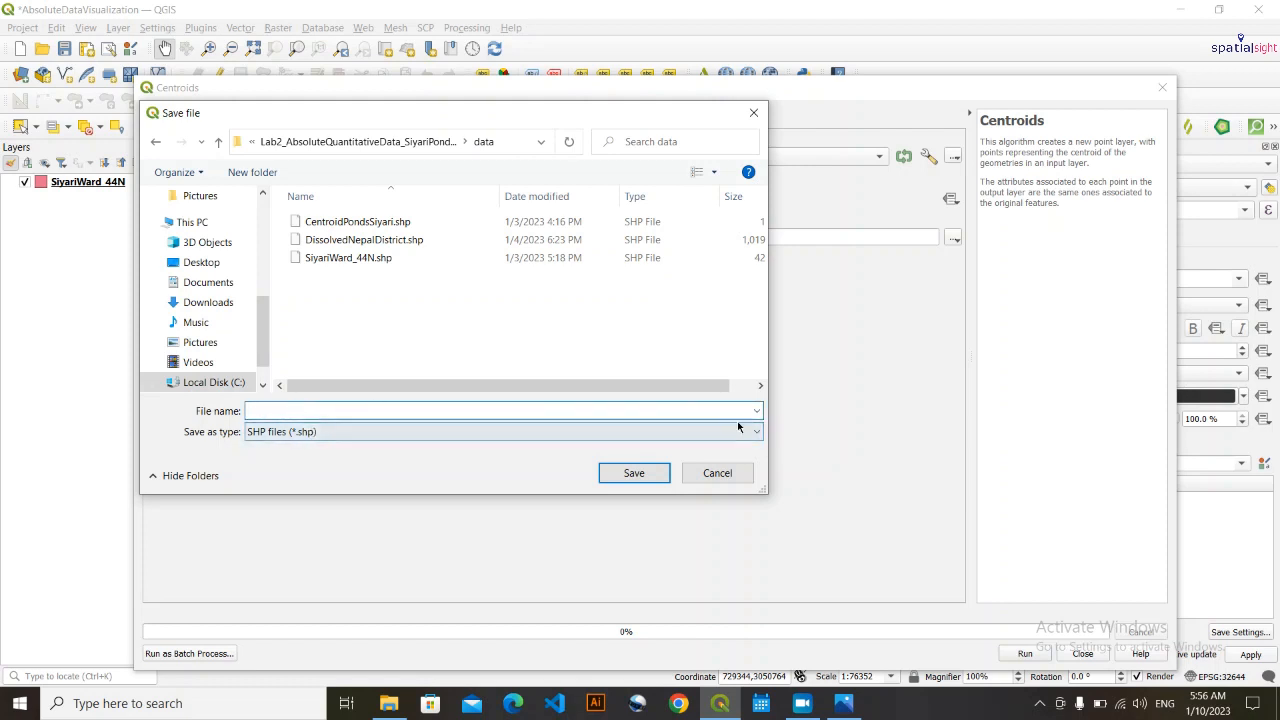
click(300, 436)
click(307, 437)
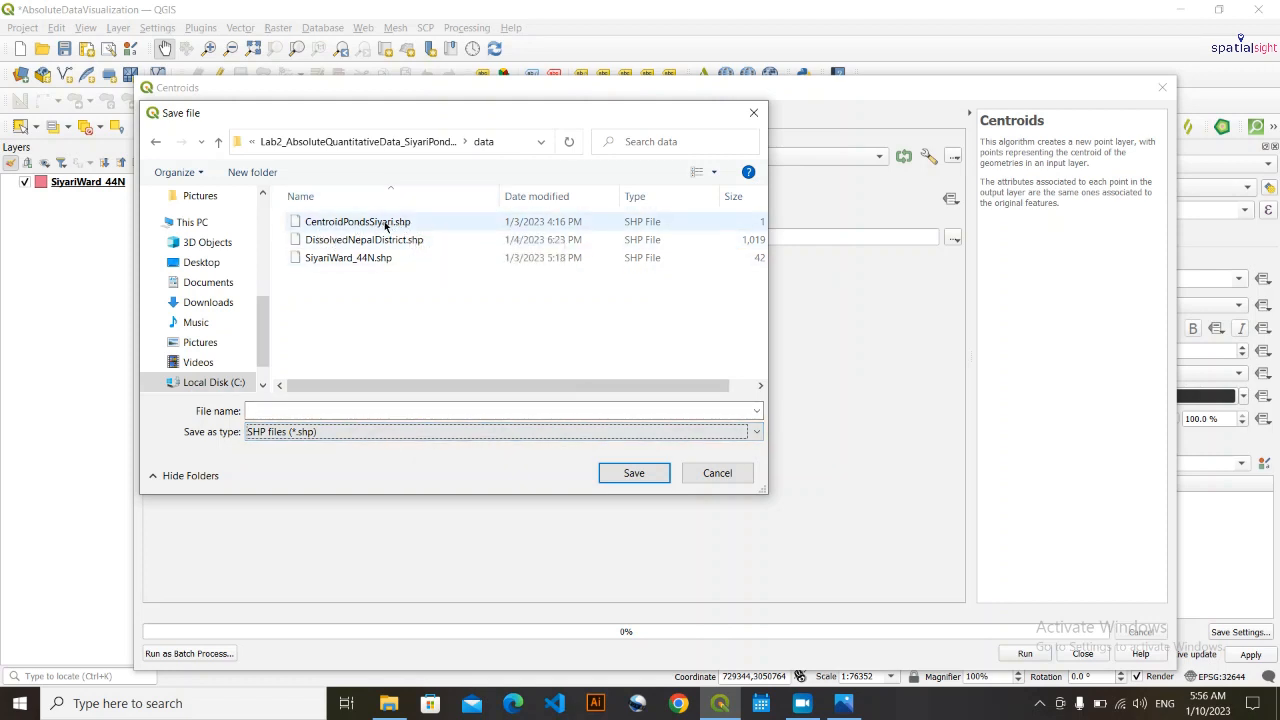
click(733, 480)
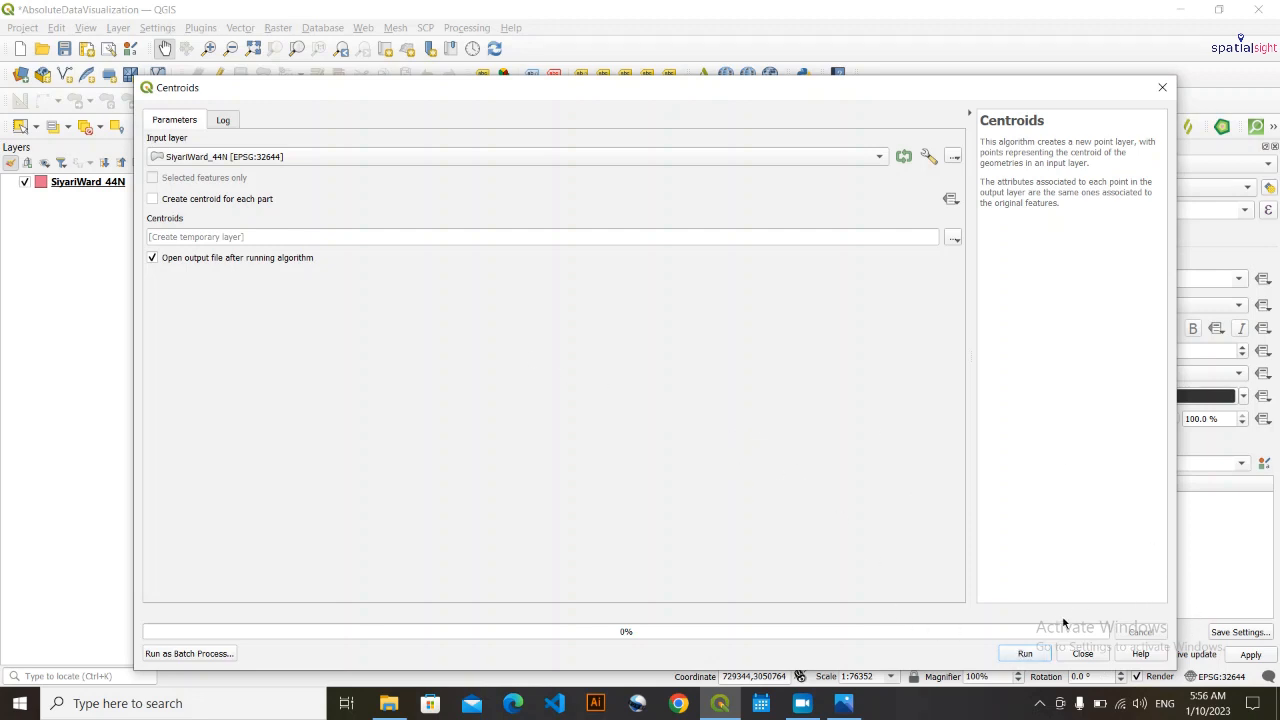
click(1083, 653)
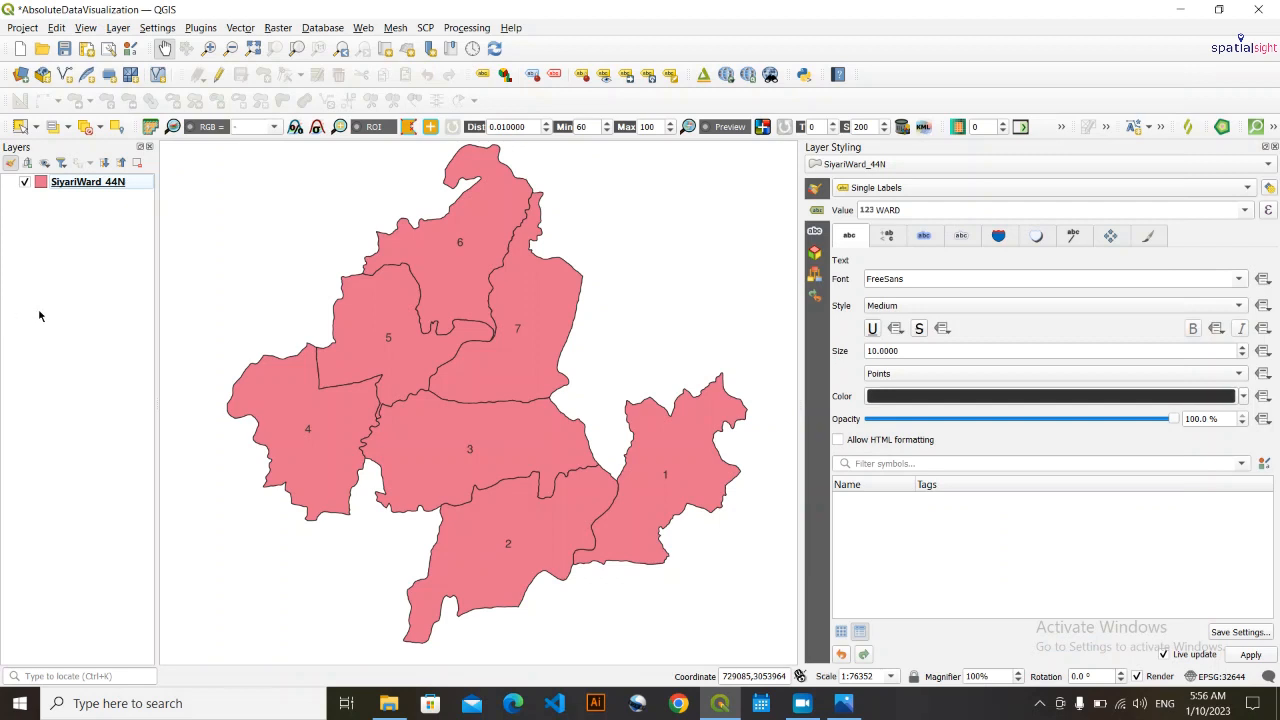
- Add CentroidPondsSiyari.shp from the data folder of Lab2_AbsoluteQuantitativeData_SiyariPondMap to the QGIS project, then return to the map
drag(387, 411, 385, 408)
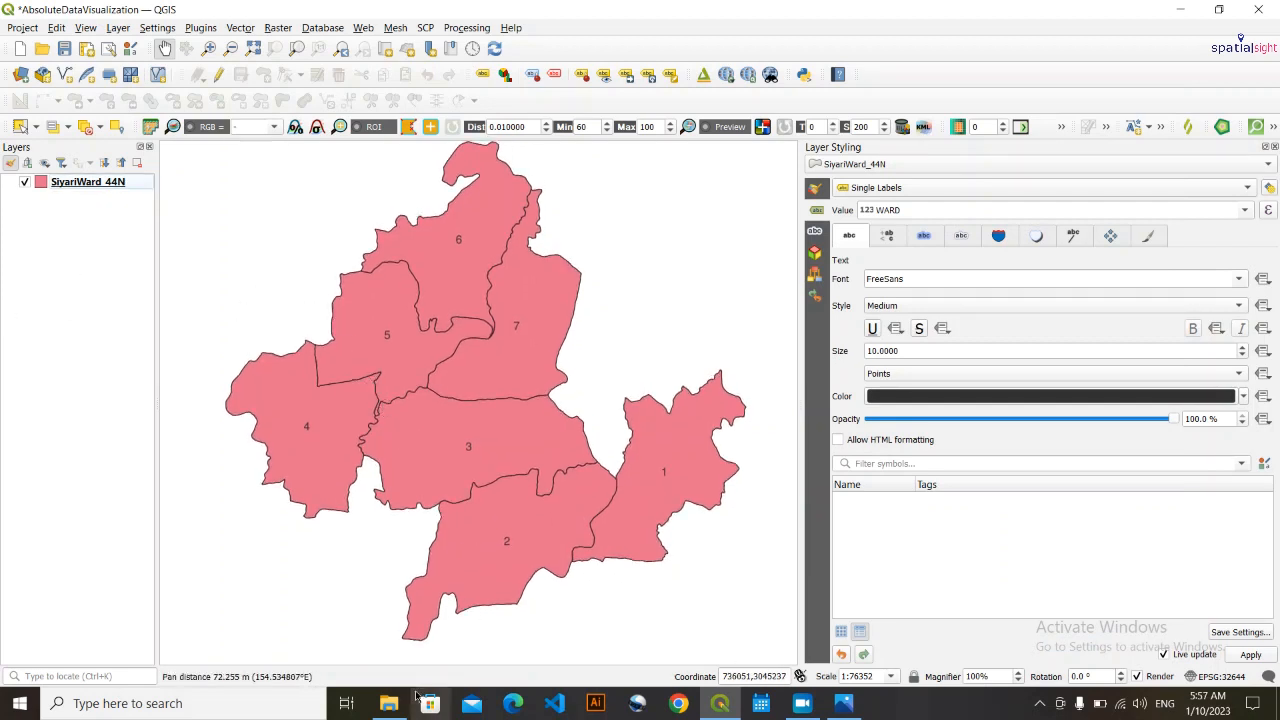
mouse_move(400, 700)
click(444, 582)
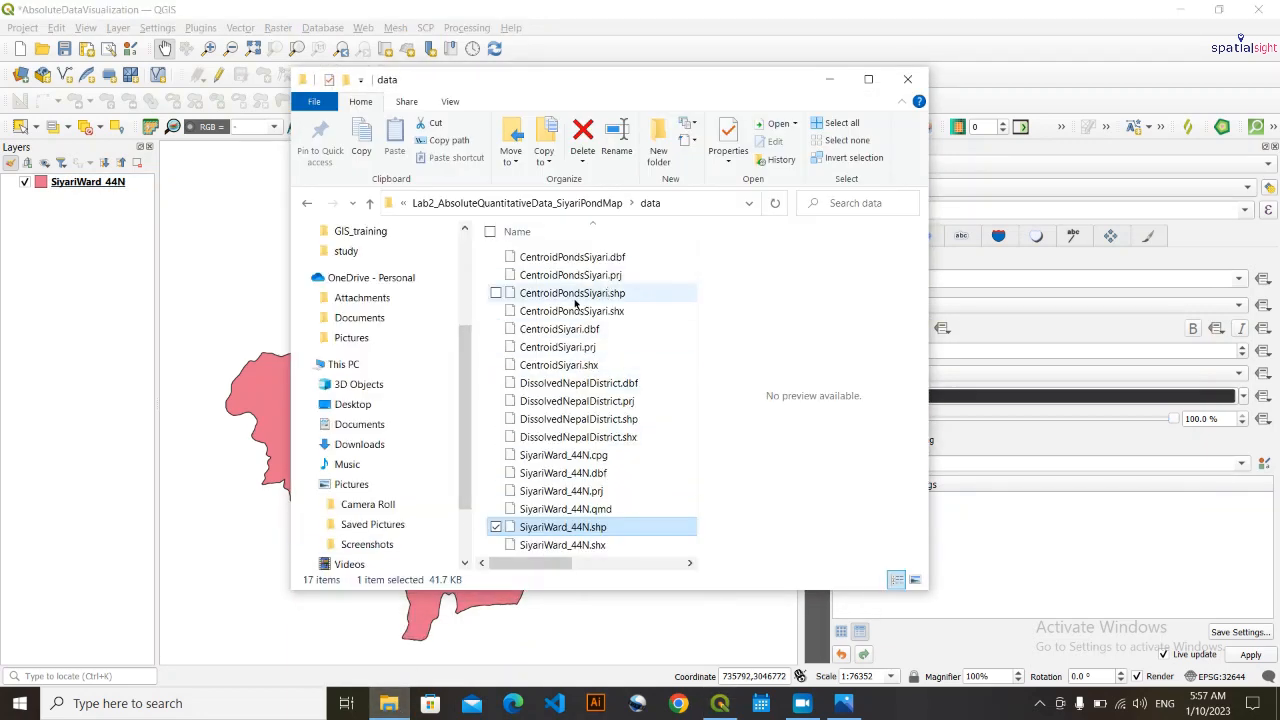
click(520, 295)
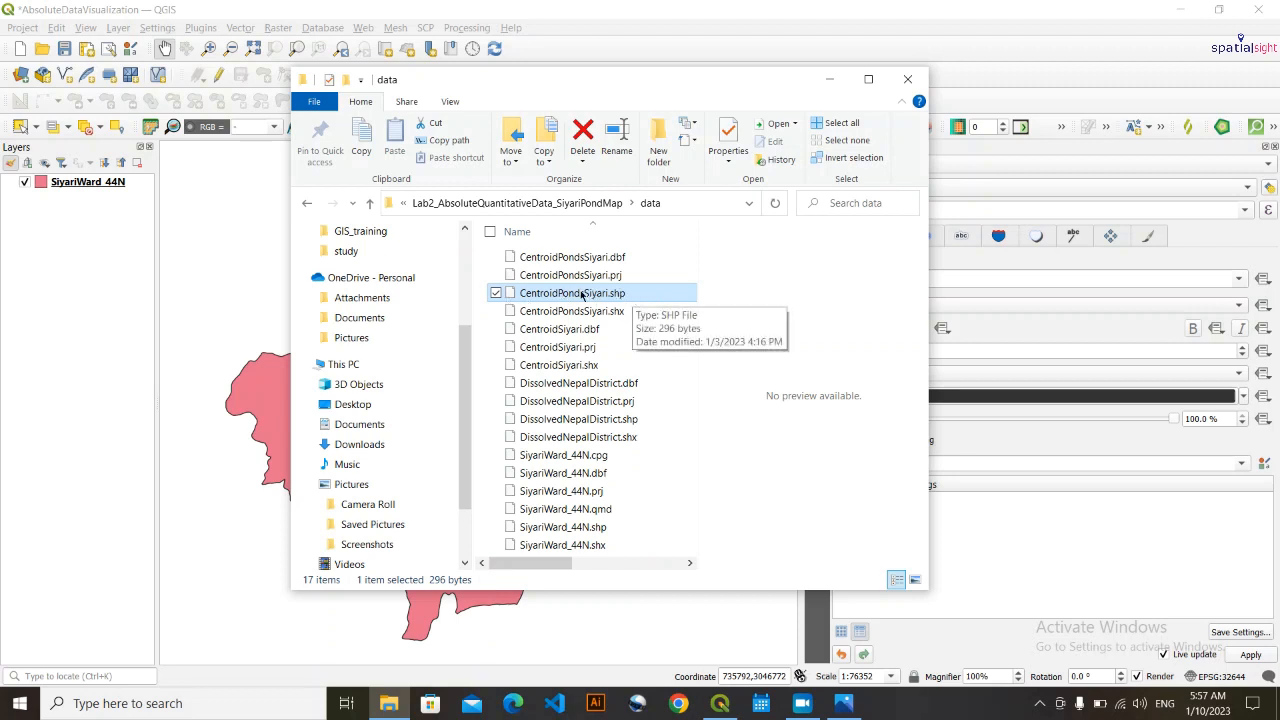
drag(630, 297, 40, 340)
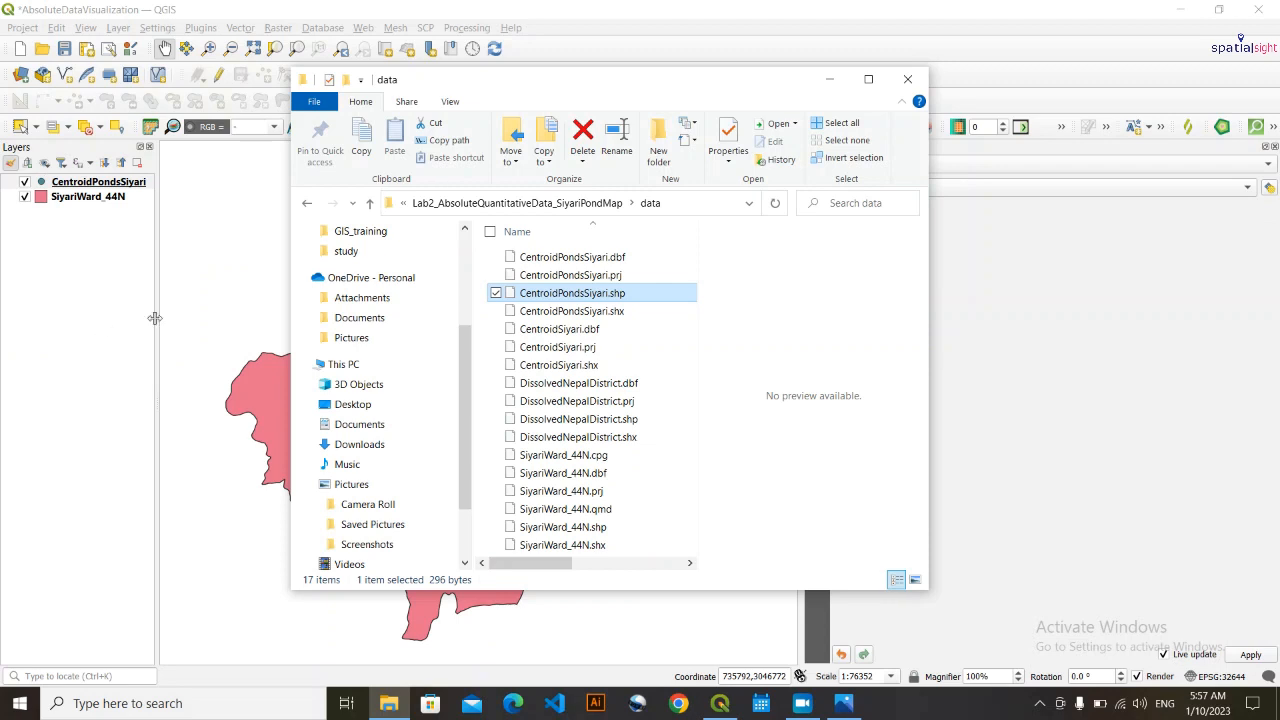
click(831, 84)
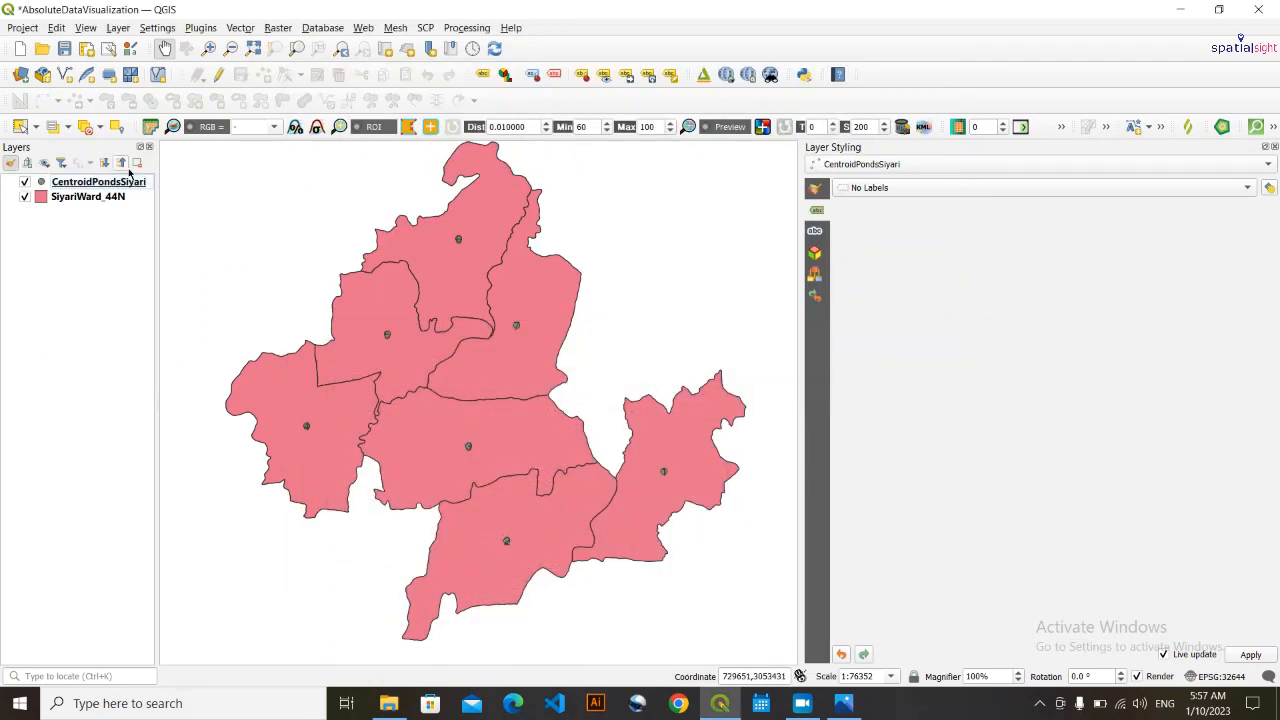
- Review the attribute table of the CentroidPondsSiyari layer, close it and check the centroids against the ward polygons
right_click(101, 184)
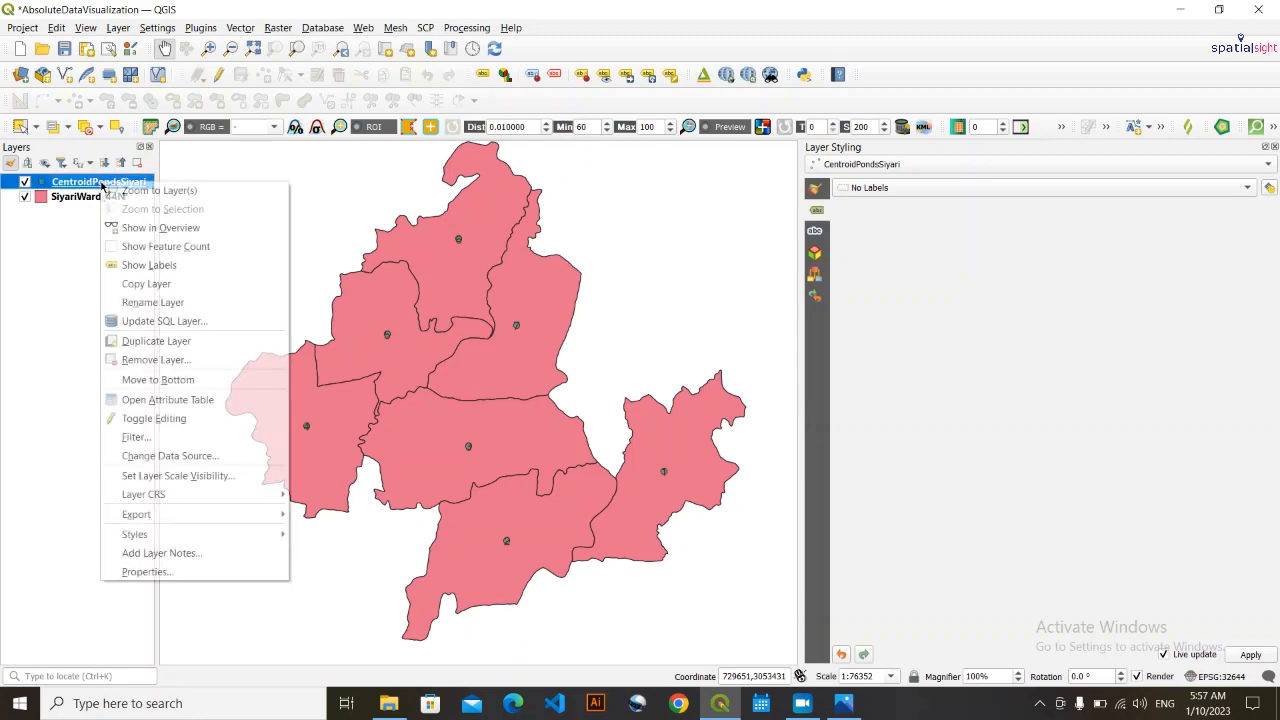
click(207, 400)
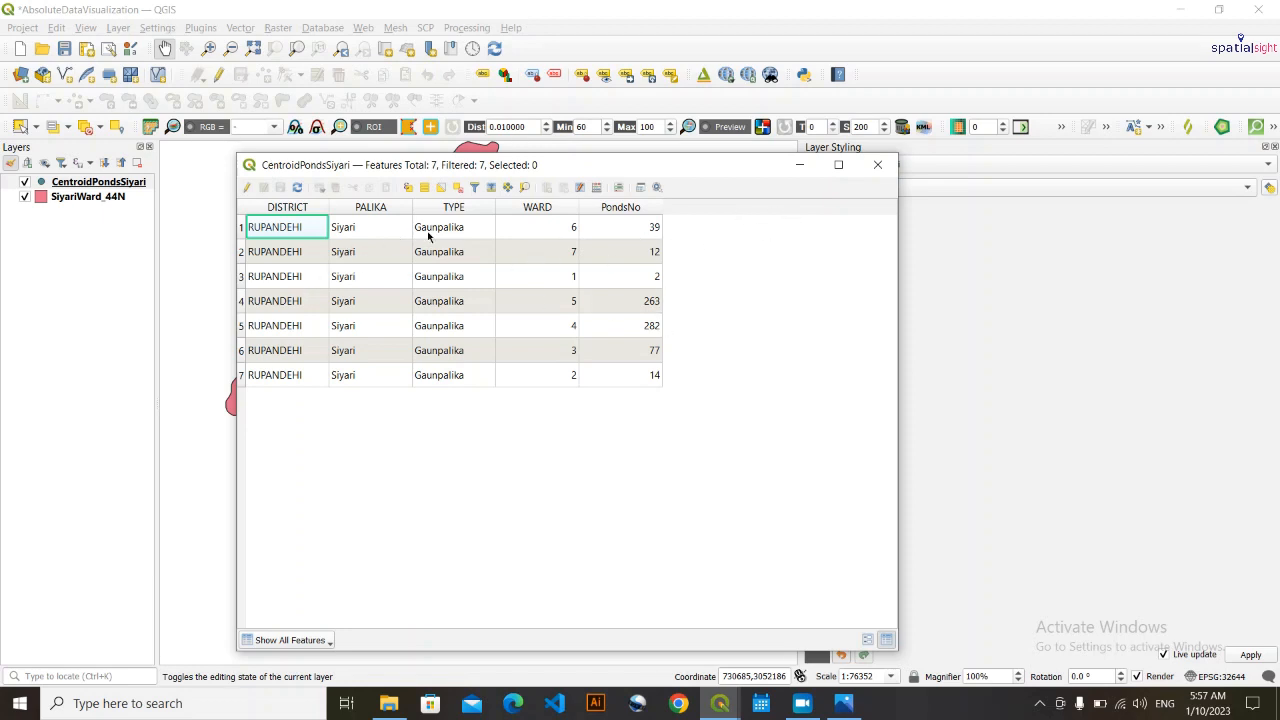
click(89, 200)
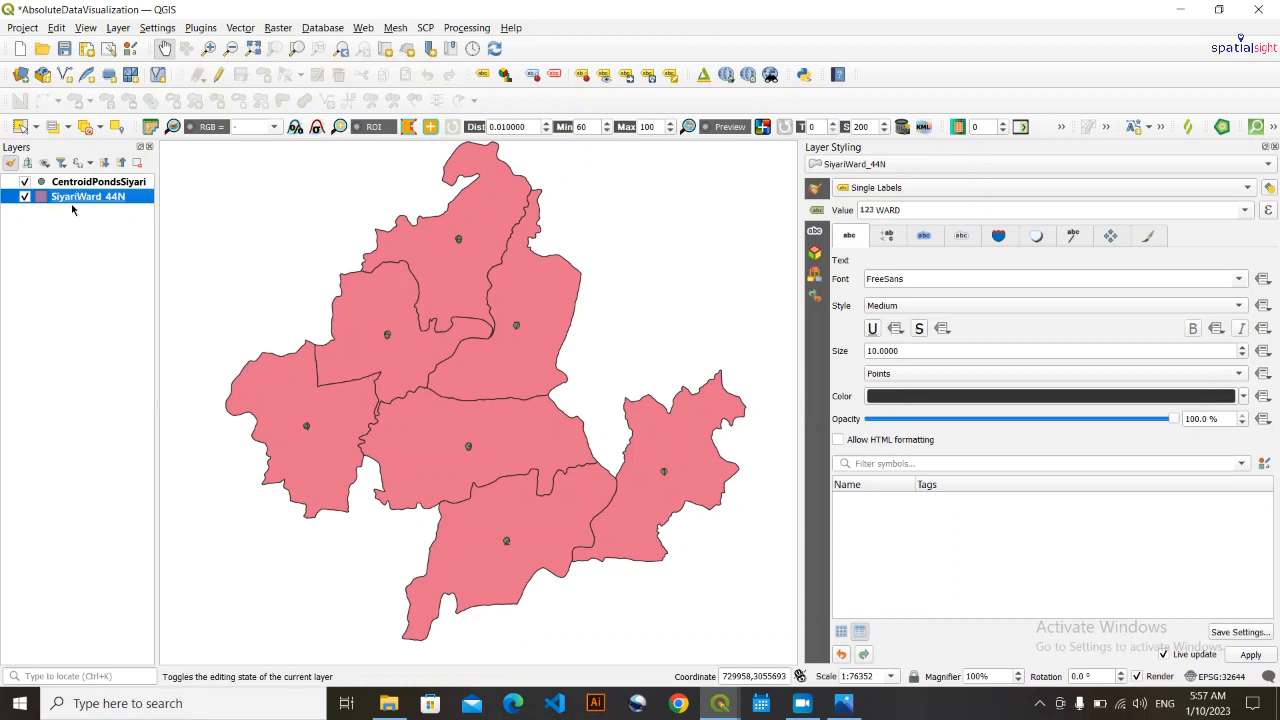
click(52, 321)
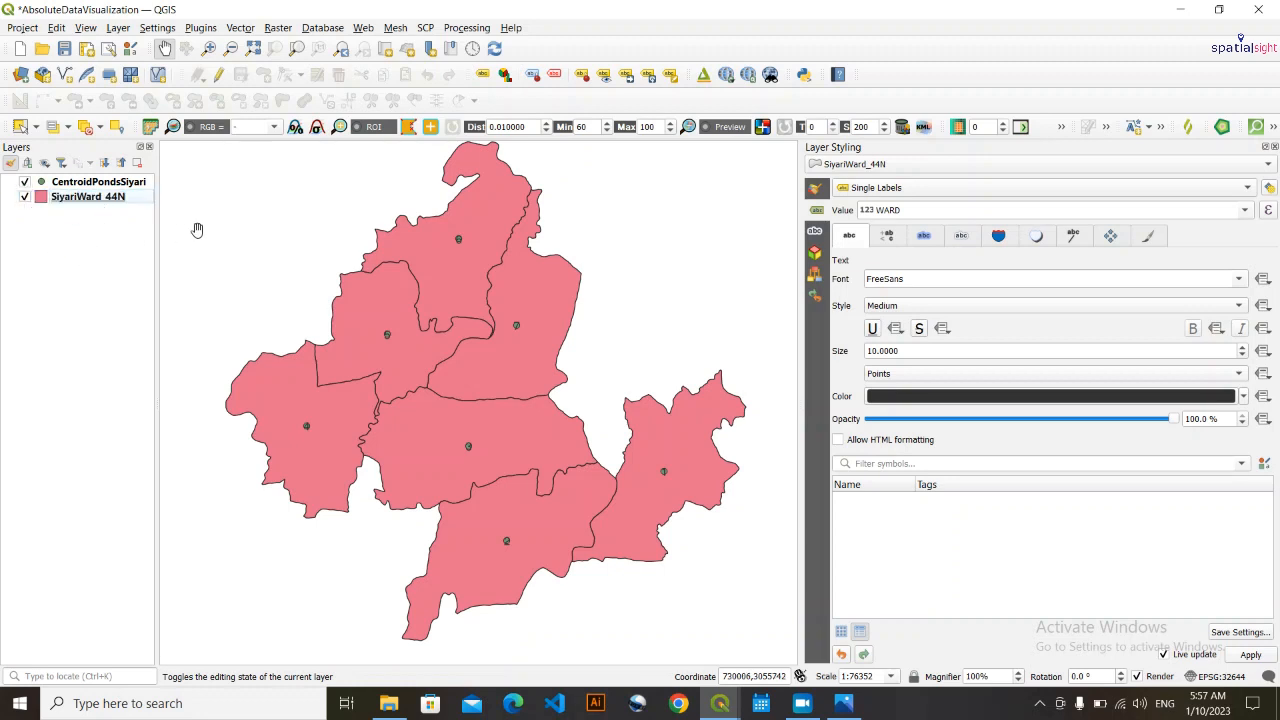
click(104, 186)
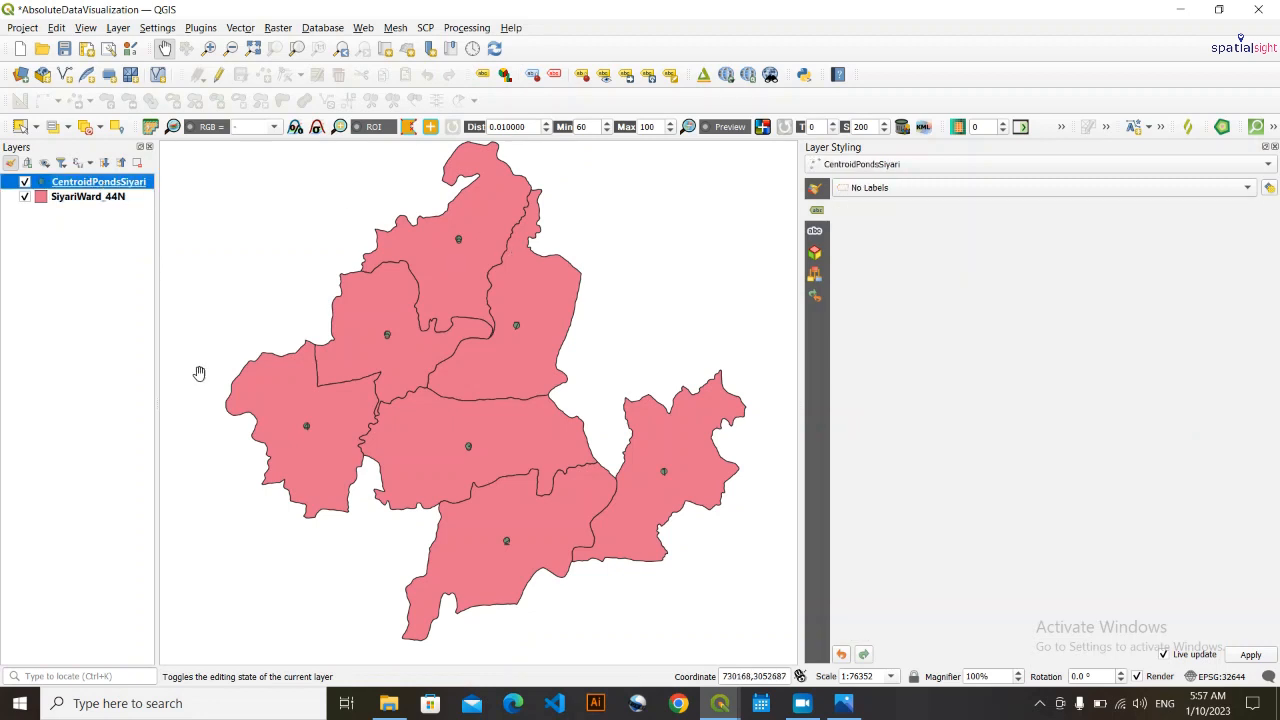
drag(409, 447, 432, 445)
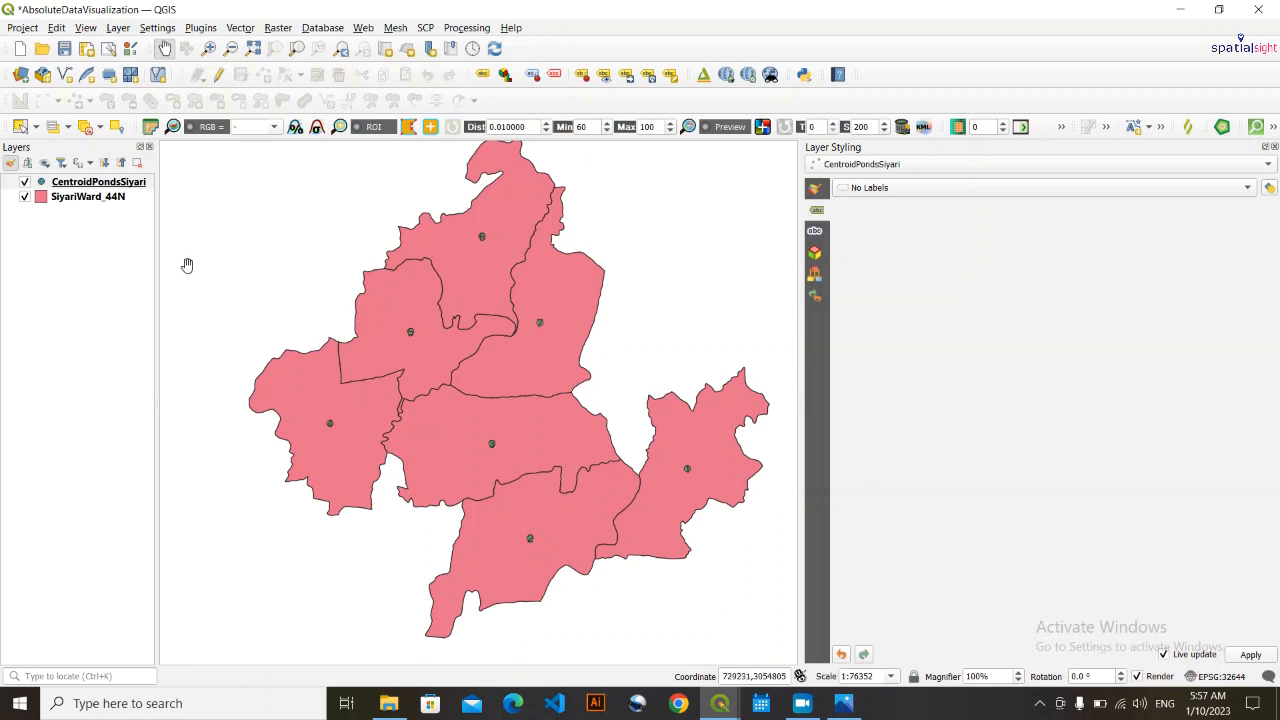
- Sort the CentroidPondsSiyari attribute table by WARD in ascending order and compare each ward's PondsNo value with the map
click(121, 188)
right_click(121, 189)
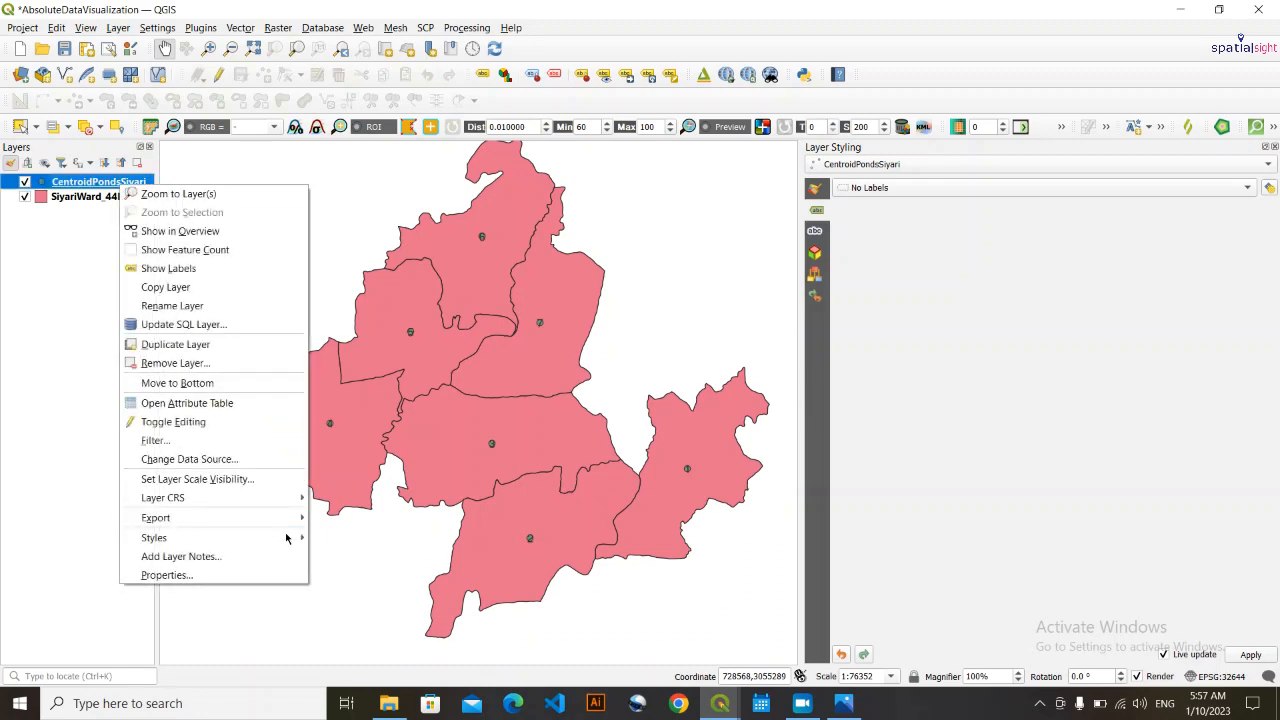
click(264, 399)
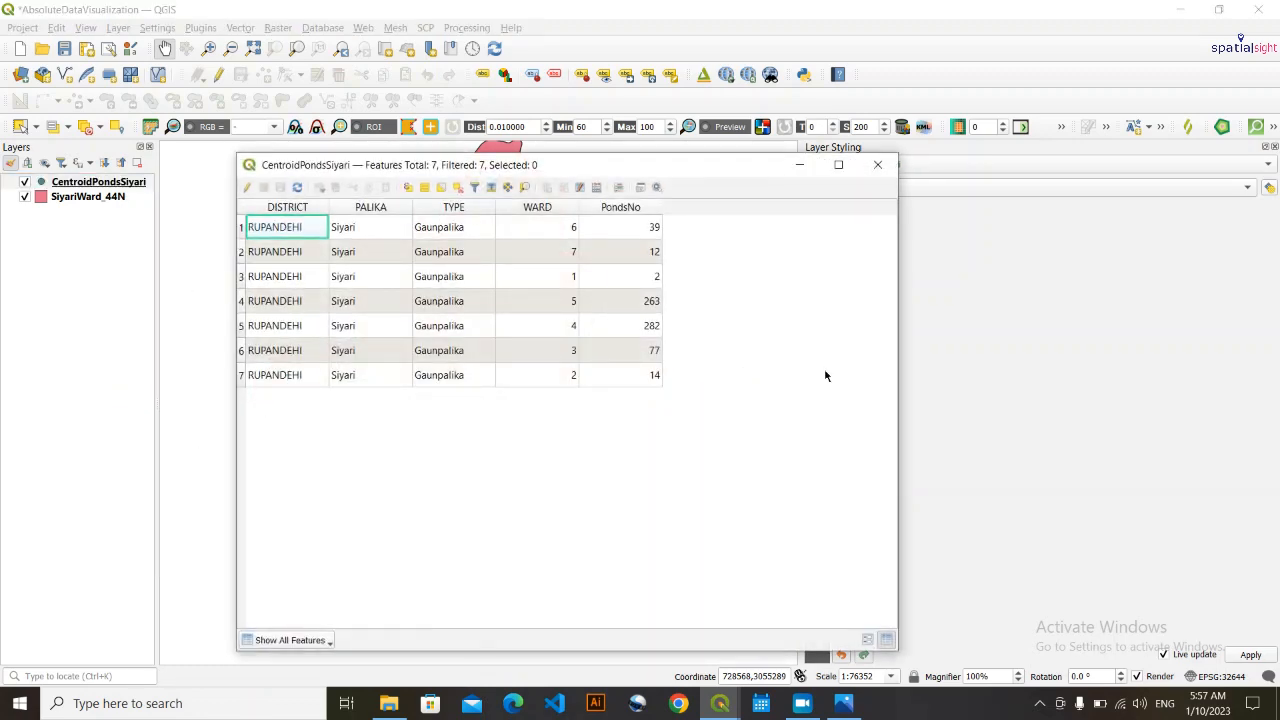
click(545, 206)
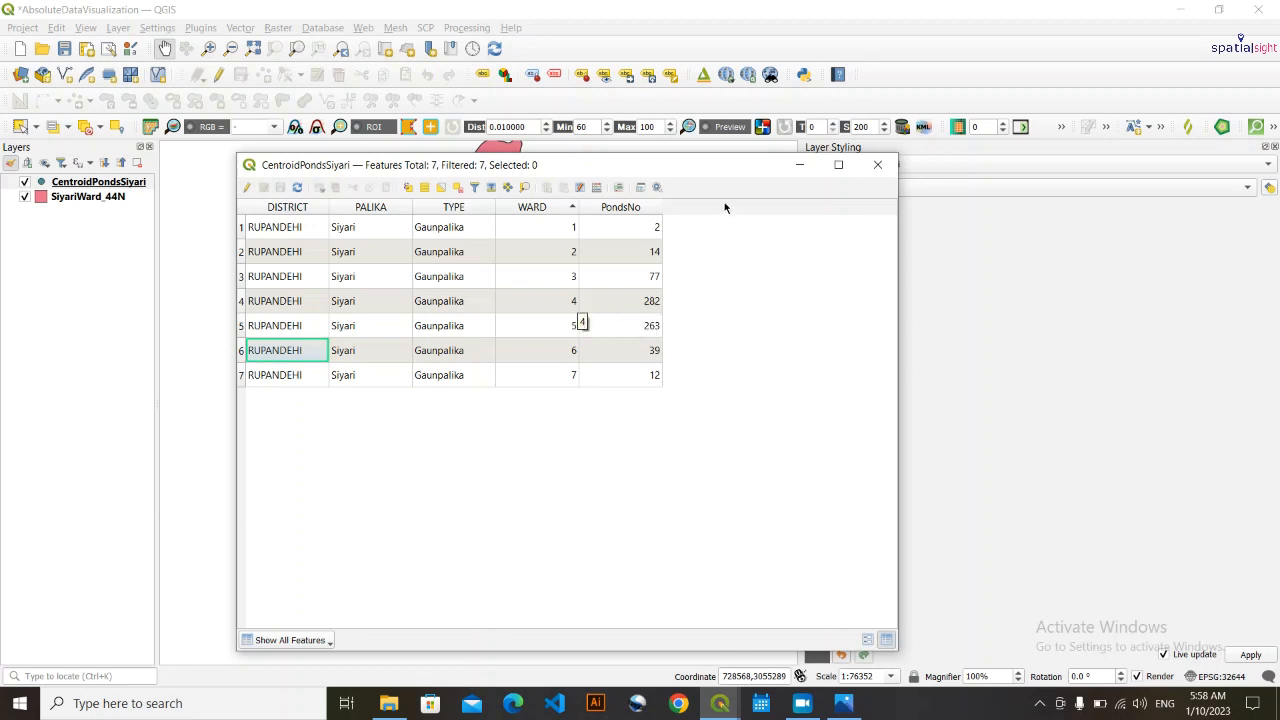
drag(725, 164, 752, 661)
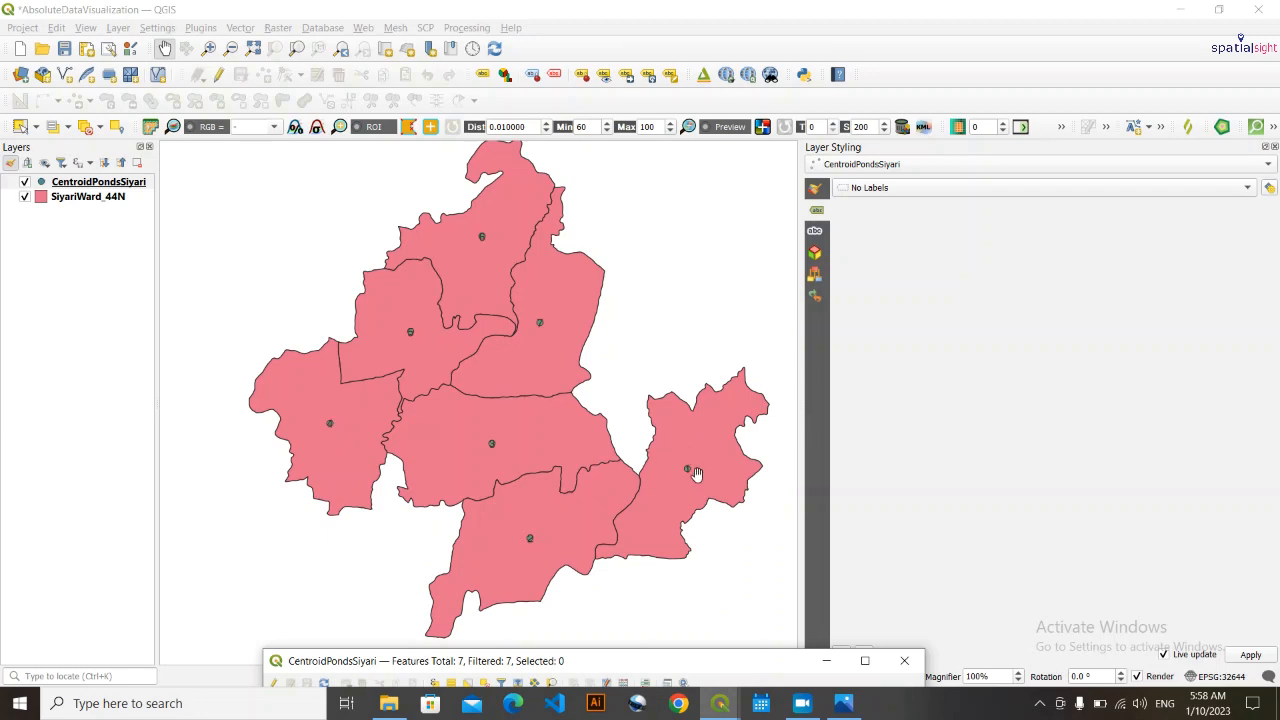
drag(733, 660, 696, 145)
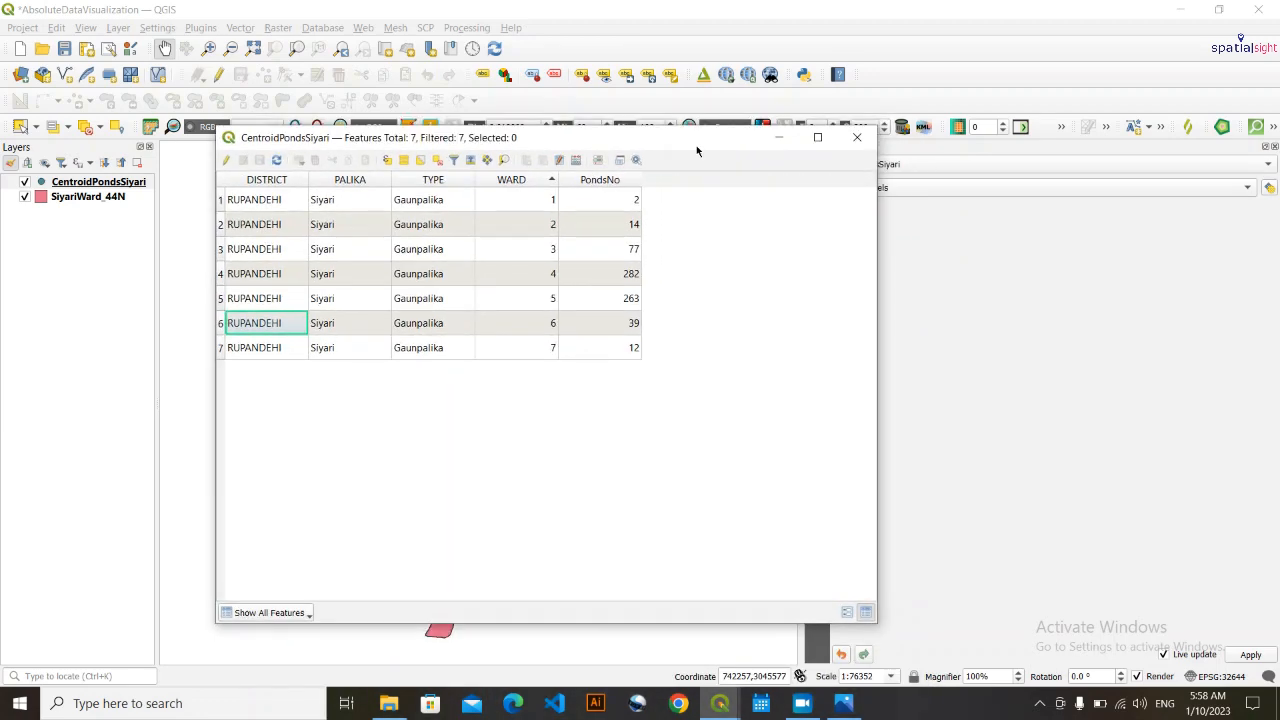
click(776, 137)
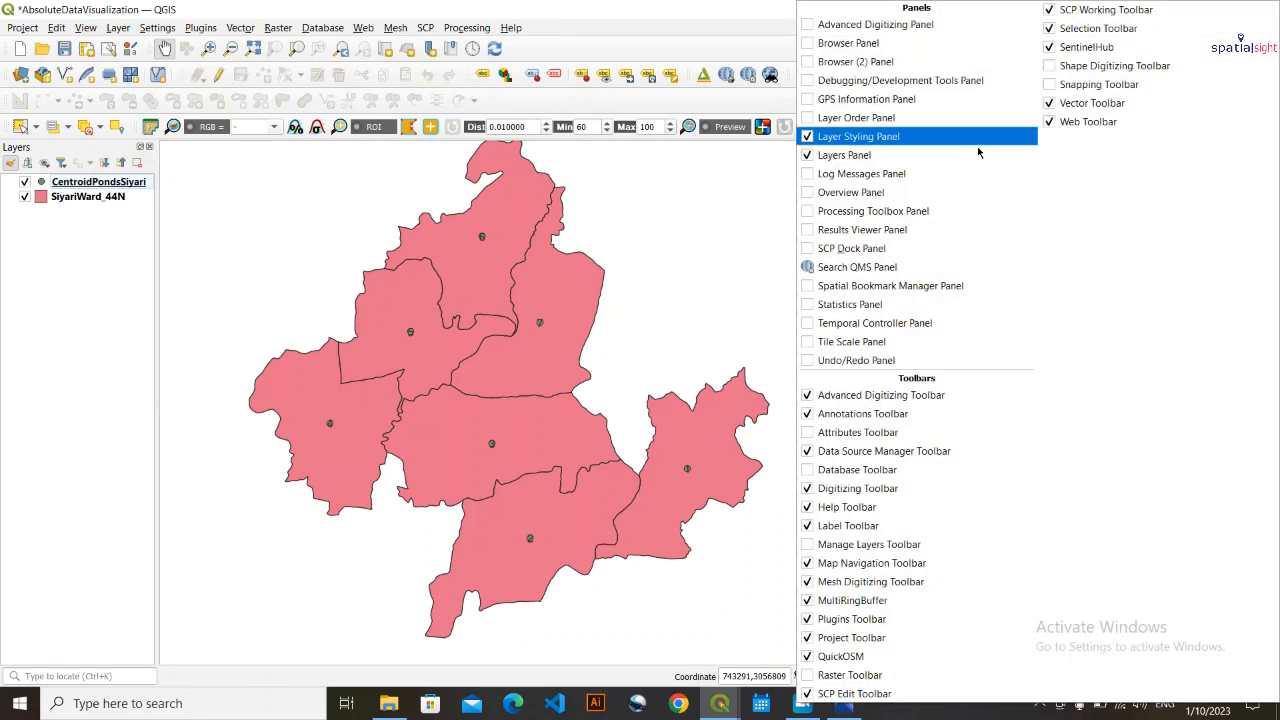
- Check that the Layer Styling panel is enabled and choose CentroidPondsSiyari as the layer to style
right_click(932, 56)
click(777, 40)
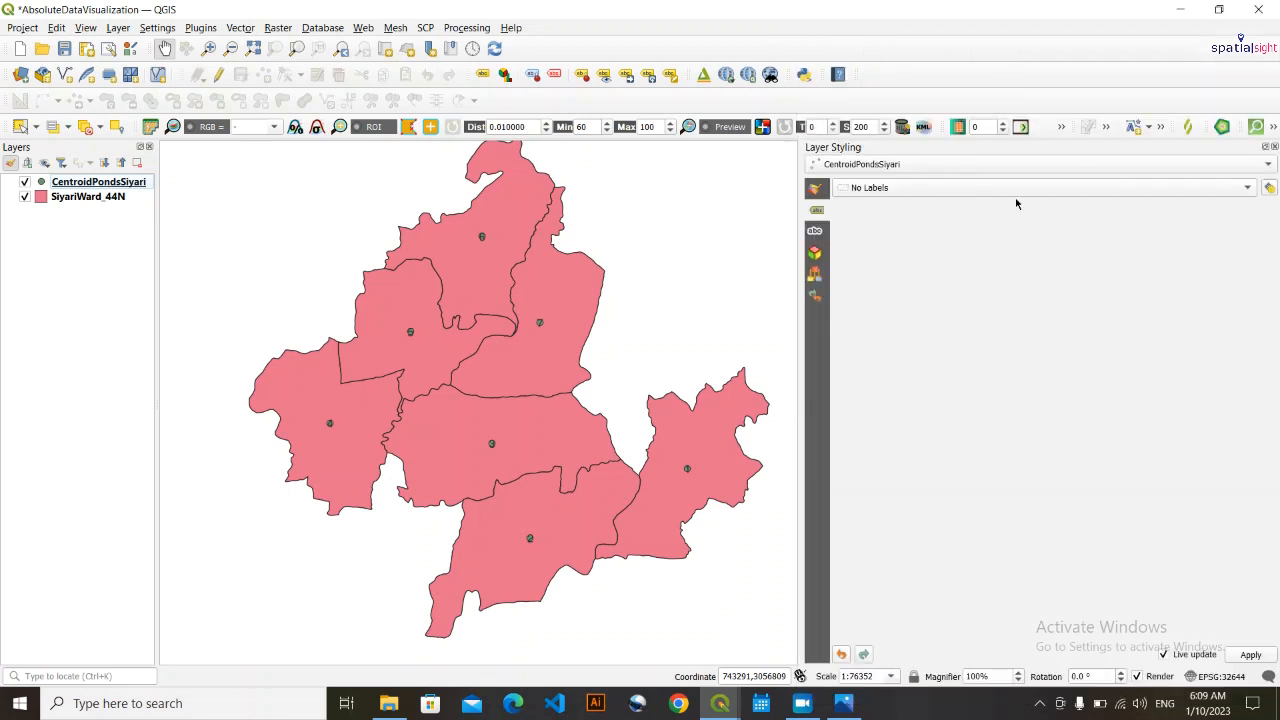
click(1268, 164)
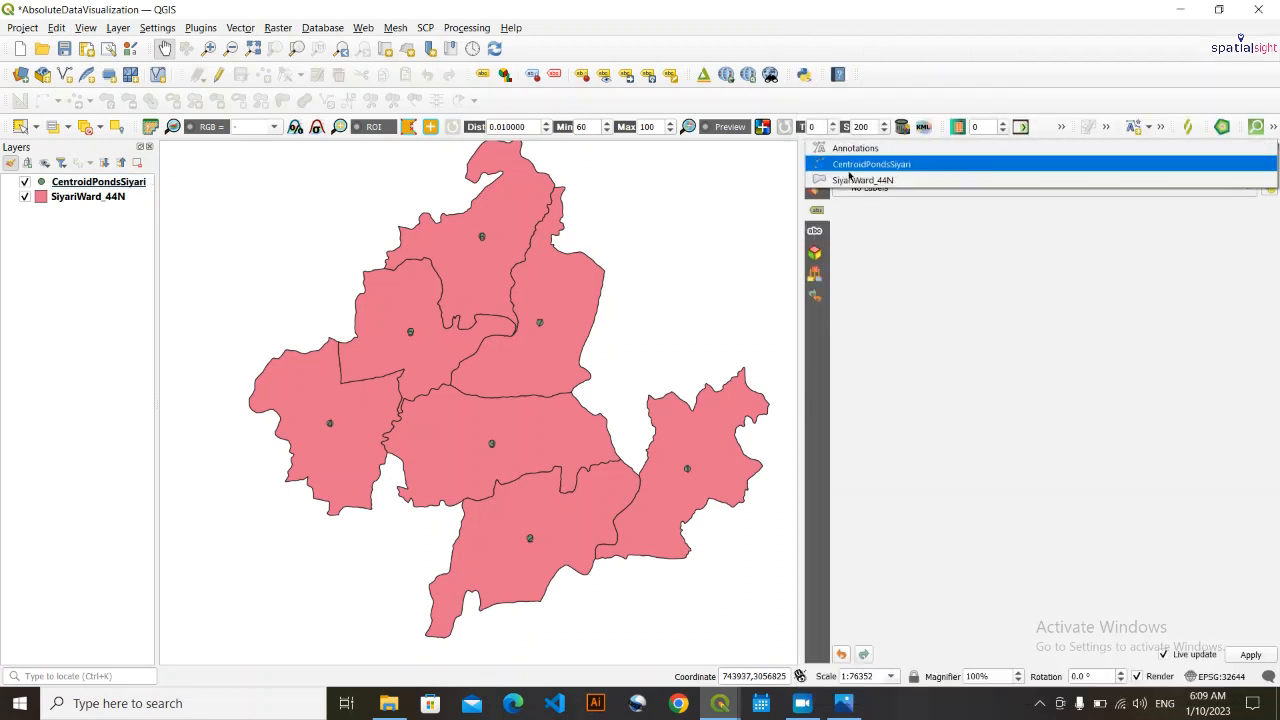
click(924, 171)
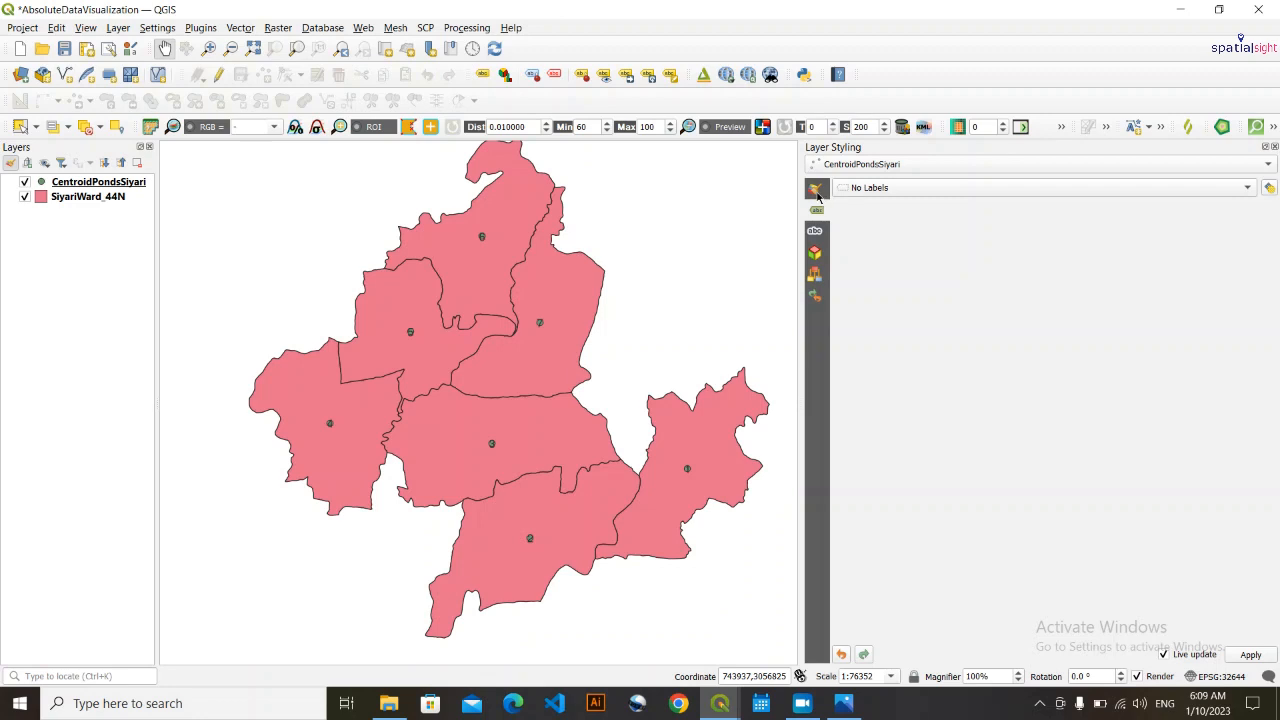
- Label the SiyariWard_44N polygons with single labels that use the WARD field as their value
click(817, 190)
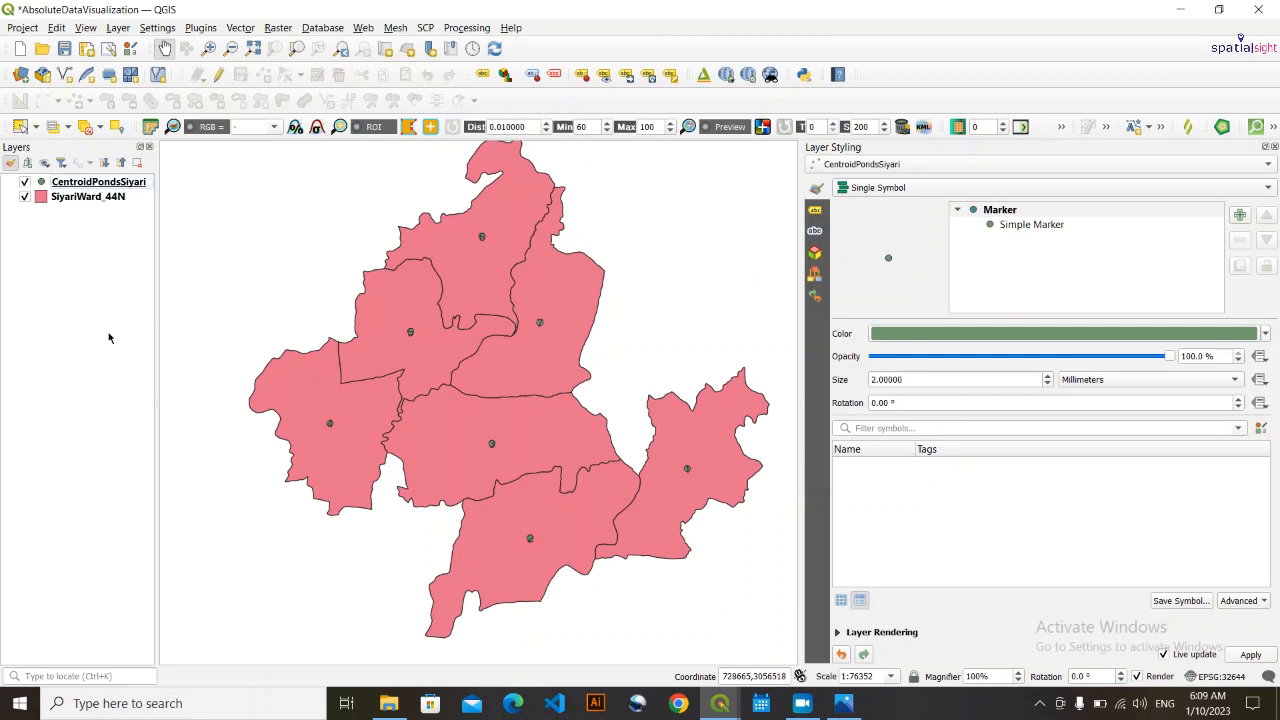
click(88, 198)
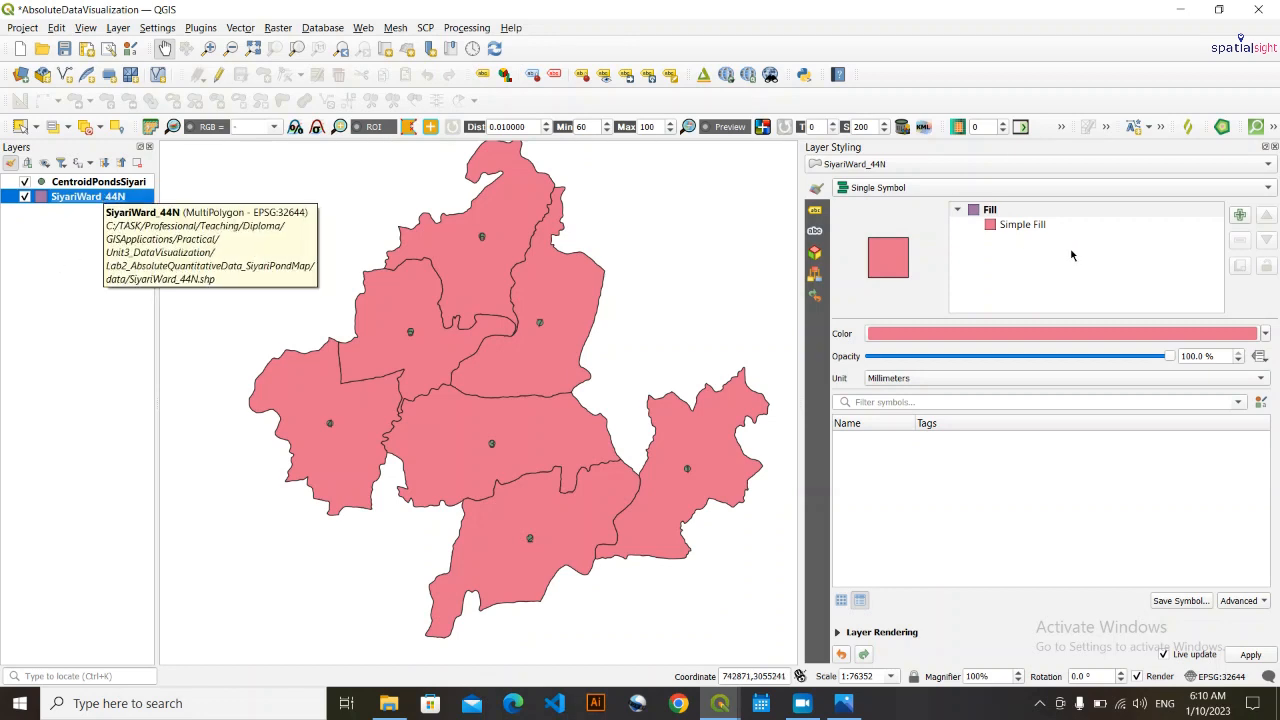
click(814, 210)
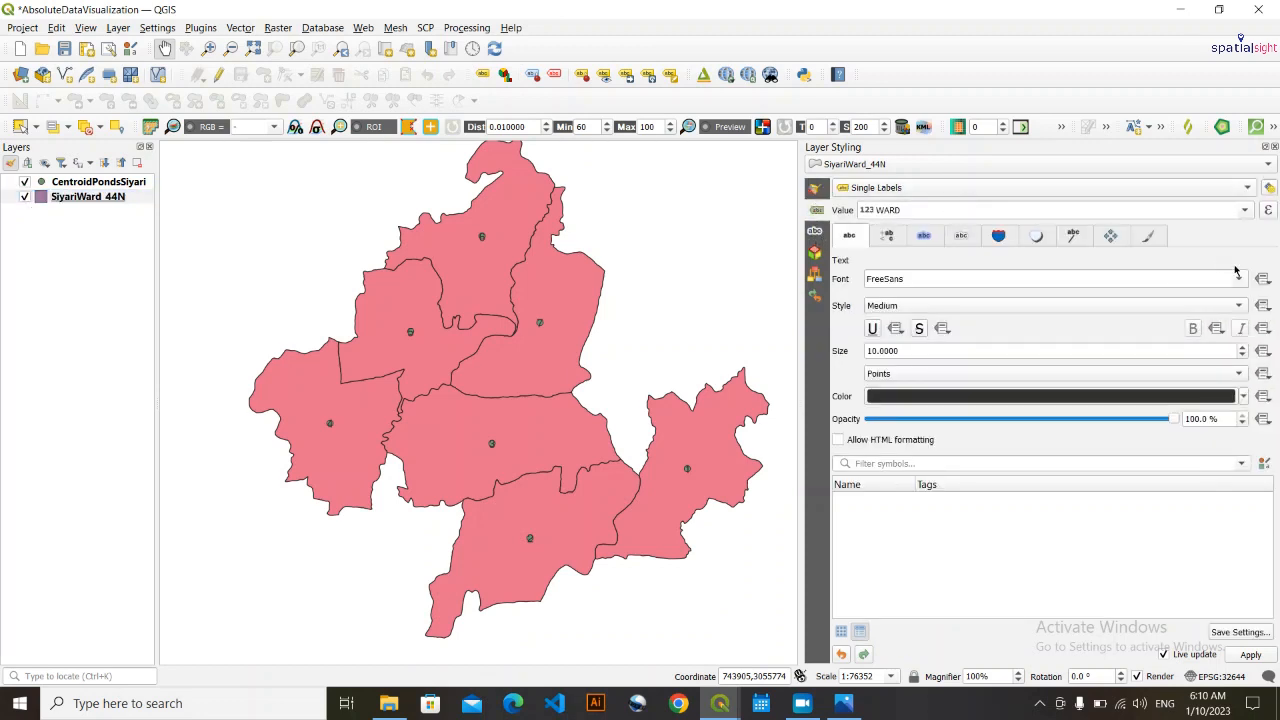
click(896, 189)
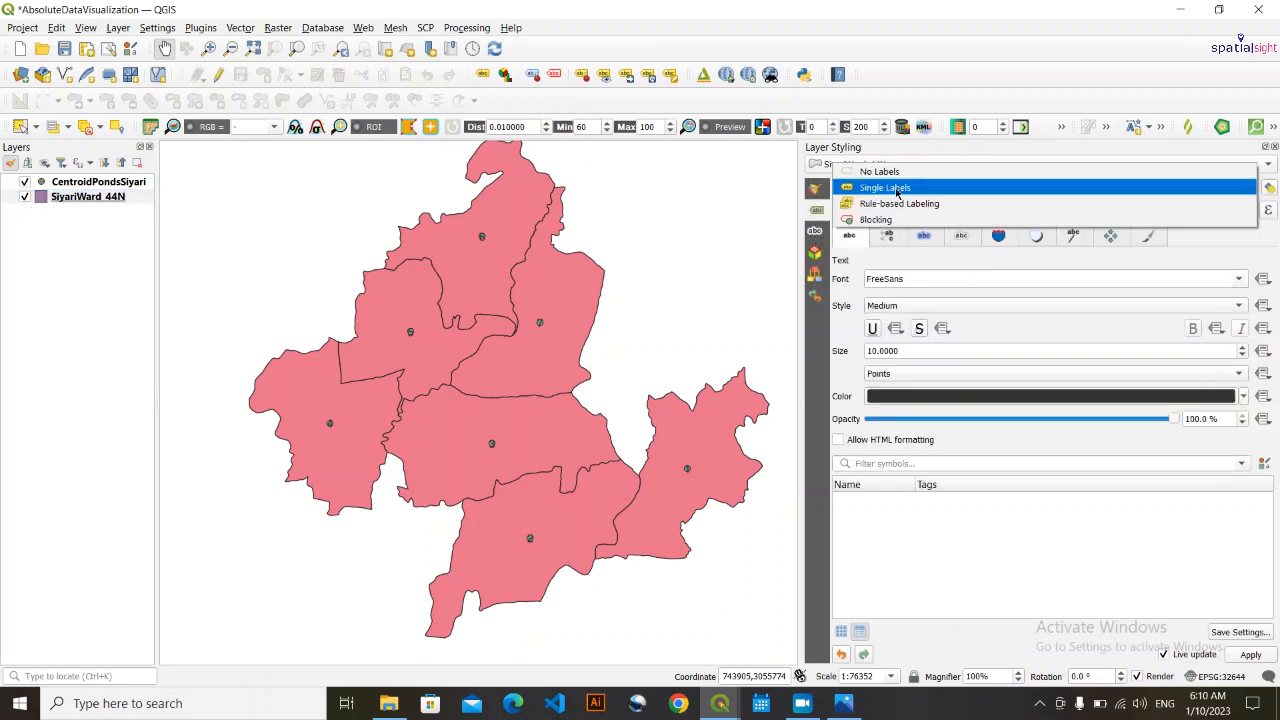
click(897, 189)
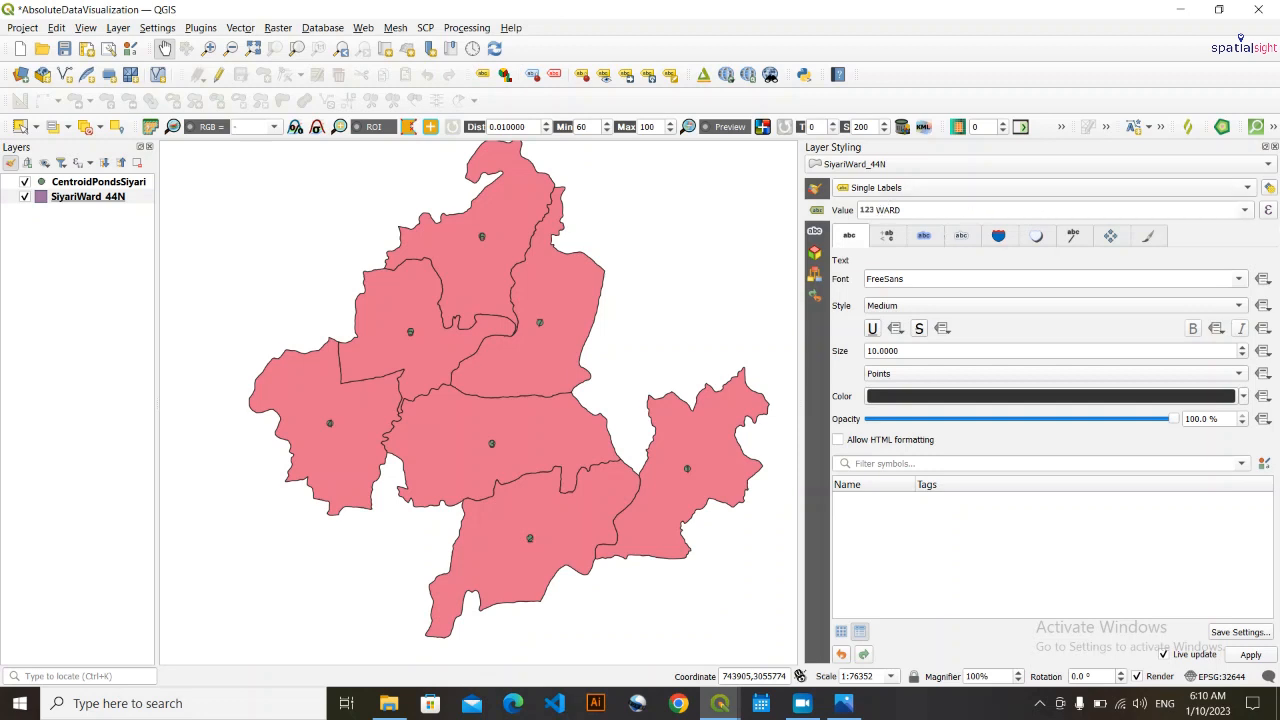
click(1245, 210)
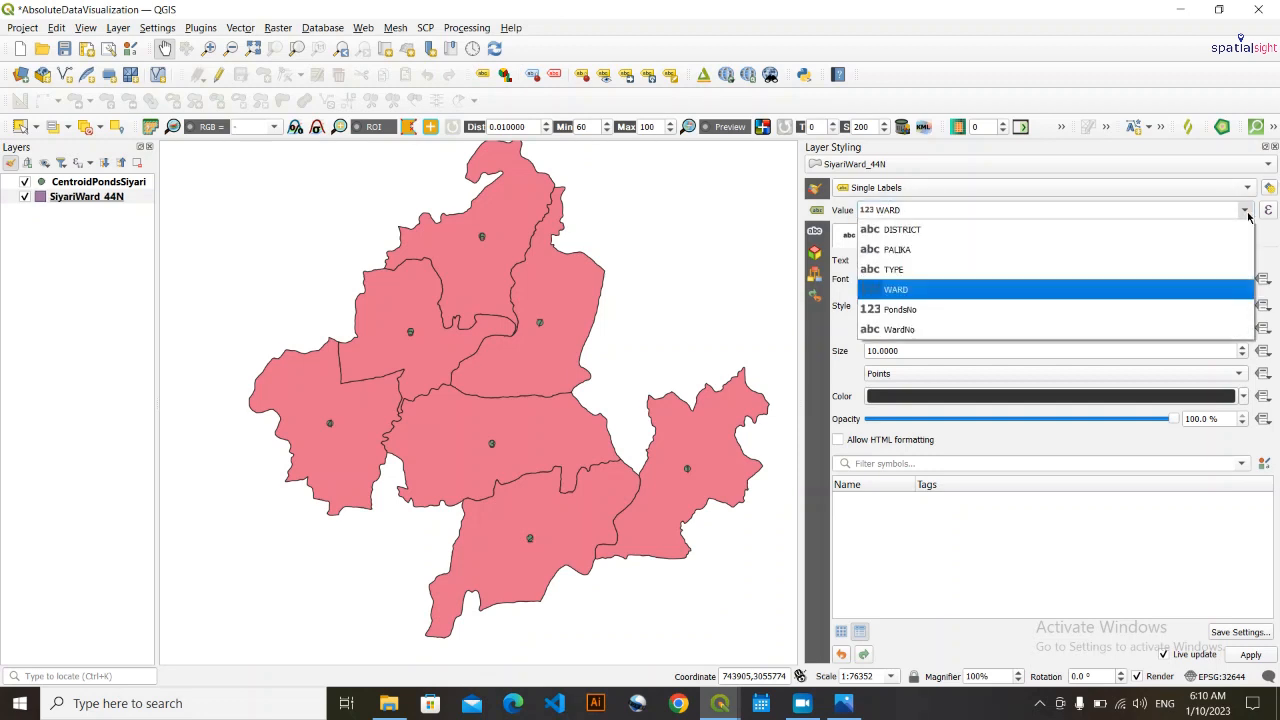
click(1004, 285)
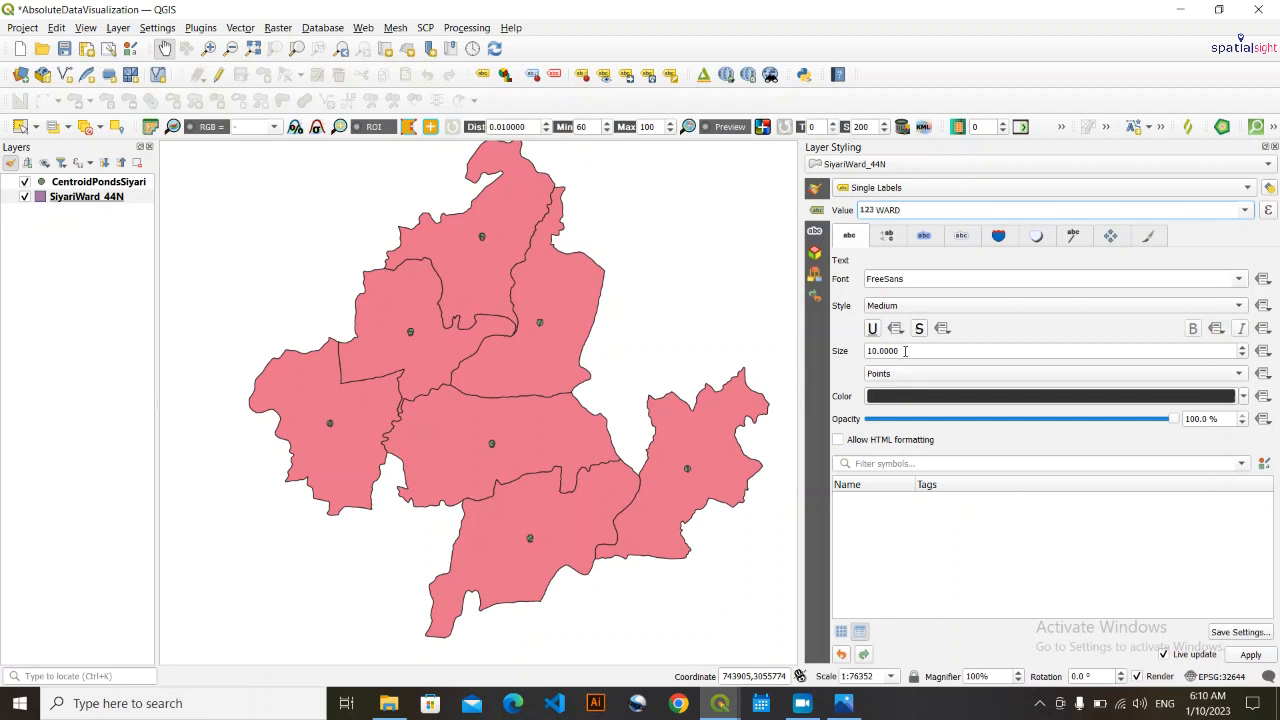
- Set the ward label text size to 16 points
scroll(904, 350, up, 14)
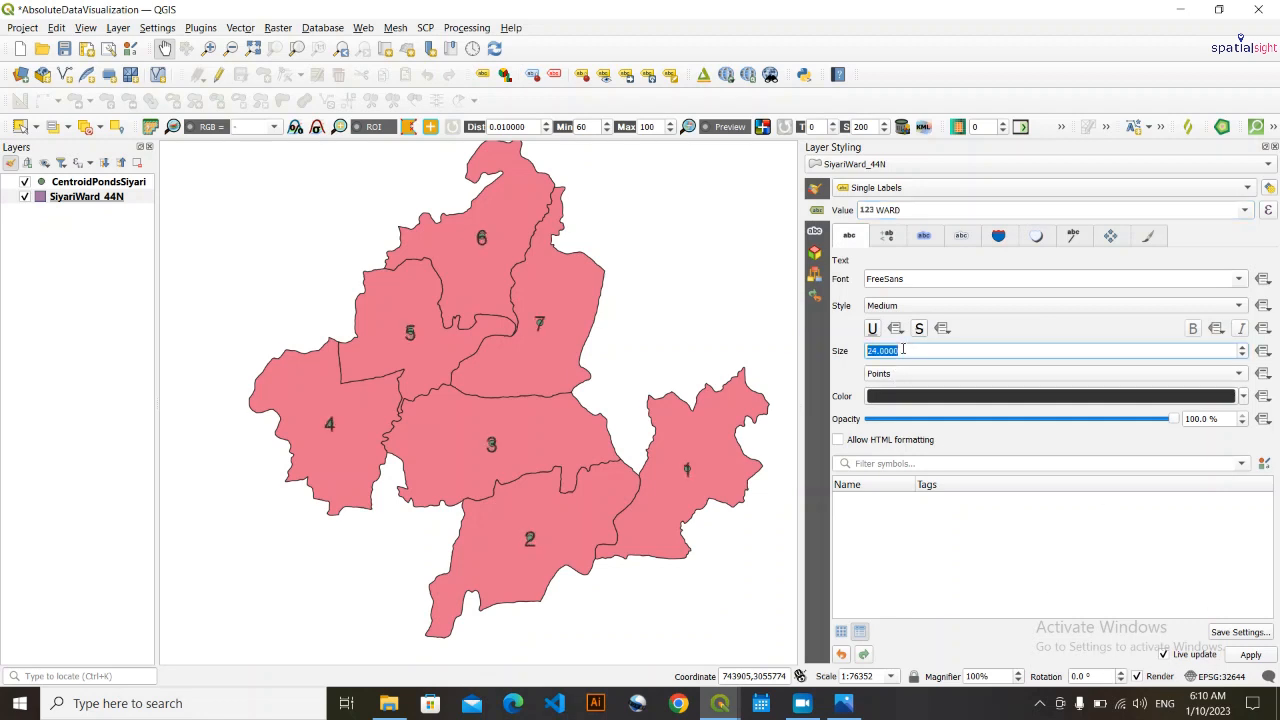
scroll(903, 349, down, 4)
click(95, 371)
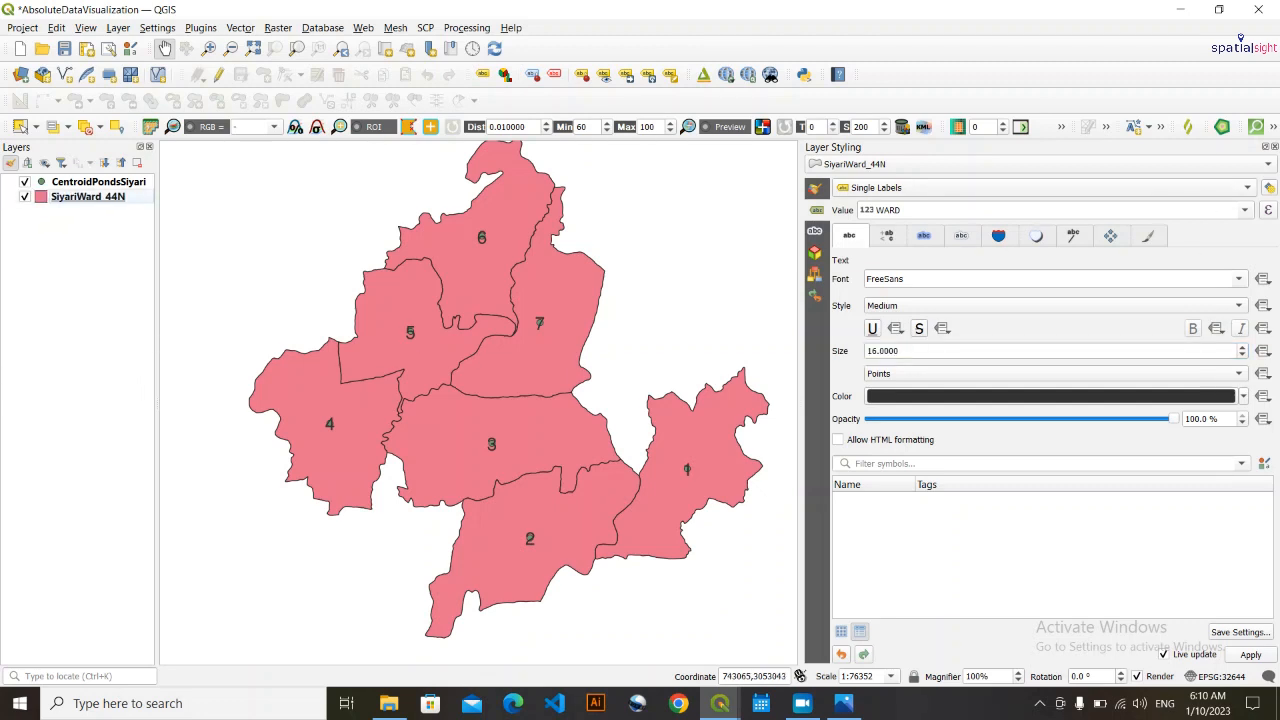
- Move the ward 4 label below its centroid, using WardNo as the primary key for the auxiliary storage
click(632, 78)
click(327, 424)
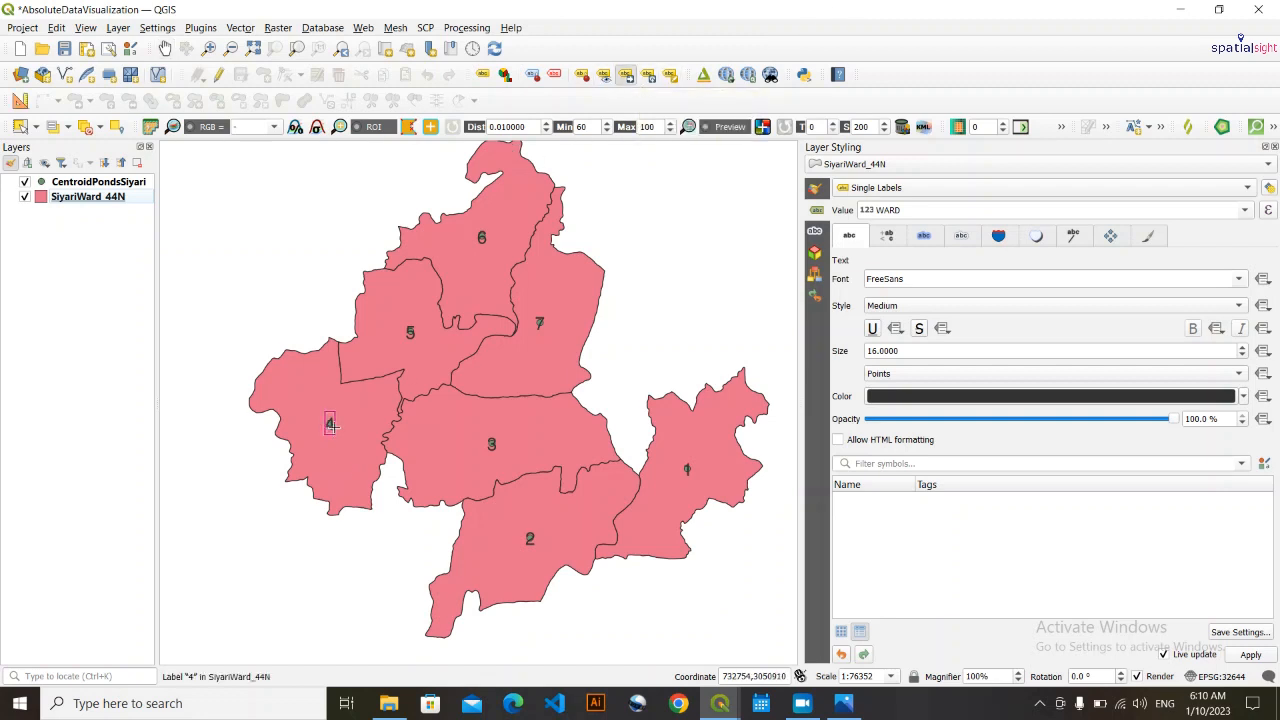
click(599, 420)
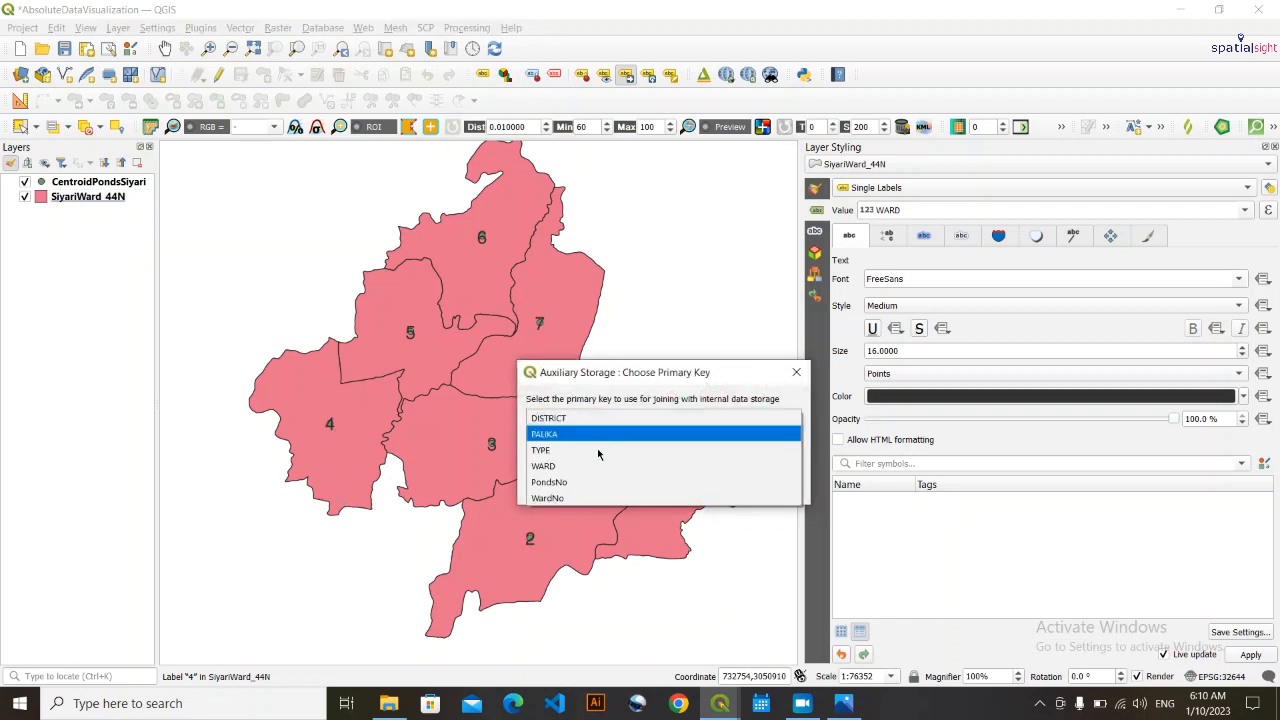
click(545, 498)
click(707, 490)
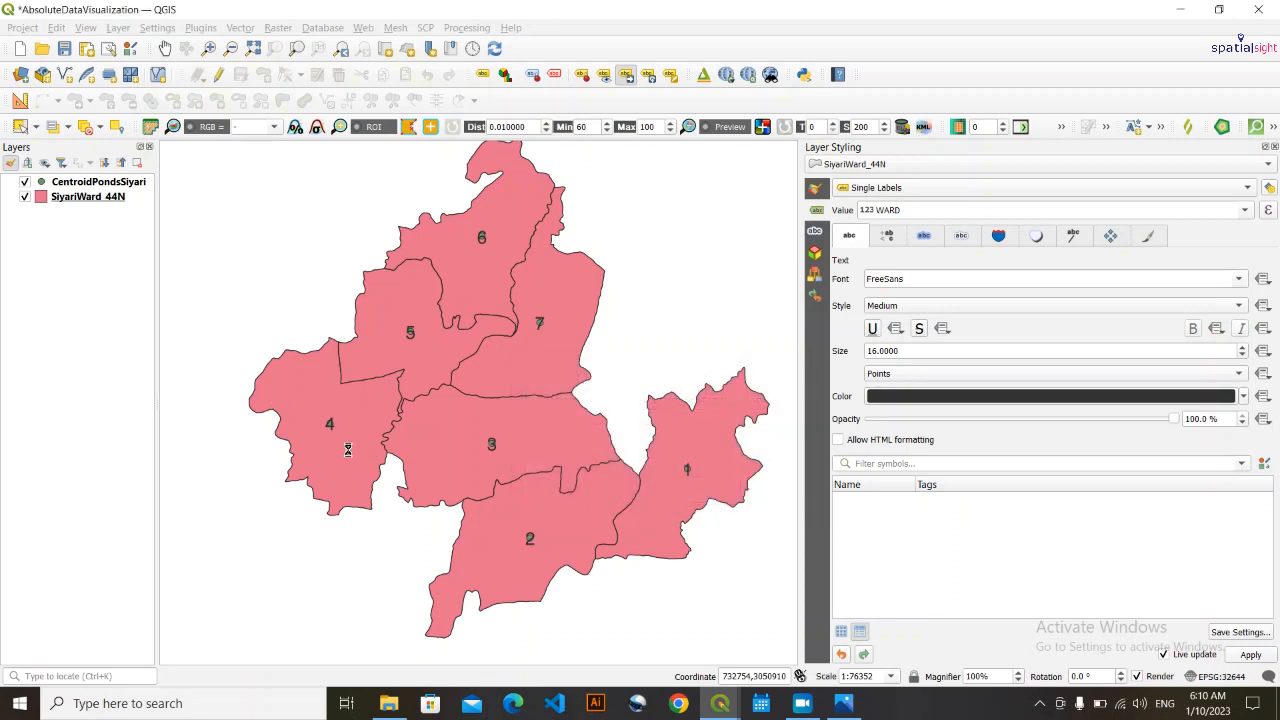
click(337, 477)
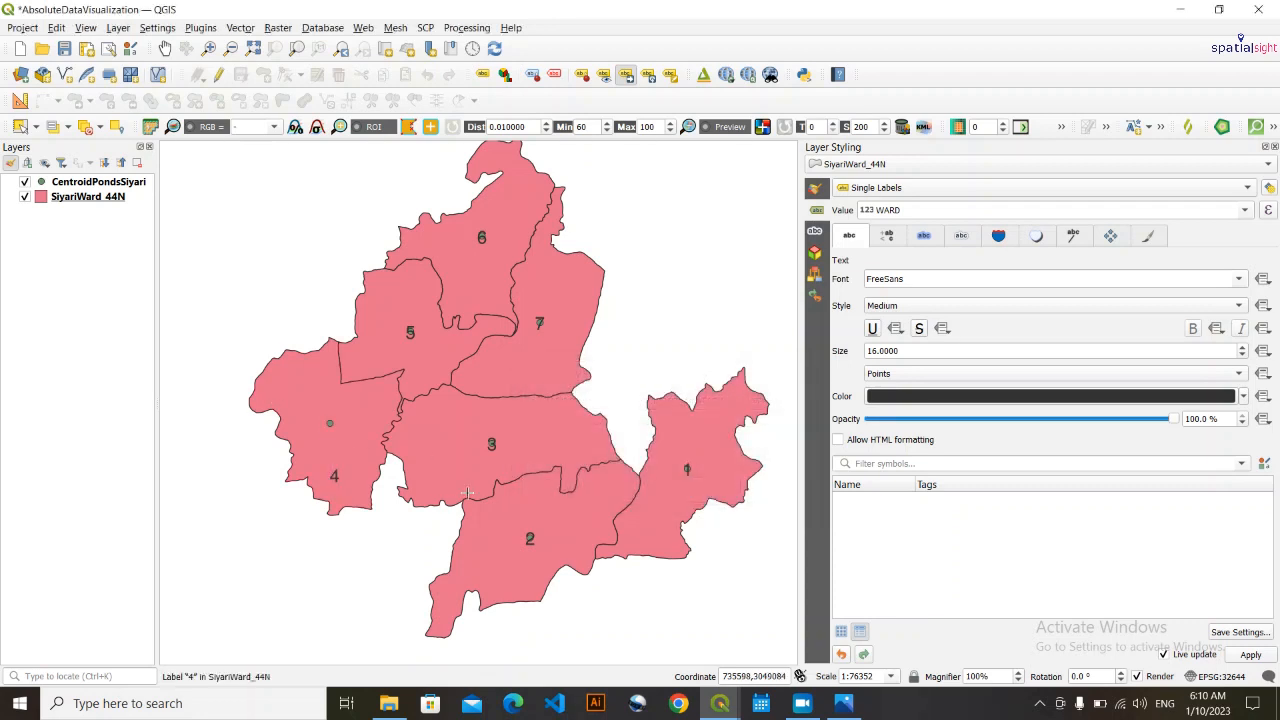
- Move the labels of wards 3, 7, 6, 5, 1 and 2 away from their centroids within each ward, and finish moving labels
click(491, 443)
click(587, 443)
click(537, 320)
click(590, 280)
click(480, 240)
click(519, 203)
click(410, 333)
click(382, 287)
click(687, 470)
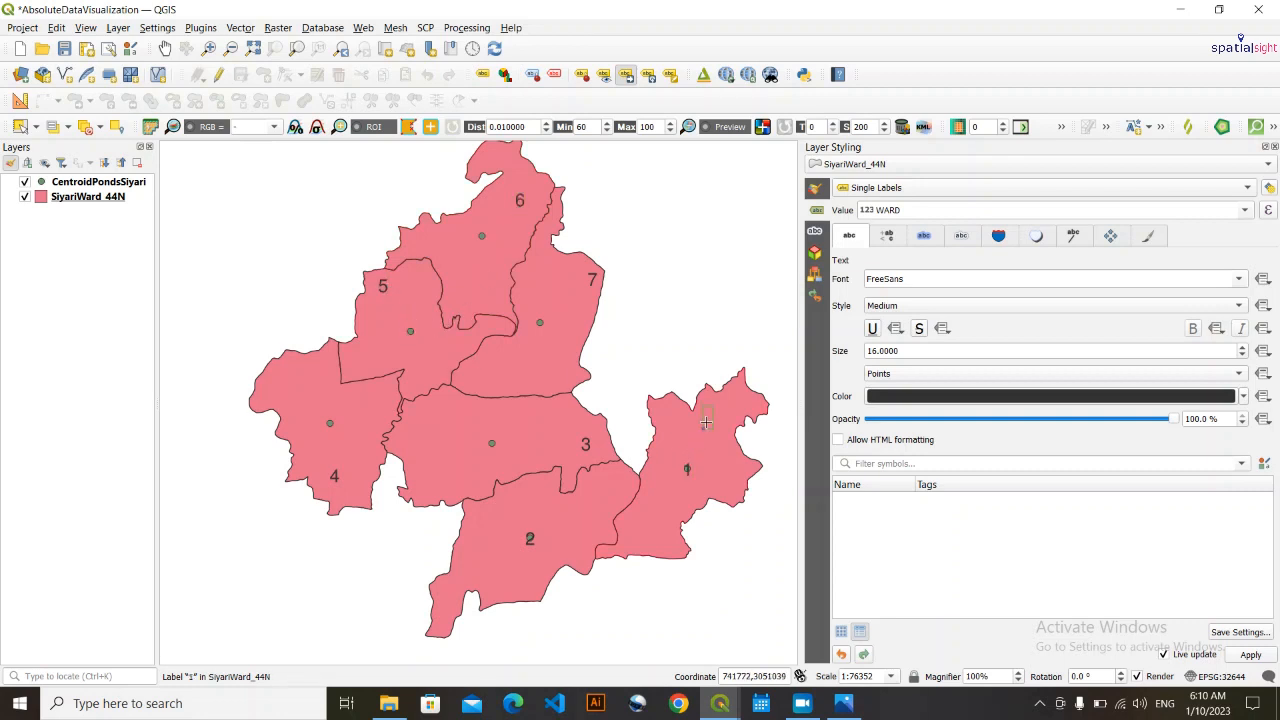
click(707, 420)
click(531, 539)
click(503, 586)
click(165, 48)
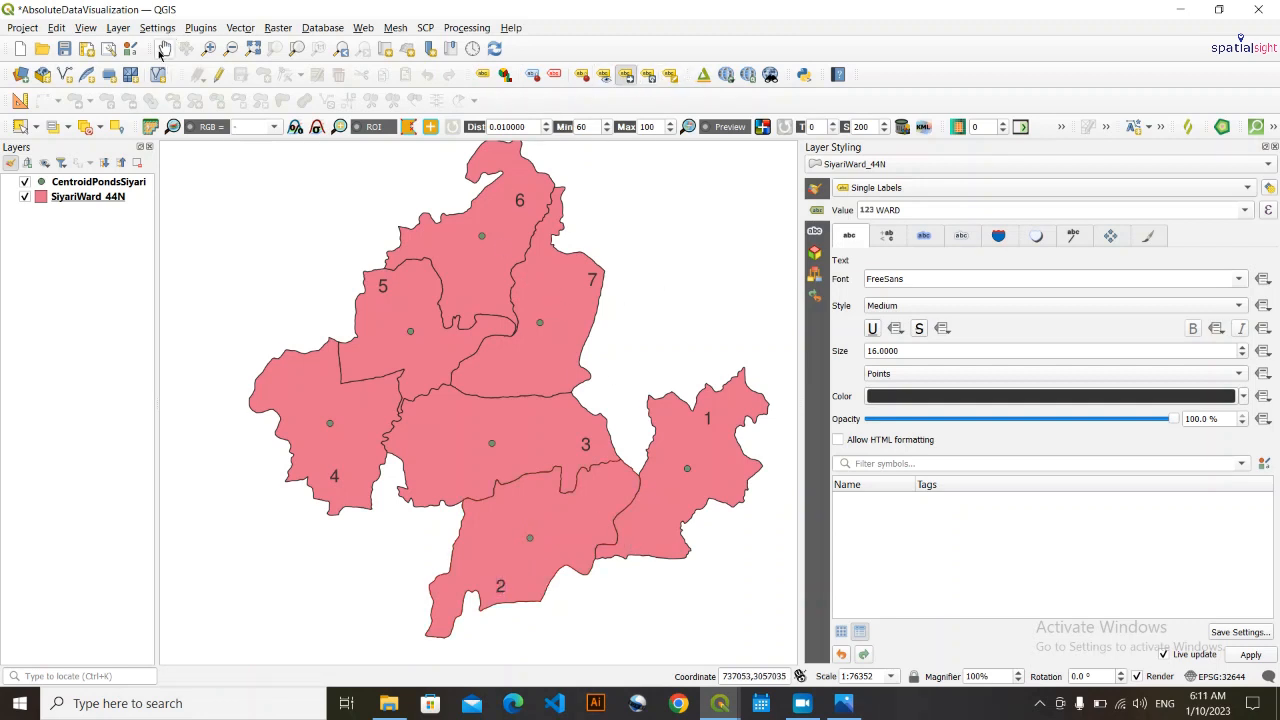
drag(516, 265, 499, 263)
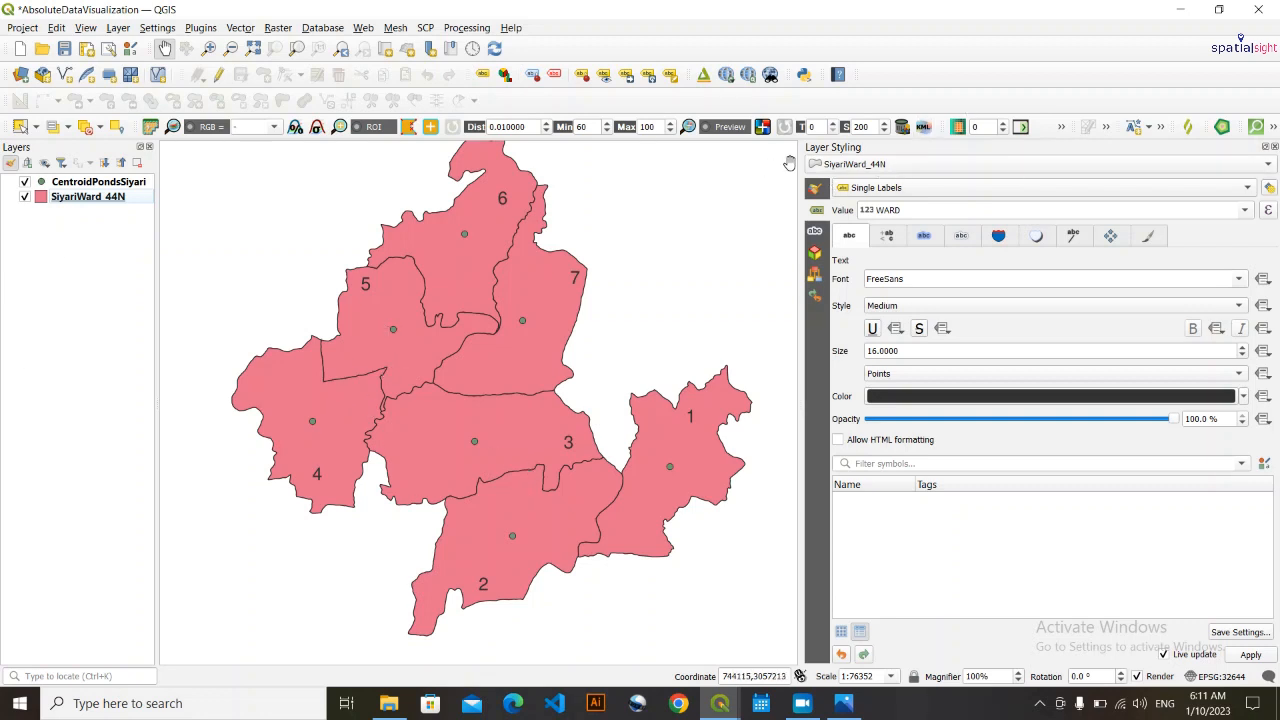
- Make the CentroidPondsSiyari marker size data-defined with the size assistant, using PondsNo as source and fetching its value range from the layer
click(848, 164)
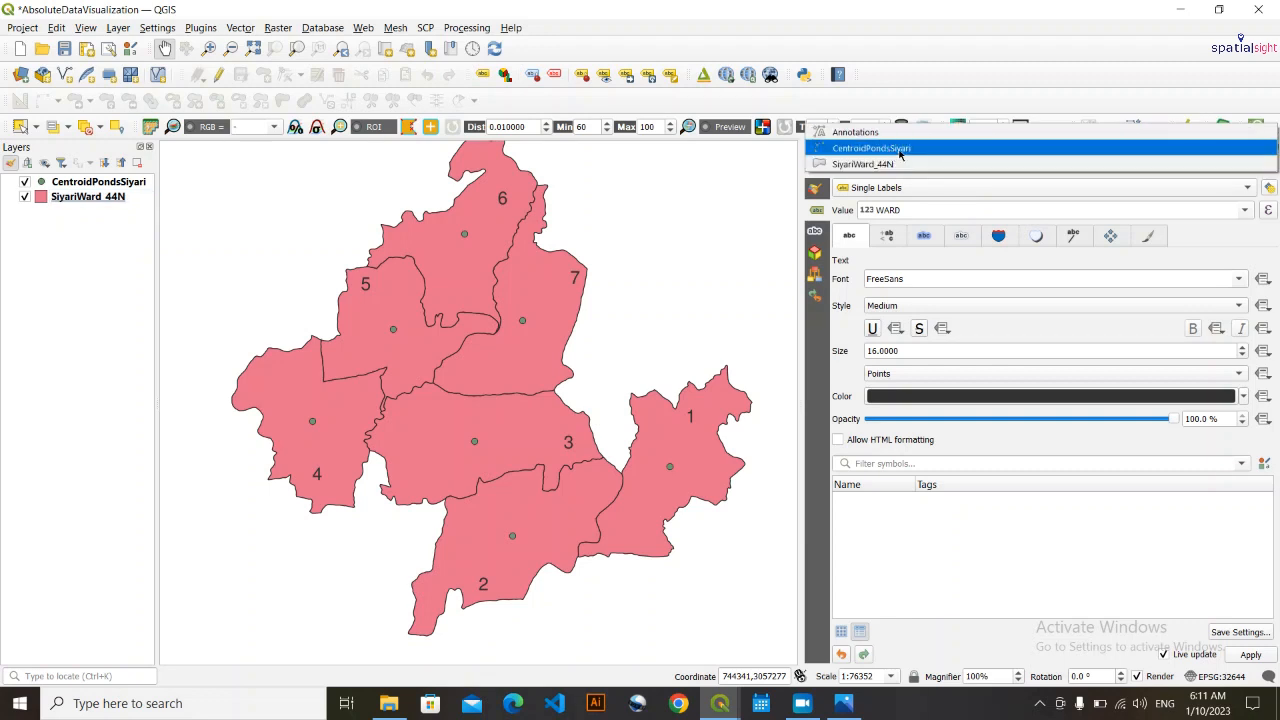
click(922, 150)
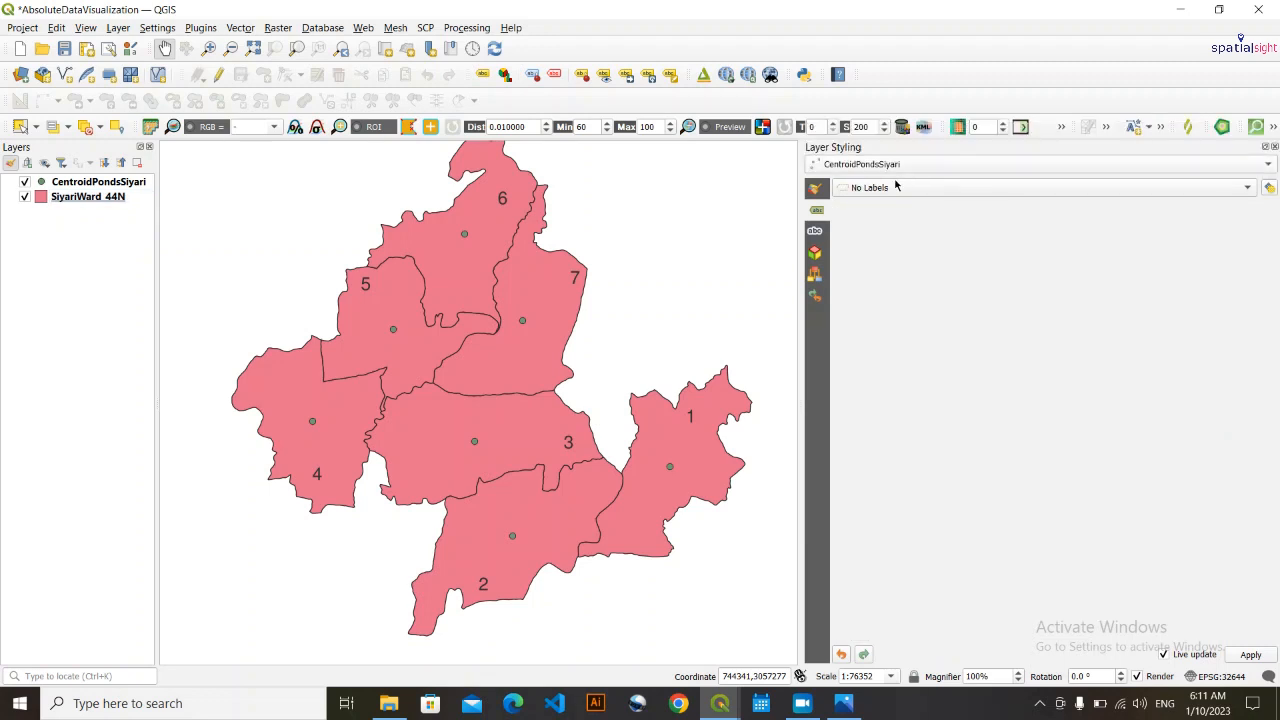
click(816, 188)
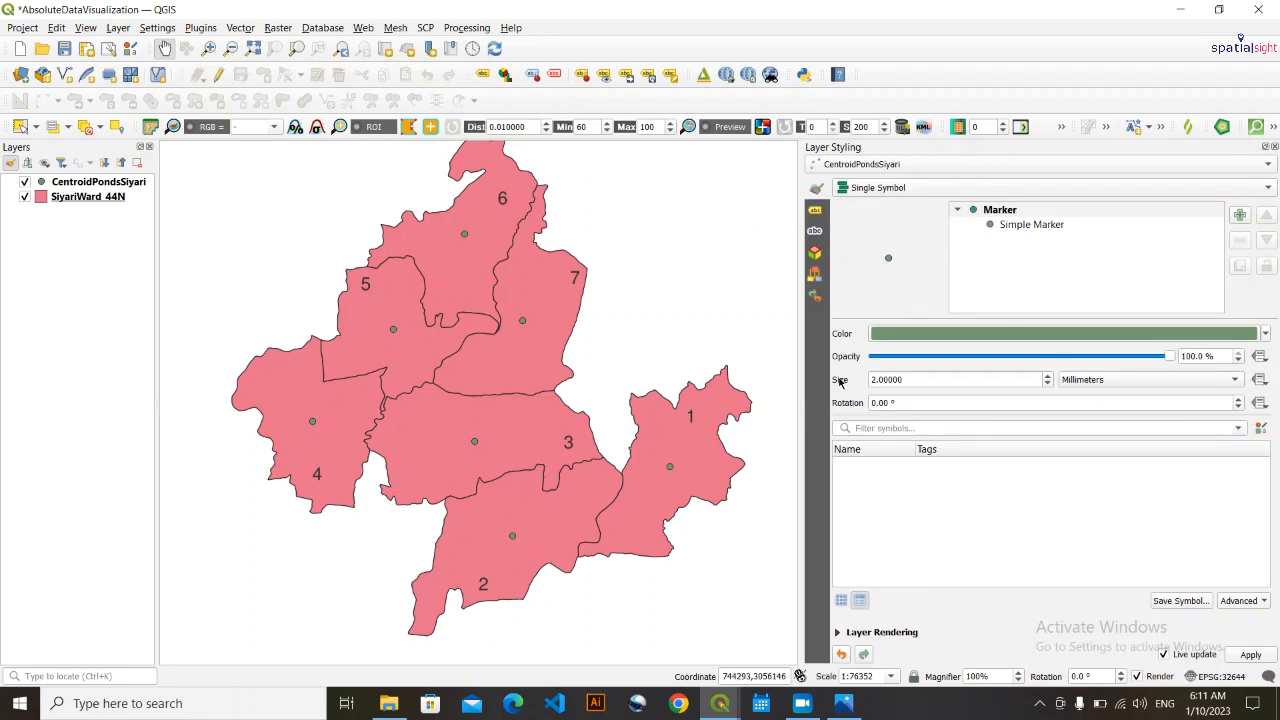
click(1259, 381)
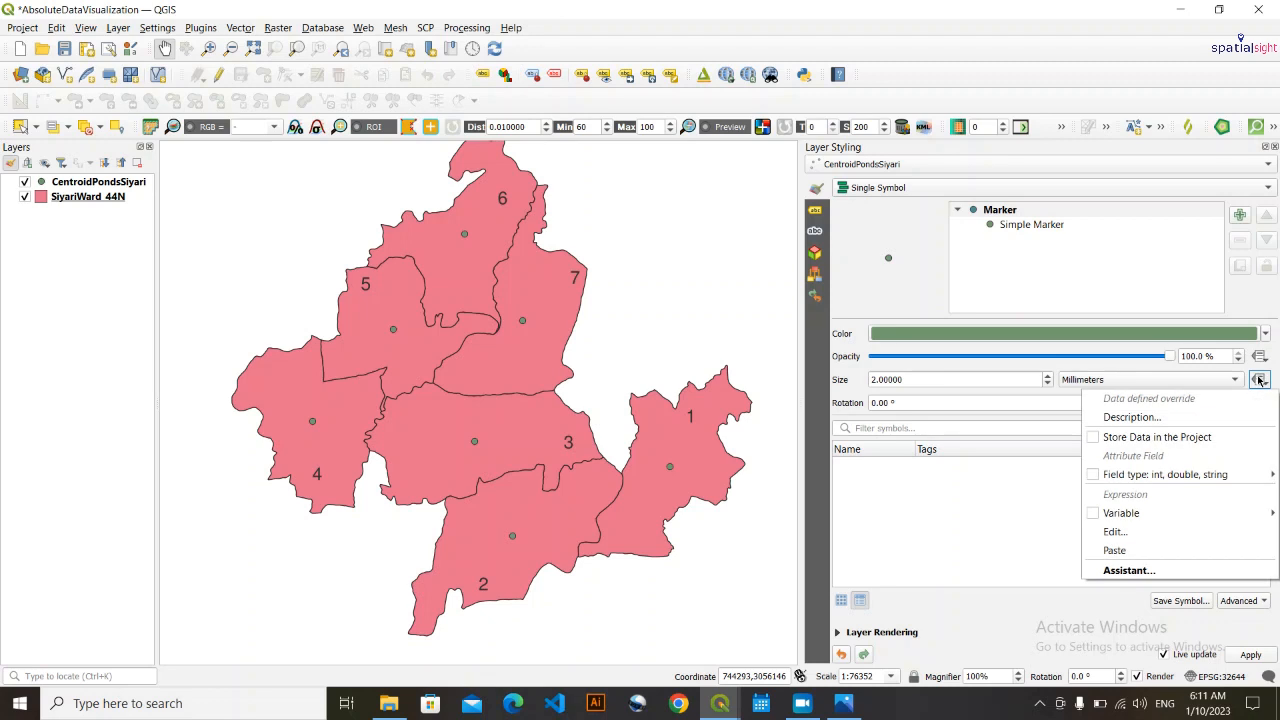
click(1152, 570)
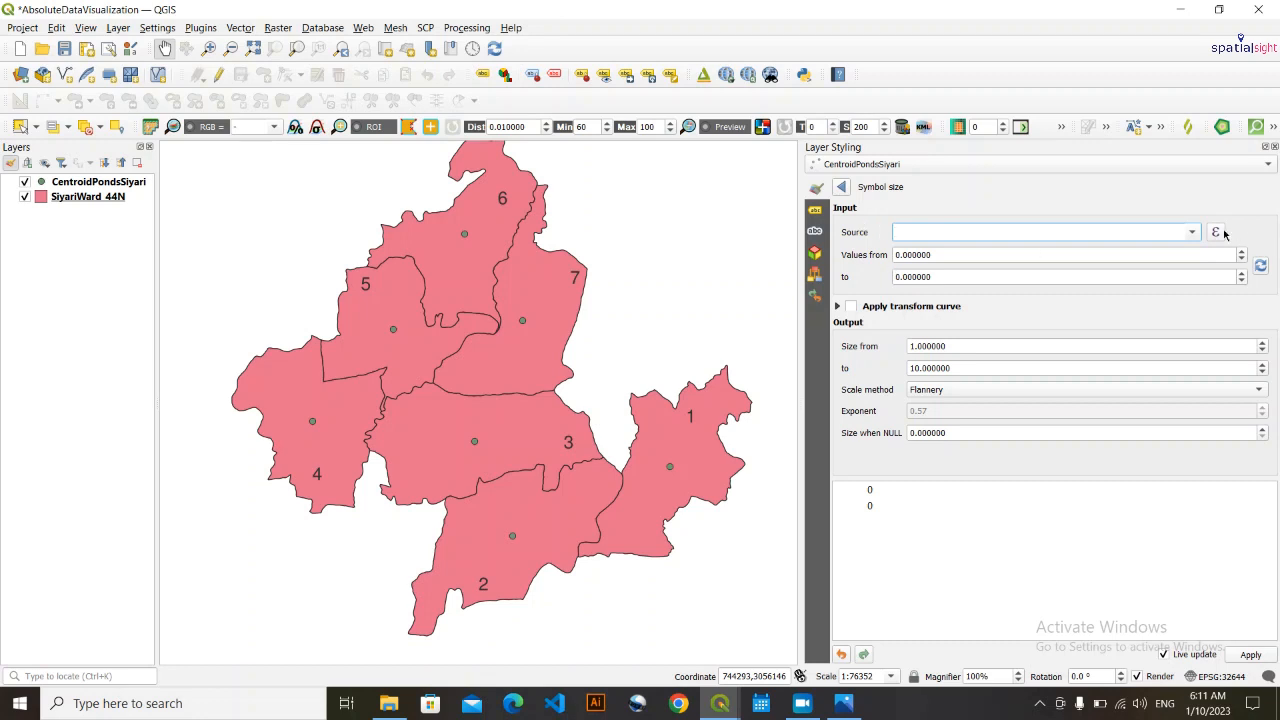
click(1192, 232)
click(1192, 232)
click(1192, 232)
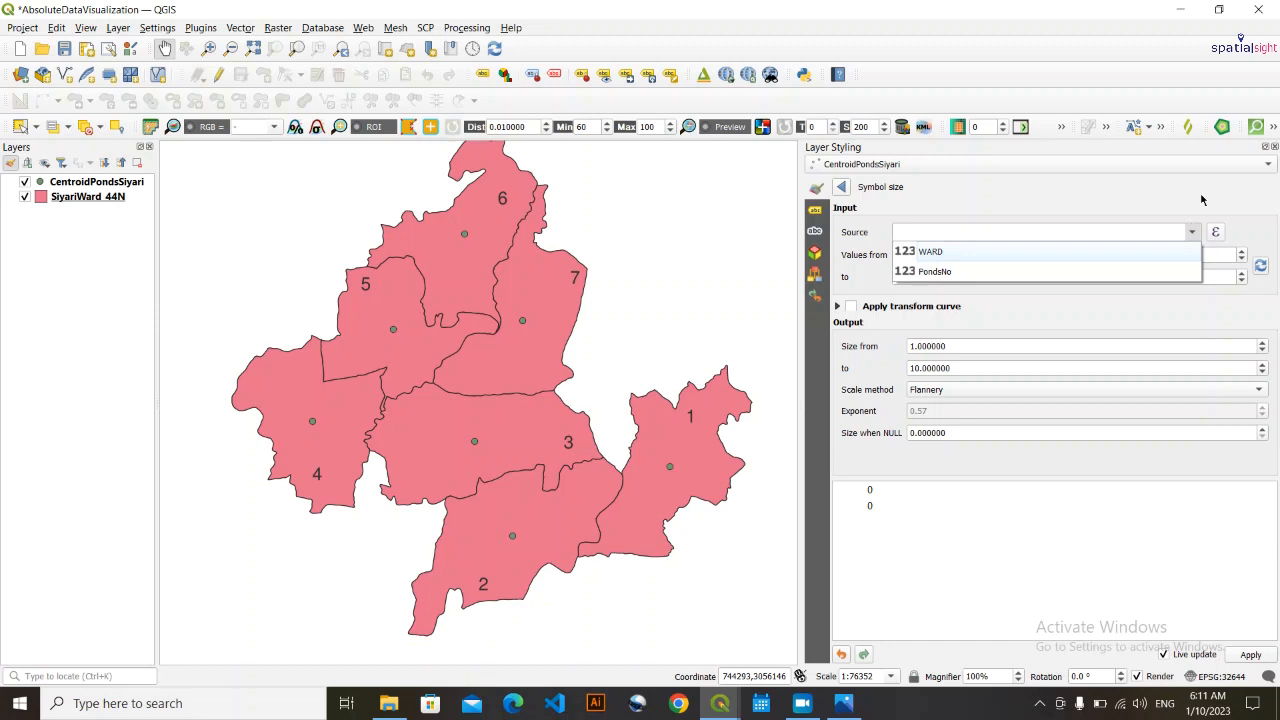
click(955, 274)
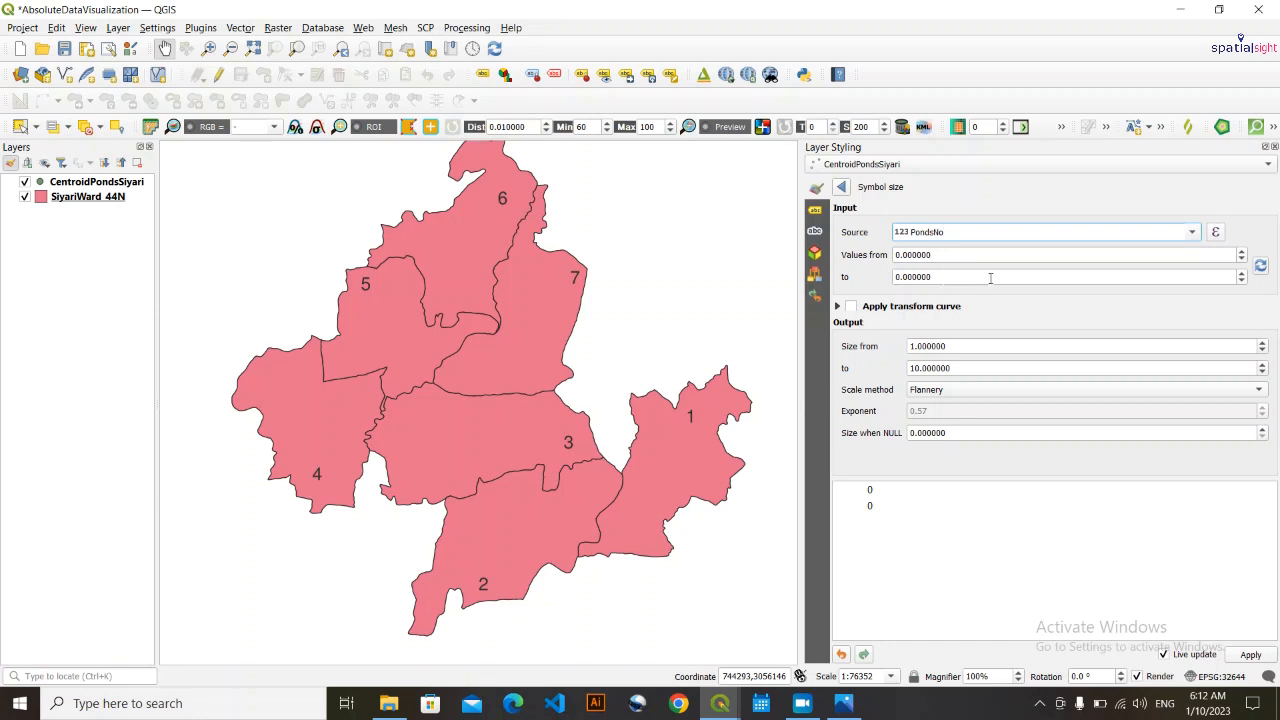
click(1260, 266)
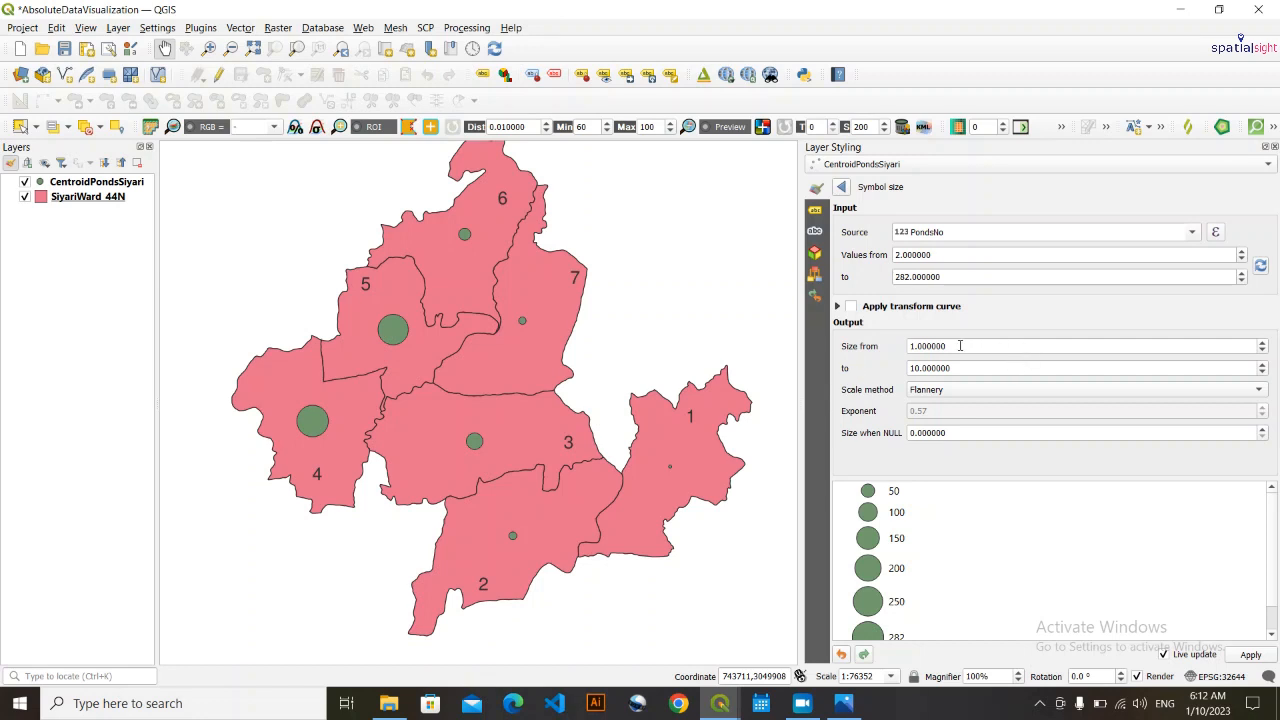
- Set the output symbol size range for the pond circles from 3 to 21
scroll(971, 346, up, 1)
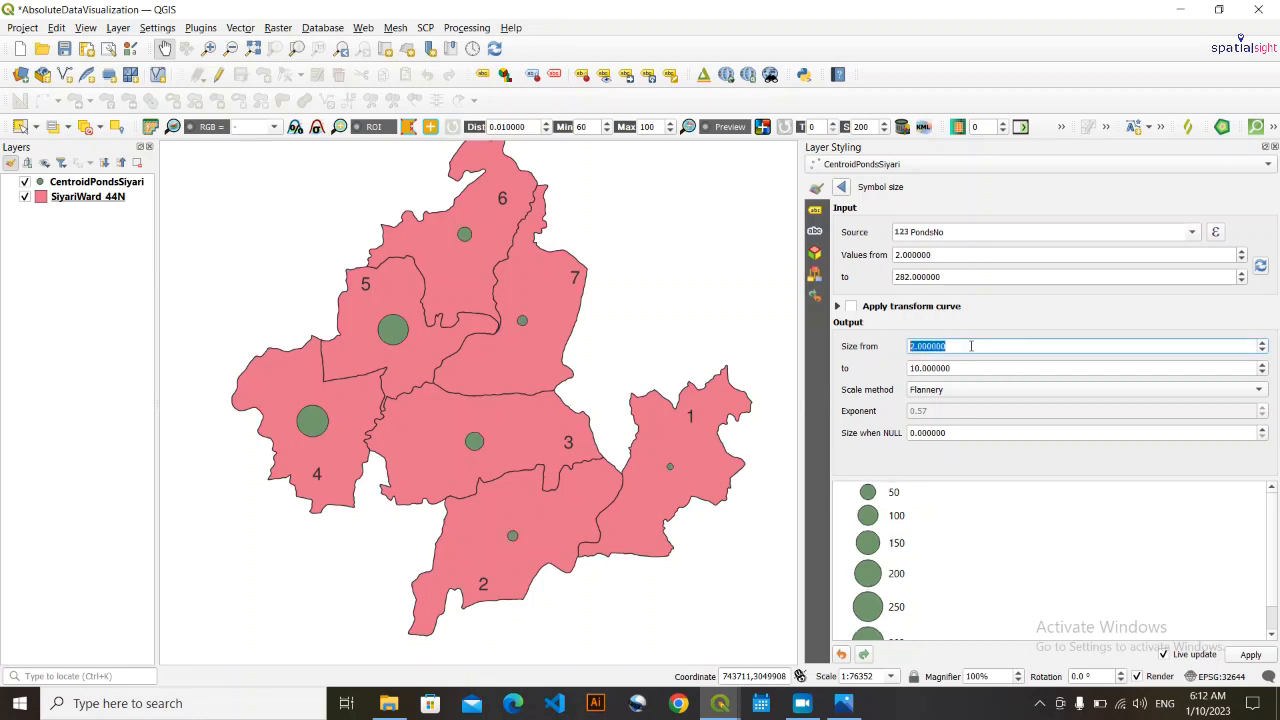
scroll(971, 346, up, 1)
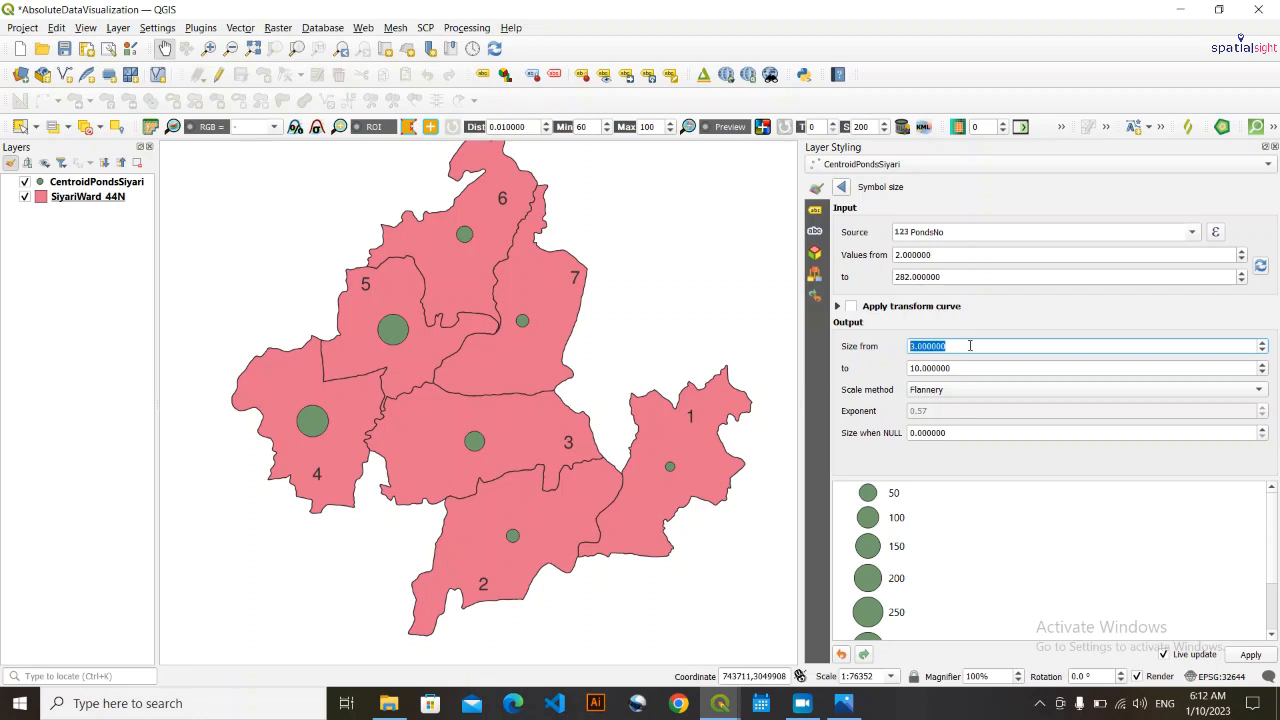
scroll(954, 368, up, 1)
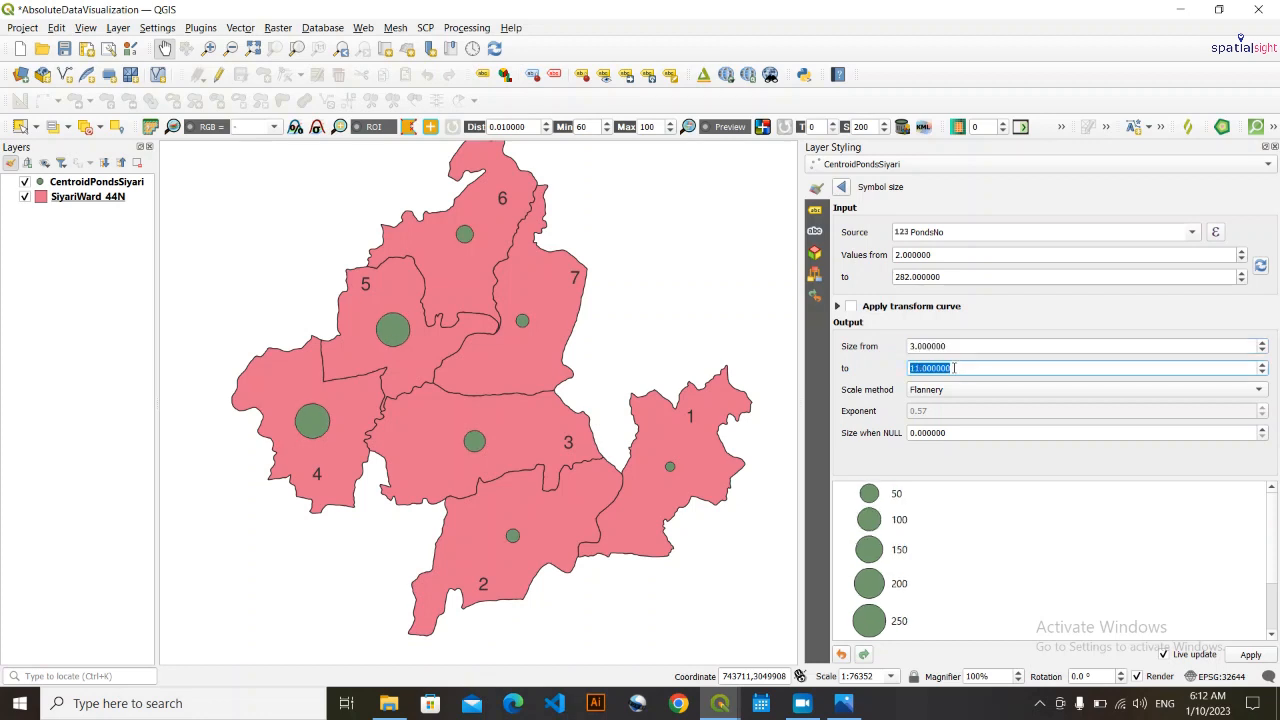
scroll(949, 369, up, 2)
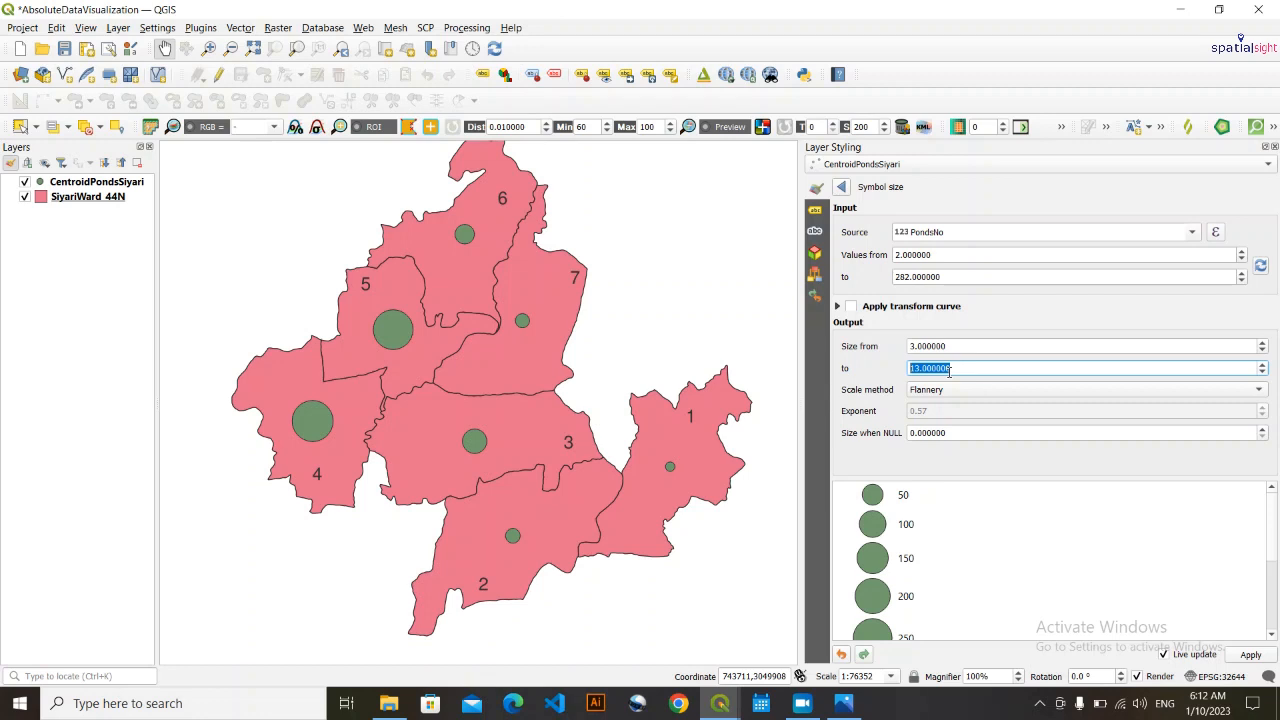
scroll(949, 369, up, 3)
scroll(949, 369, up, 2)
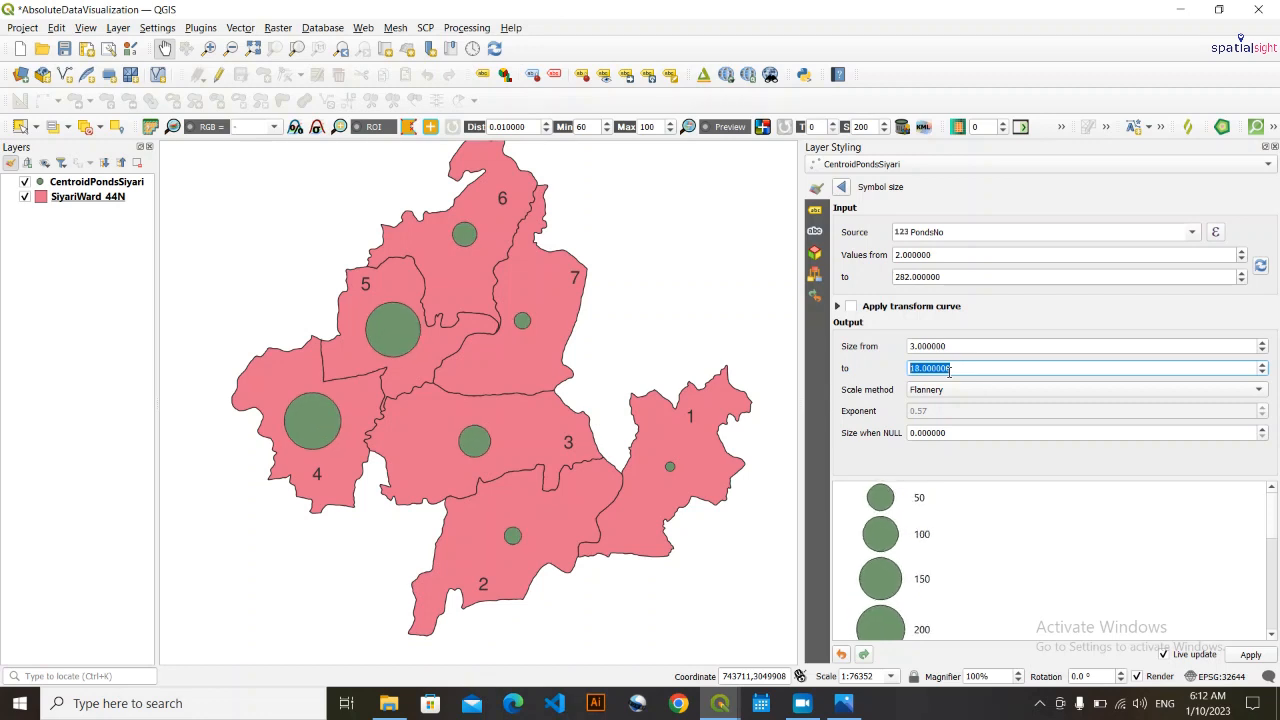
scroll(949, 369, up, 2)
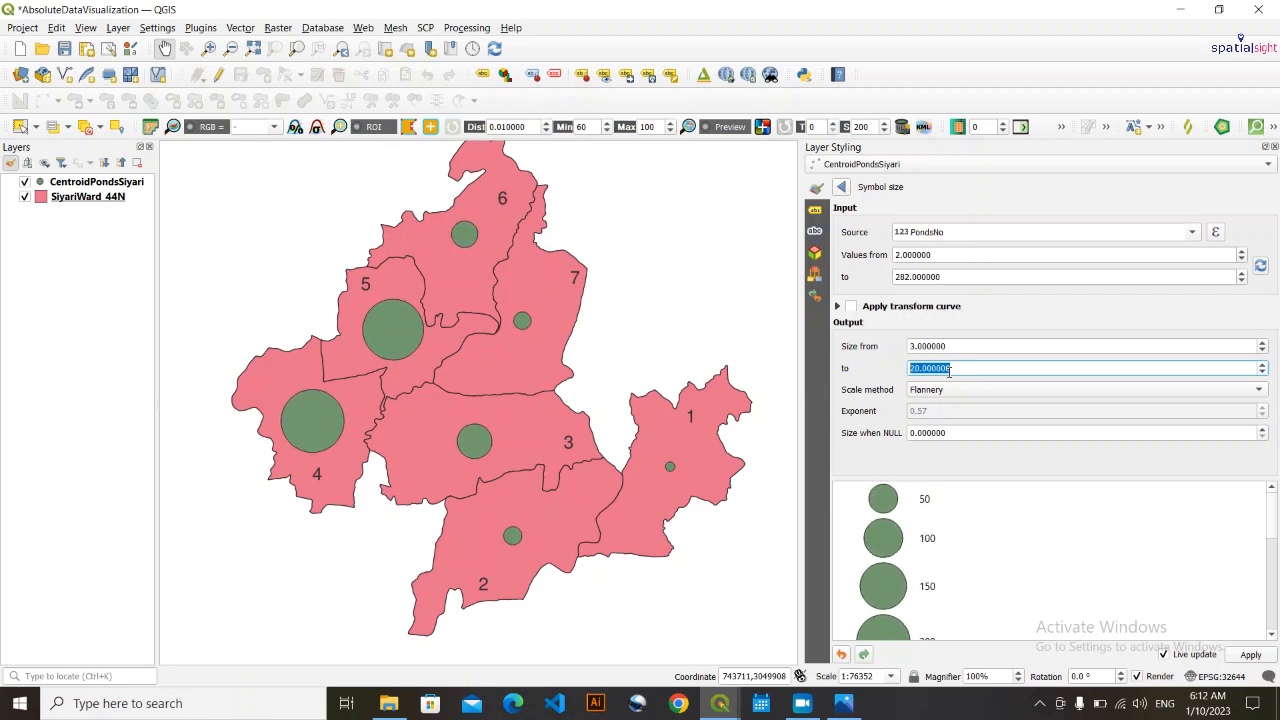
scroll(949, 369, up, 1)
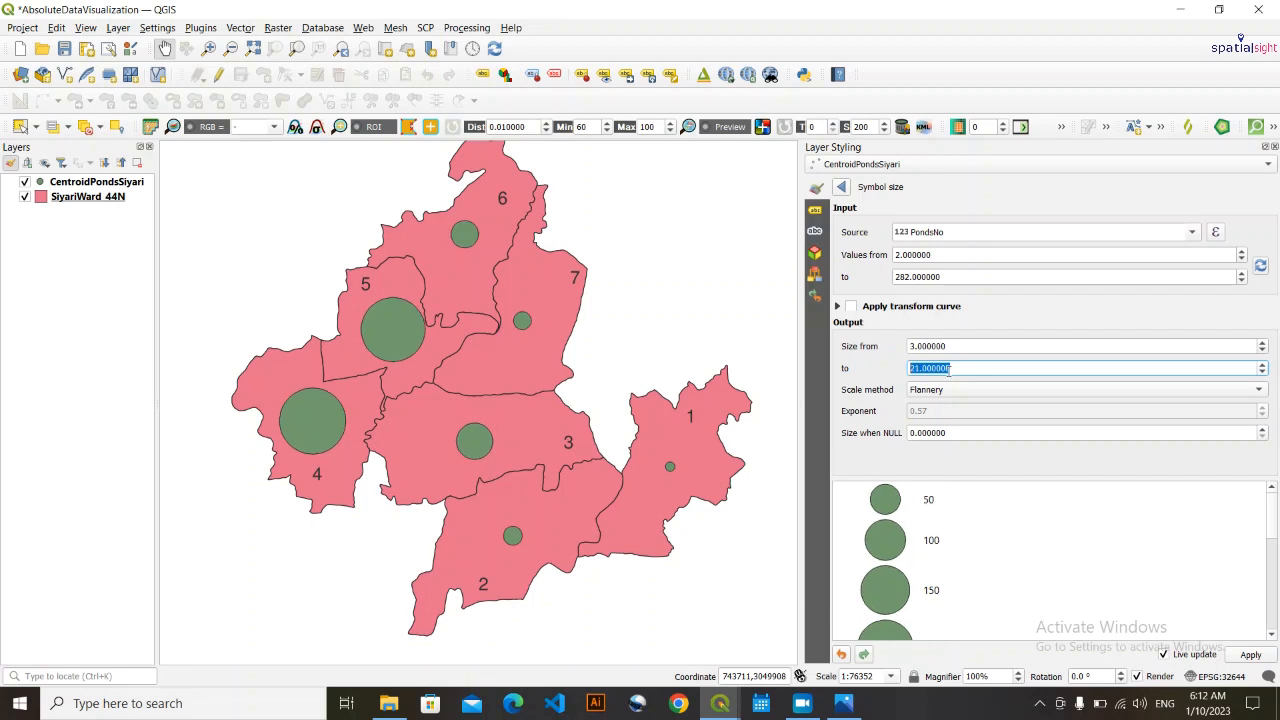
click(865, 392)
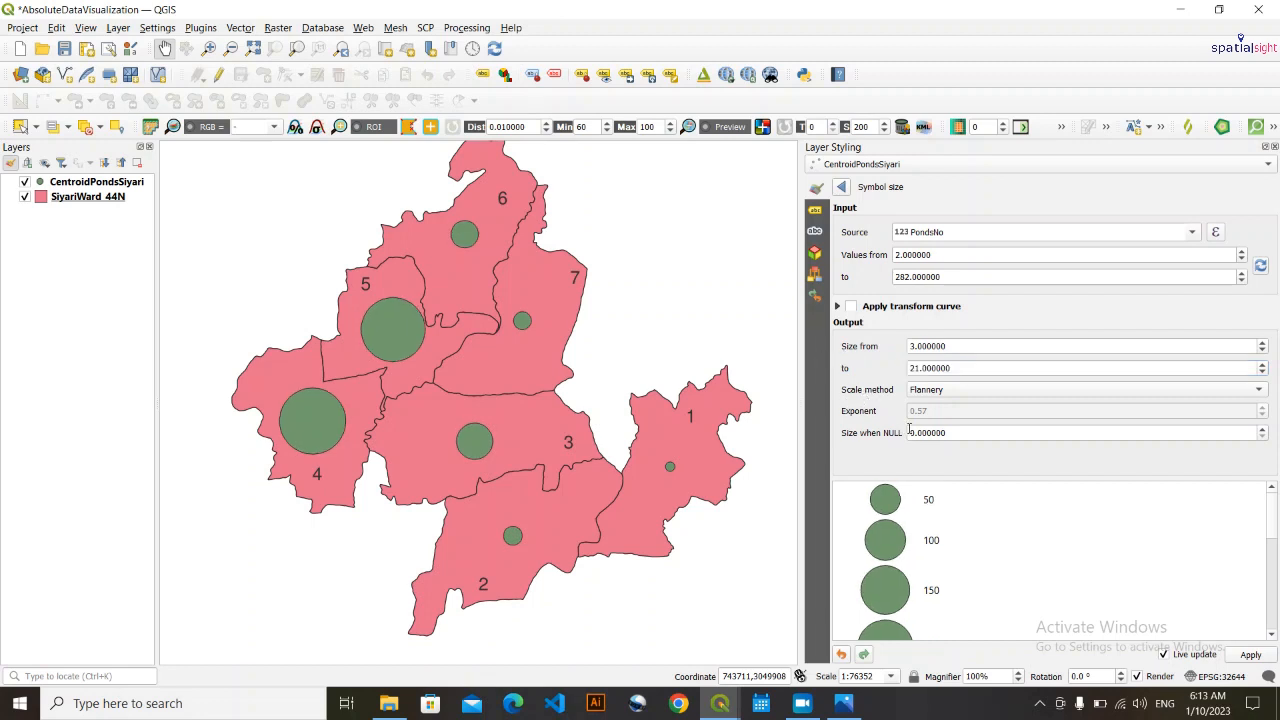
- Choose Flannery as the scale method and return to the marker symbol settings
click(949, 391)
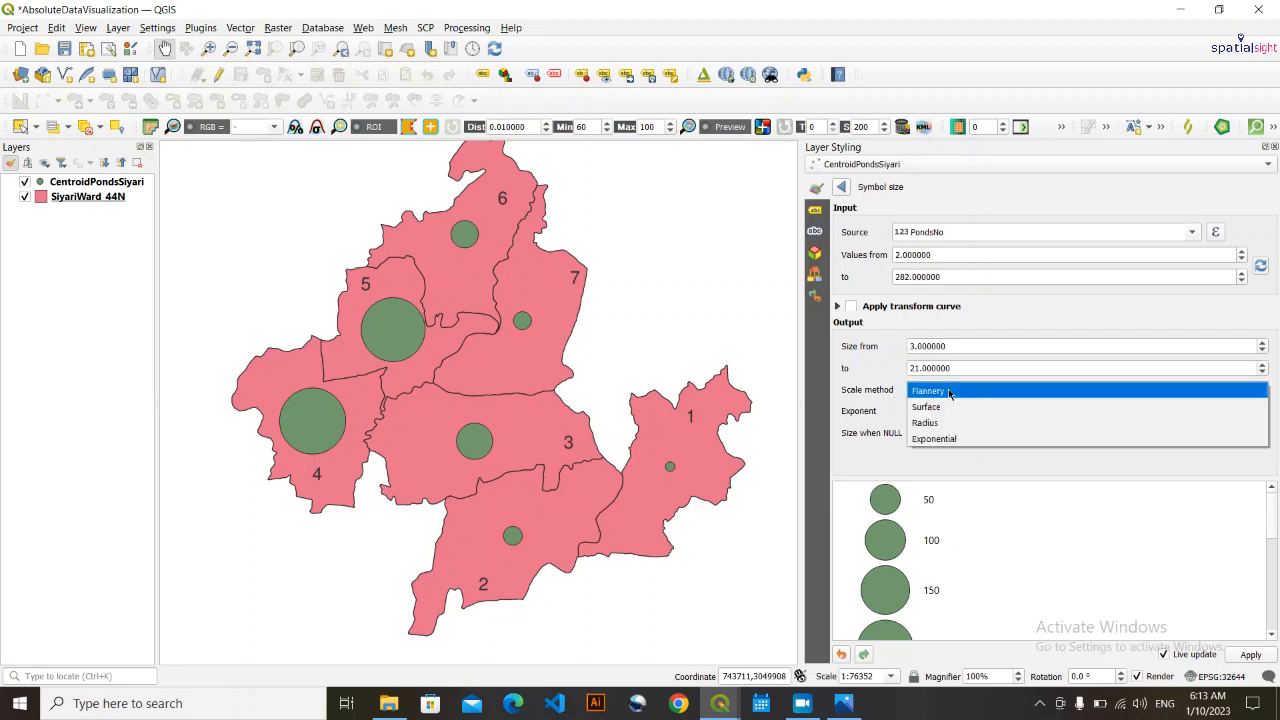
click(943, 392)
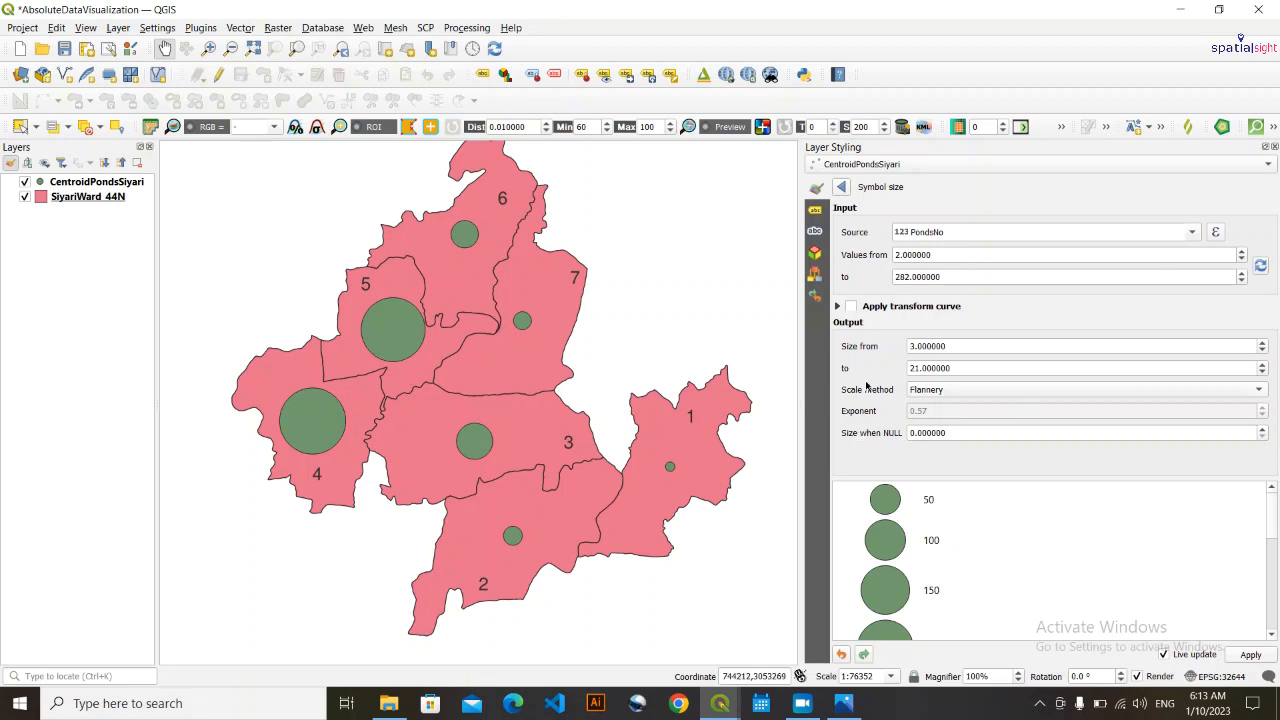
click(845, 187)
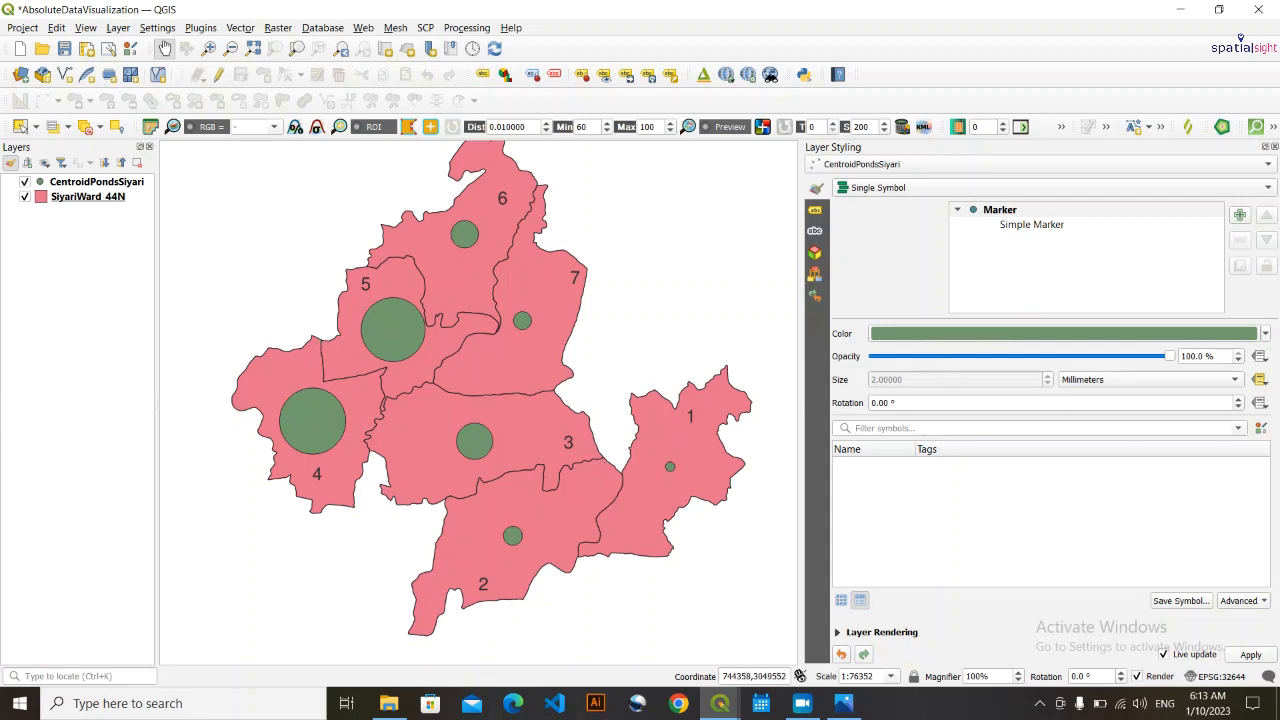
- Colour the CentroidPondsSiyari circles with a blue fill and a white stroke
click(1265, 334)
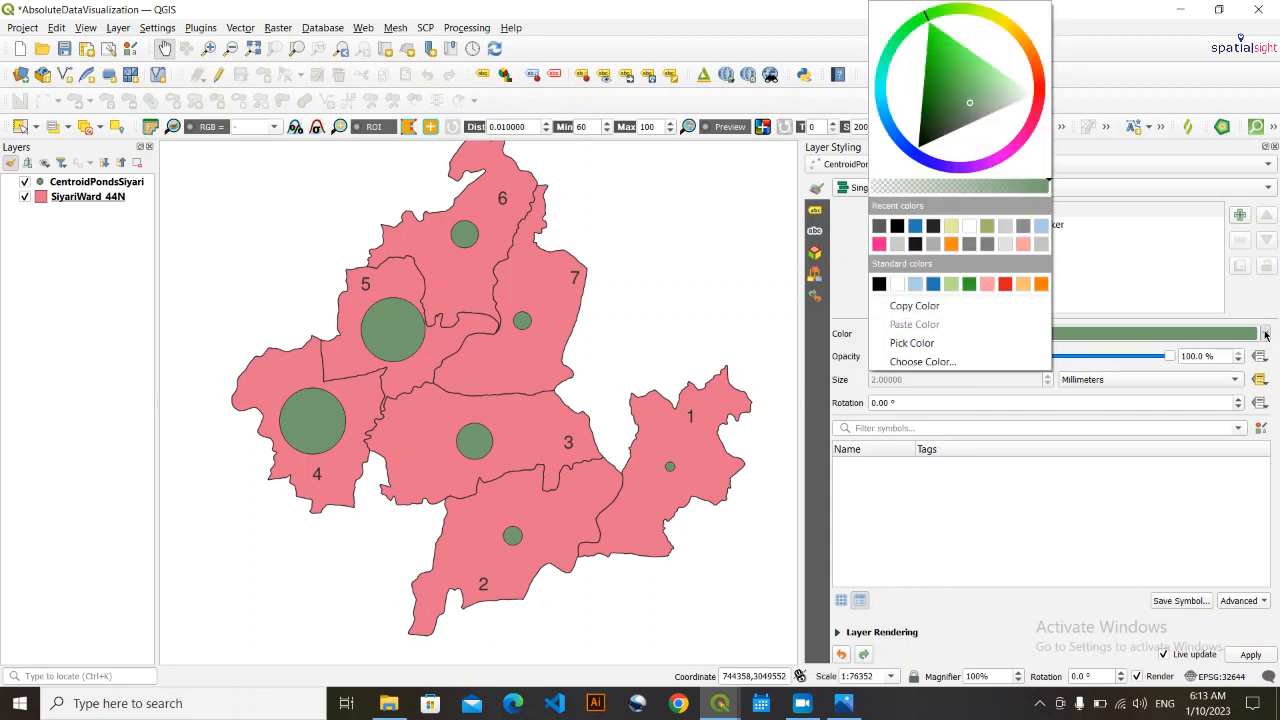
click(933, 284)
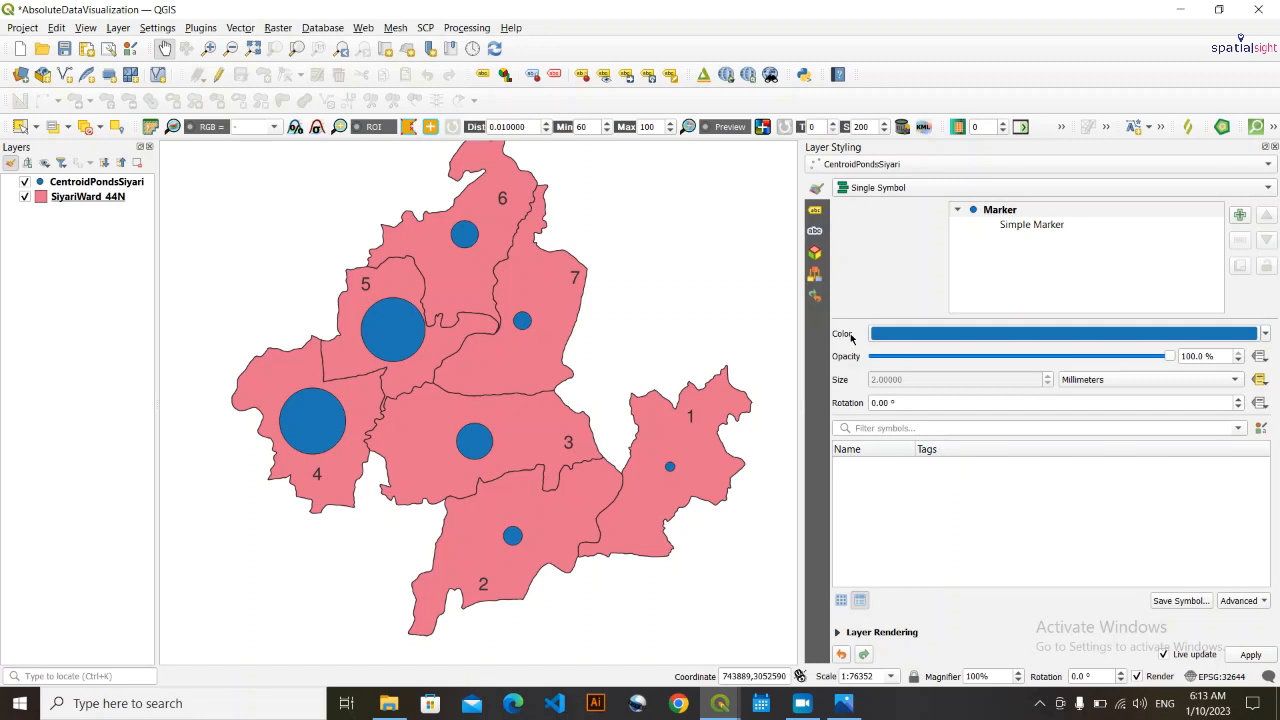
click(1042, 225)
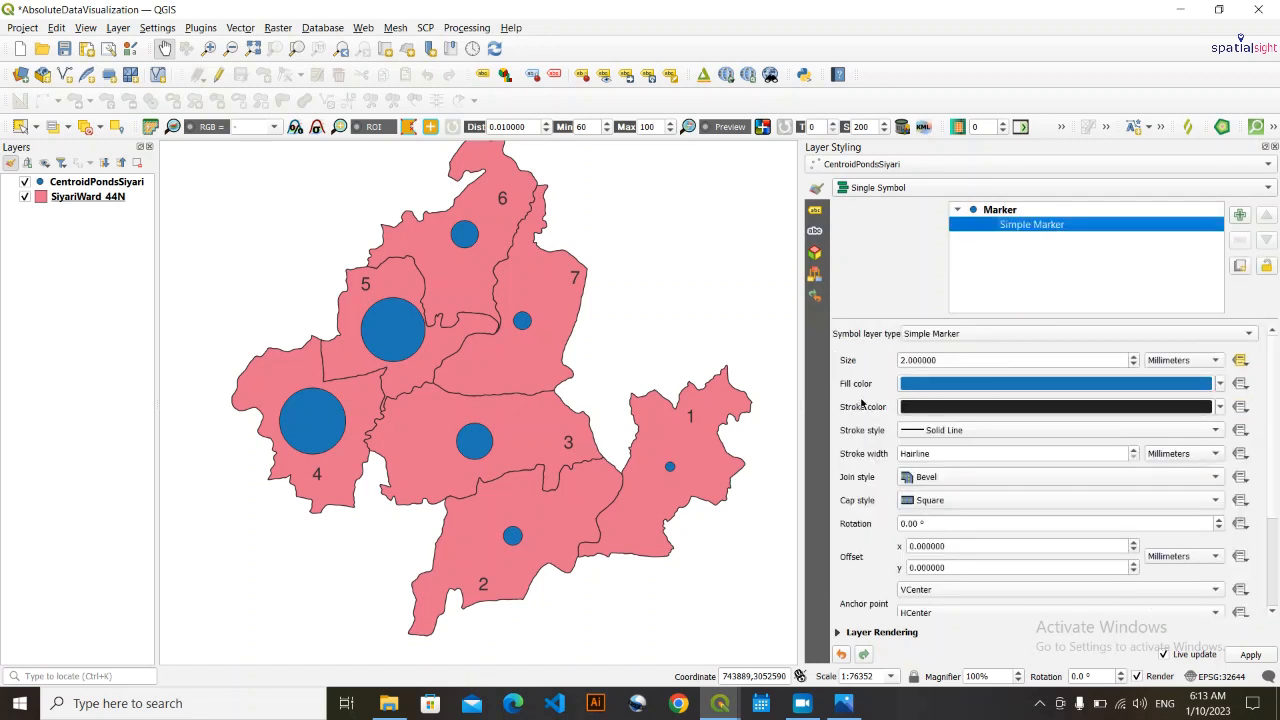
click(1220, 406)
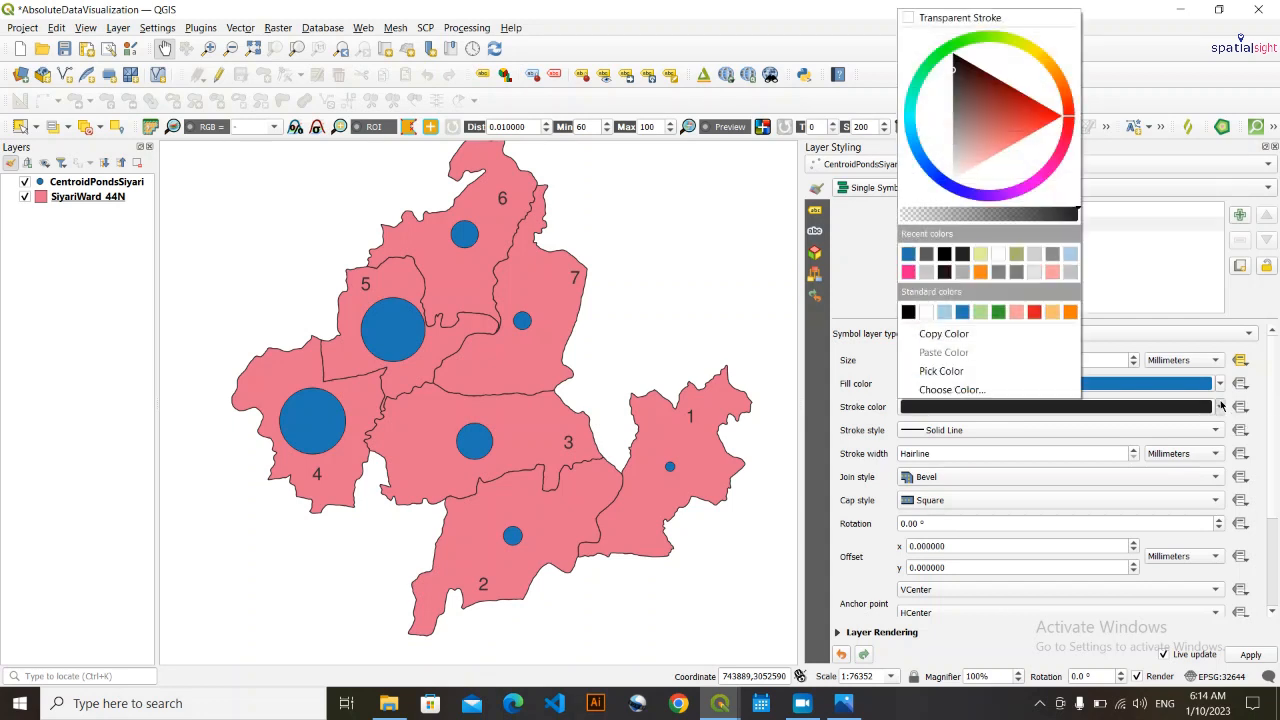
click(934, 314)
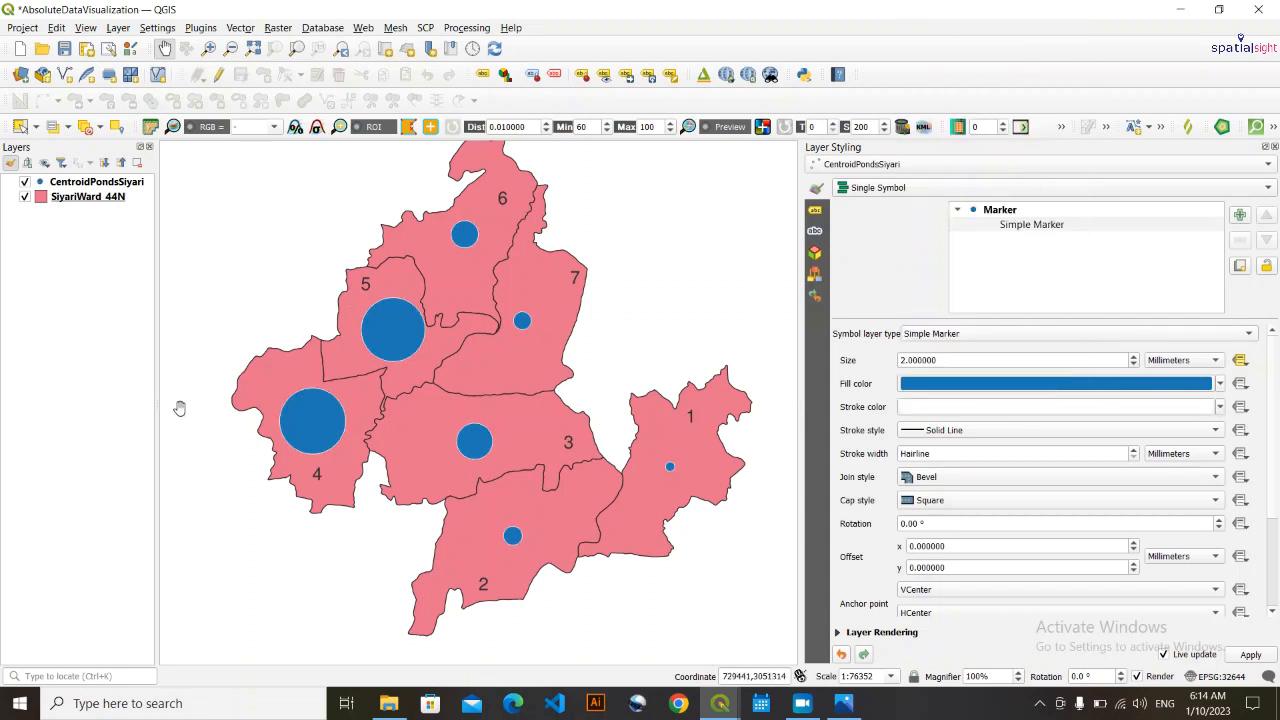
drag(476, 495, 462, 507)
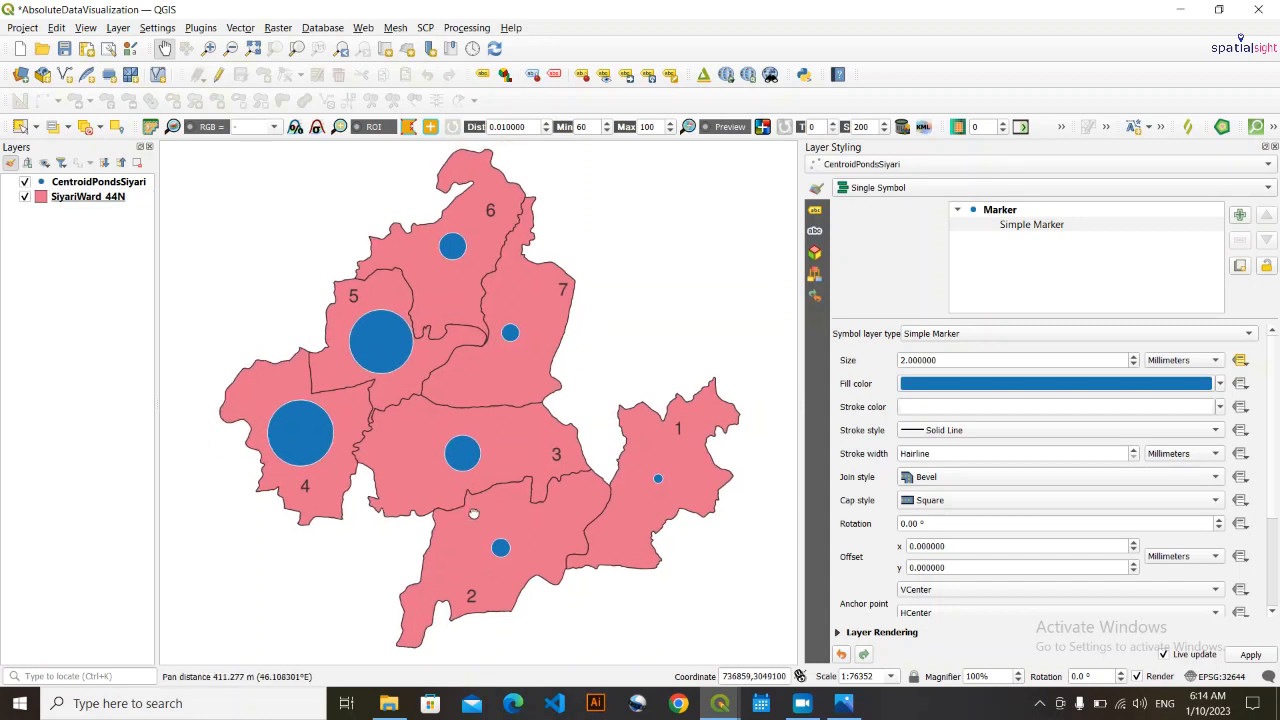
drag(489, 463, 489, 456)
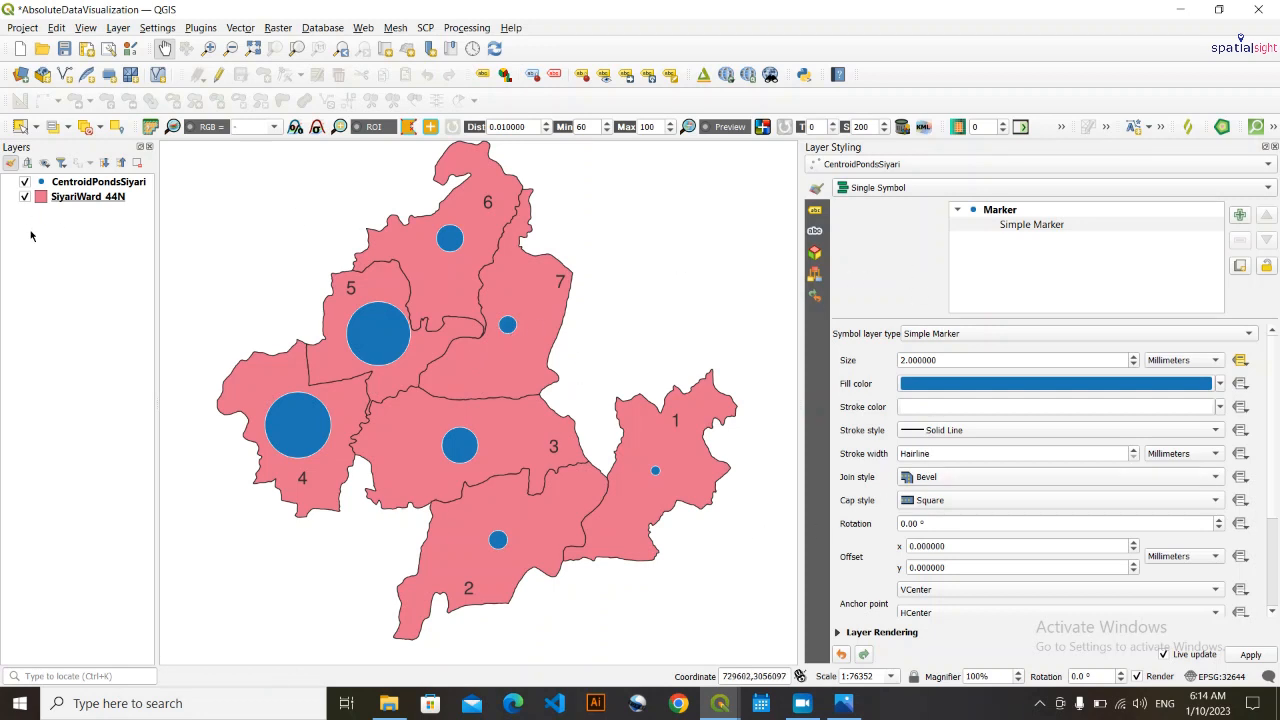
- Switch the styling to the SiyariWard_44N layer and give its polygons a pale yellow-green fill
click(103, 200)
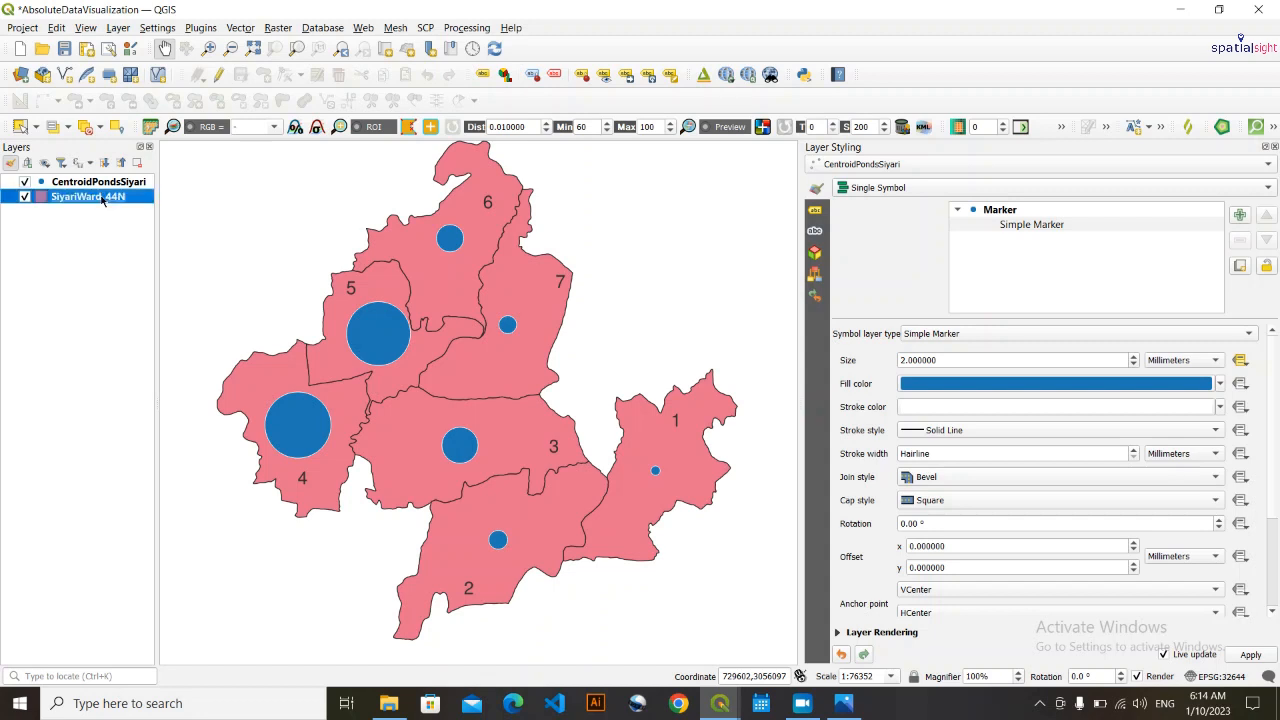
click(858, 165)
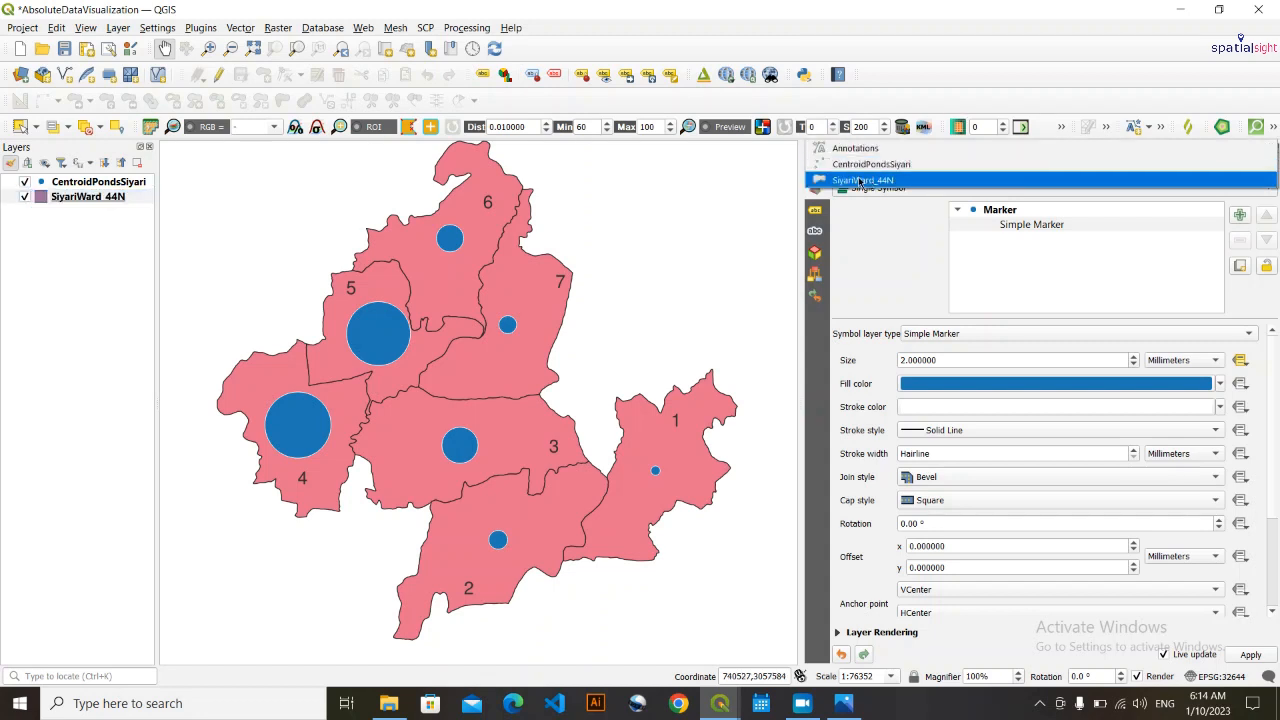
click(874, 181)
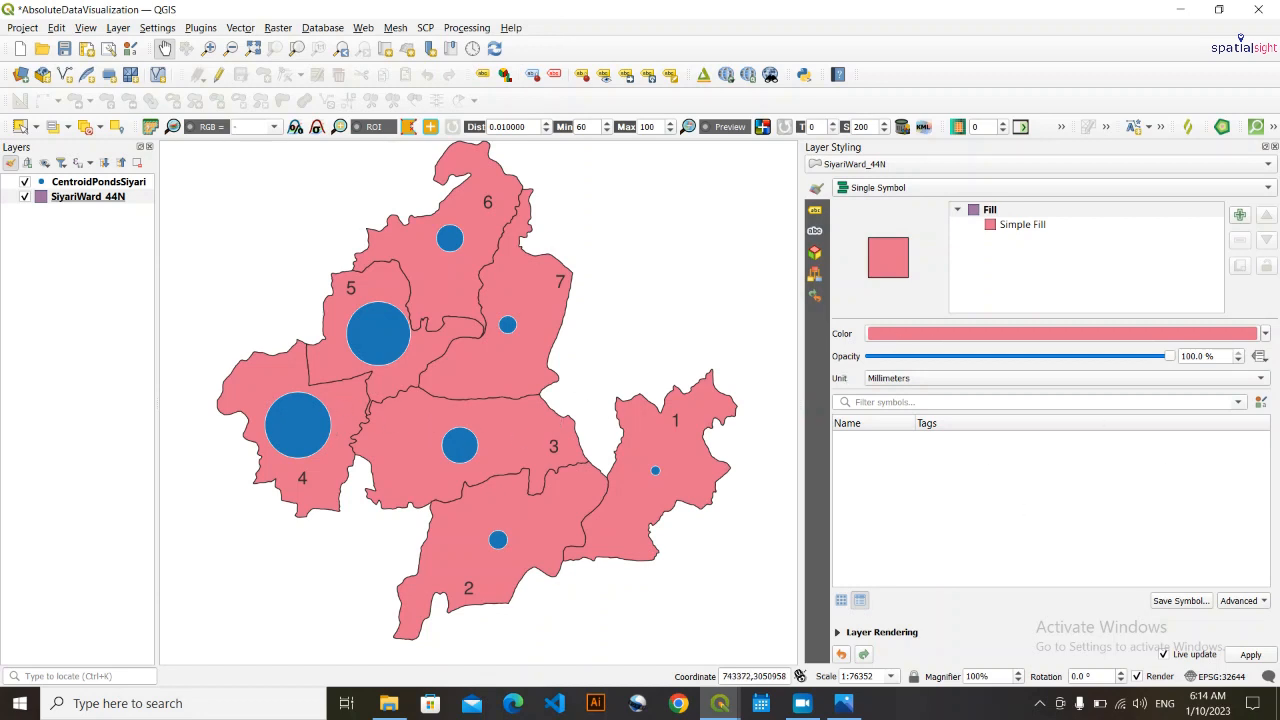
click(1264, 334)
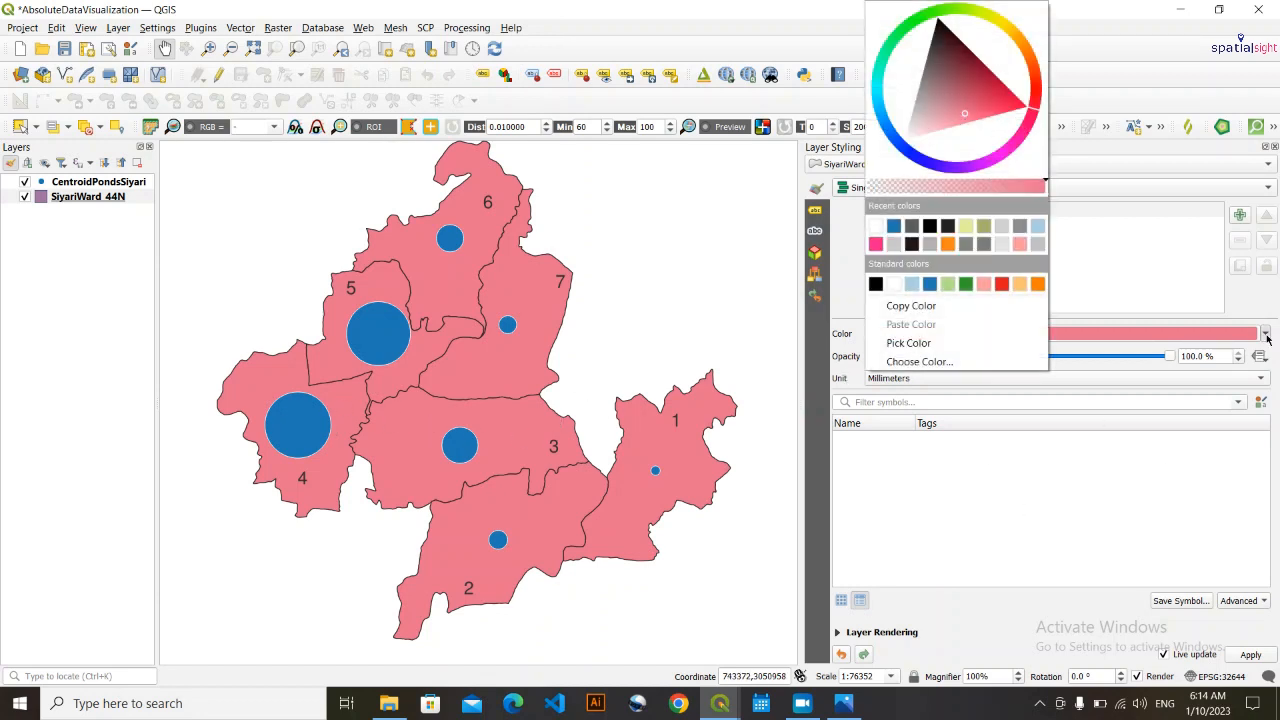
click(965, 225)
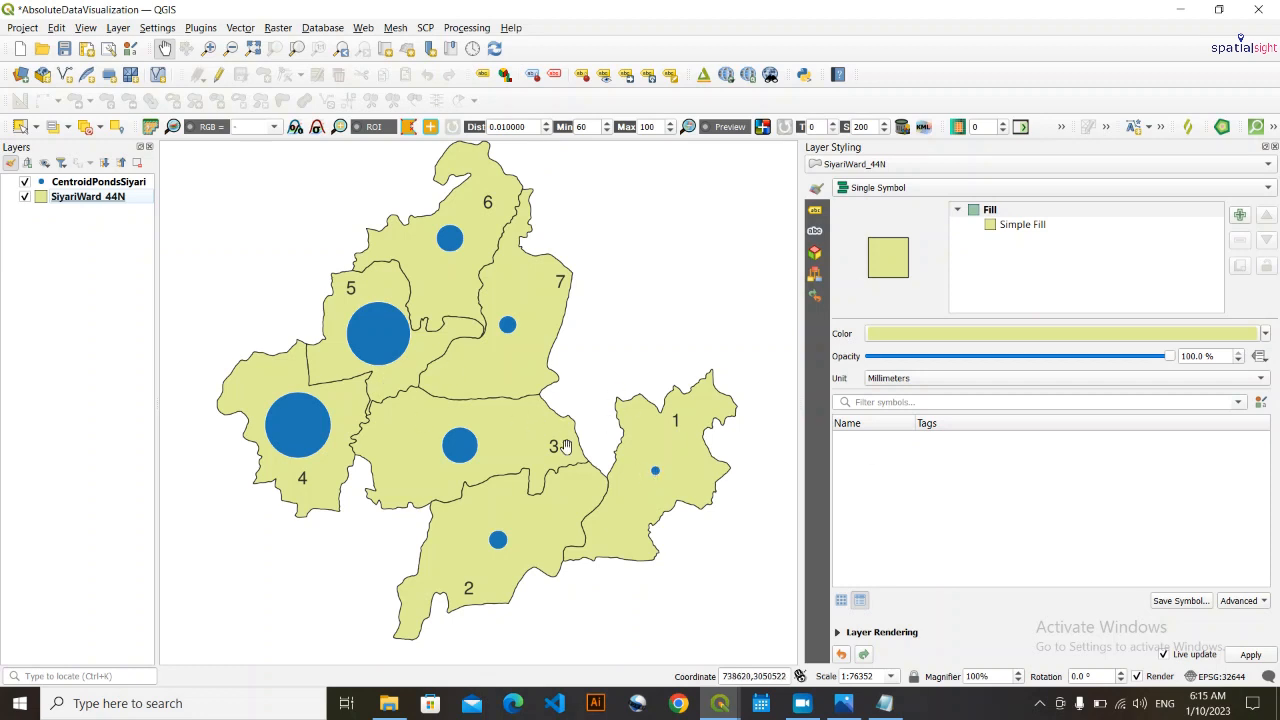
mouse_move(495, 481)
mouse_down()
mouse_move(515, 487)
mouse_move(498, 484)
mouse_up()
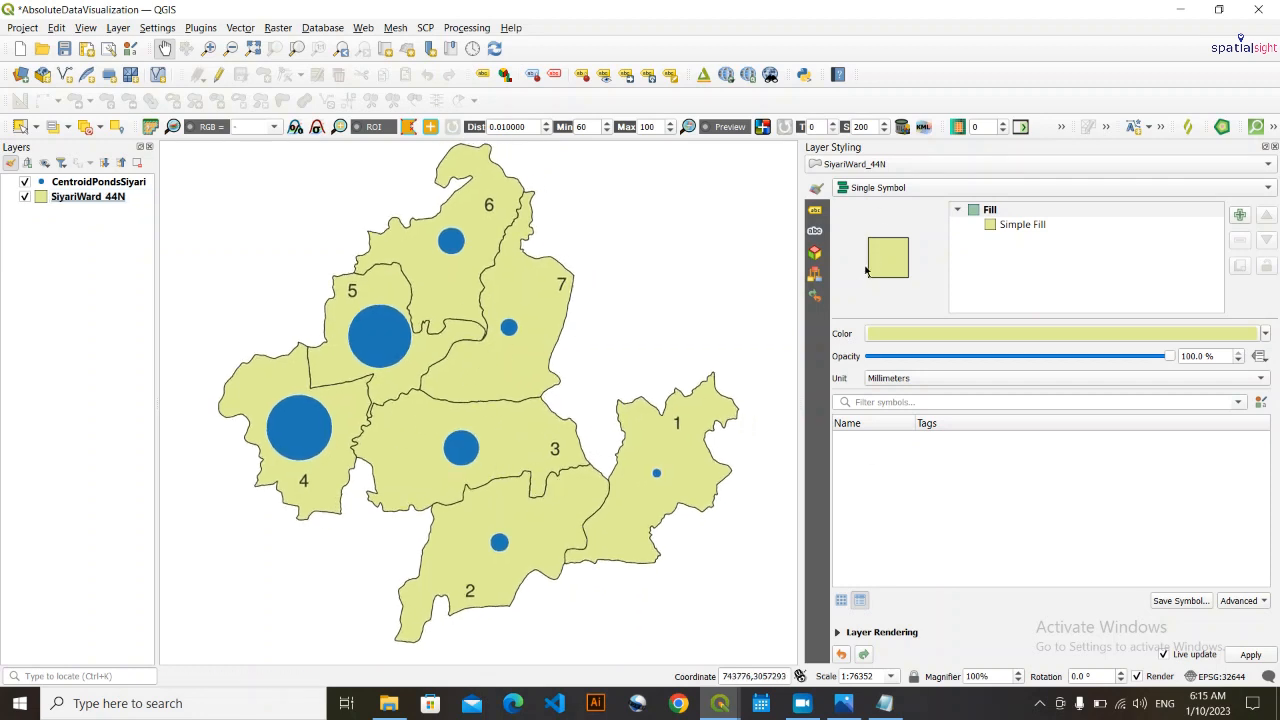
- Open the SiyariWard_44N label settings, and compare the PondsNo and WardNo columns in its attribute table with the map
click(815, 212)
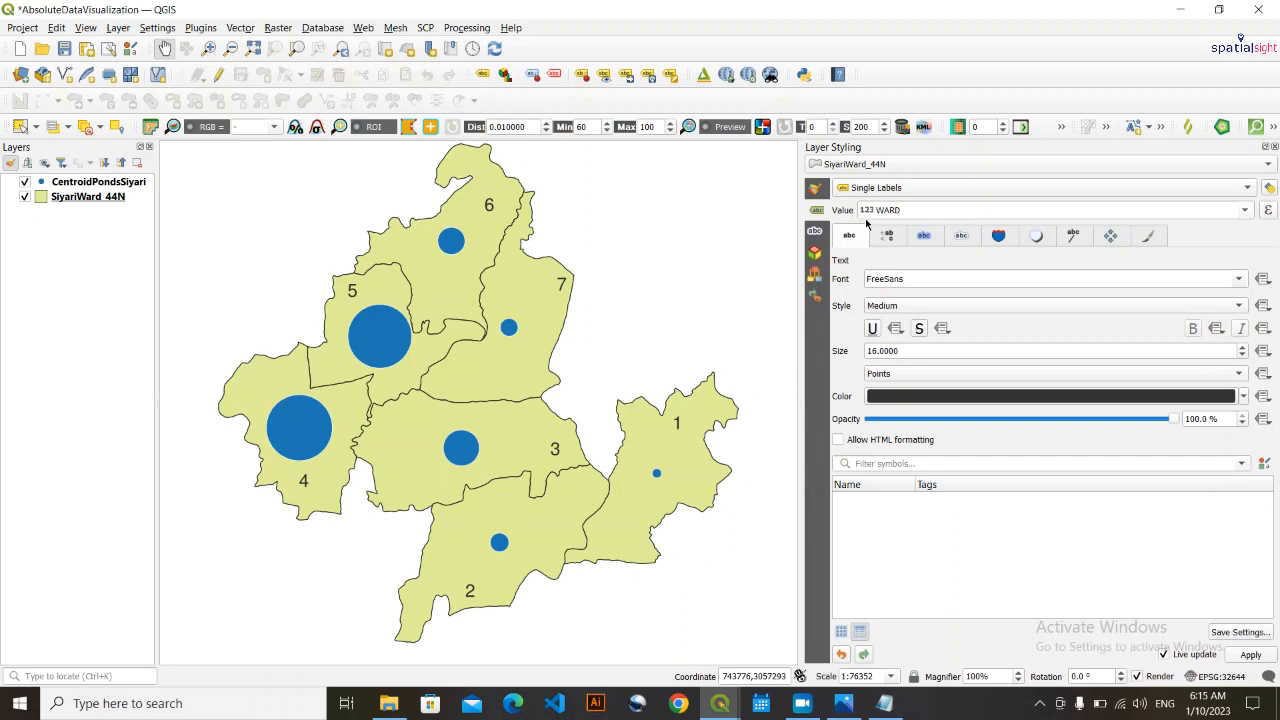
click(103, 197)
right_click(101, 195)
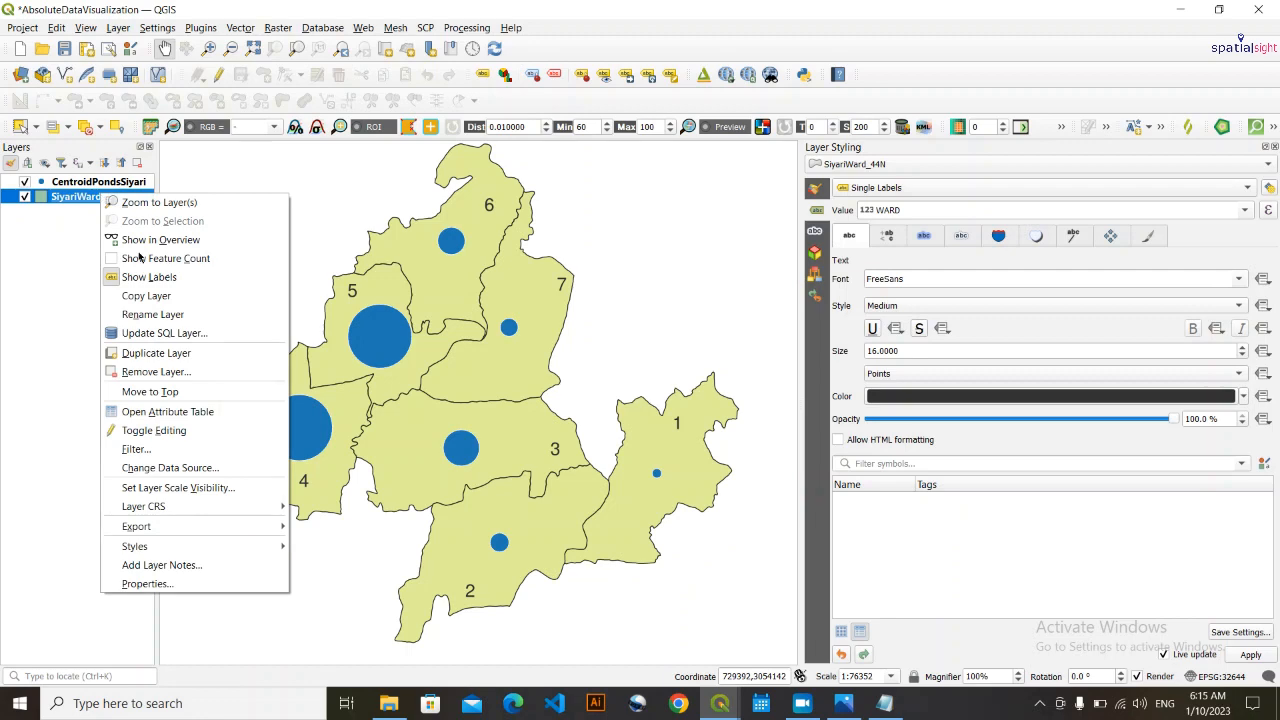
click(192, 414)
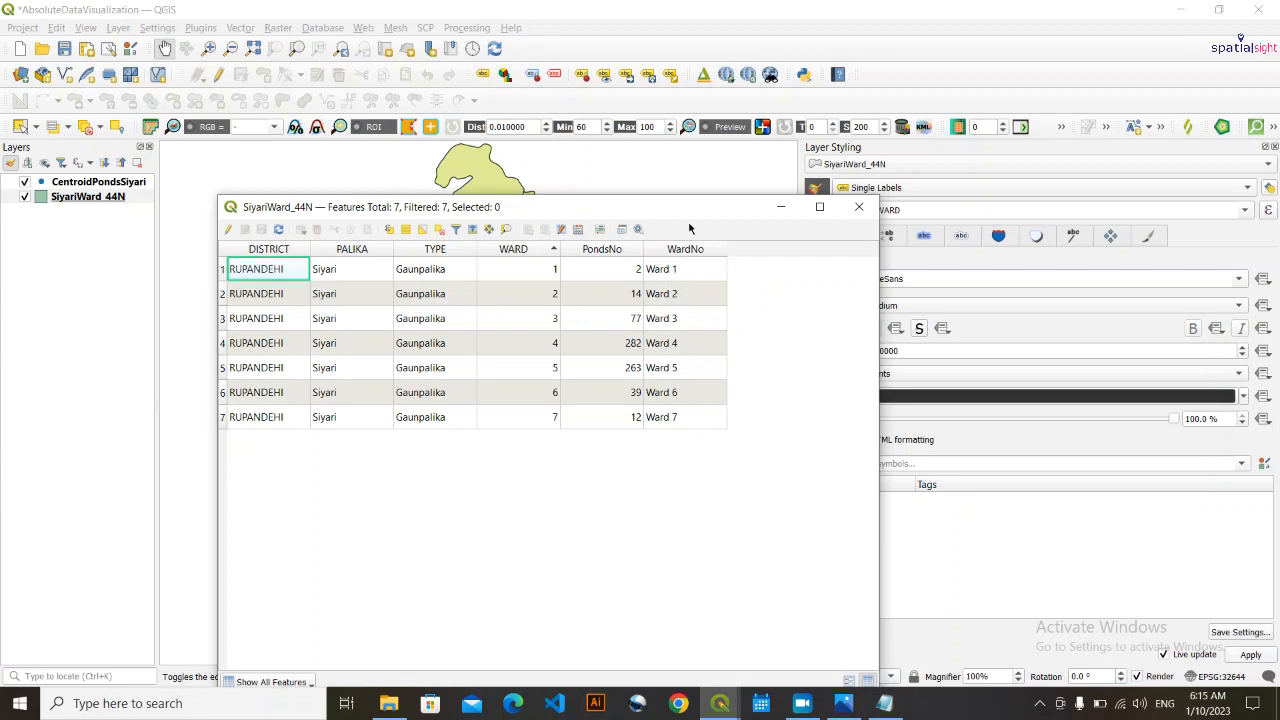
drag(690, 216, 729, 662)
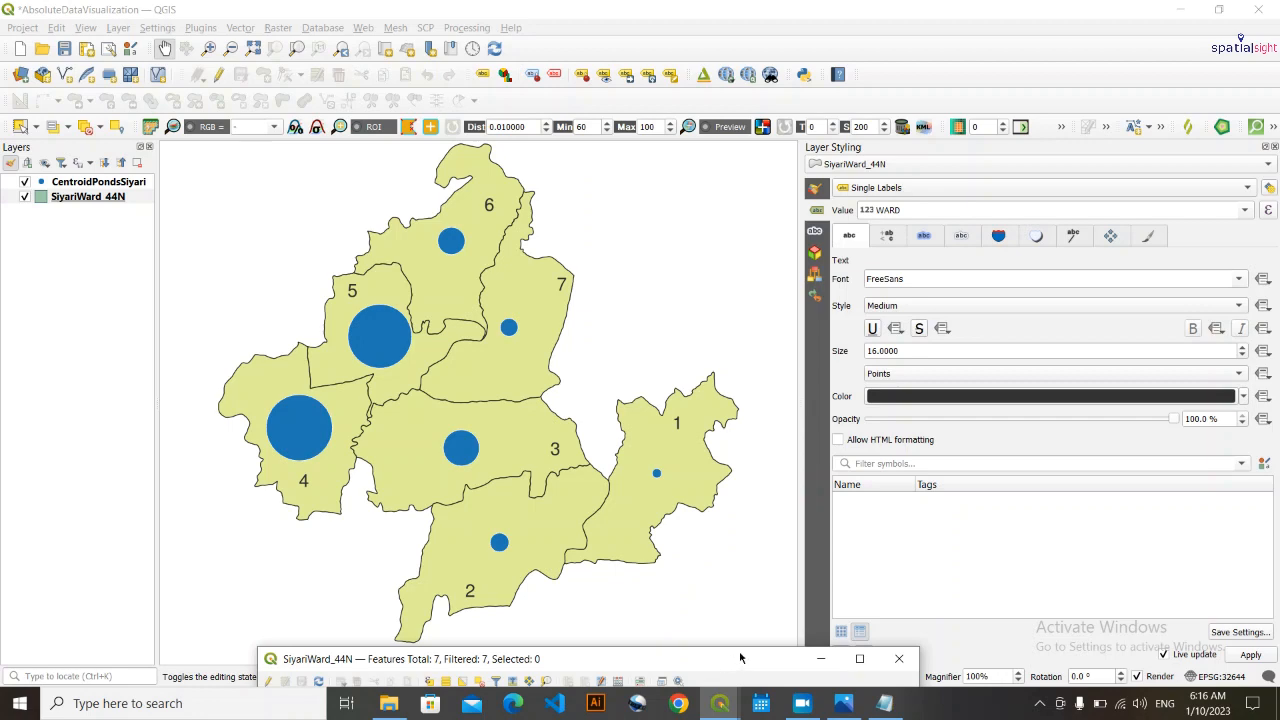
drag(746, 671, 585, 181)
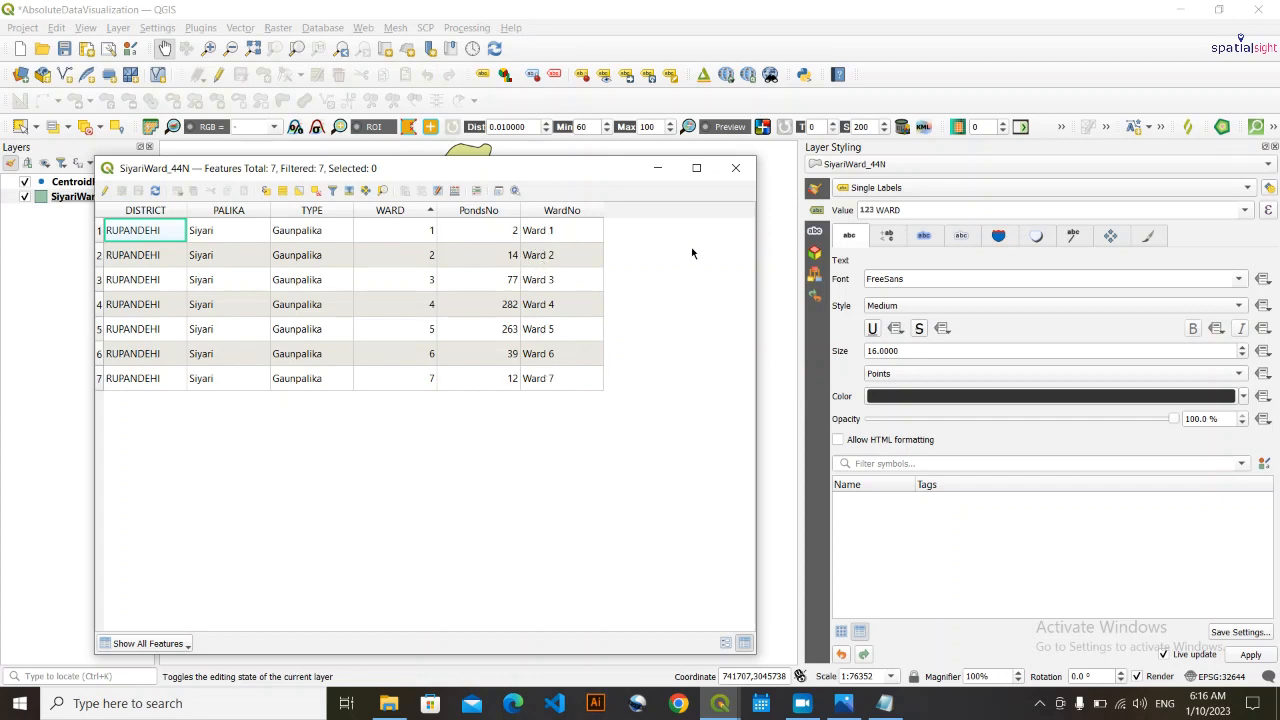
click(656, 167)
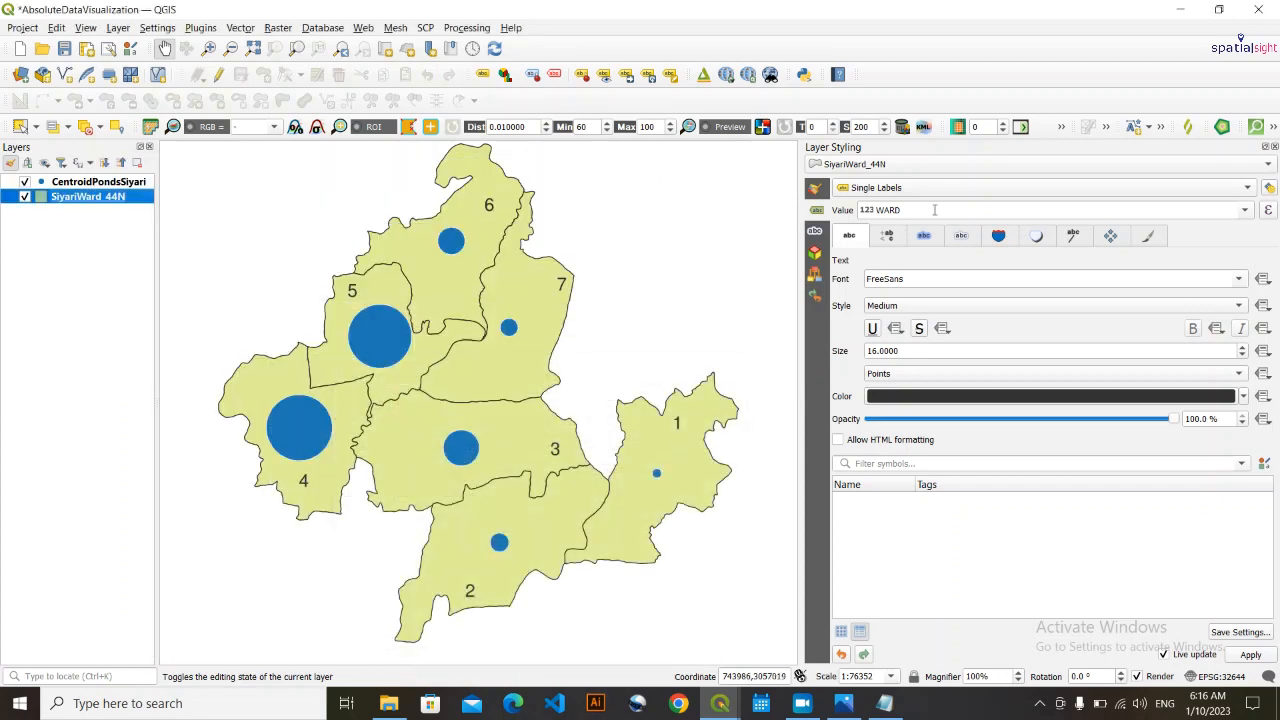
- Label the SiyariWard_44N wards by WardNo, with text size 8 points and the Oblique style
click(1245, 211)
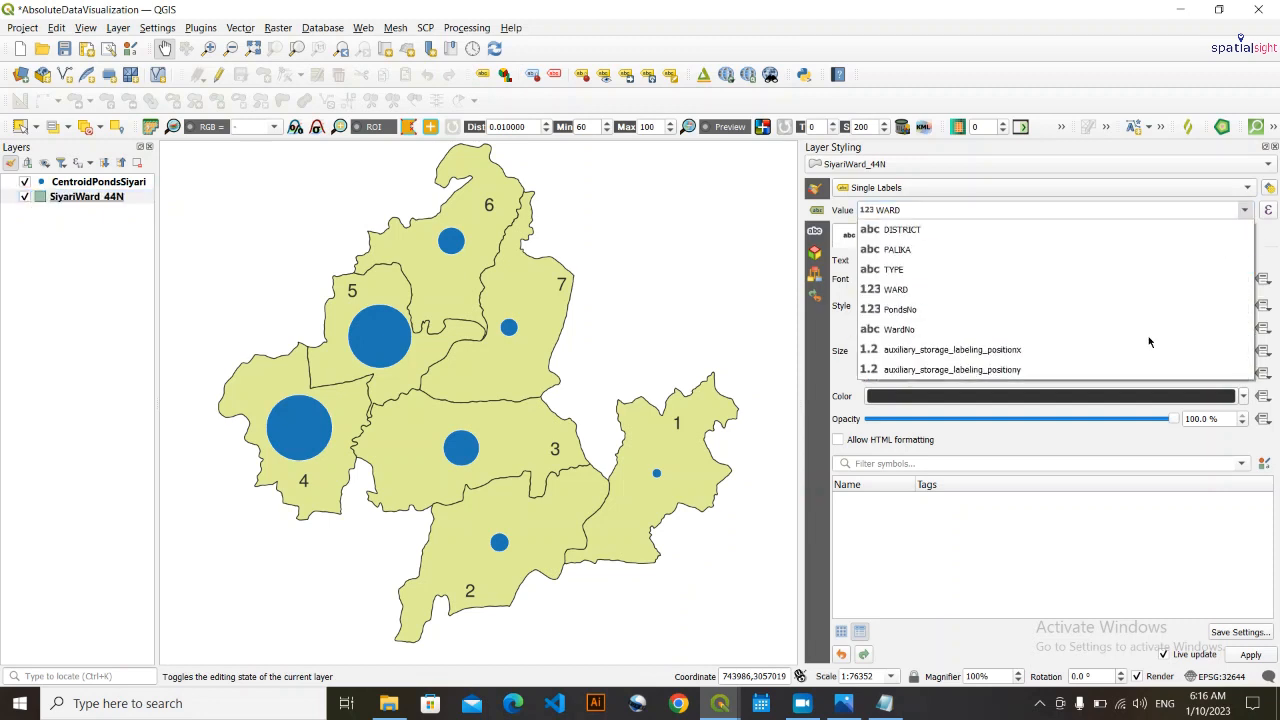
click(890, 331)
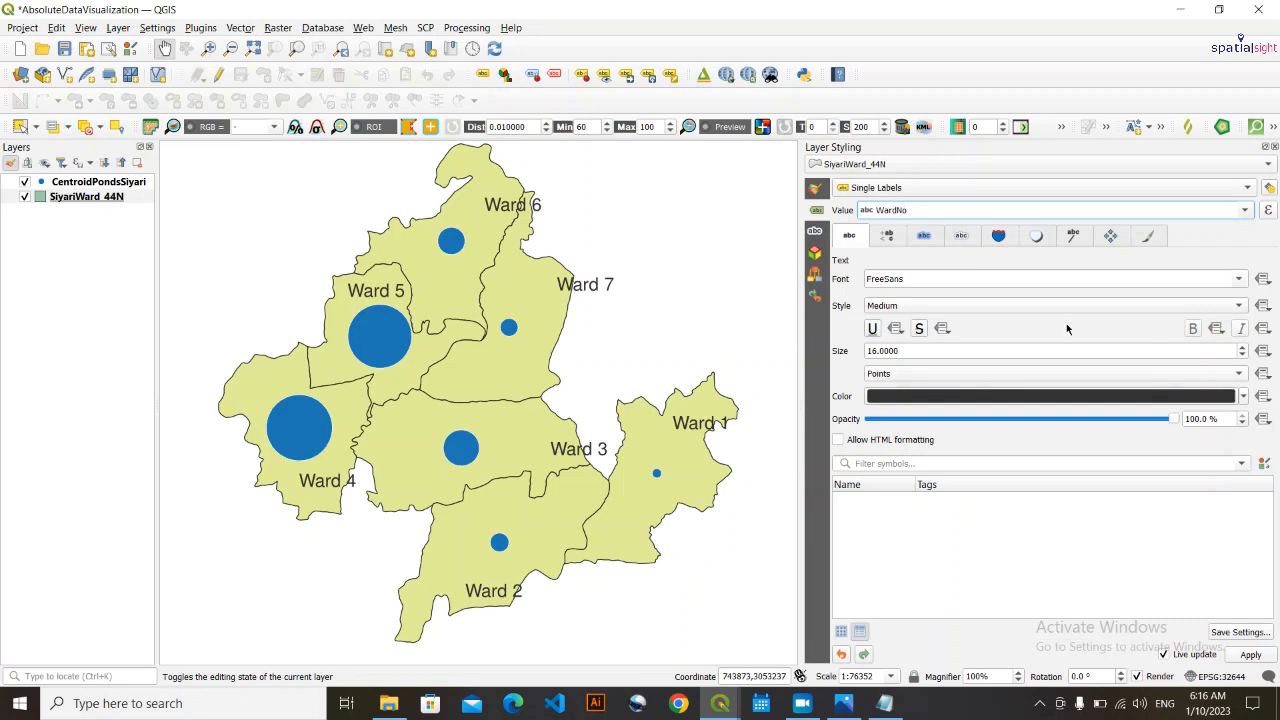
scroll(911, 351, down, 7)
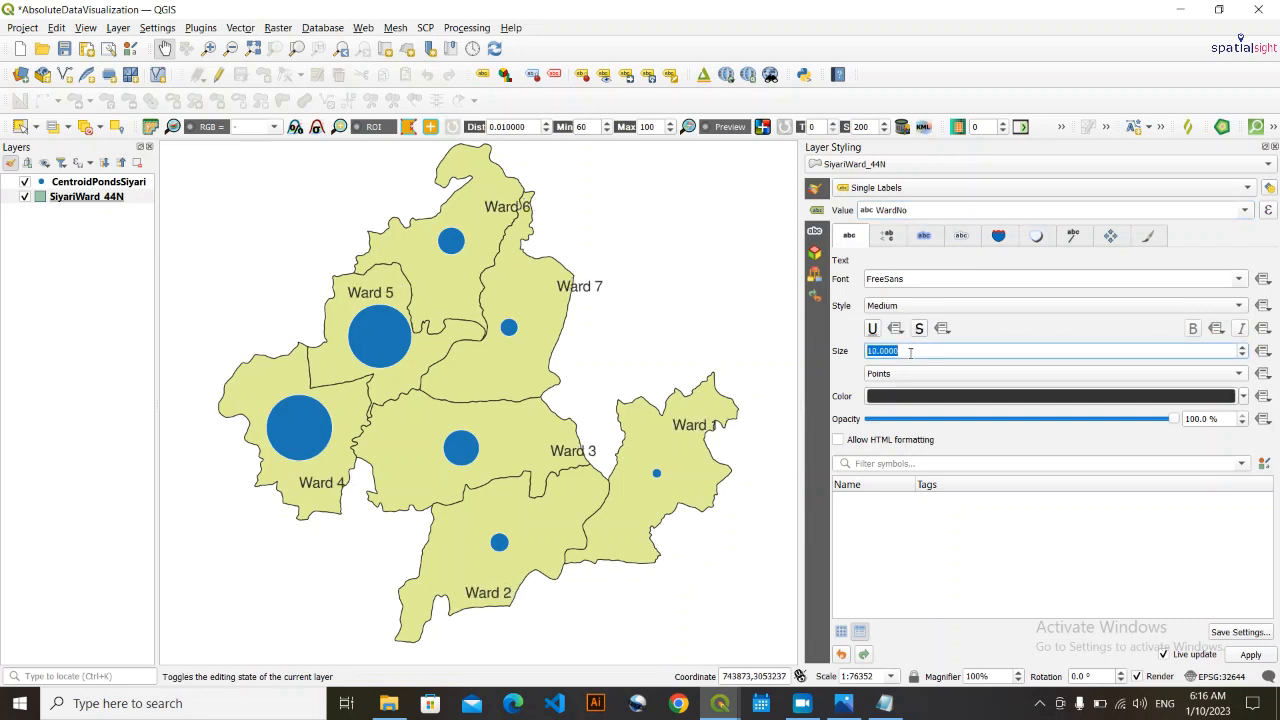
scroll(911, 351, down, 2)
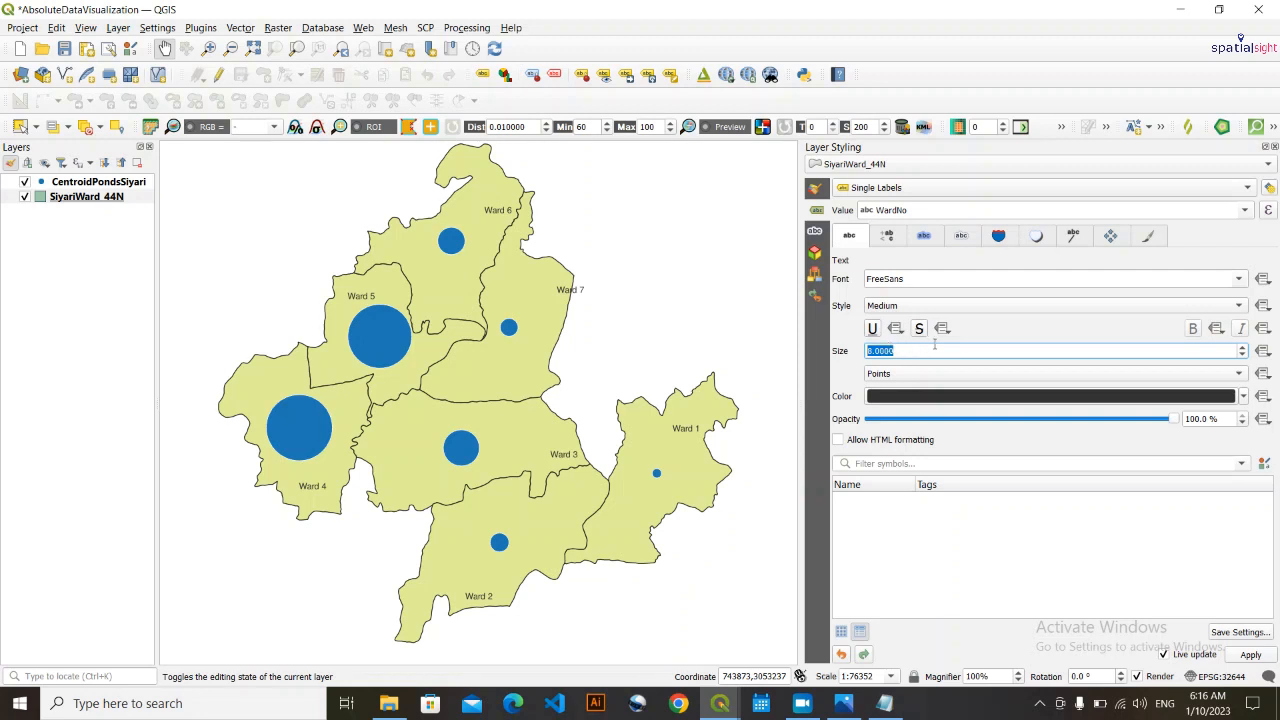
click(909, 307)
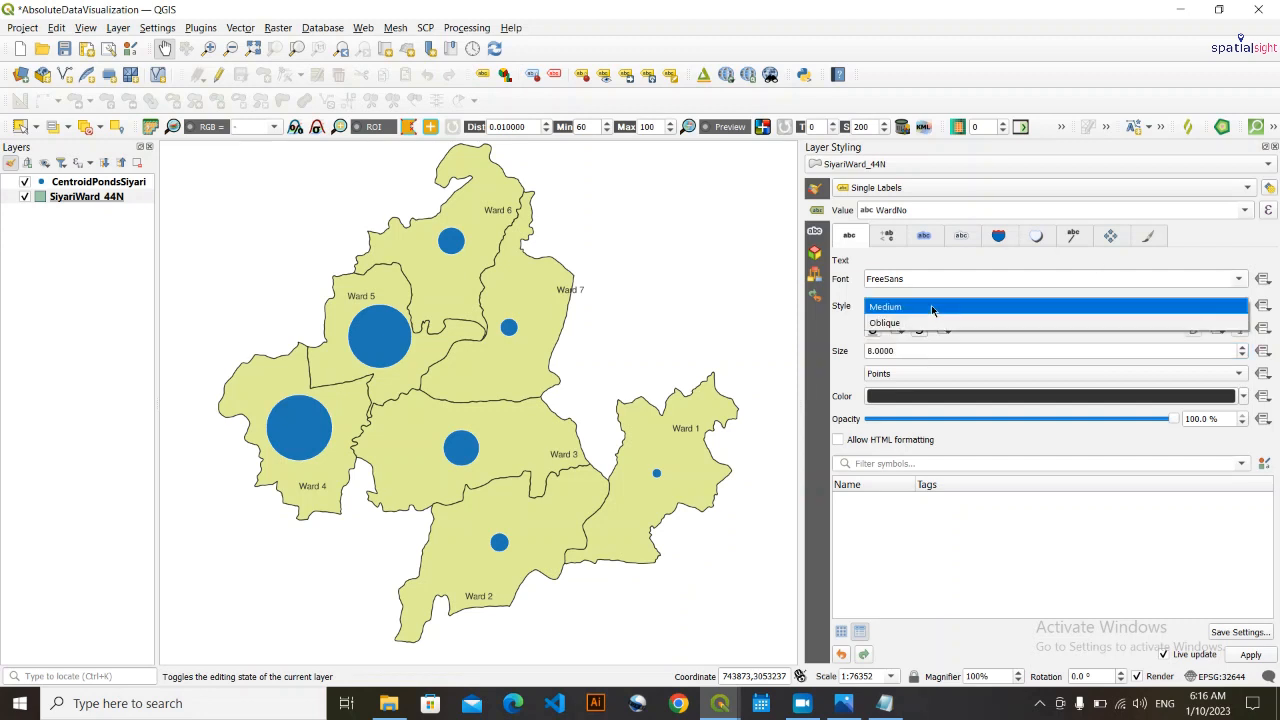
click(921, 324)
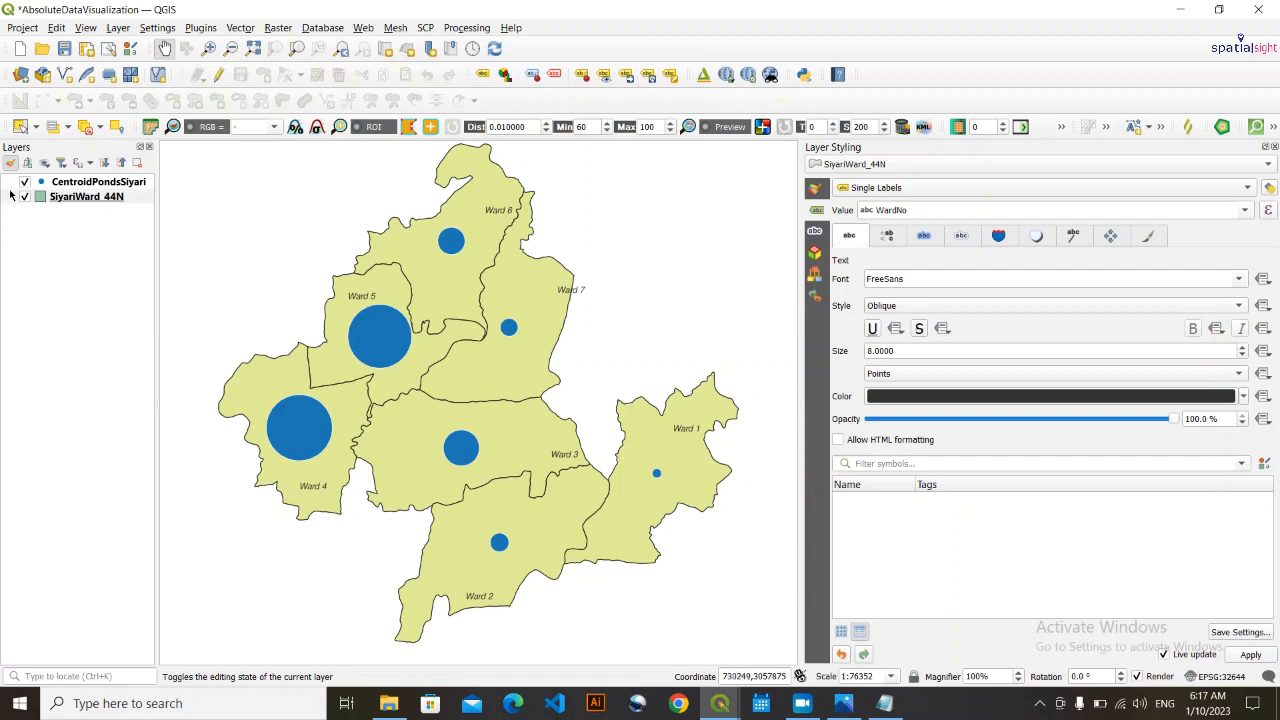
- Move the labels of wards 7, 6, 3, 2, 1 and 4 to clear positions inside their wards, near the circles
click(627, 77)
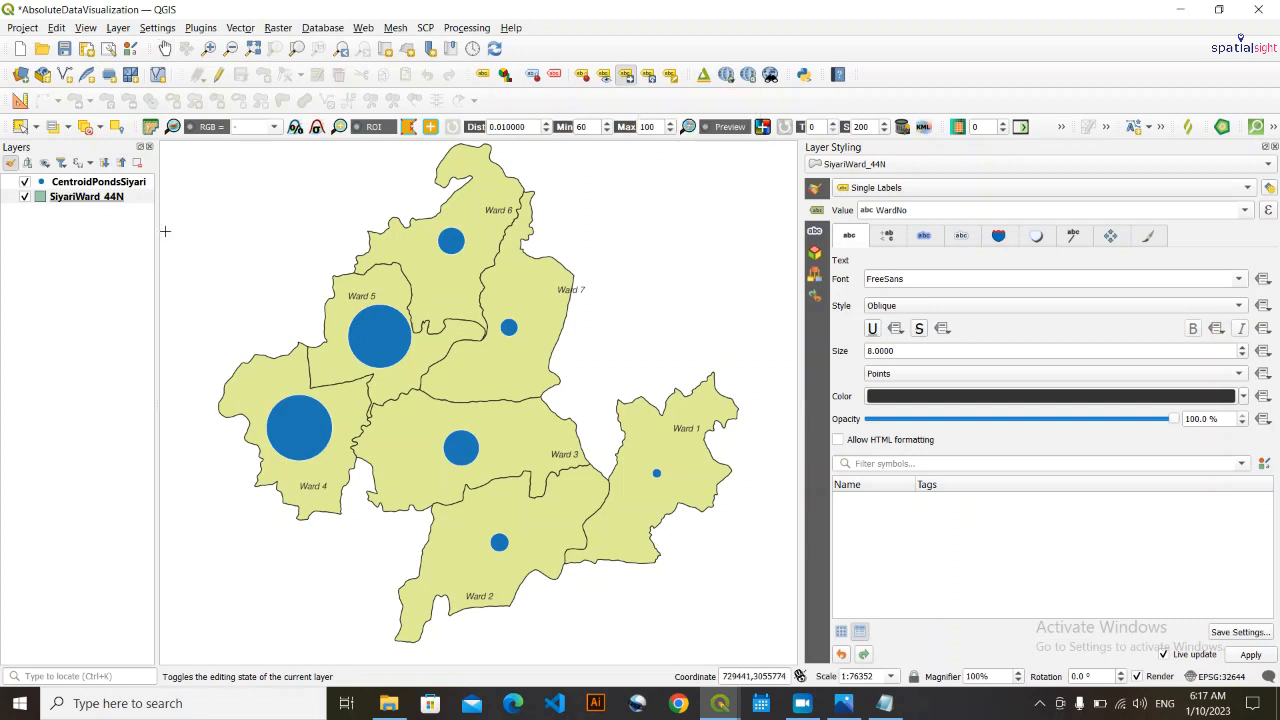
click(112, 199)
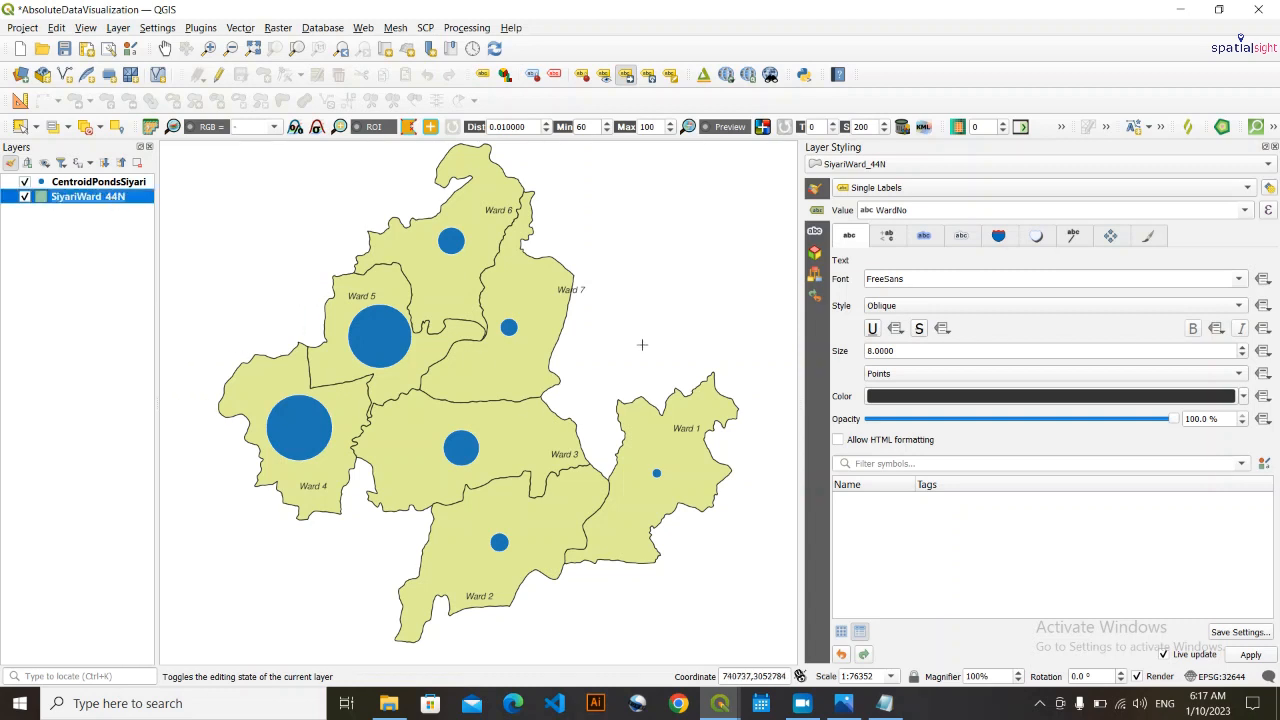
drag(576, 294, 530, 291)
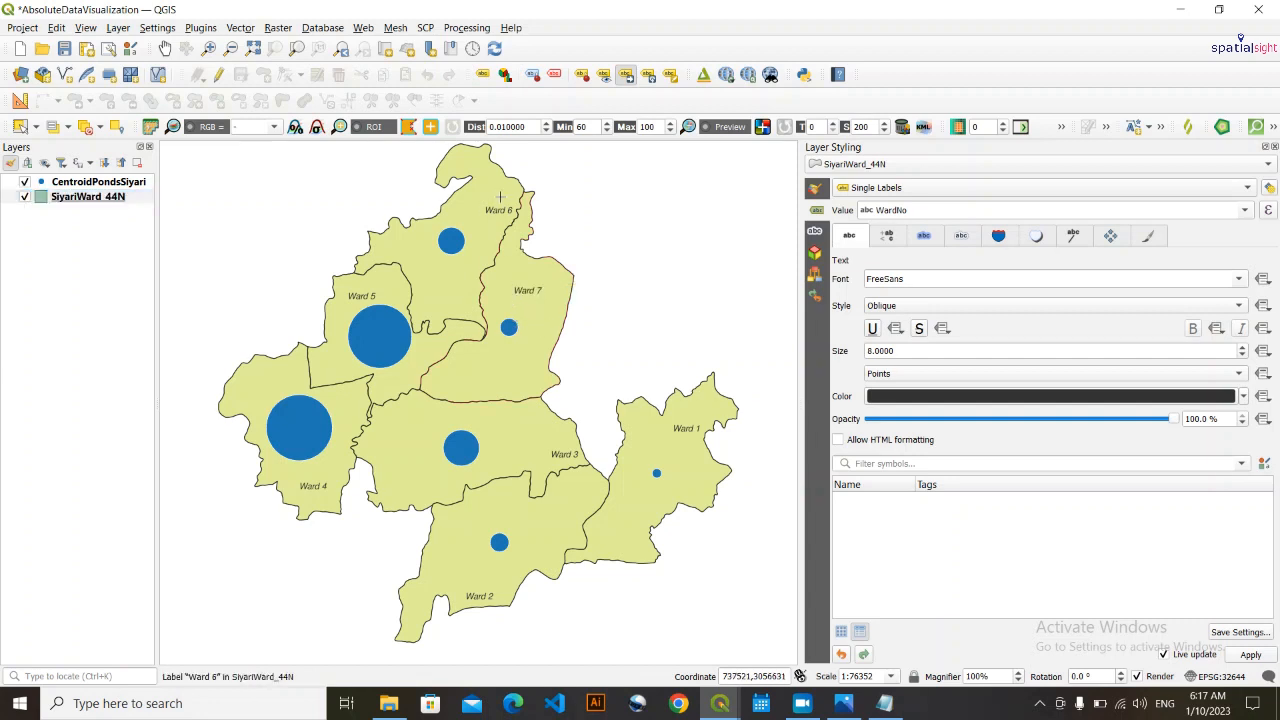
drag(505, 207, 478, 203)
drag(489, 205, 475, 201)
drag(572, 456, 540, 444)
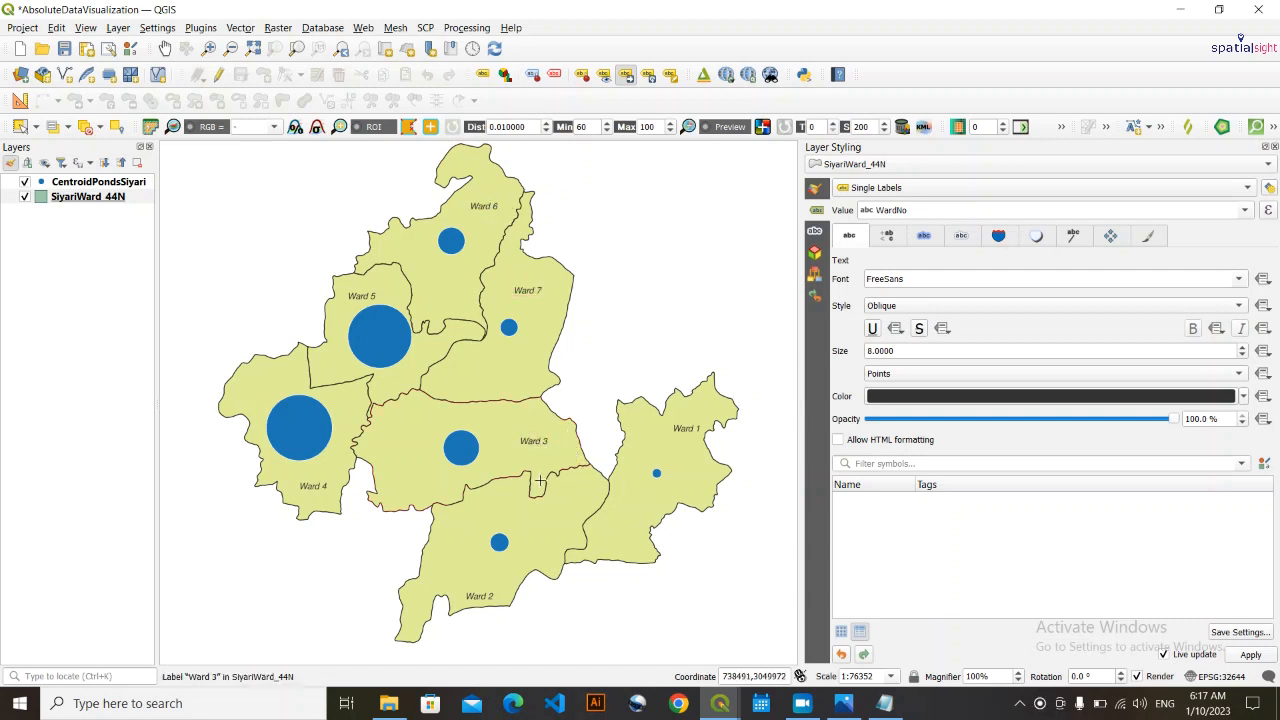
drag(490, 594, 477, 570)
drag(686, 430, 665, 445)
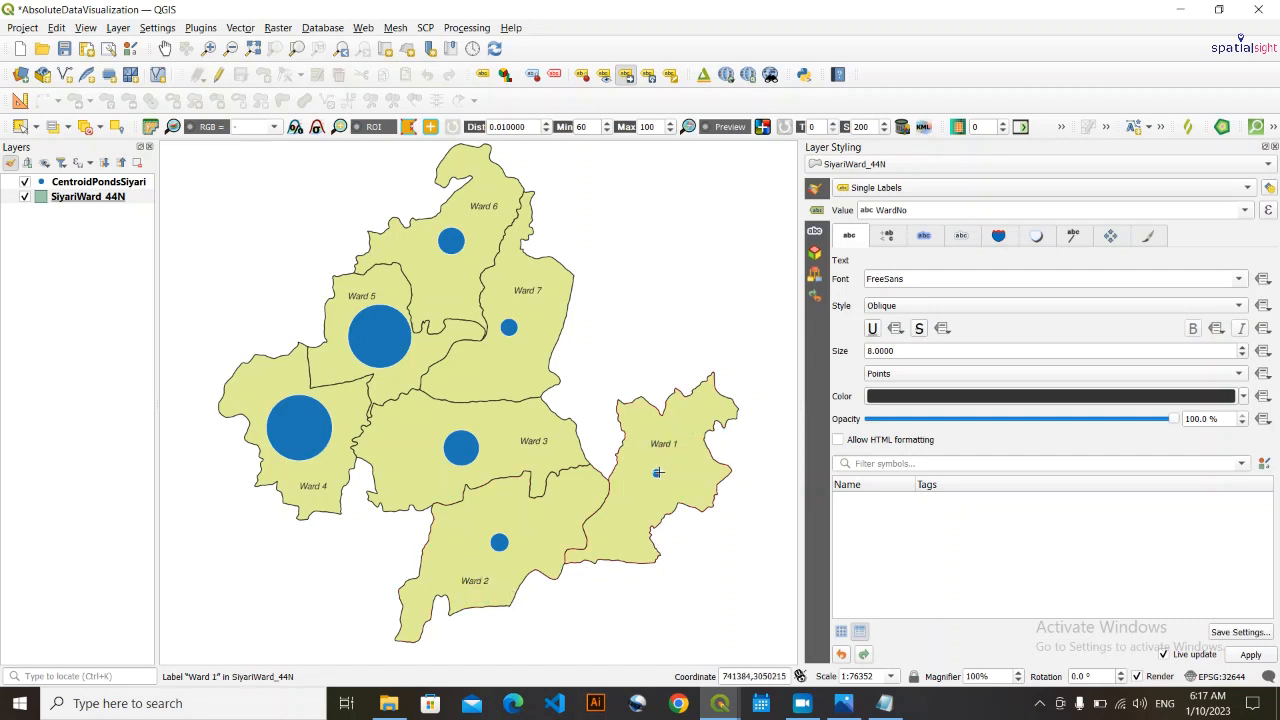
click(313, 486)
click(312, 476)
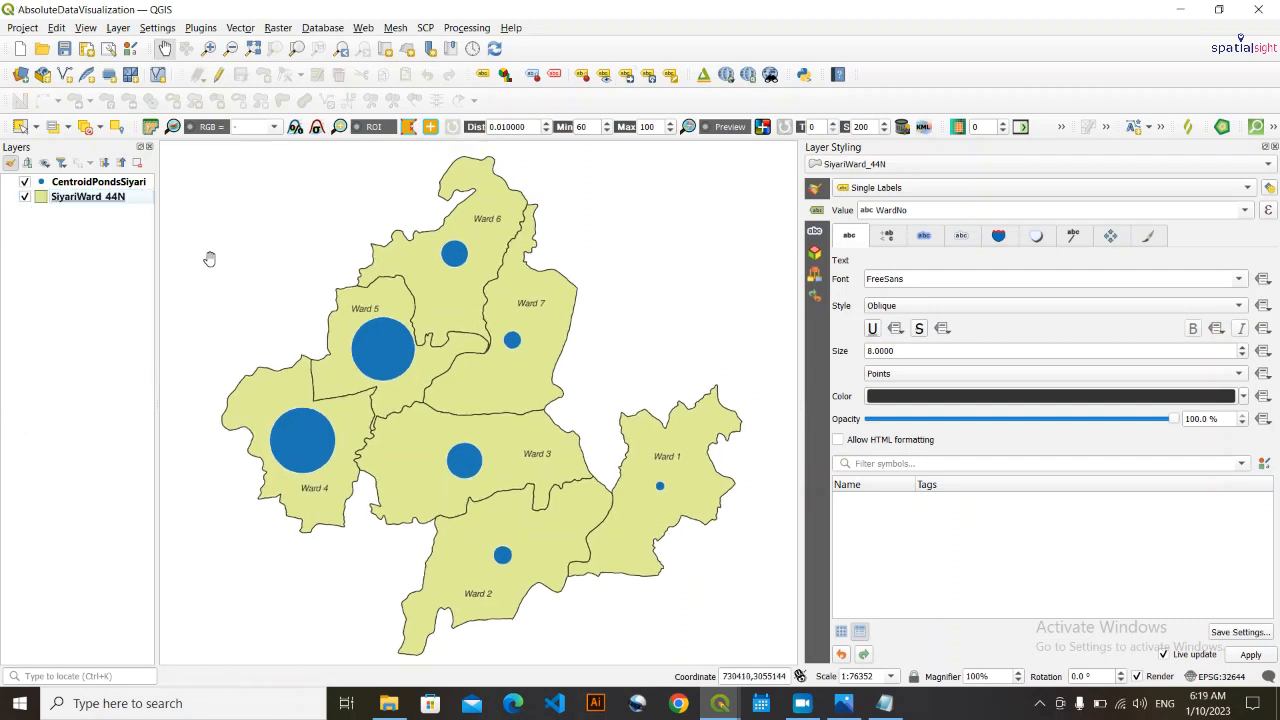
- Rename the CentroidPondsSiyari layer as No of Ponds
click(119, 187)
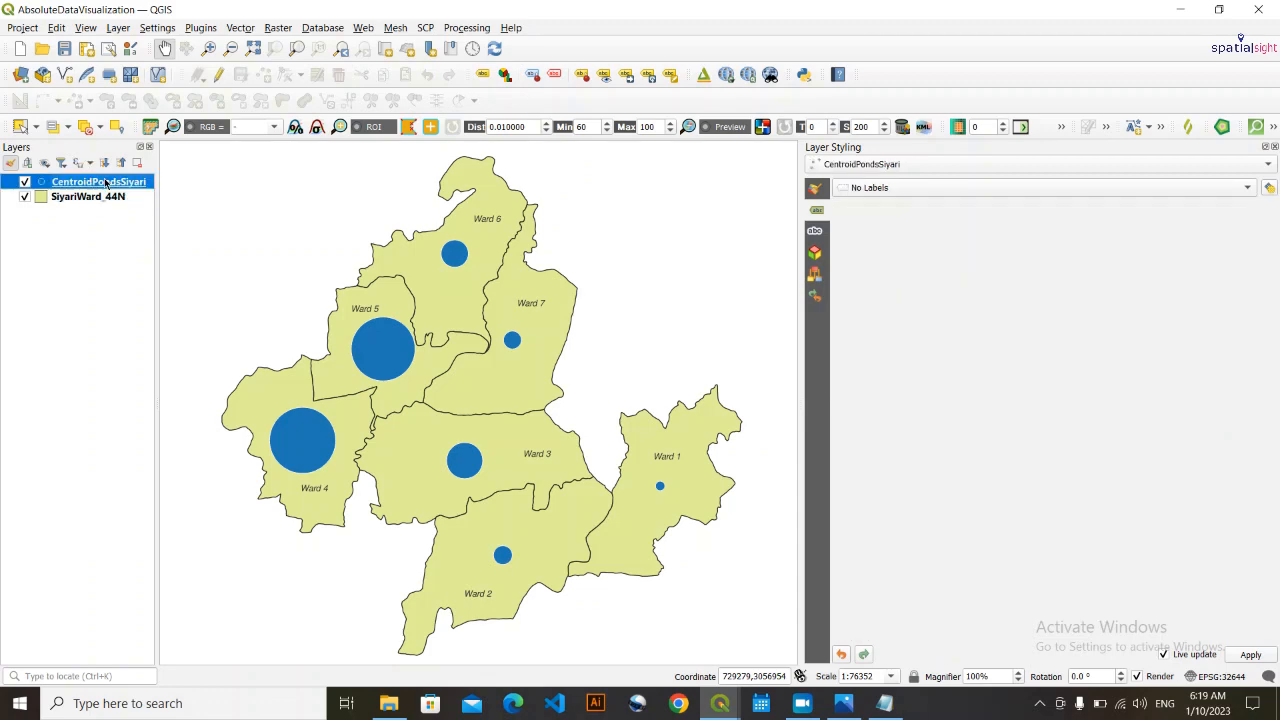
right_click(104, 181)
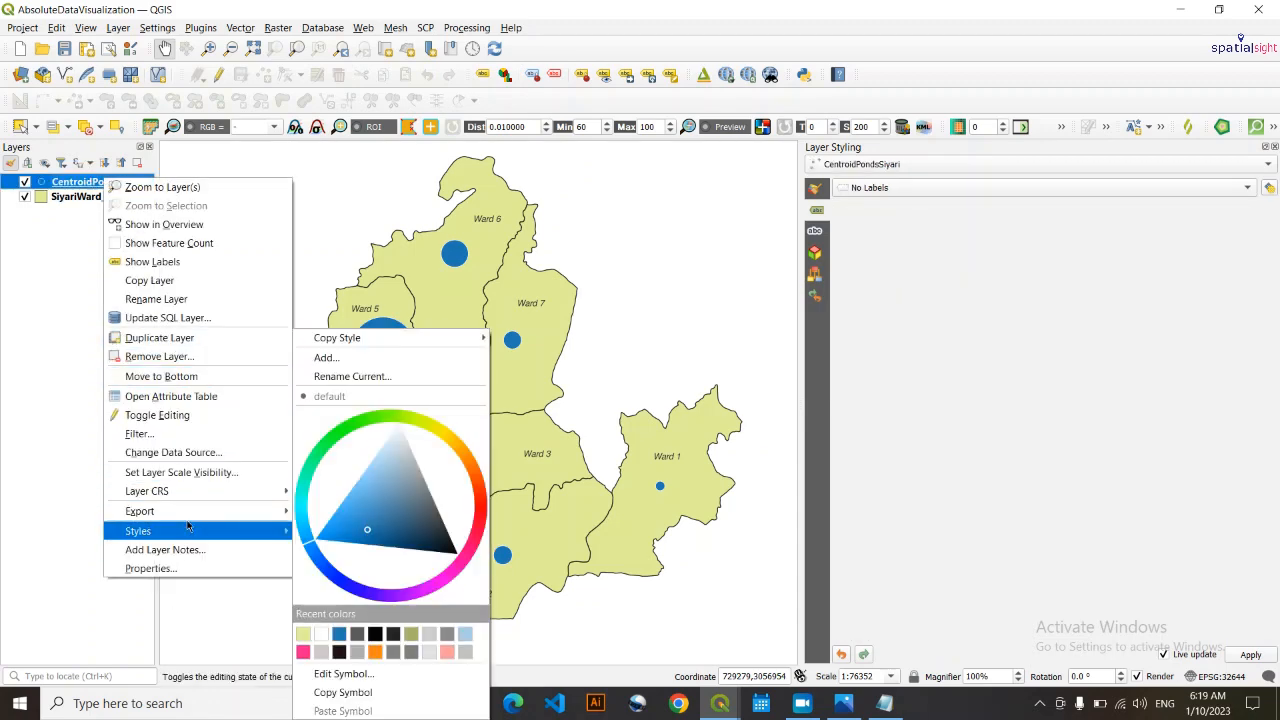
click(172, 299)
text(No of)
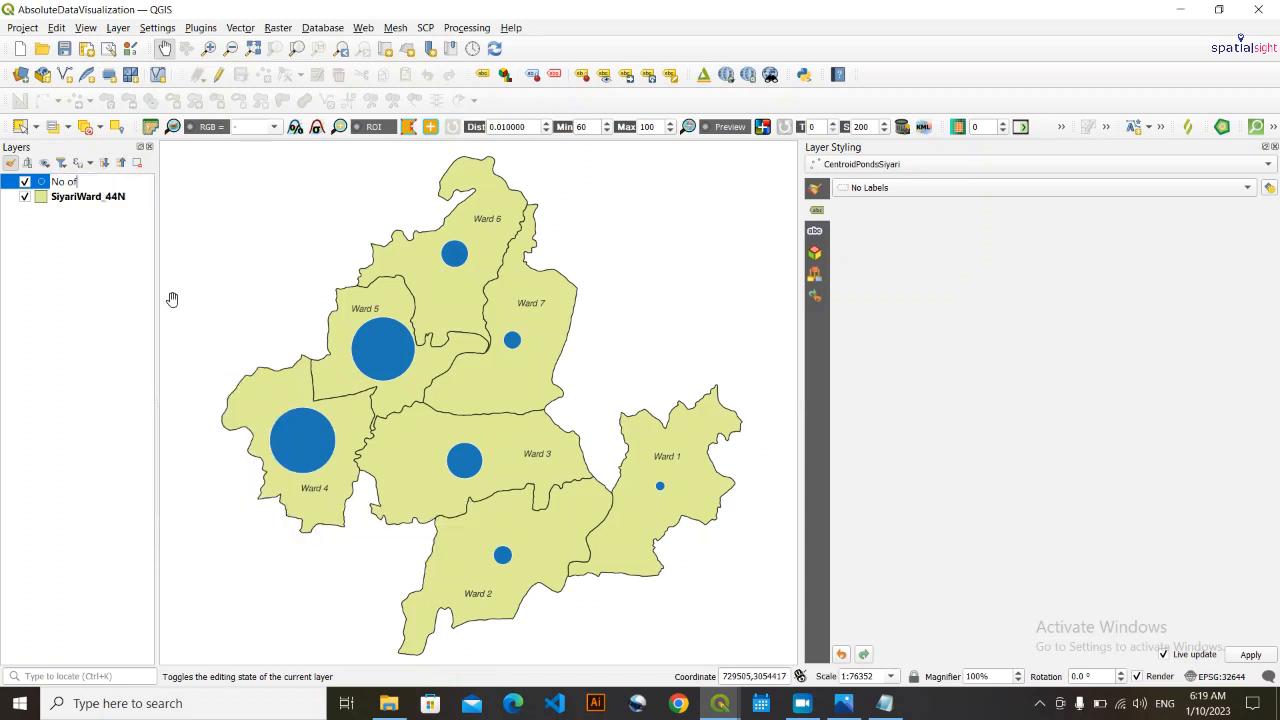
text( Ponds)
click(111, 265)
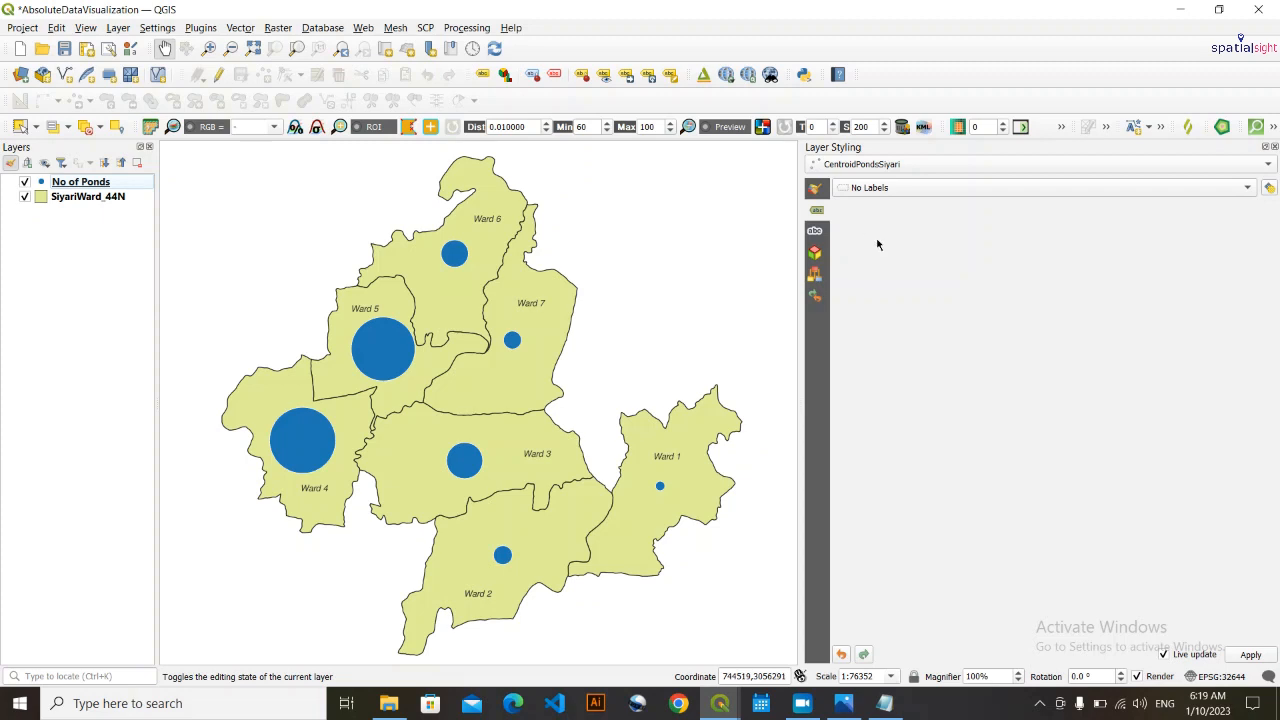
- Enable a collapsed data-defined size legend for the No of Ponds layer and turn on manual size classes
click(870, 165)
click(874, 167)
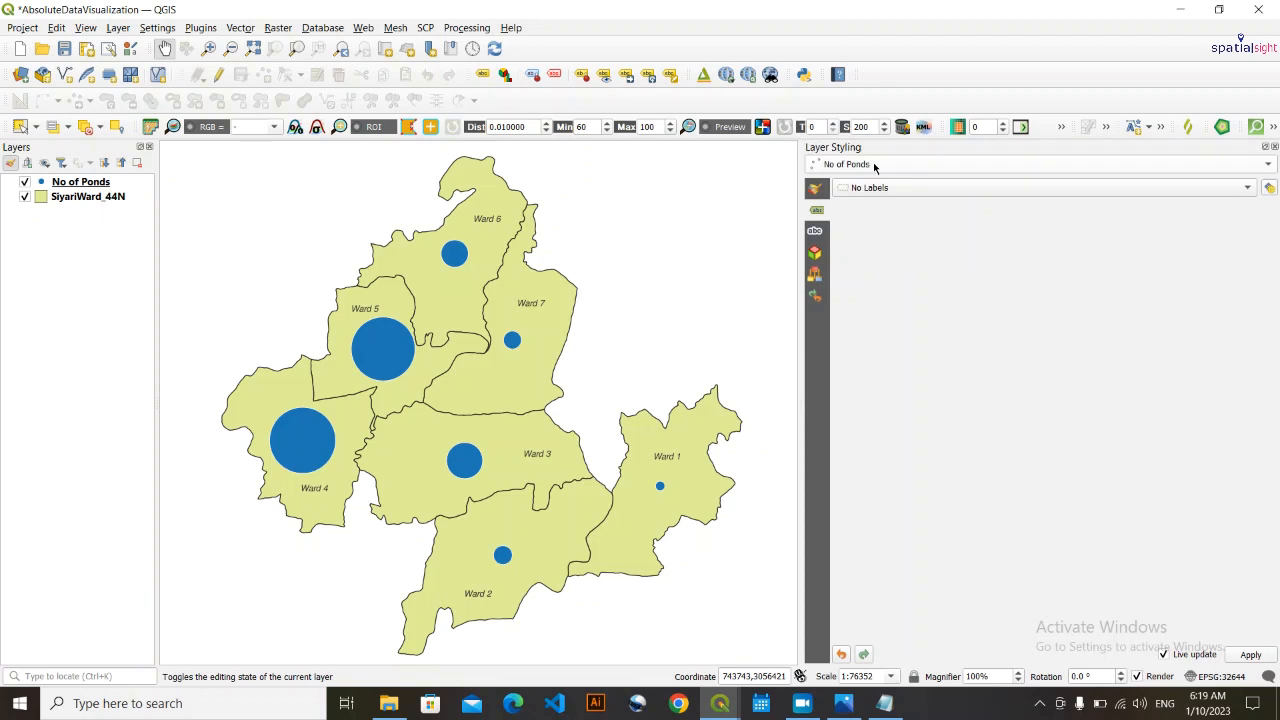
click(817, 191)
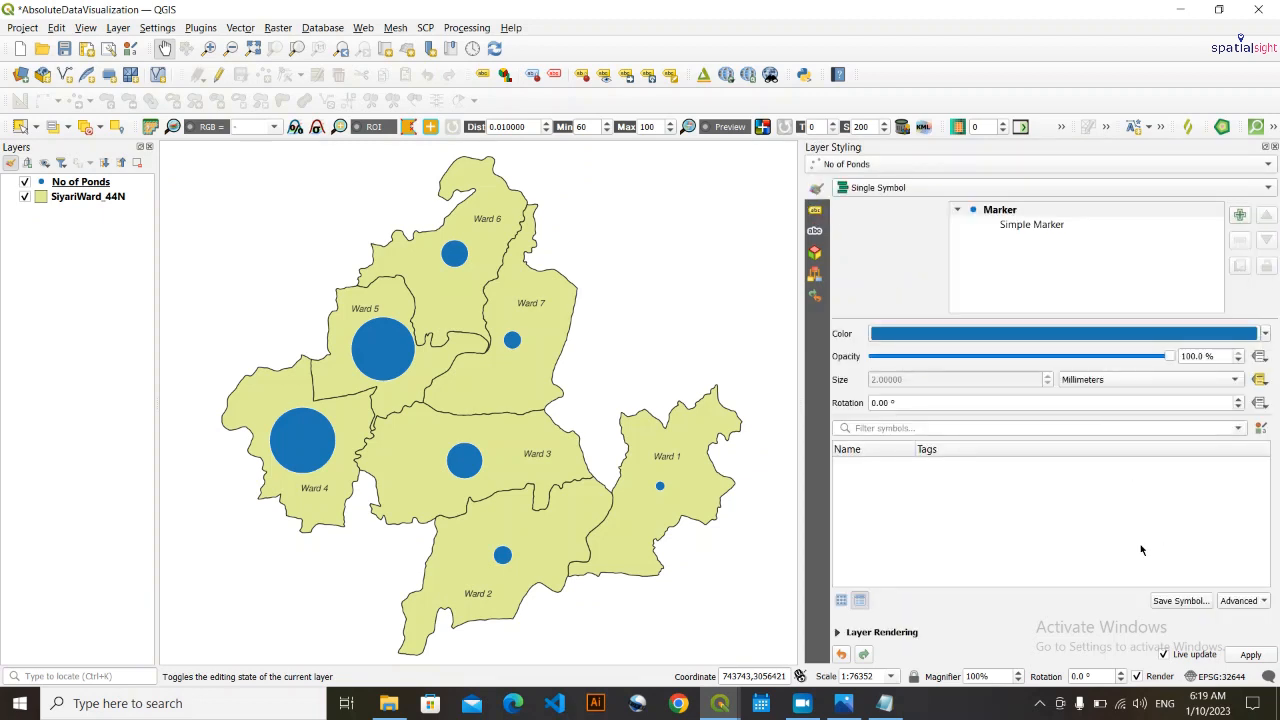
click(1242, 601)
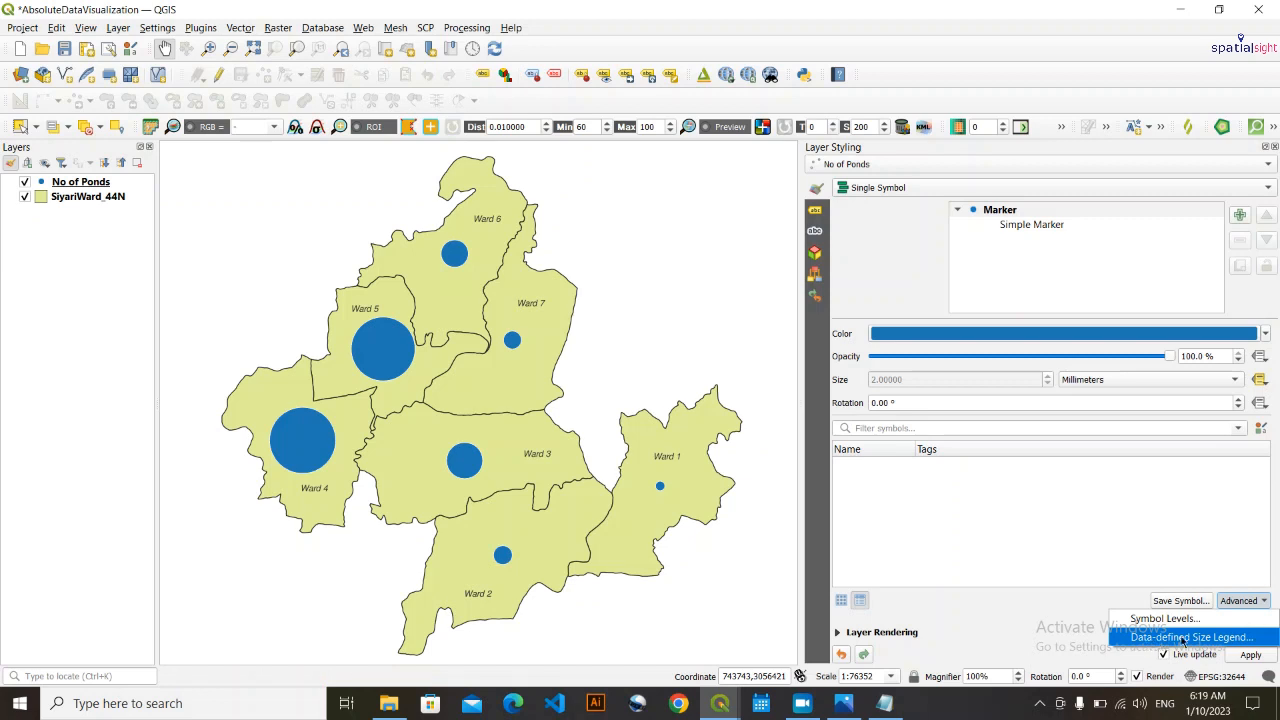
click(1245, 638)
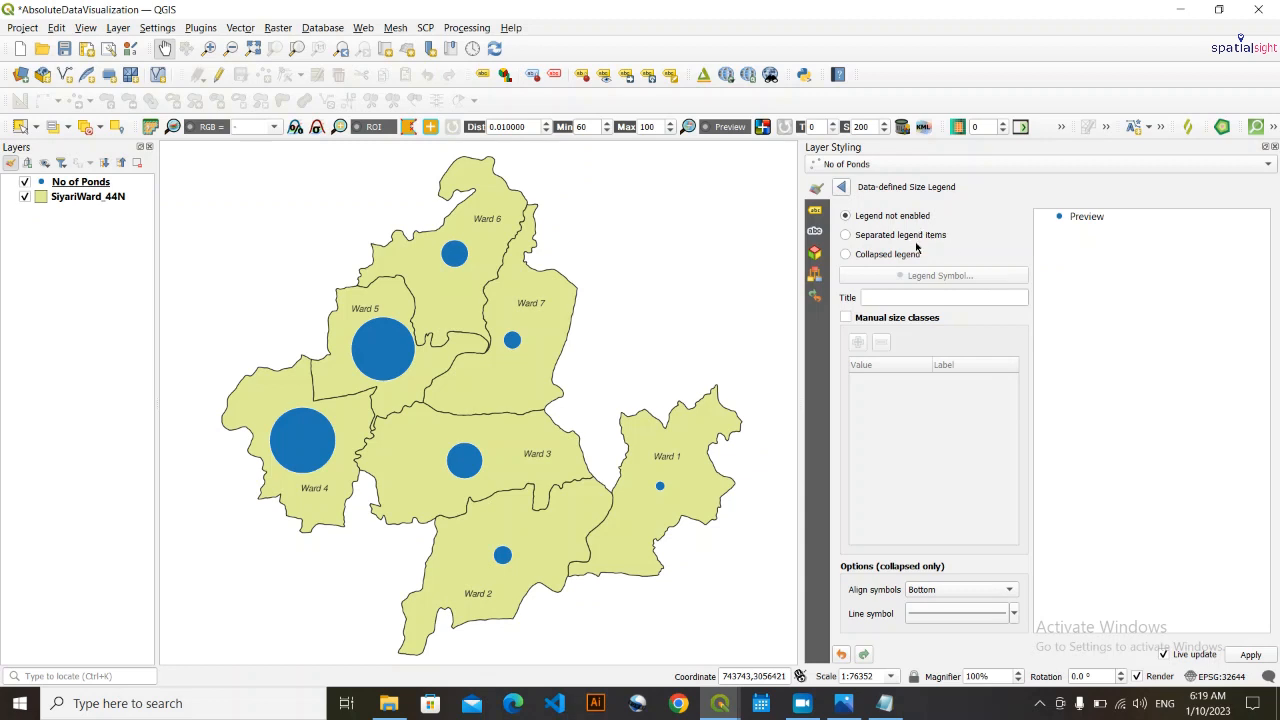
click(845, 255)
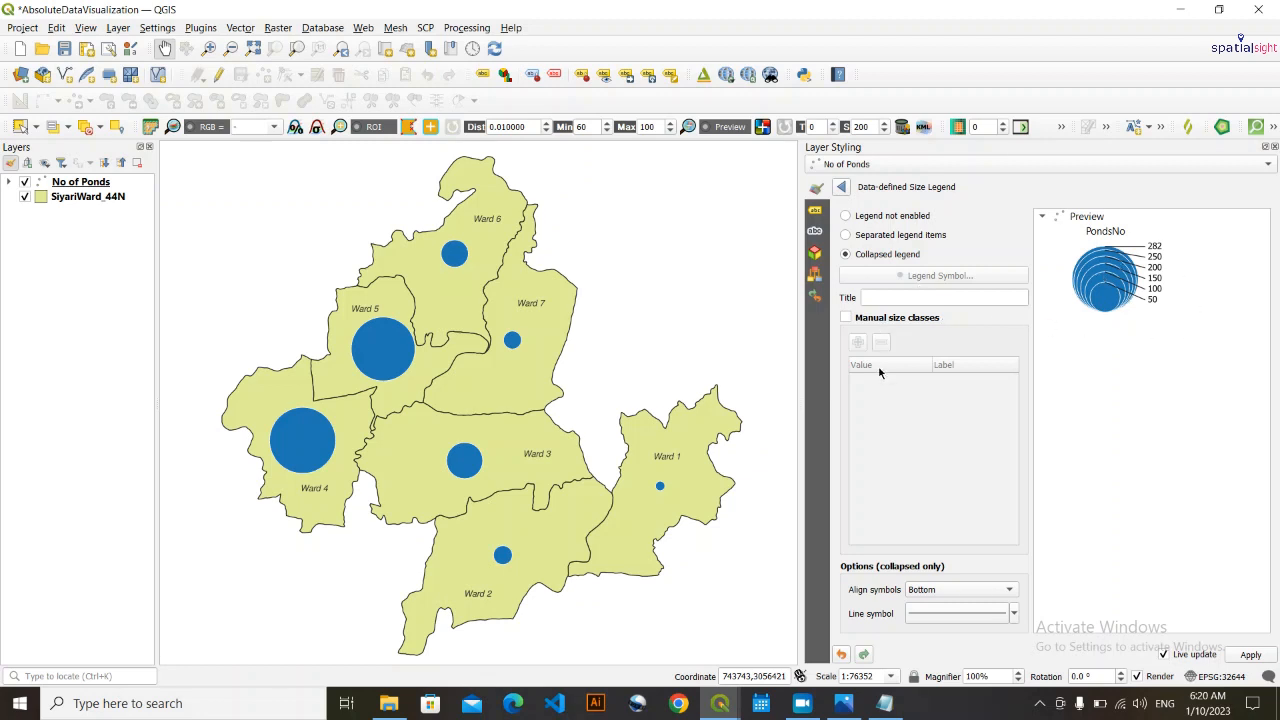
click(845, 318)
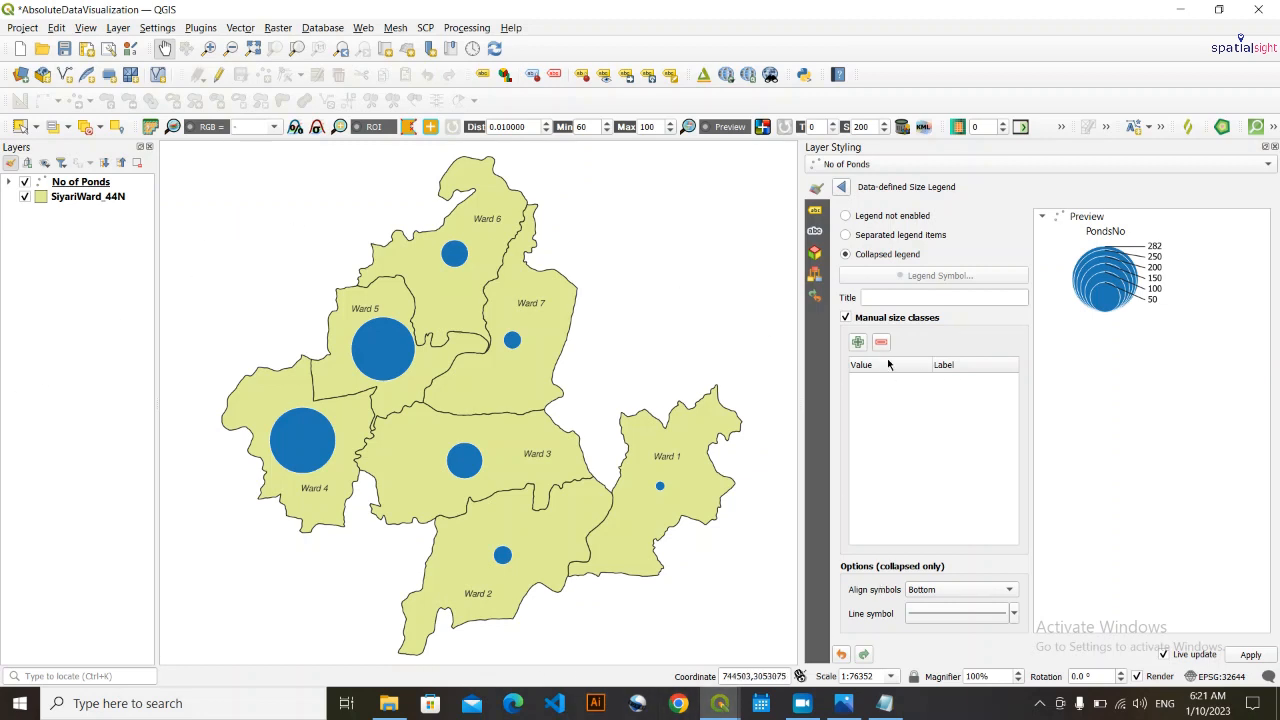
- Open the No of Ponds attribute table and check the PondsNo value of each ward
click(104, 200)
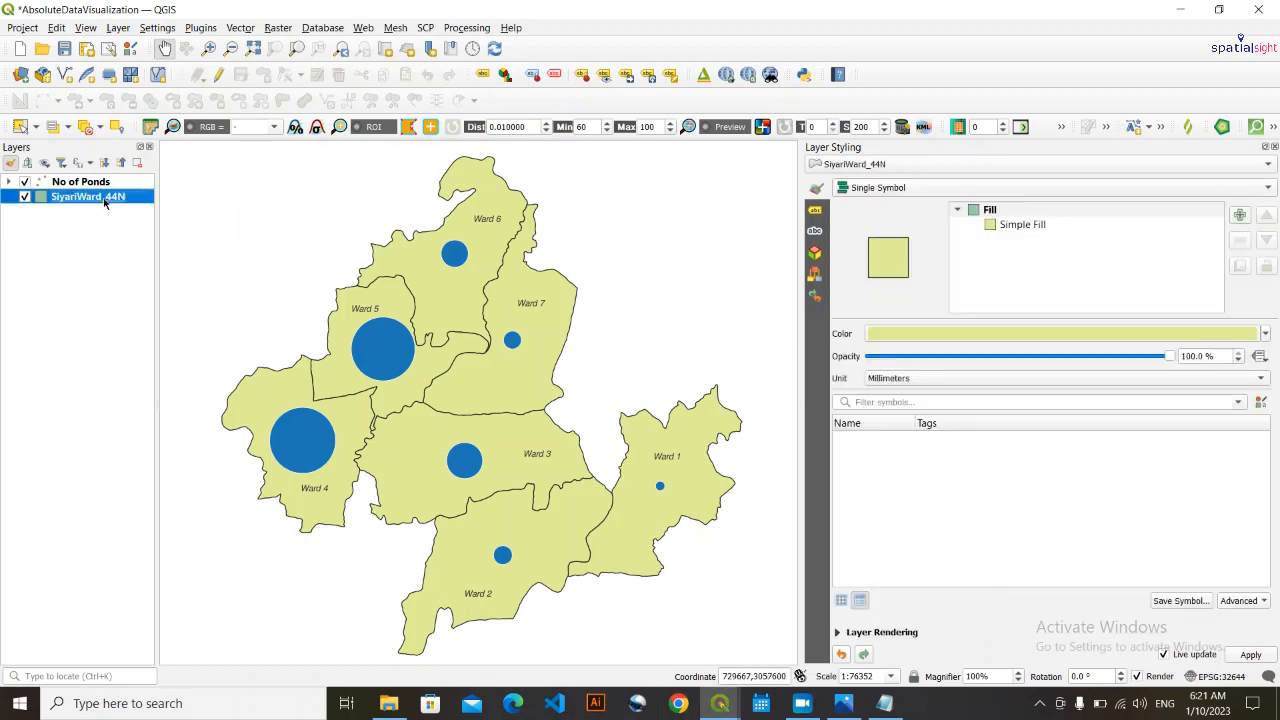
click(97, 185)
right_click(96, 183)
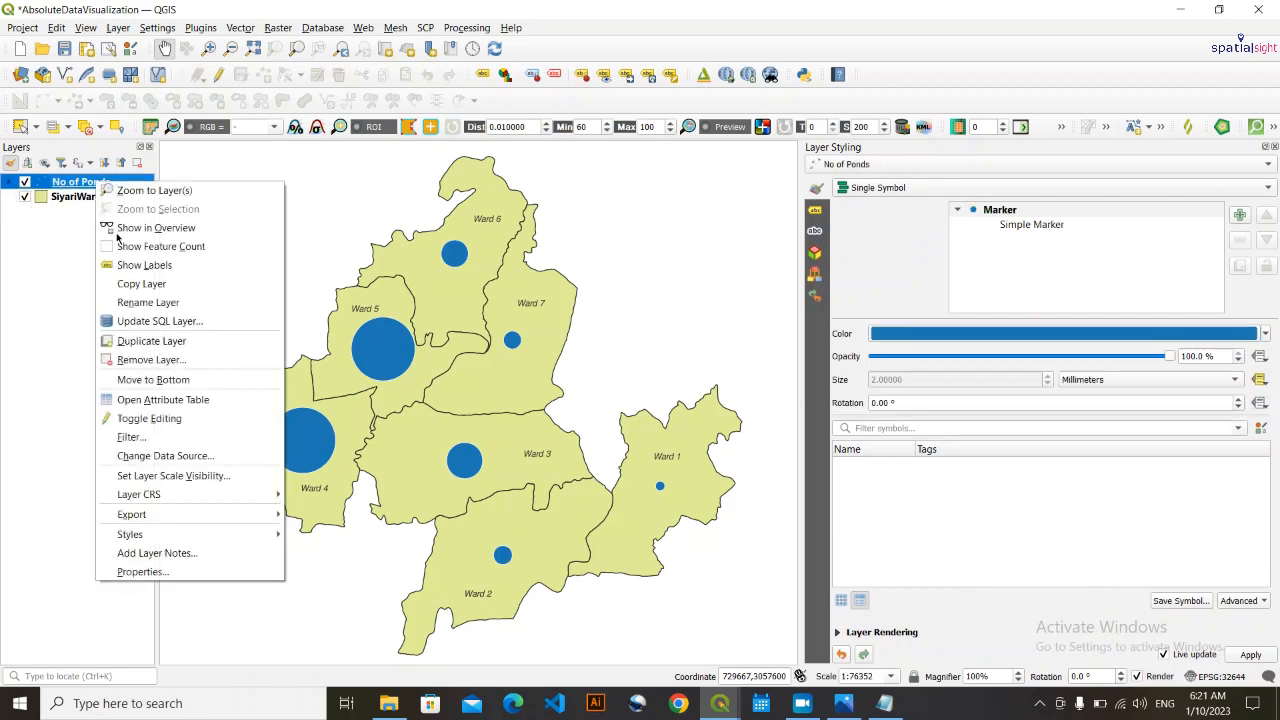
click(185, 399)
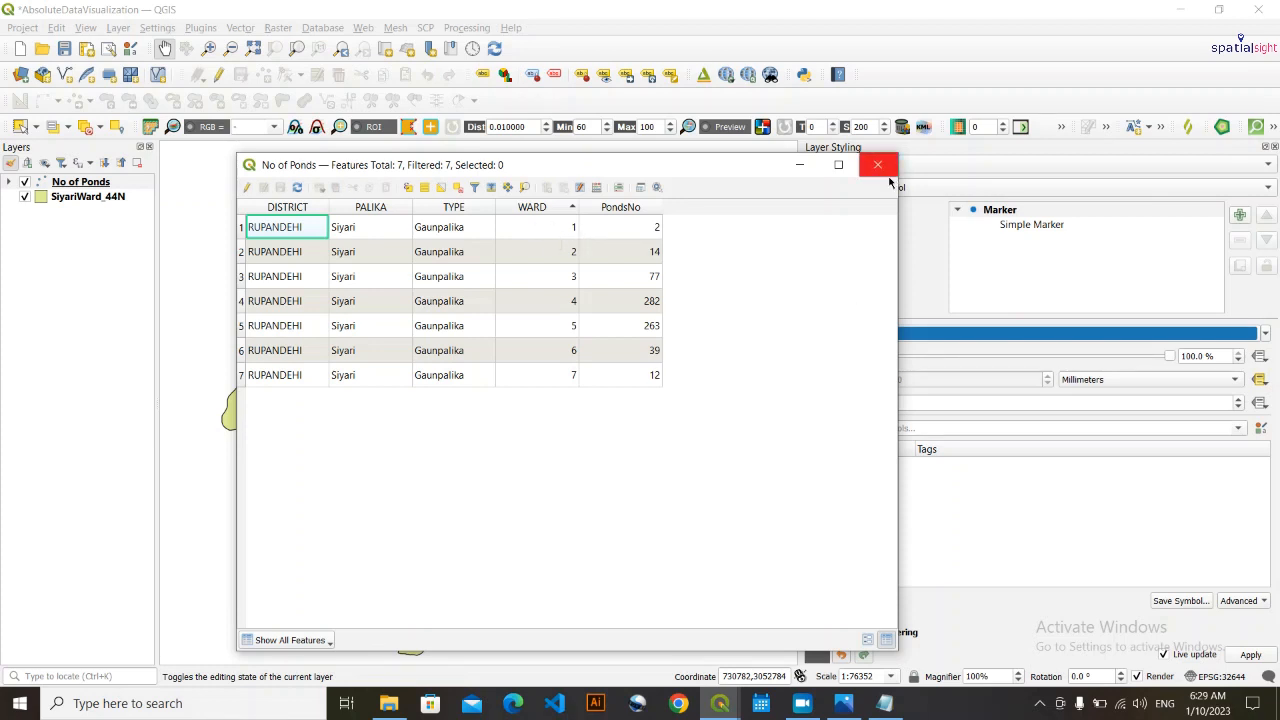
drag(749, 171, 594, 192)
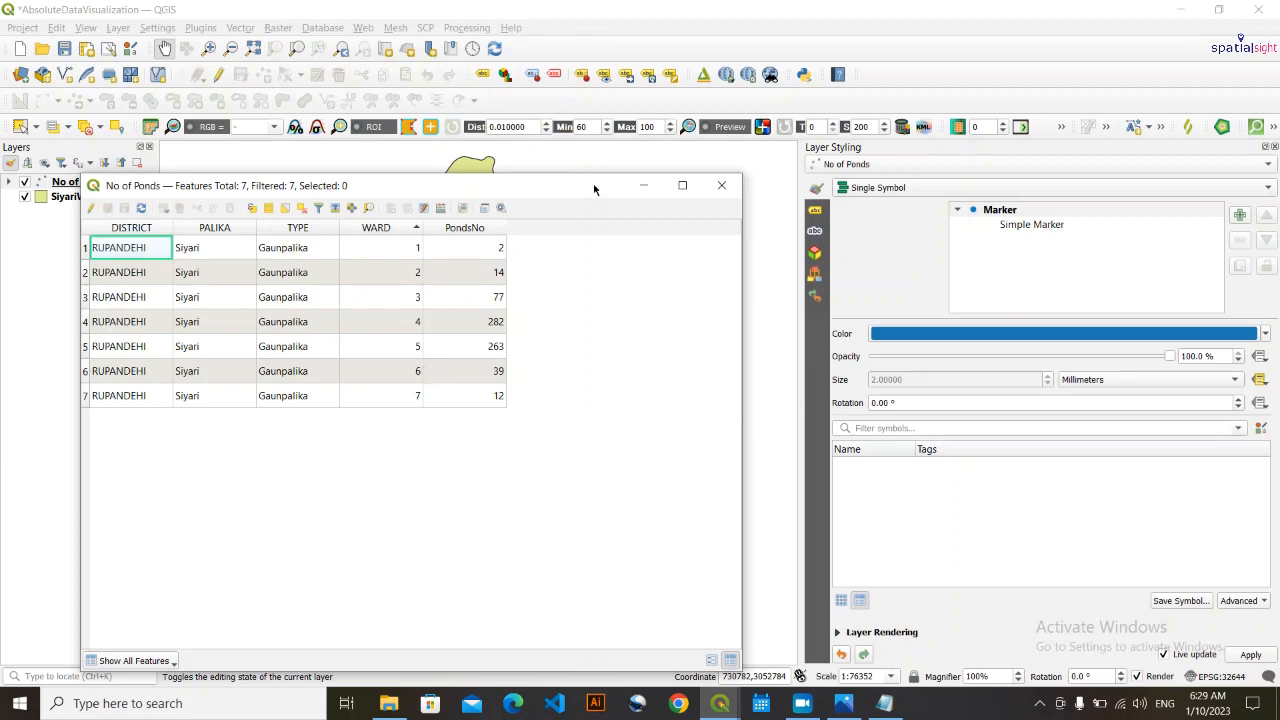
drag(593, 189, 562, 164)
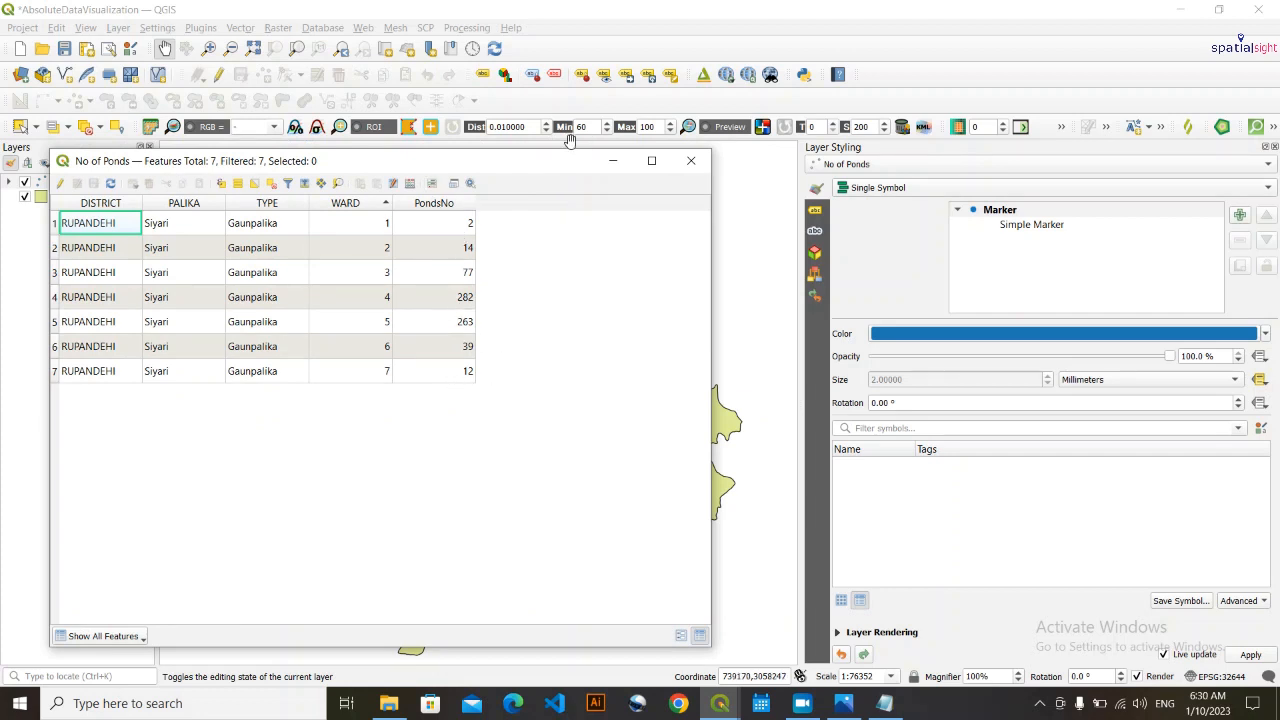
drag(544, 158, 593, 164)
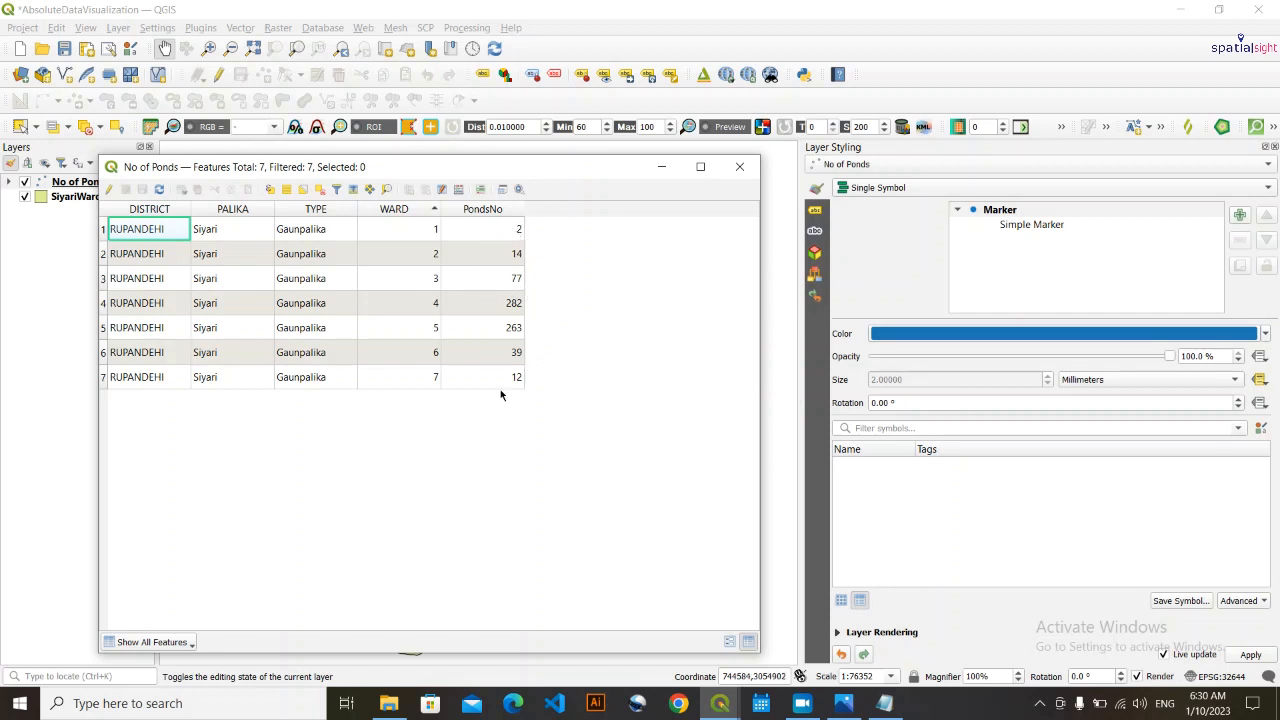
click(661, 167)
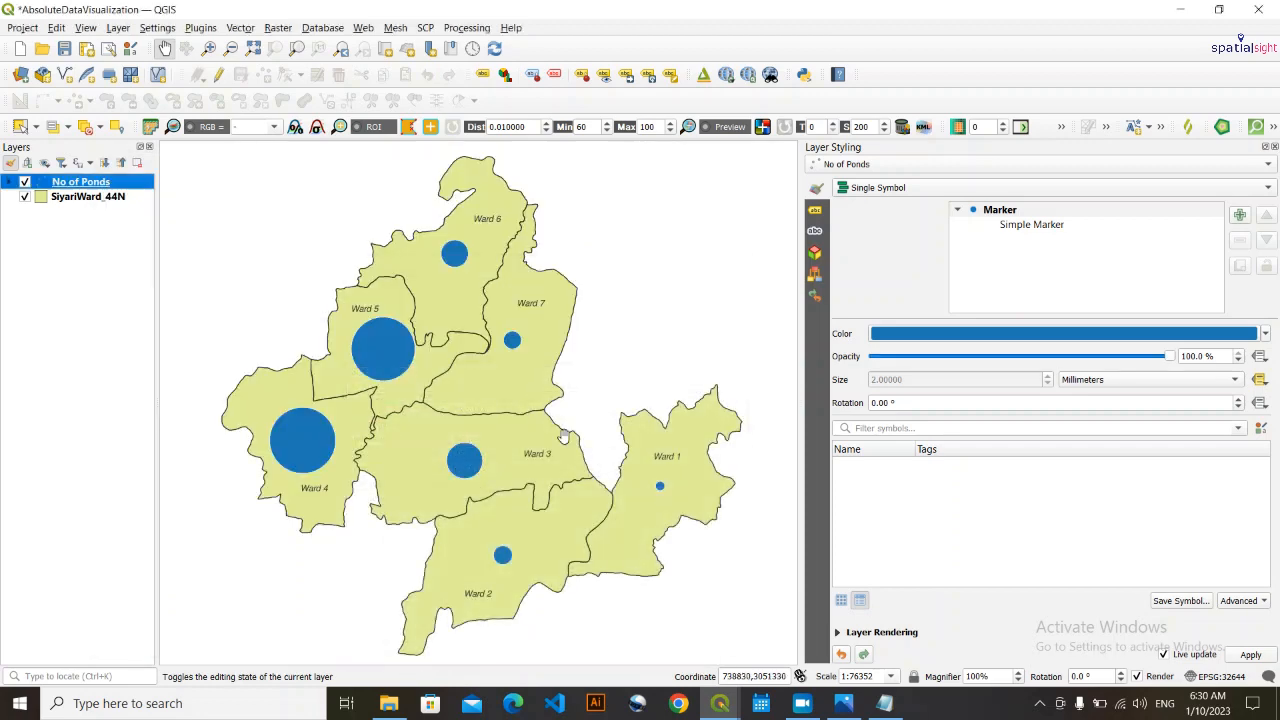
drag(575, 481, 575, 441)
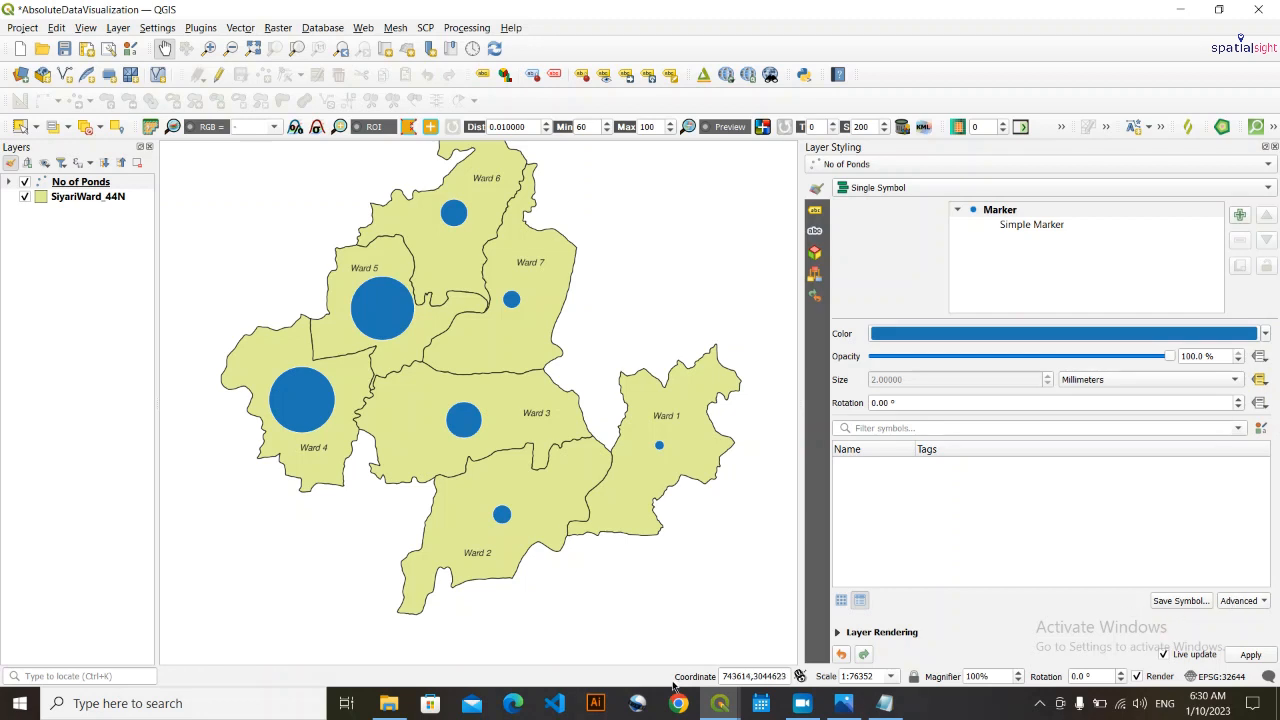
- Turn on manual size classes in the No of Ponds data-defined size legend and add a class with value 2
click(1236, 601)
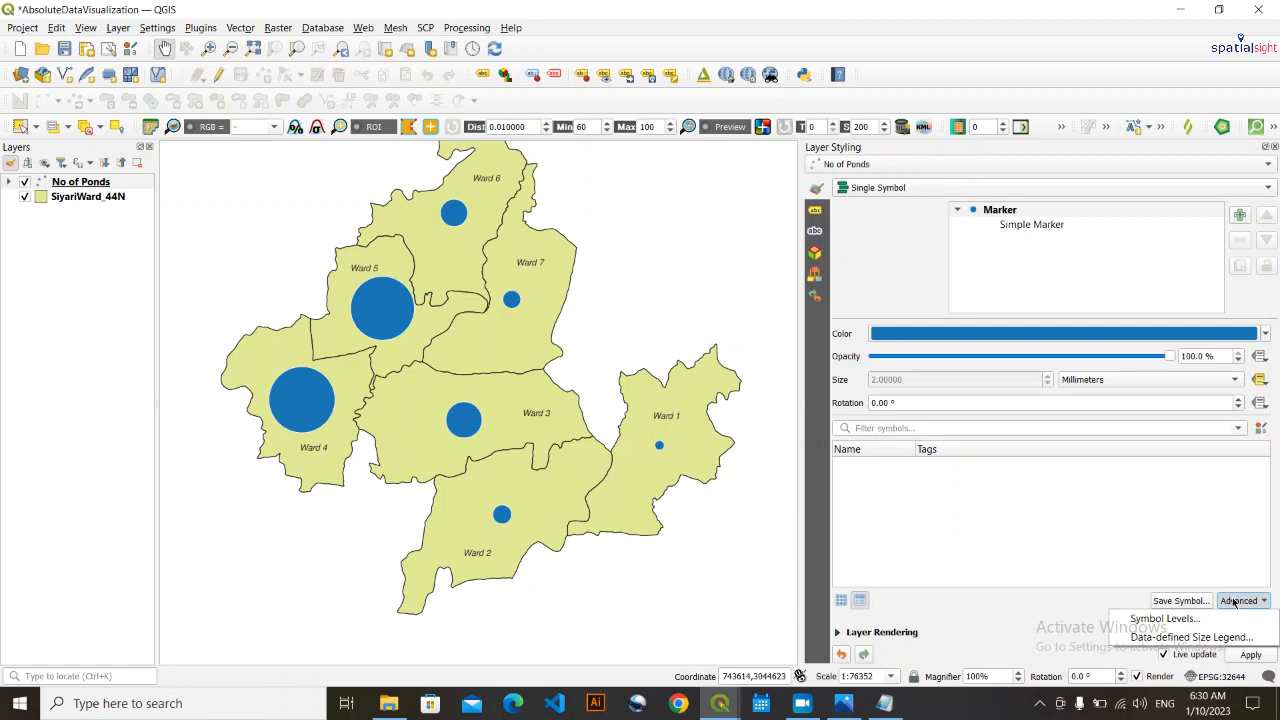
click(1201, 640)
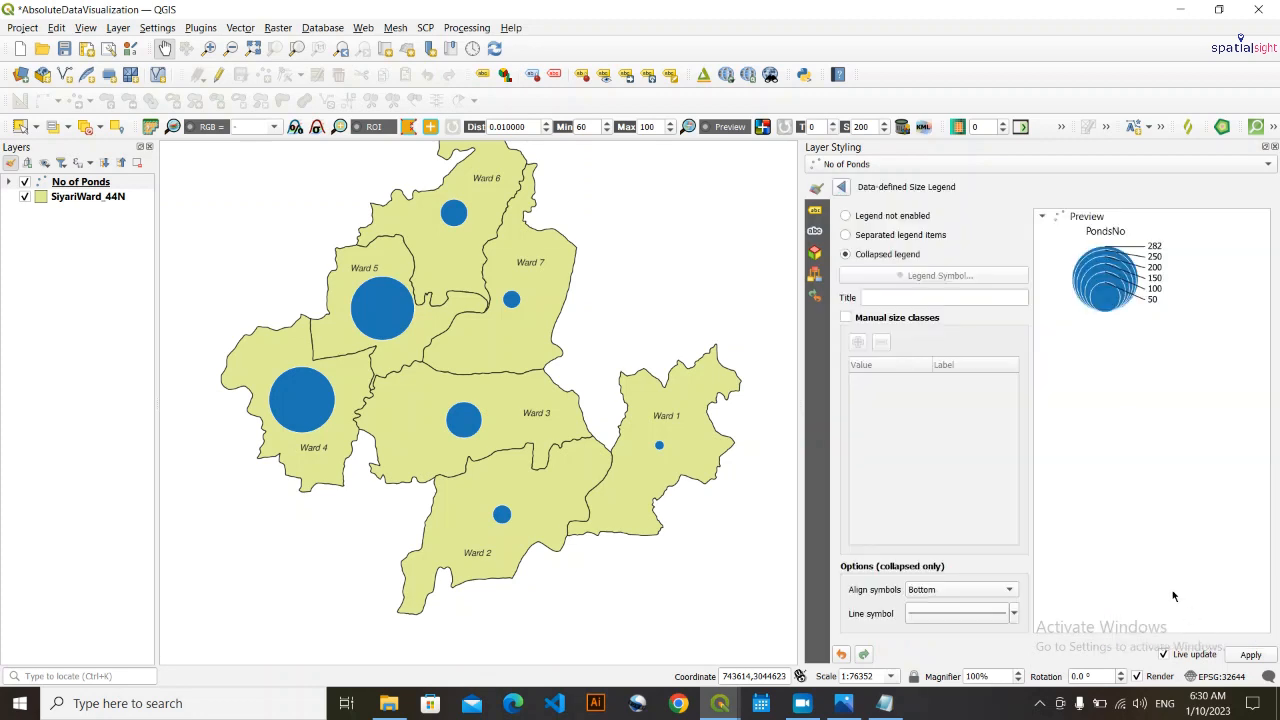
click(848, 317)
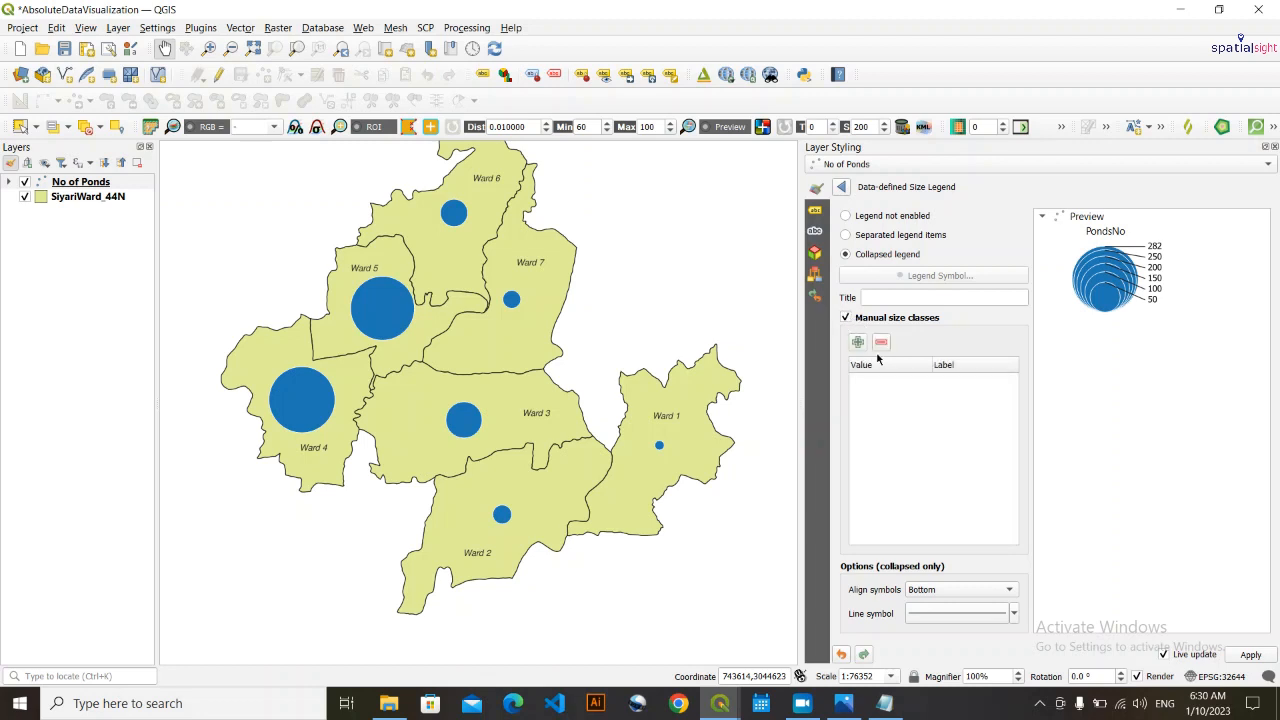
click(856, 342)
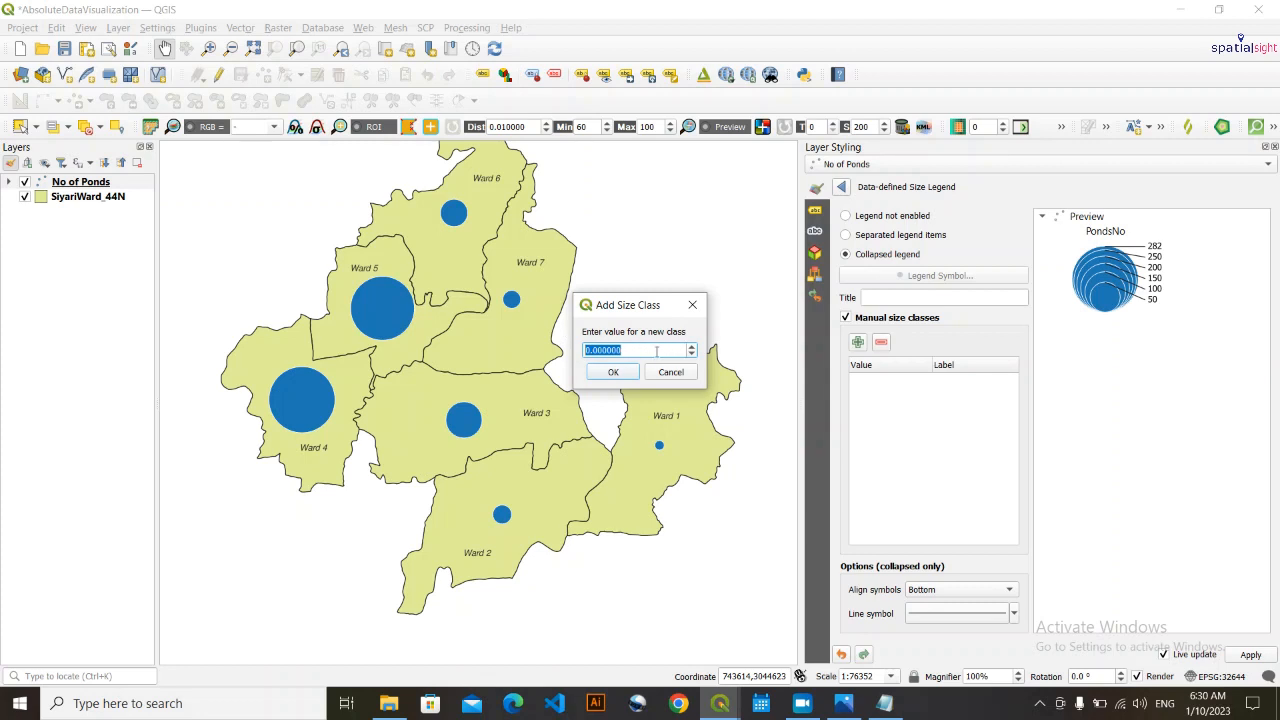
text(2)
click(603, 372)
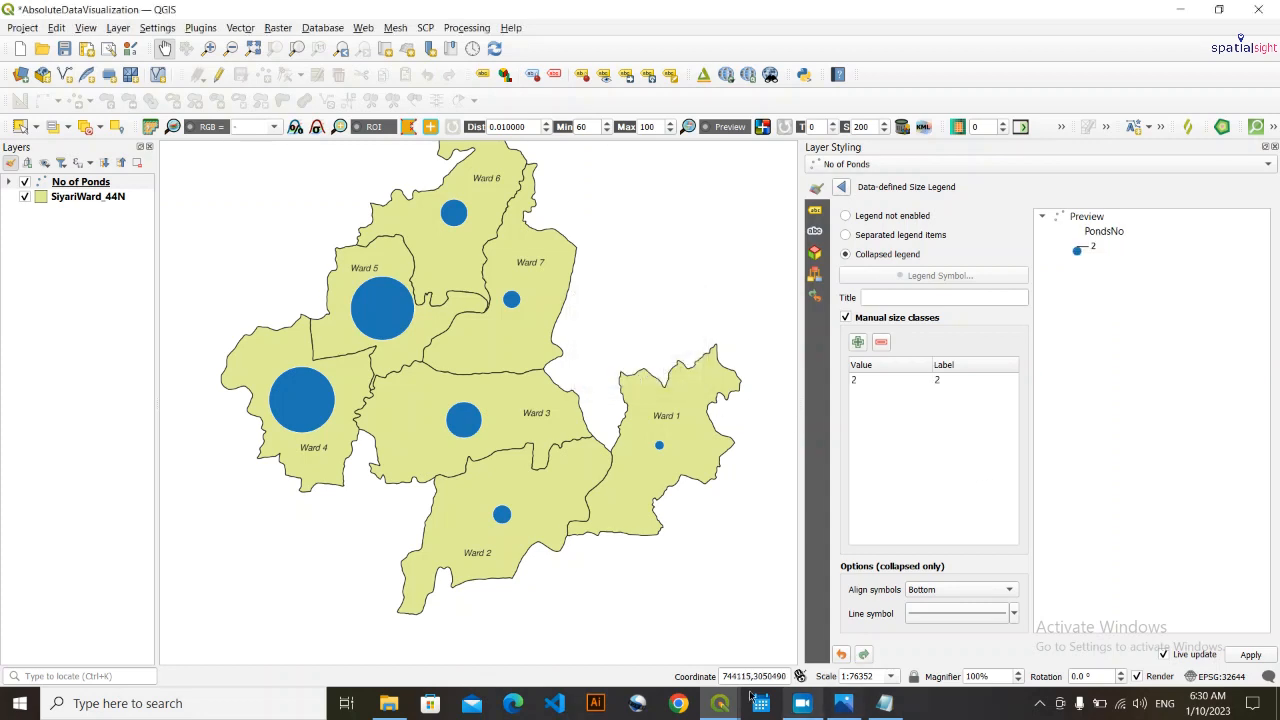
- Close the leftover attribute tables, consult the No of Ponds table, and add size classes 12, 14, 39, 77, 263 and 282
mouse_move(709, 708)
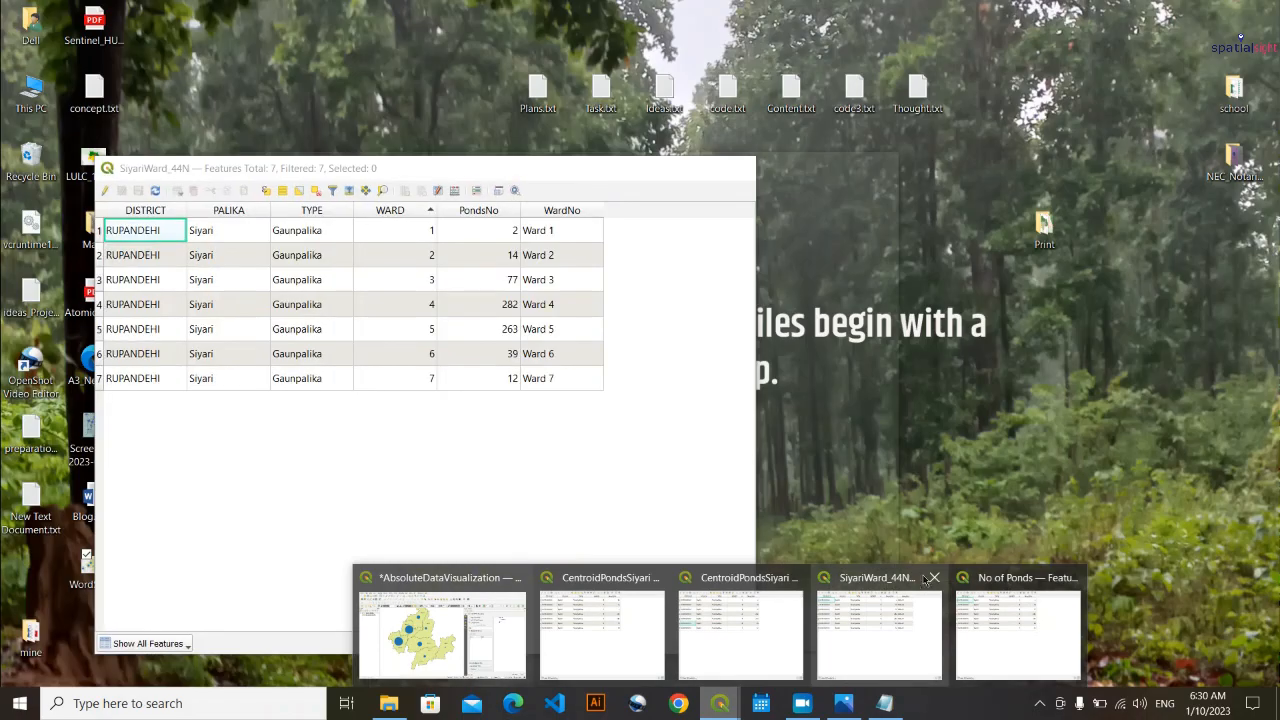
click(932, 578)
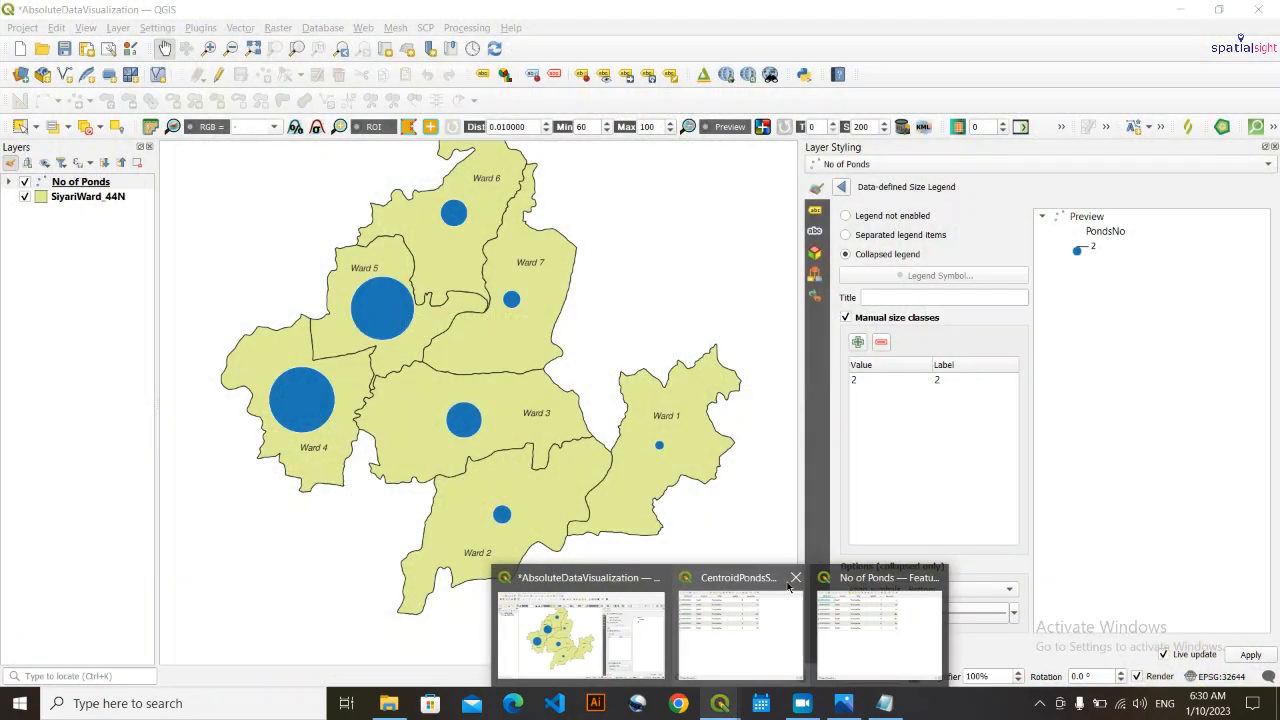
click(796, 578)
click(814, 606)
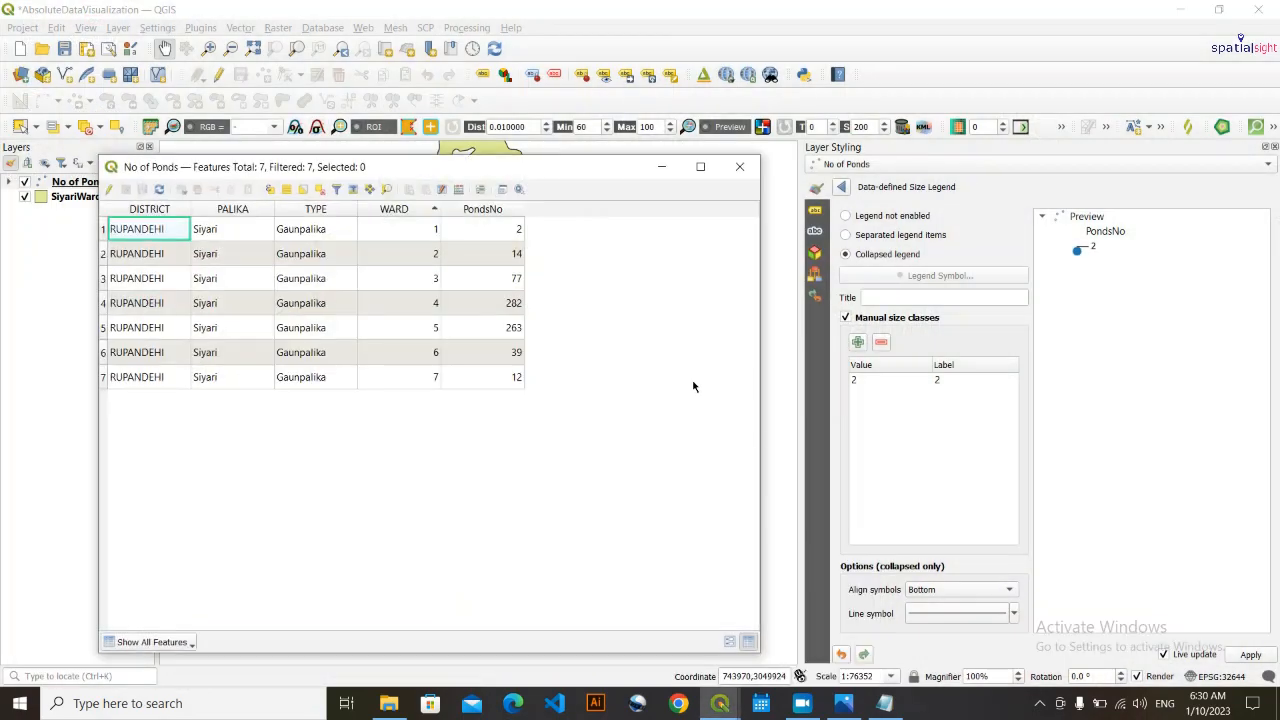
click(661, 167)
text(14)
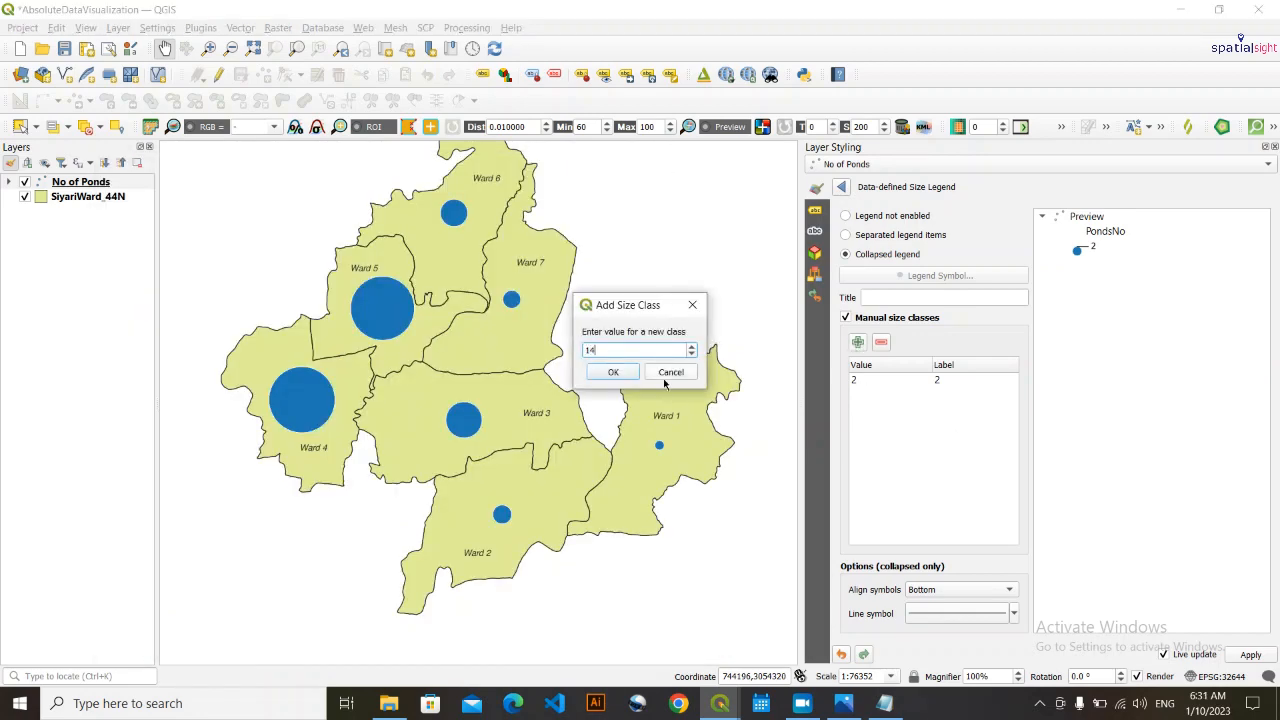
key(Return)
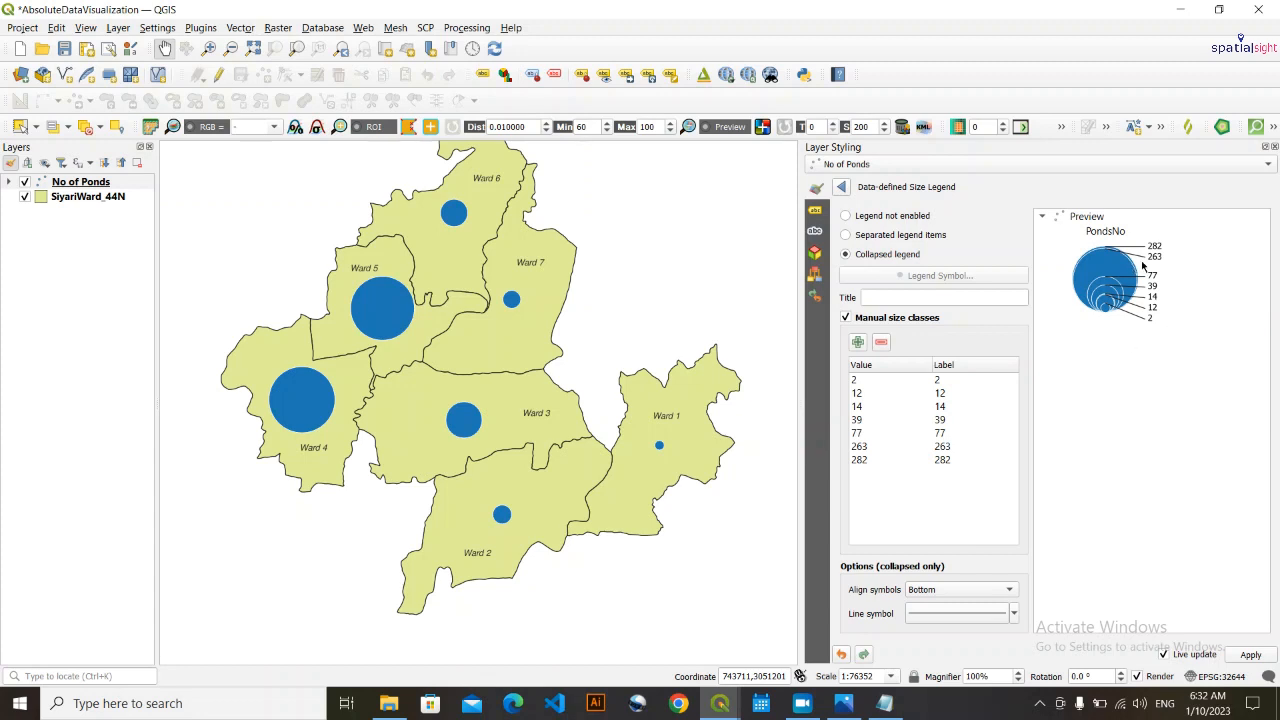
- Expand the size legend under the No of Ponds layer, centre the whole map in view and save the project
click(11, 182)
click(86, 407)
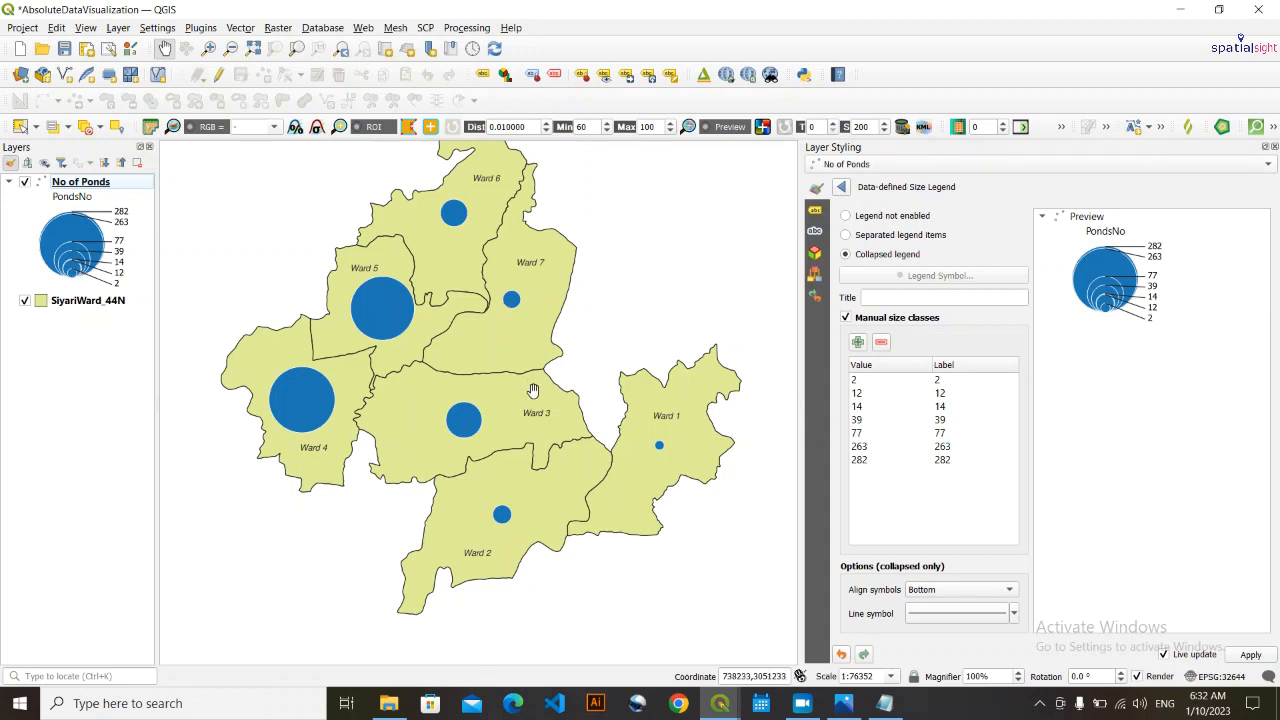
drag(500, 330, 526, 344)
click(95, 368)
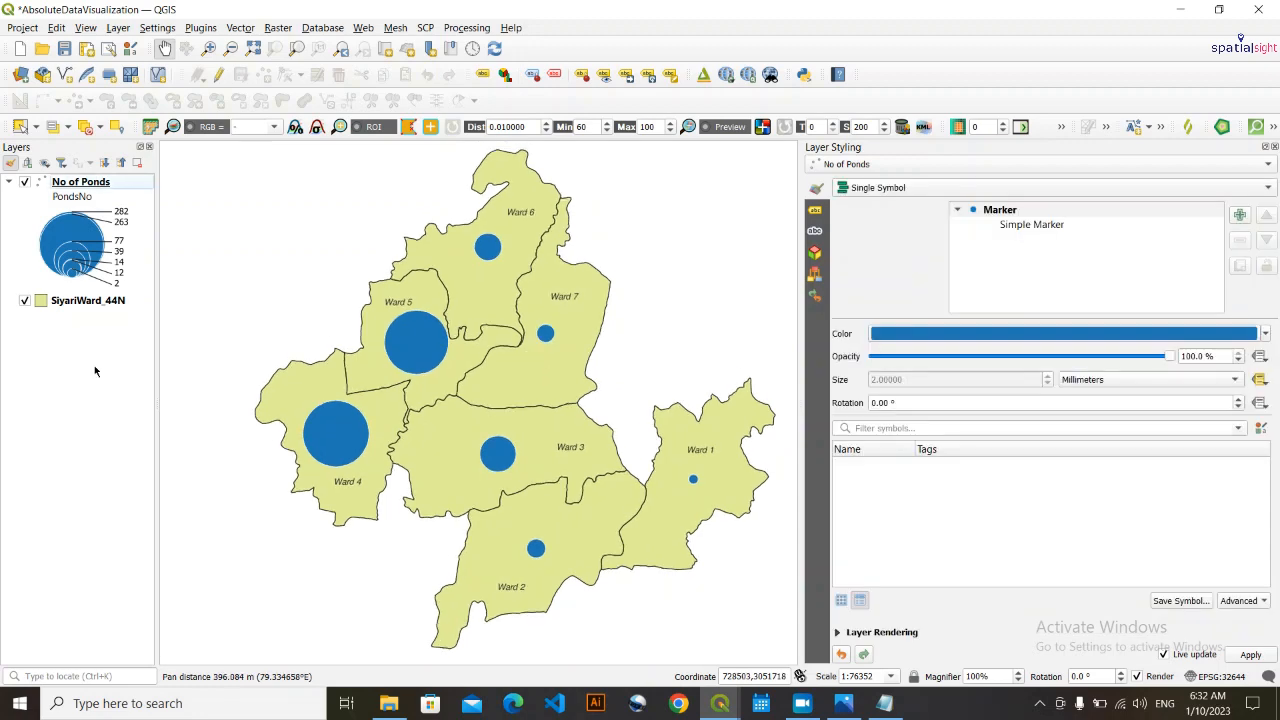
- Create a new print layout titled PondsNew
click(23, 29)
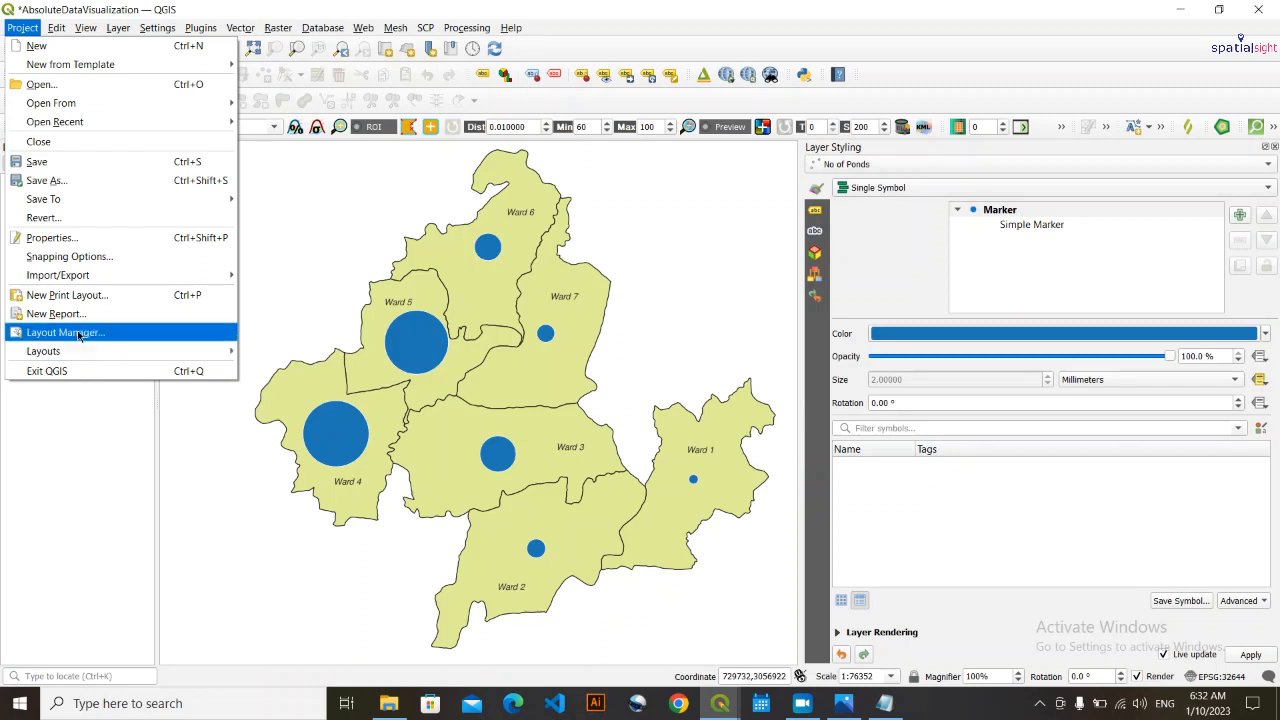
click(96, 298)
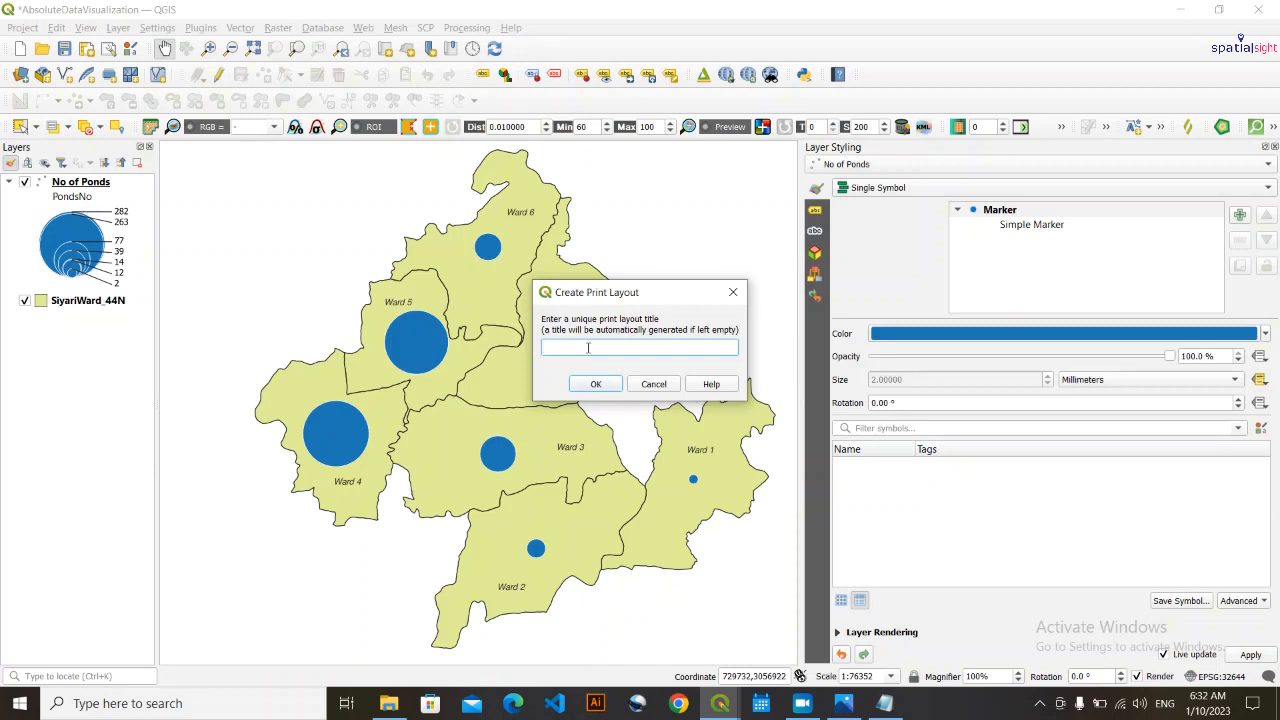
text(PondsNew)
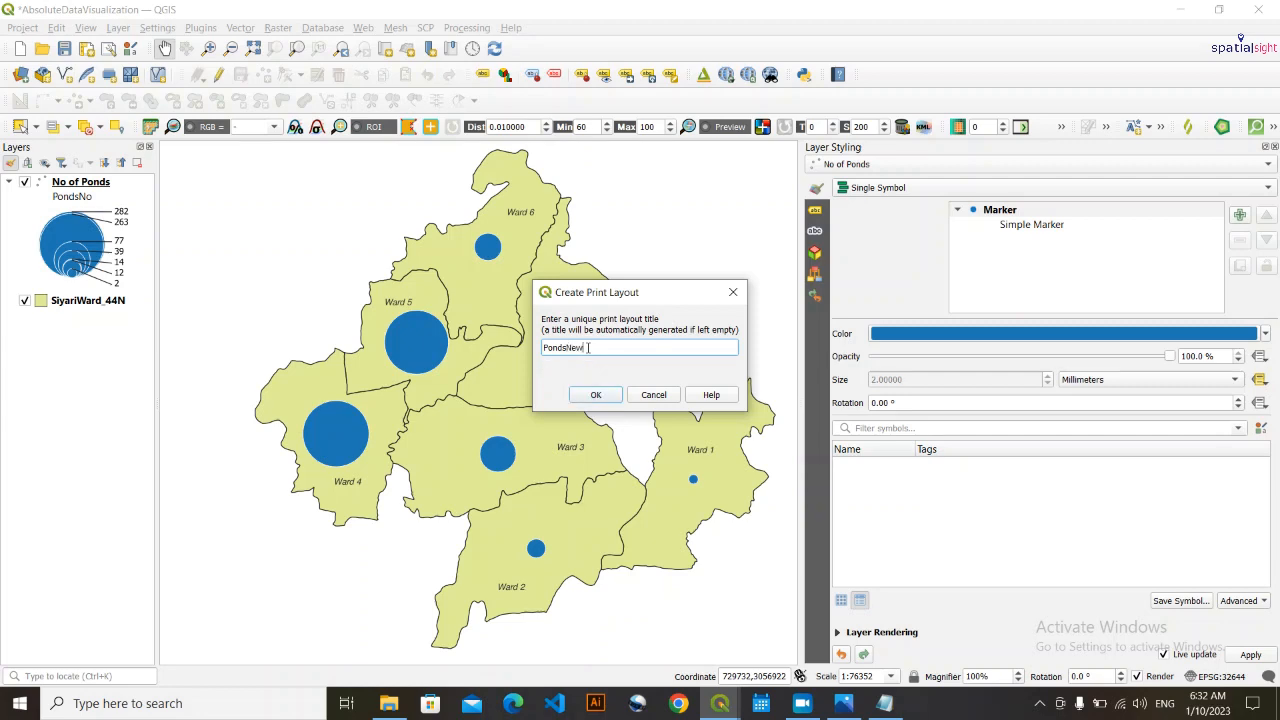
key(Return)
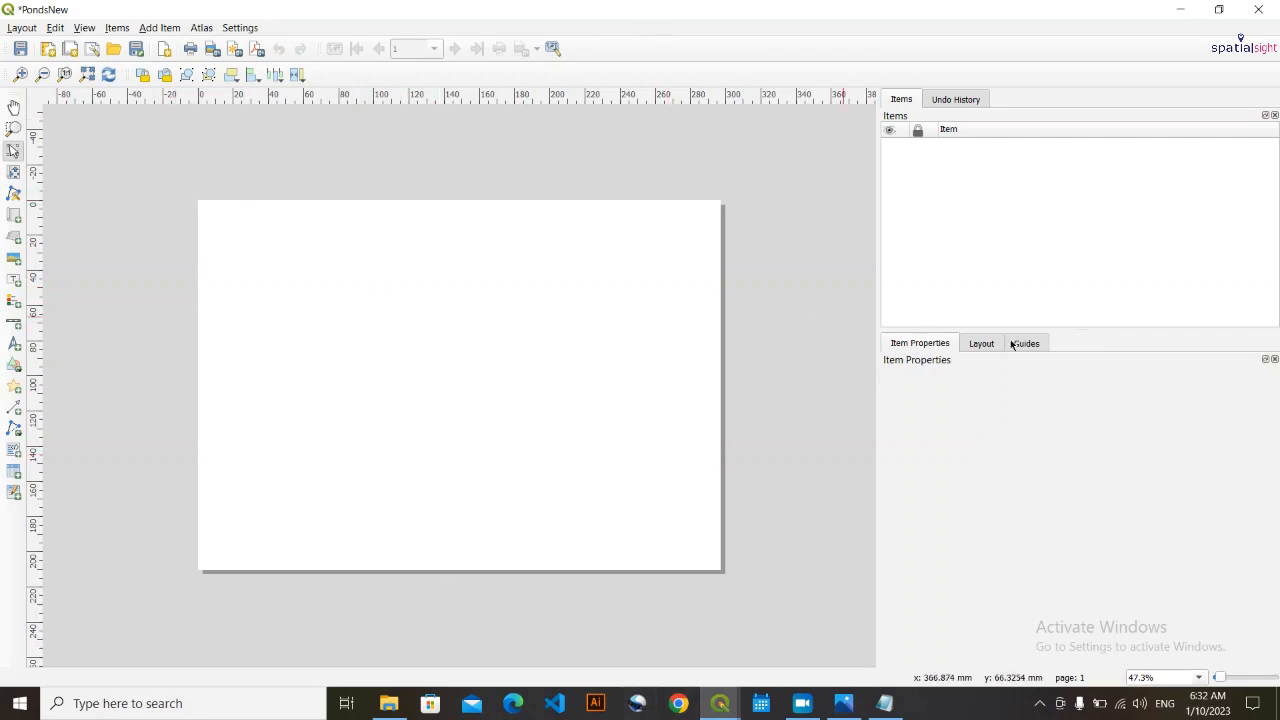
- Set the layout page size to A6 and display the page at 100% zoom
right_click(297, 285)
click(395, 327)
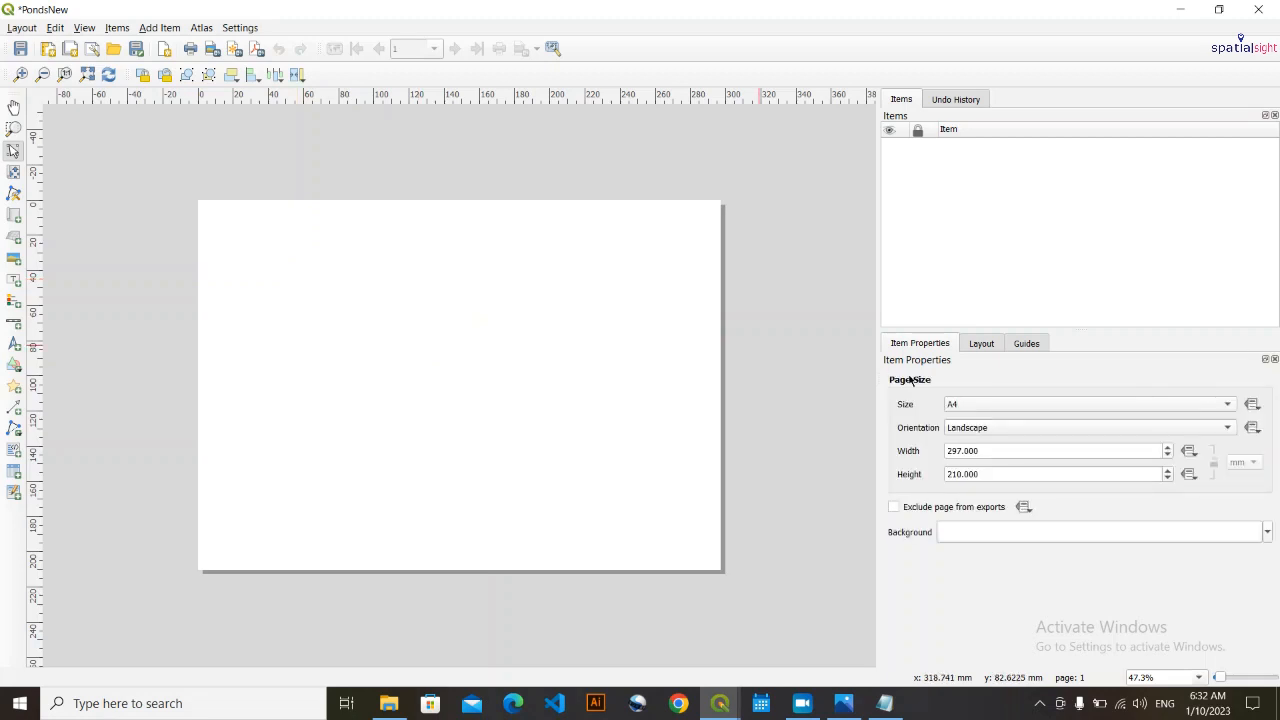
click(990, 404)
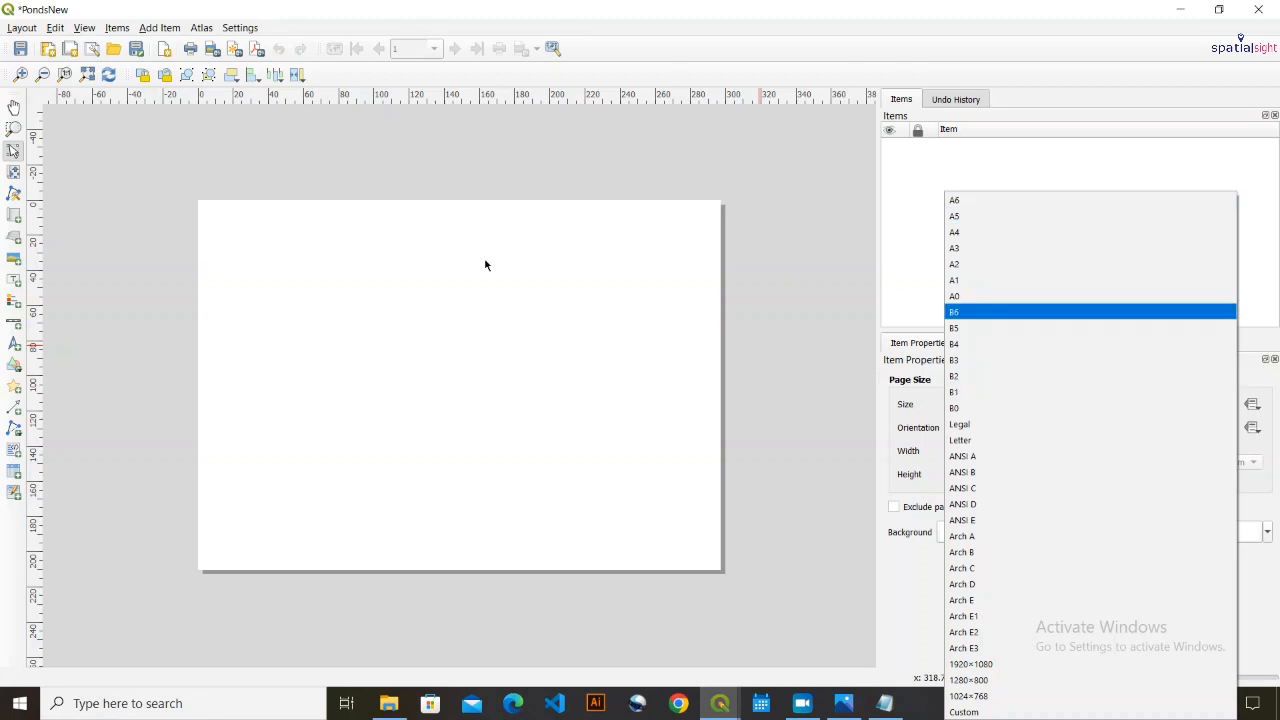
click(968, 202)
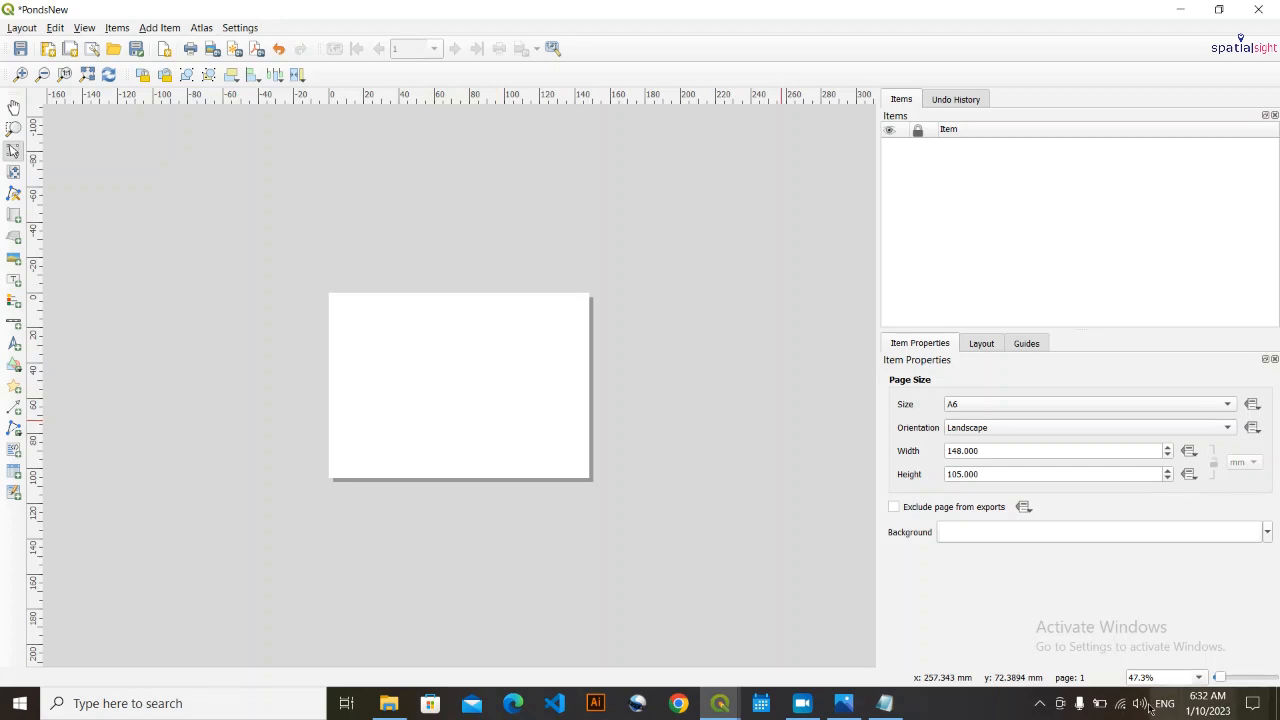
click(1199, 678)
click(1168, 632)
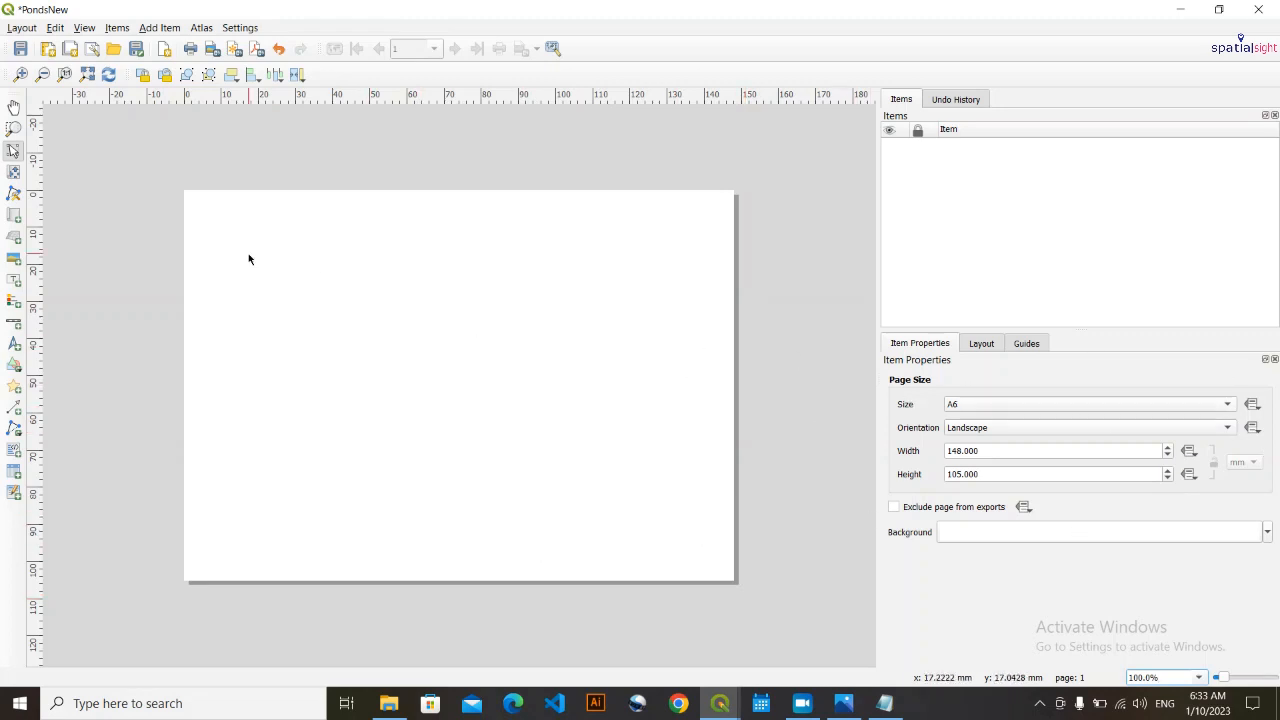
- Draw a rectangle as a border frame just inside the edges of the A6 page
click(159, 27)
click(360, 206)
mouse_move(184, 198)
mouse_down()
mouse_move(440, 507)
mouse_move(681, 594)
mouse_move(725, 572)
mouse_up()
click(437, 493)
drag(187, 385, 193, 386)
drag(461, 199, 461, 197)
click(785, 346)
- Fine-tune the border rectangle's edges at 200% zoom so that it has a narrow, even margin to the page
click(1198, 678)
click(1150, 620)
click(800, 526)
drag(800, 526, 806, 597)
drag(780, 591, 780, 597)
drag(870, 480, 870, 280)
drag(803, 172, 804, 168)
drag(580, 661, 320, 661)
drag(114, 546, 107, 546)
click(1198, 678)
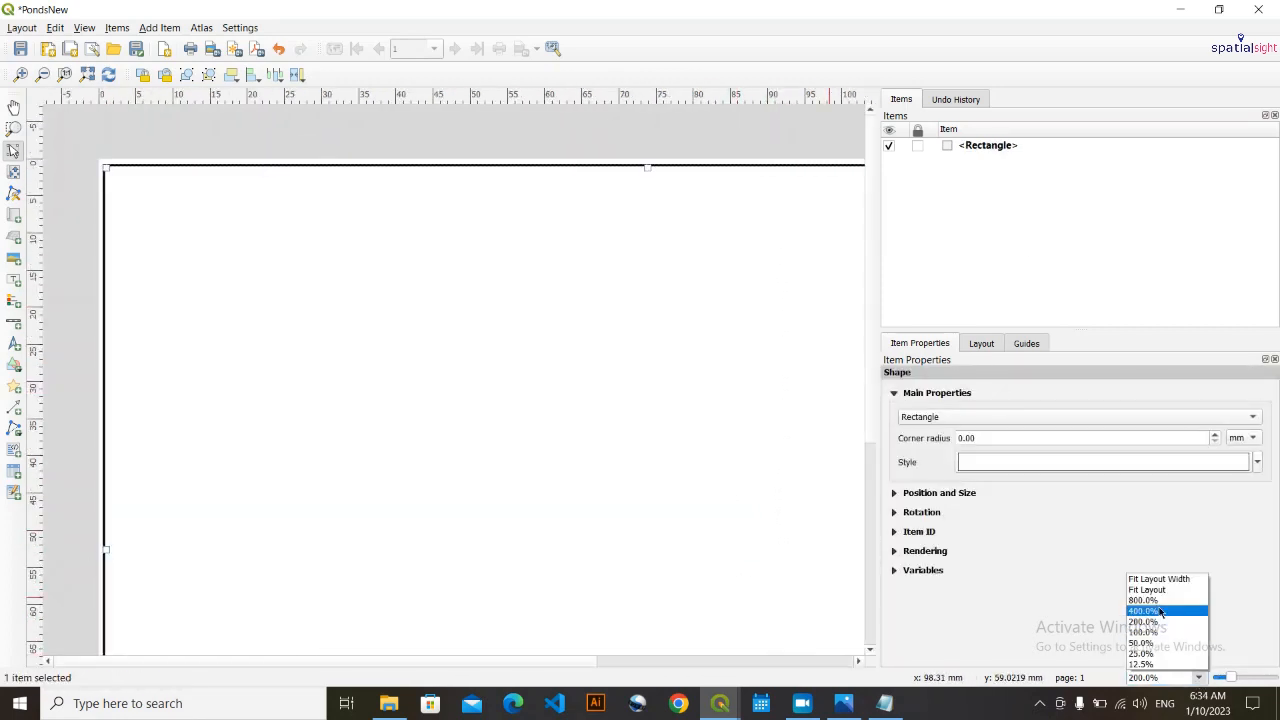
click(1143, 632)
click(848, 470)
- Add a map filling the area just inside the border frame and nudge it slightly right to centre it
click(14, 215)
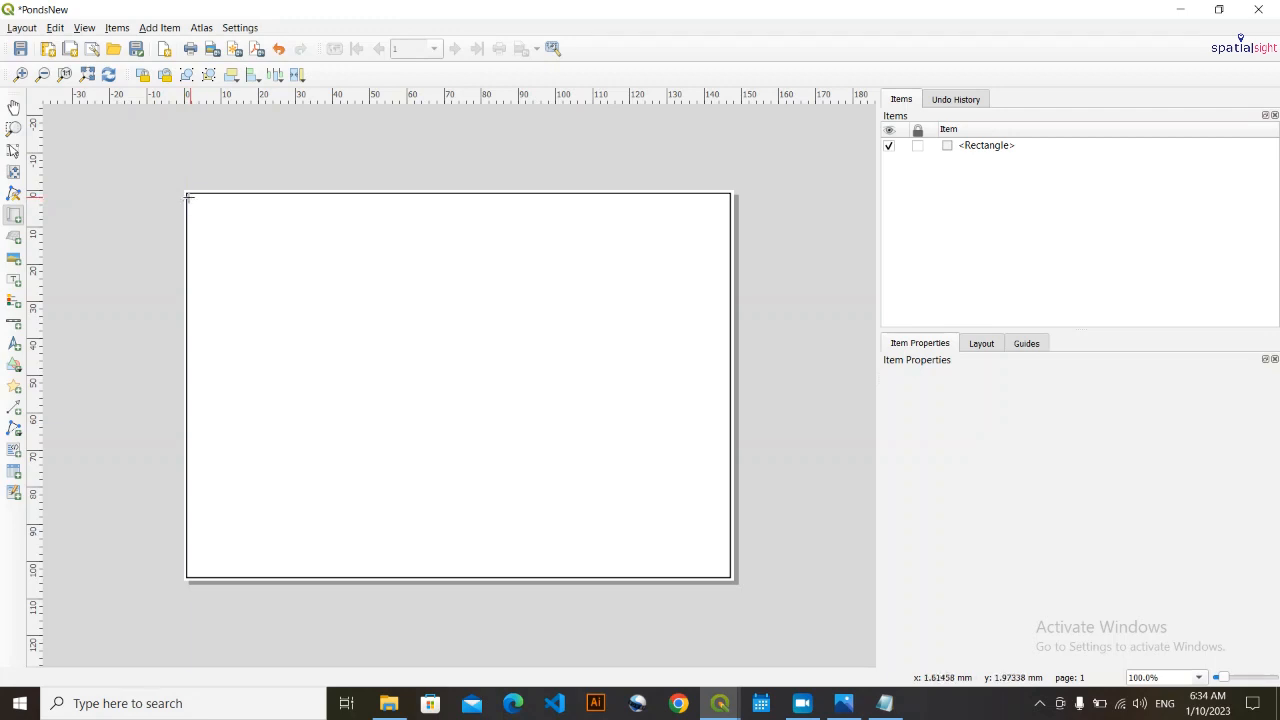
drag(188, 197, 723, 576)
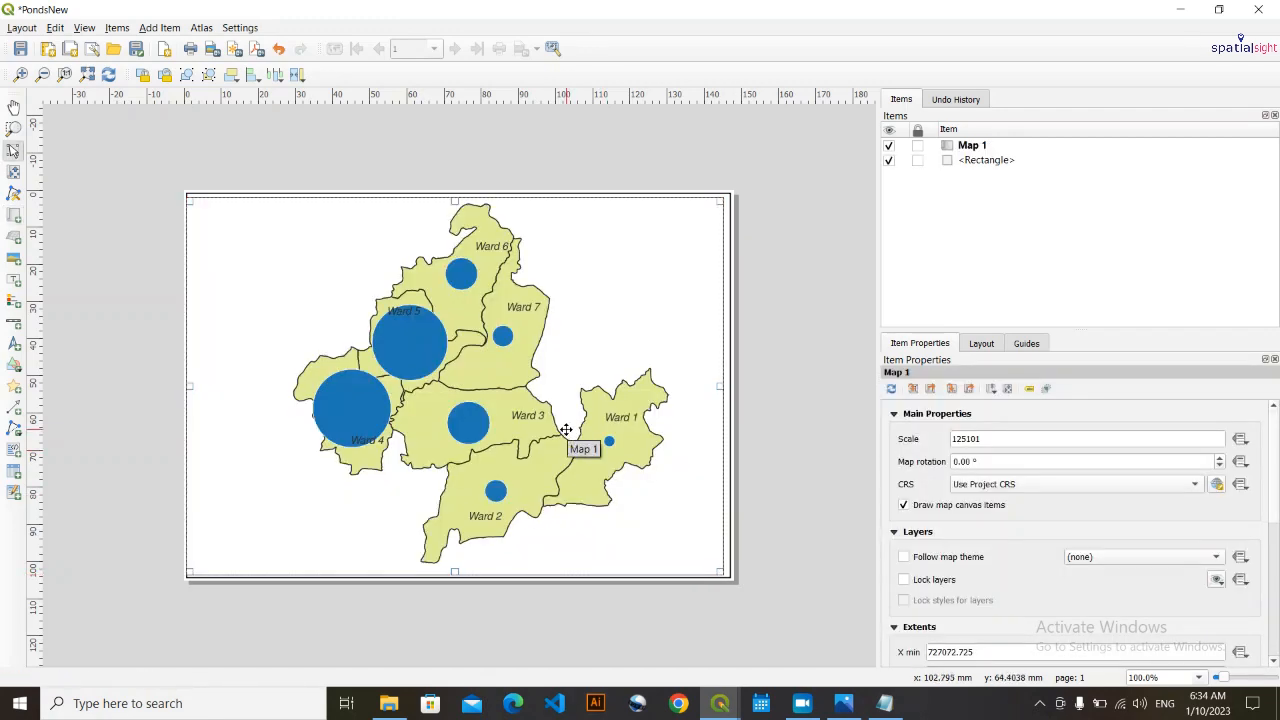
key(Right)
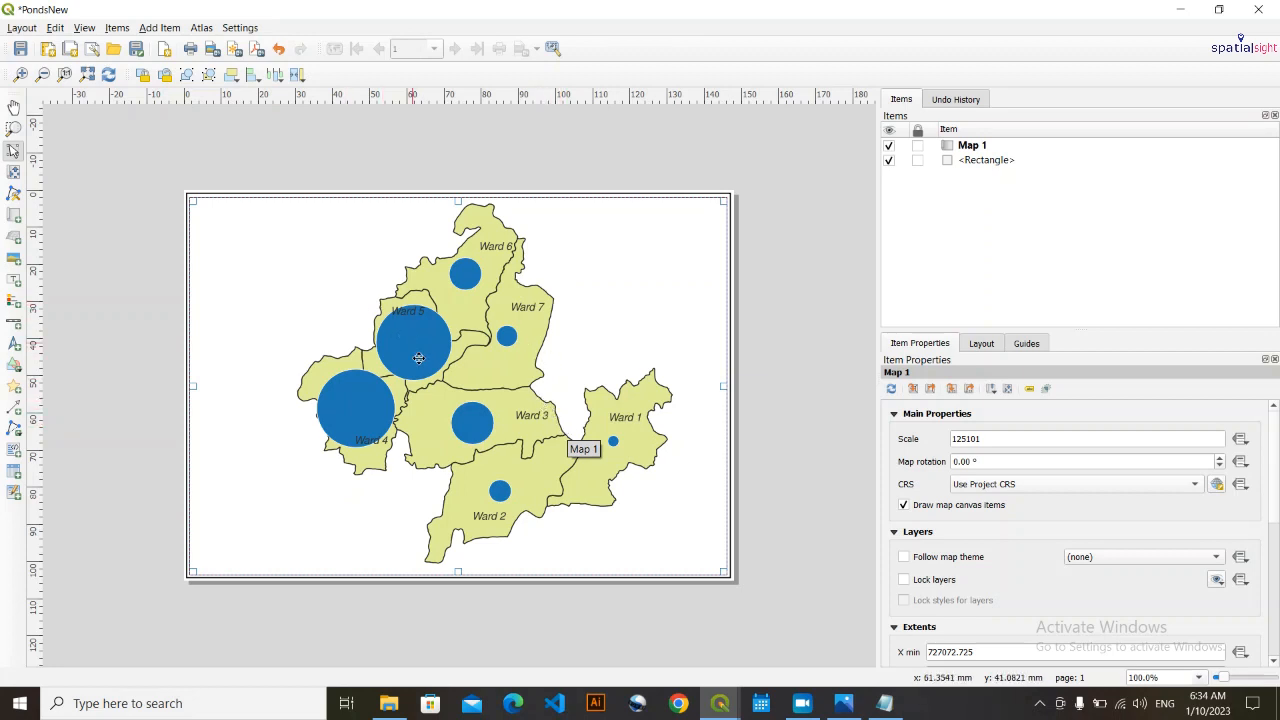
click(134, 328)
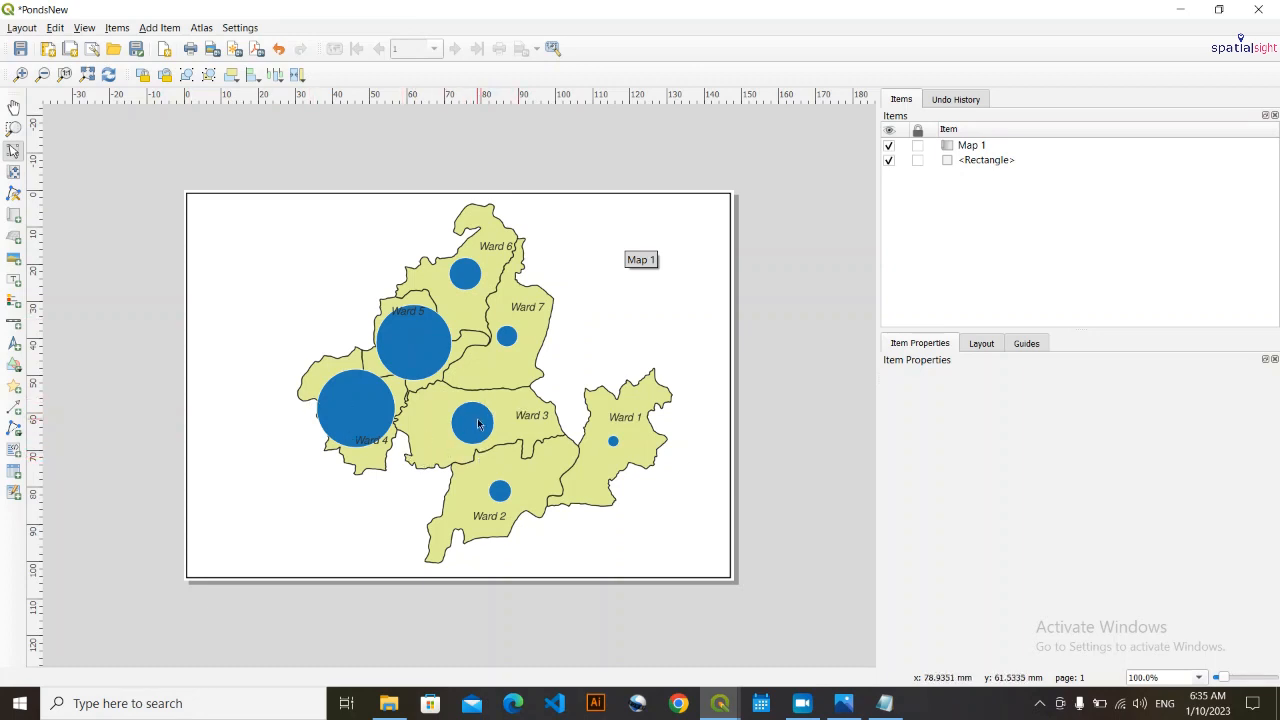
- In the main QGIS window, set the No of Ponds layer's maximum symbol size to 16, then return to the PondsNew layout
click(1178, 8)
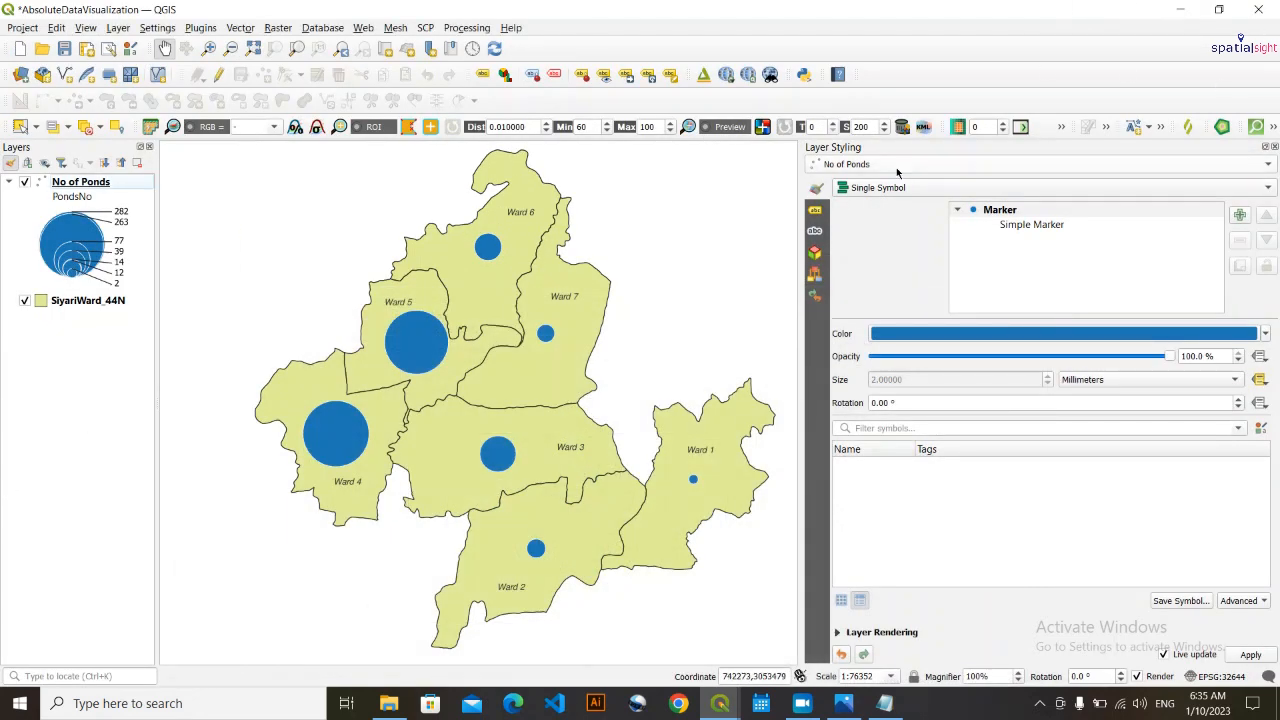
click(1266, 381)
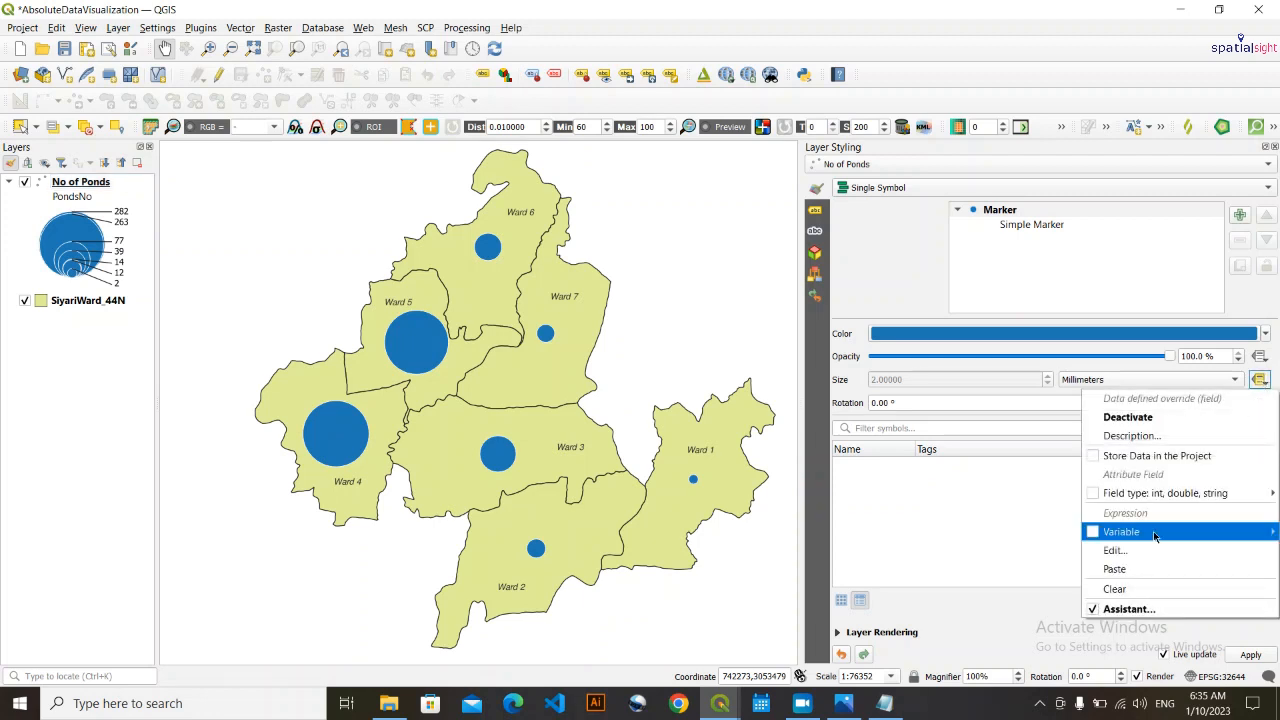
click(1155, 610)
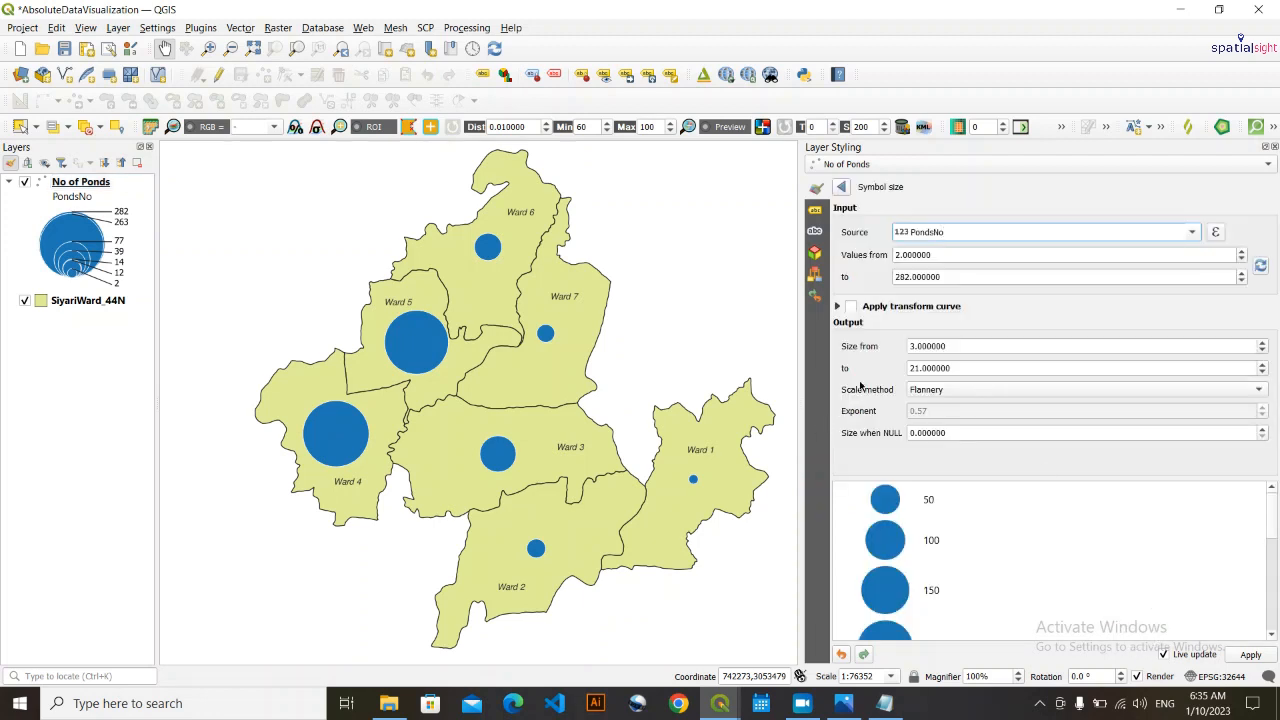
scroll(946, 368, down, 2)
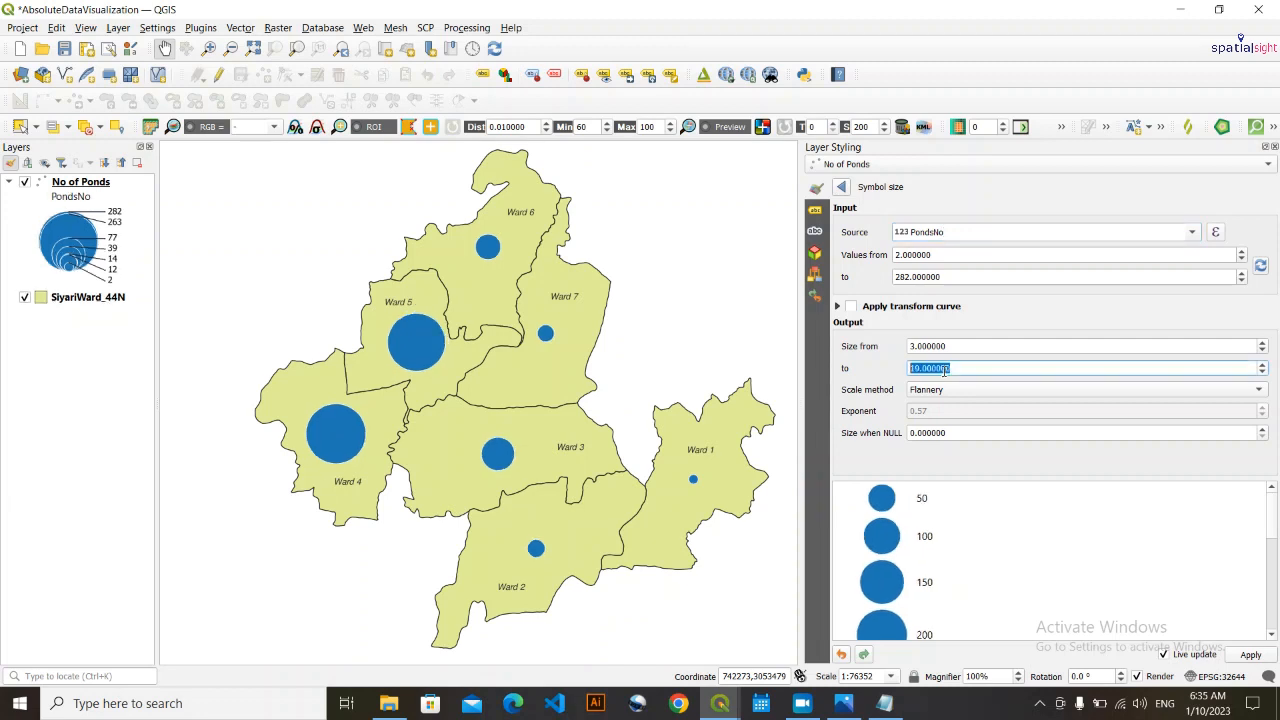
scroll(944, 370, down, 3)
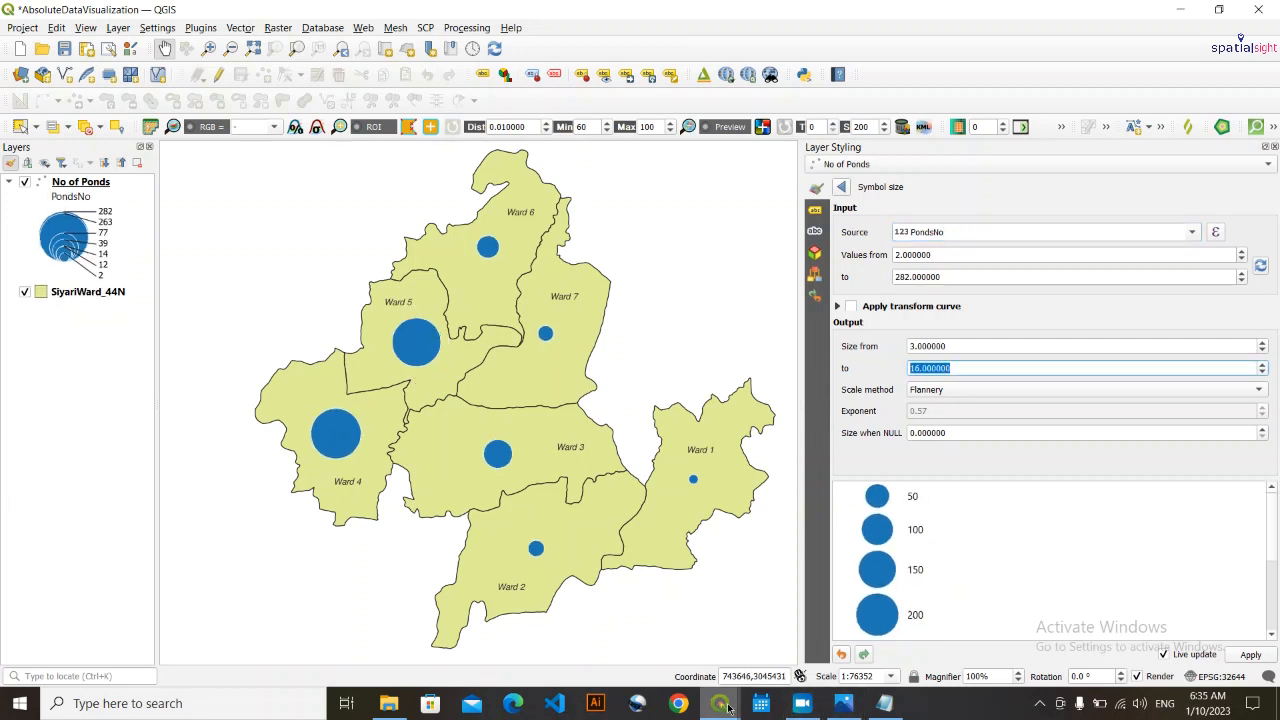
mouse_move(728, 708)
click(829, 643)
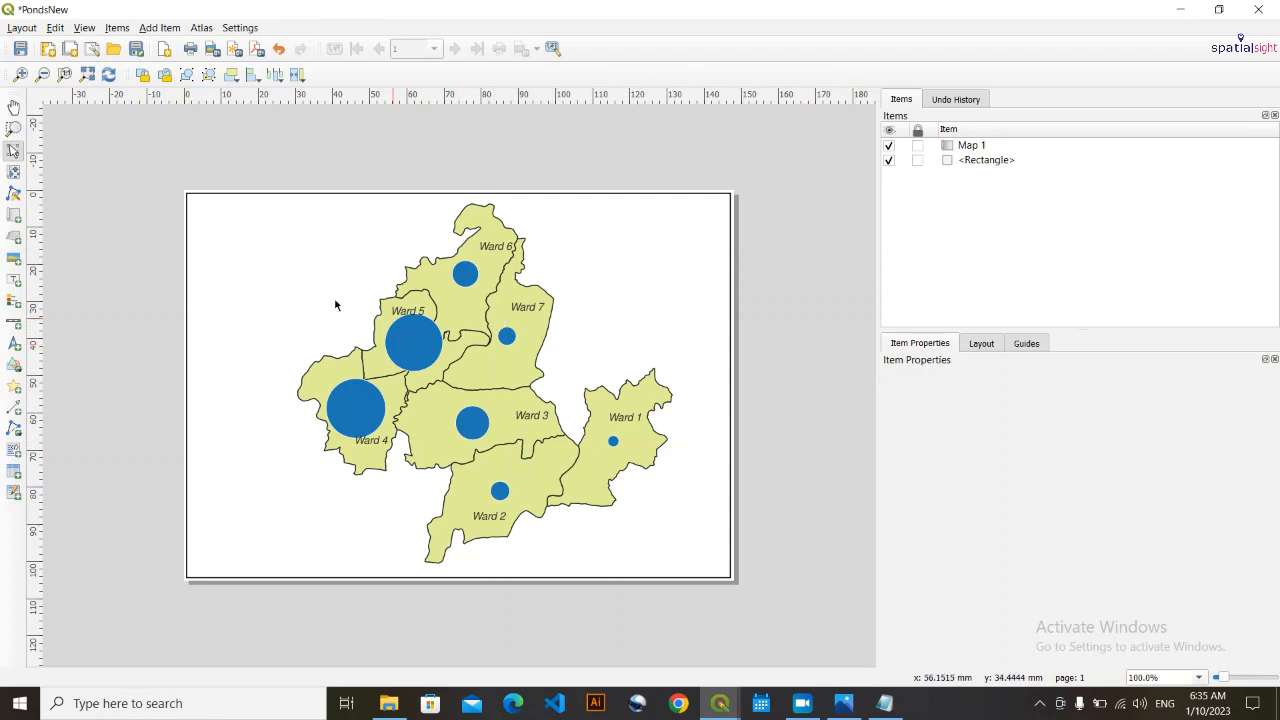
- Set the layout map's scale to 125100
click(467, 338)
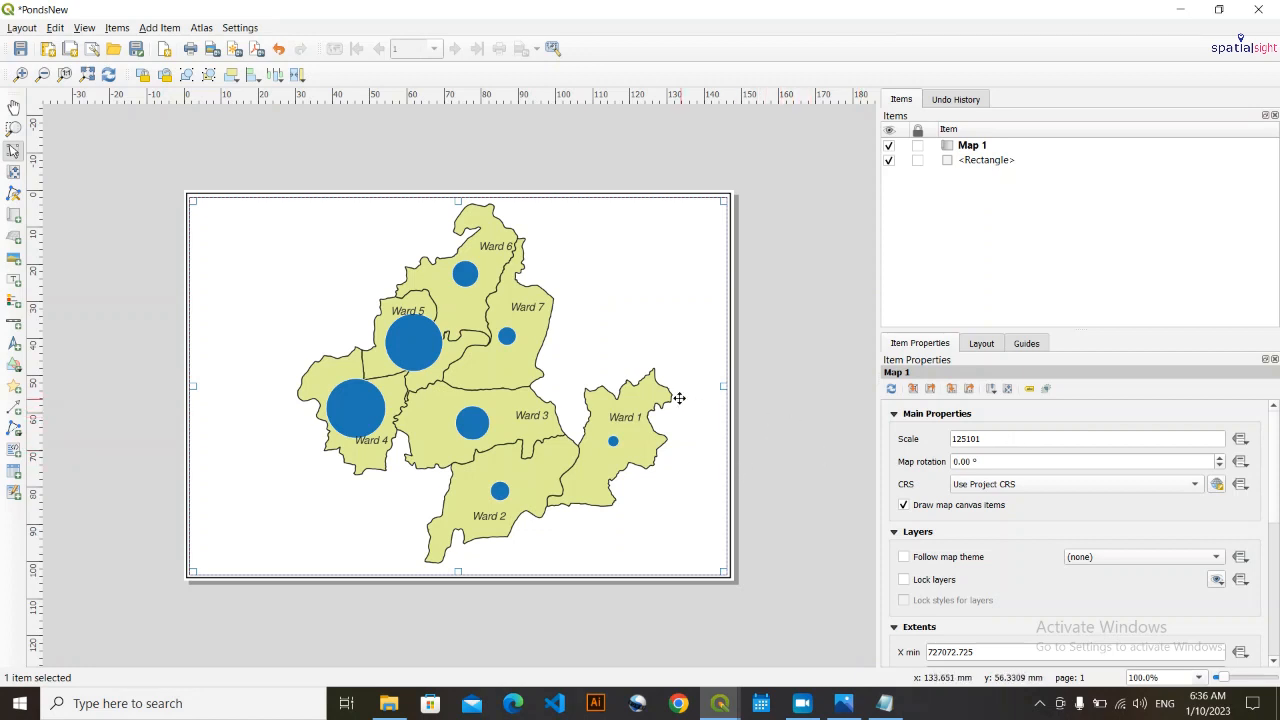
click(997, 438)
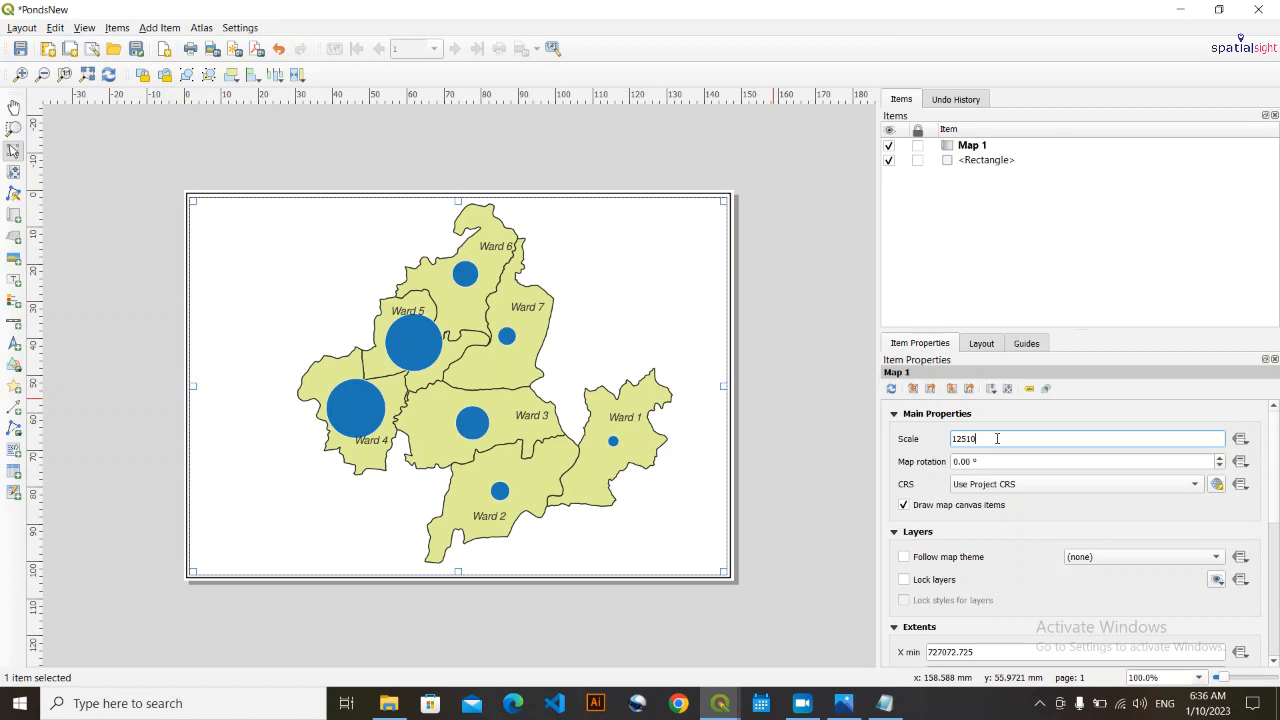
key(Return)
click(826, 358)
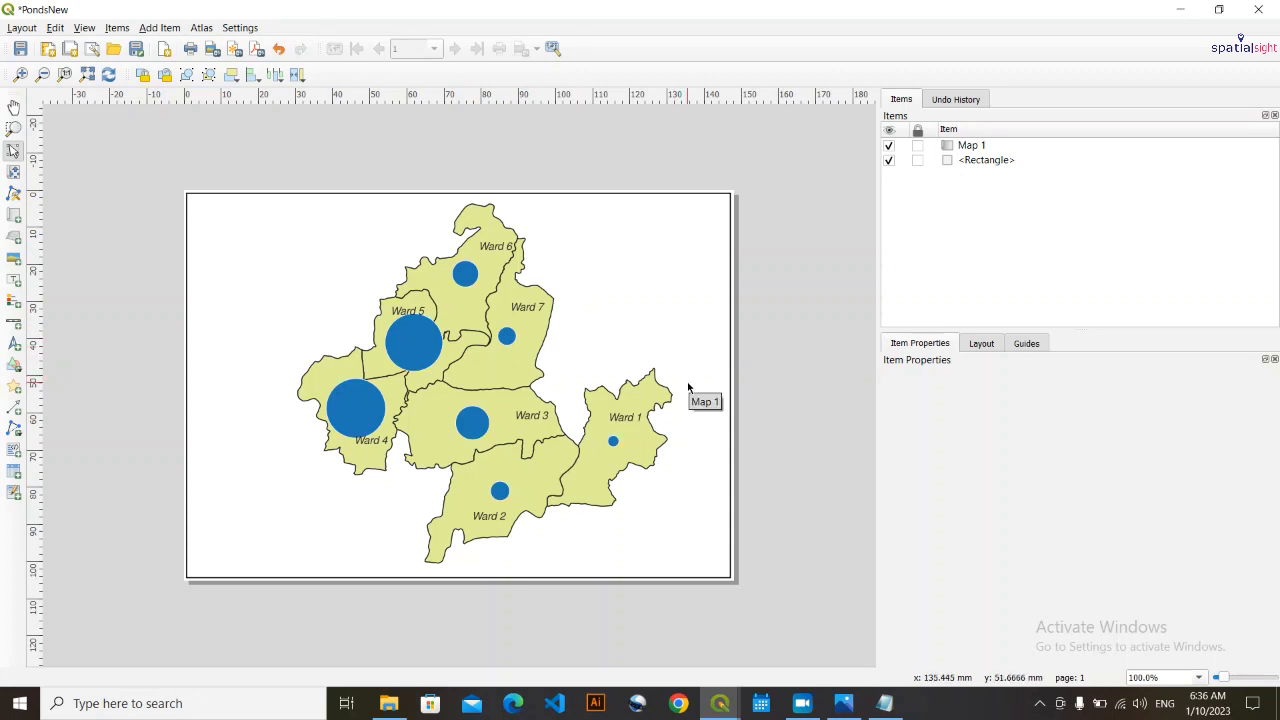
- Try another scale for the layout map, then set it to 135100
click(544, 427)
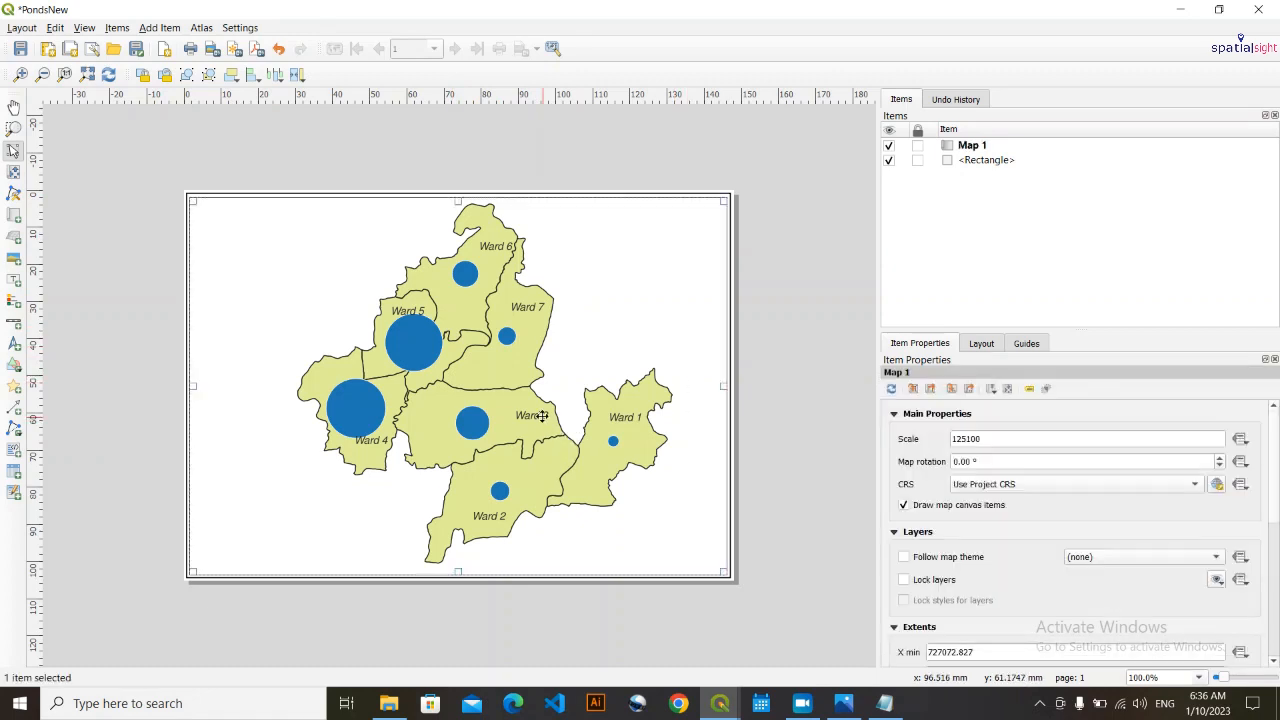
double_click(1000, 442)
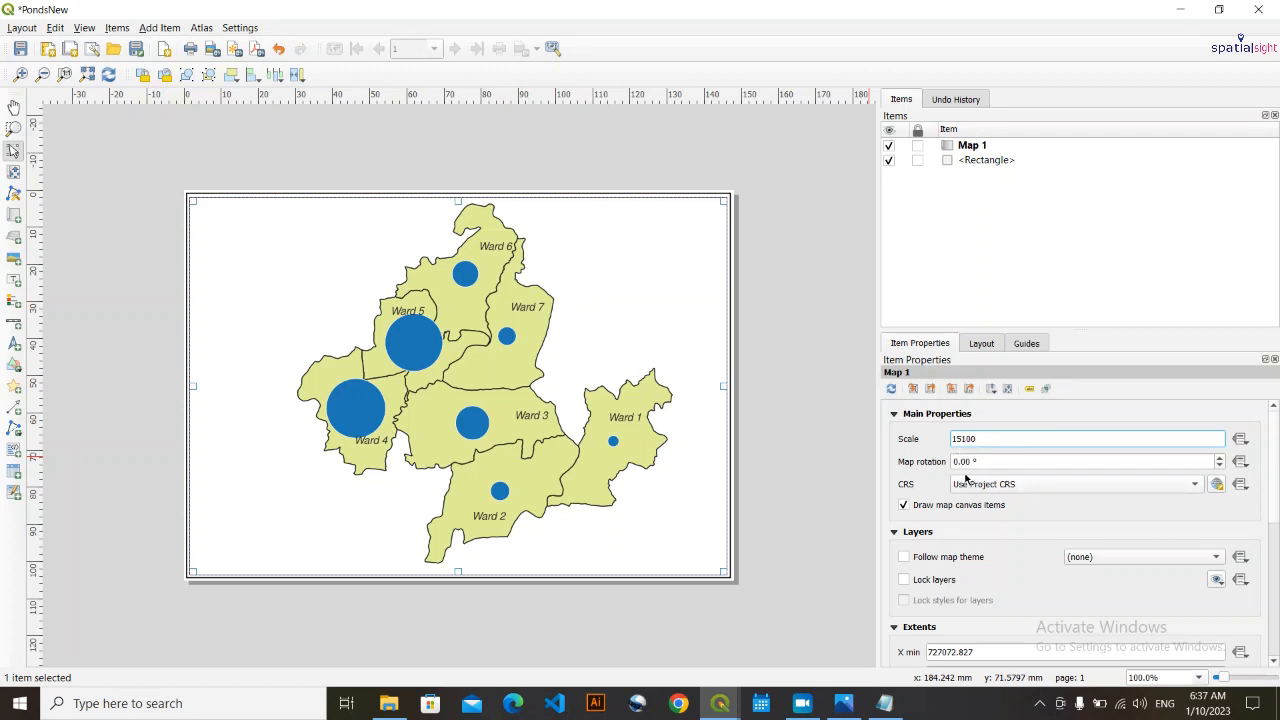
key(Return)
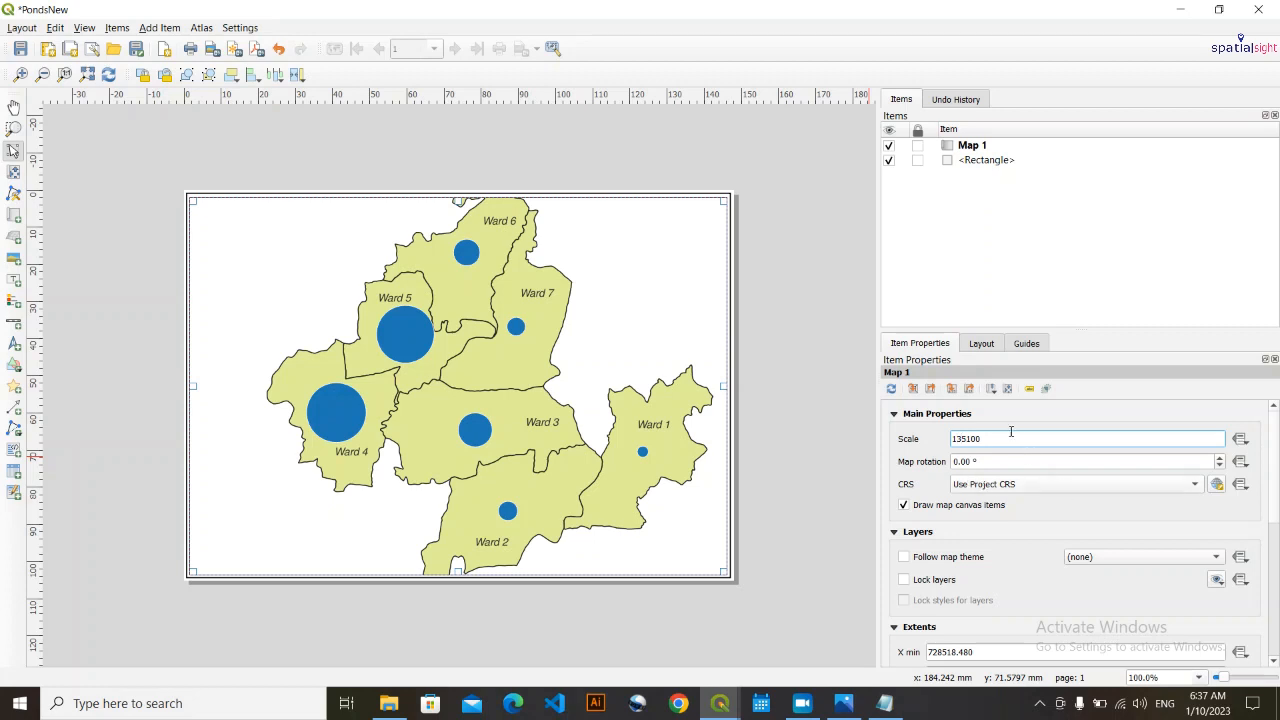
key(Return)
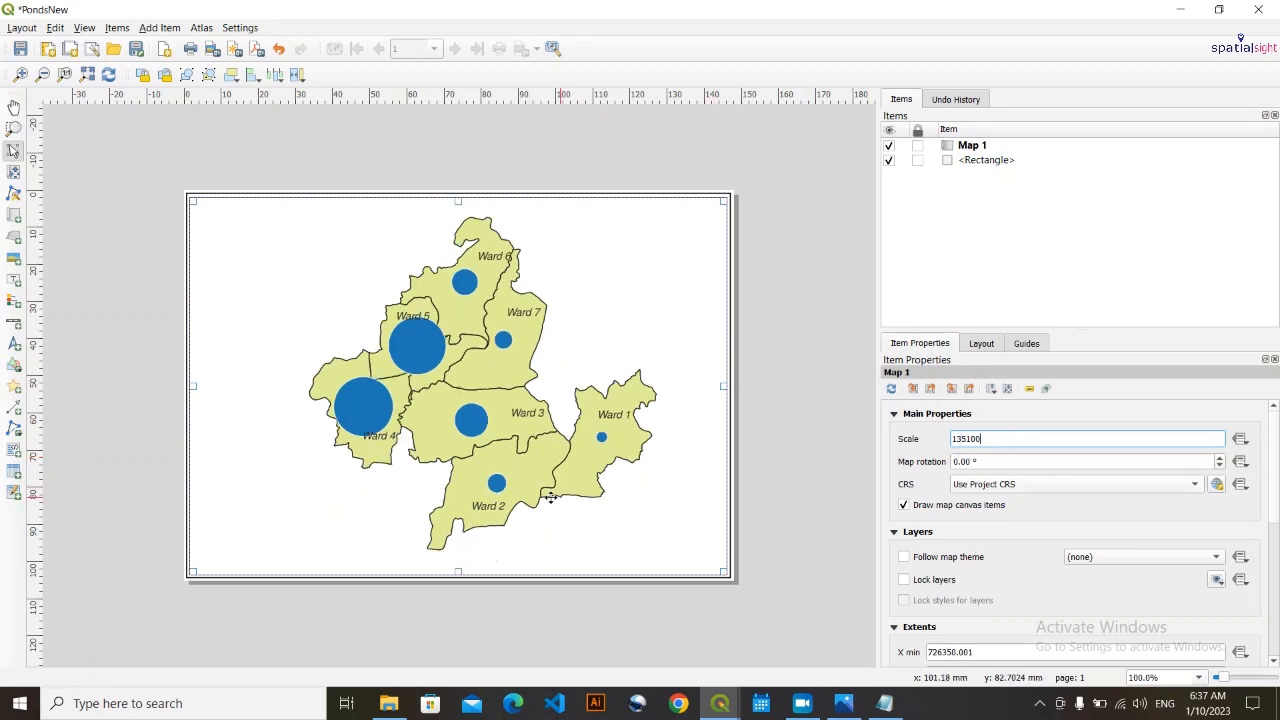
click(846, 496)
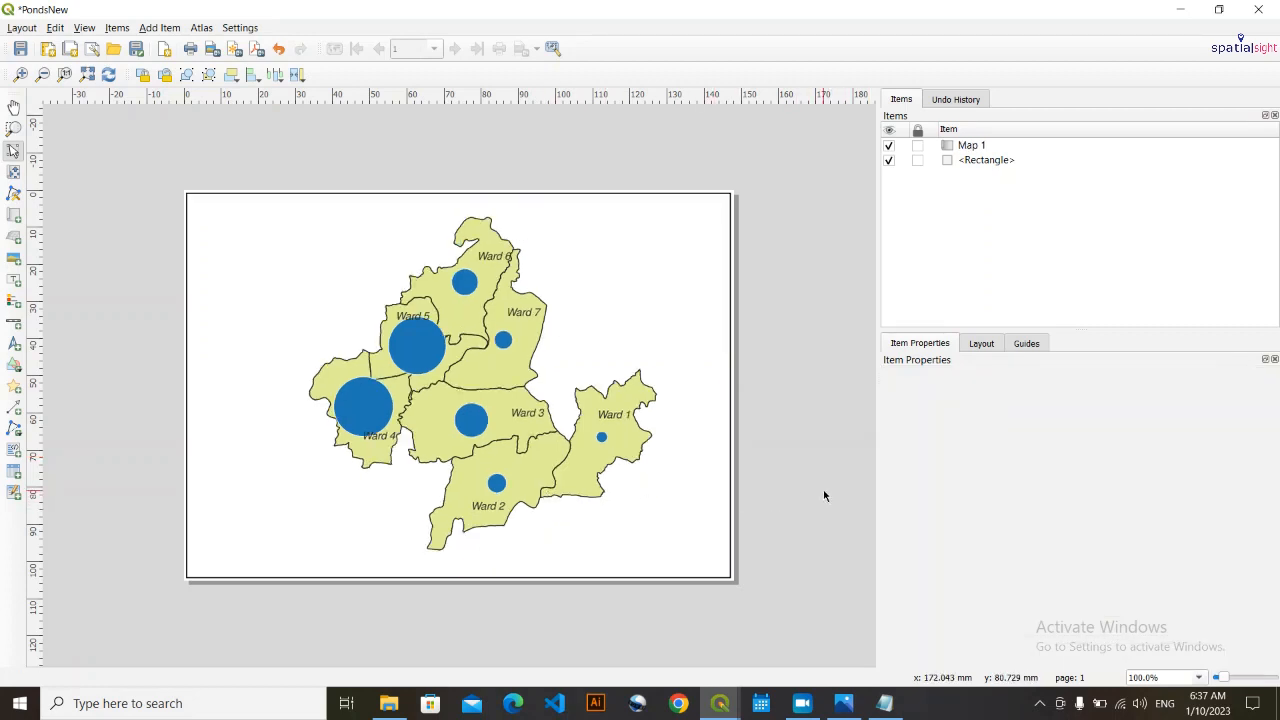
- Set the layout map's scale to 135115
click(528, 434)
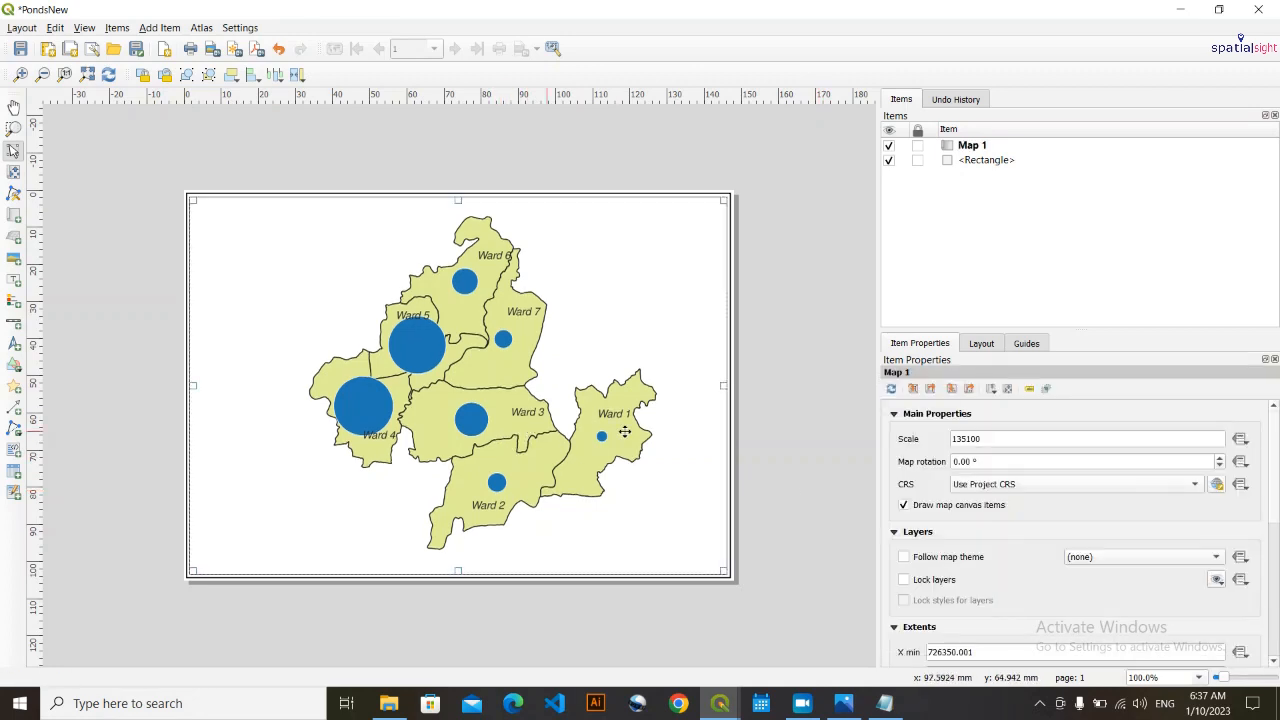
click(988, 439)
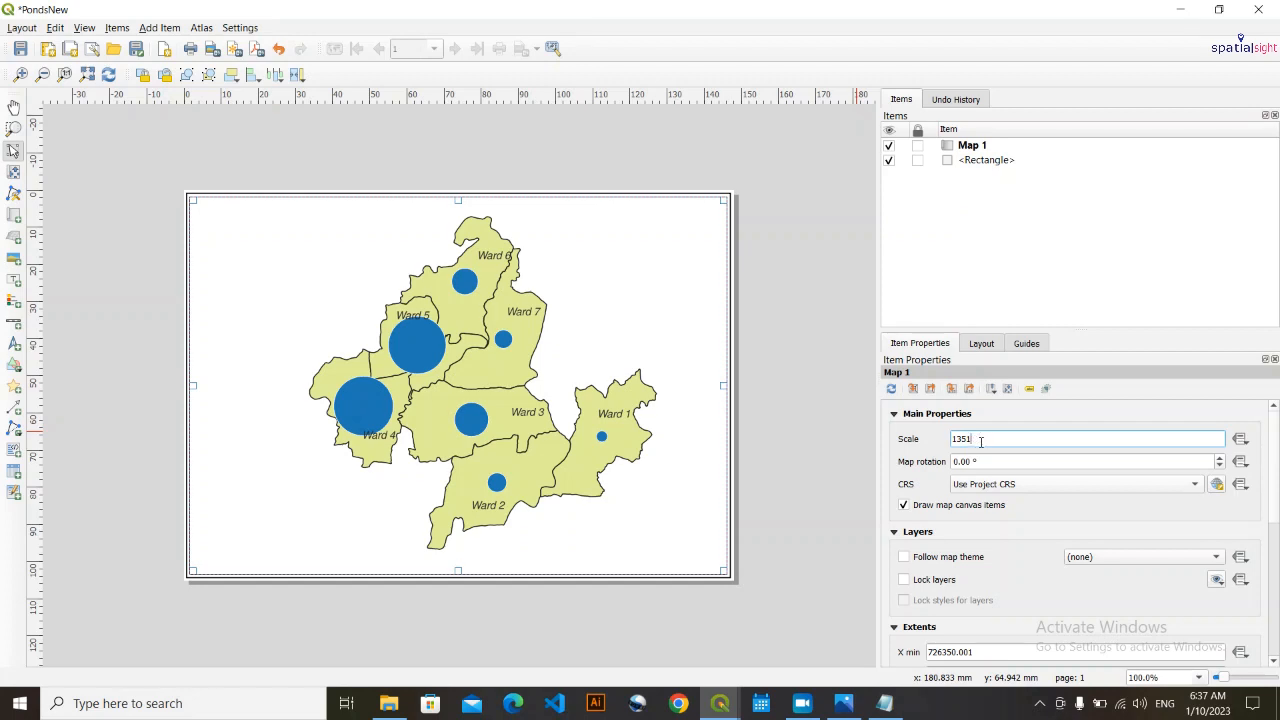
key(Return)
click(813, 399)
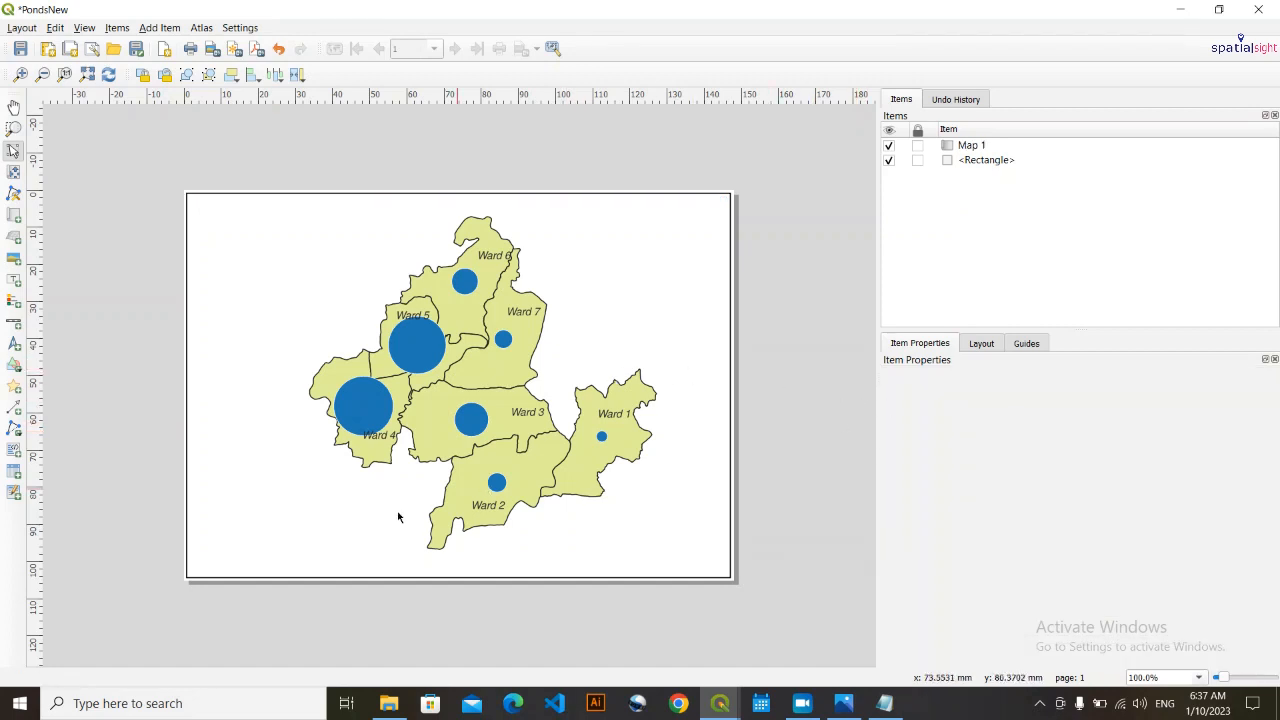
- Copy the layout map's scale value and apply it to the main QGIS map canvas as 1:135115
click(565, 411)
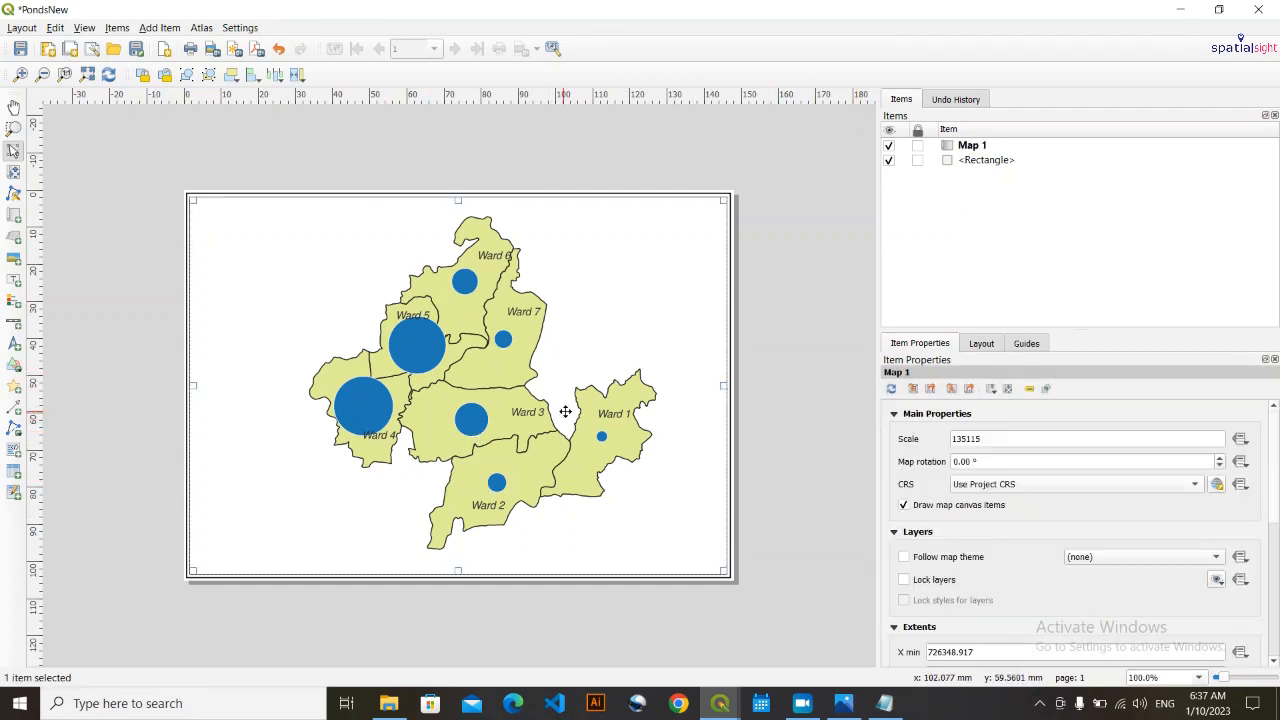
click(851, 357)
click(546, 359)
double_click(1013, 438)
key(ctrl+c)
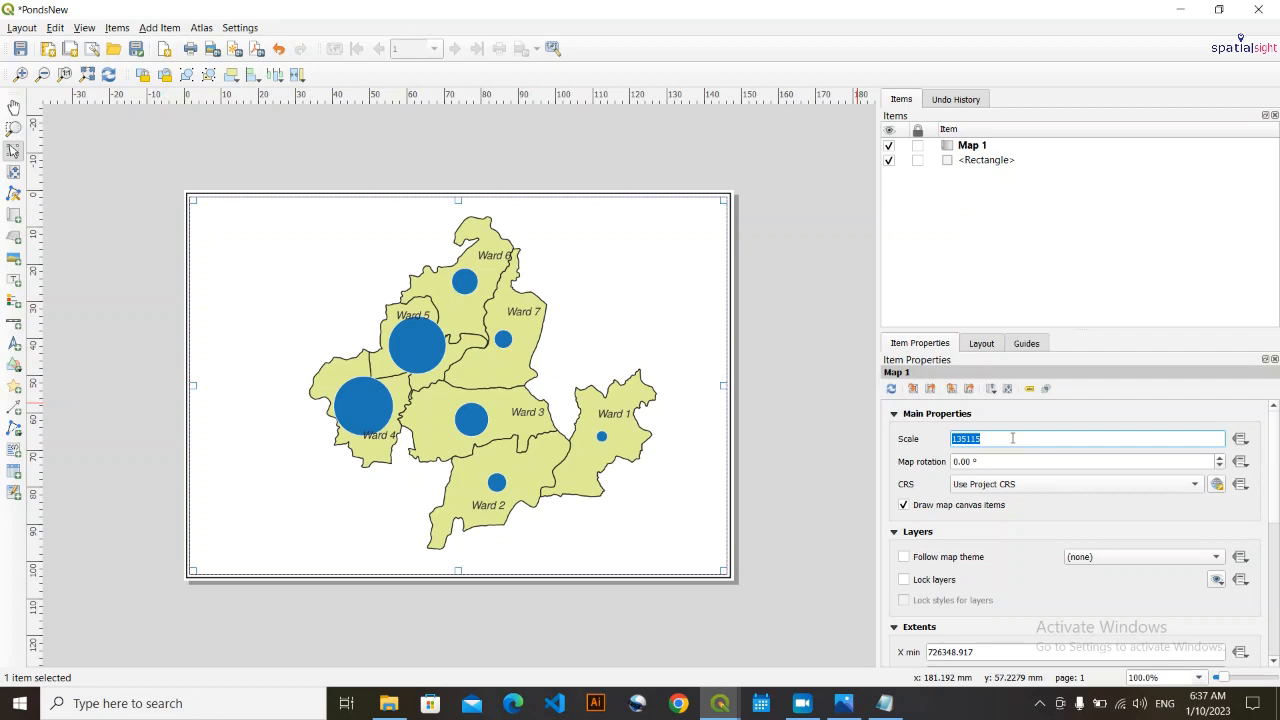
click(1180, 9)
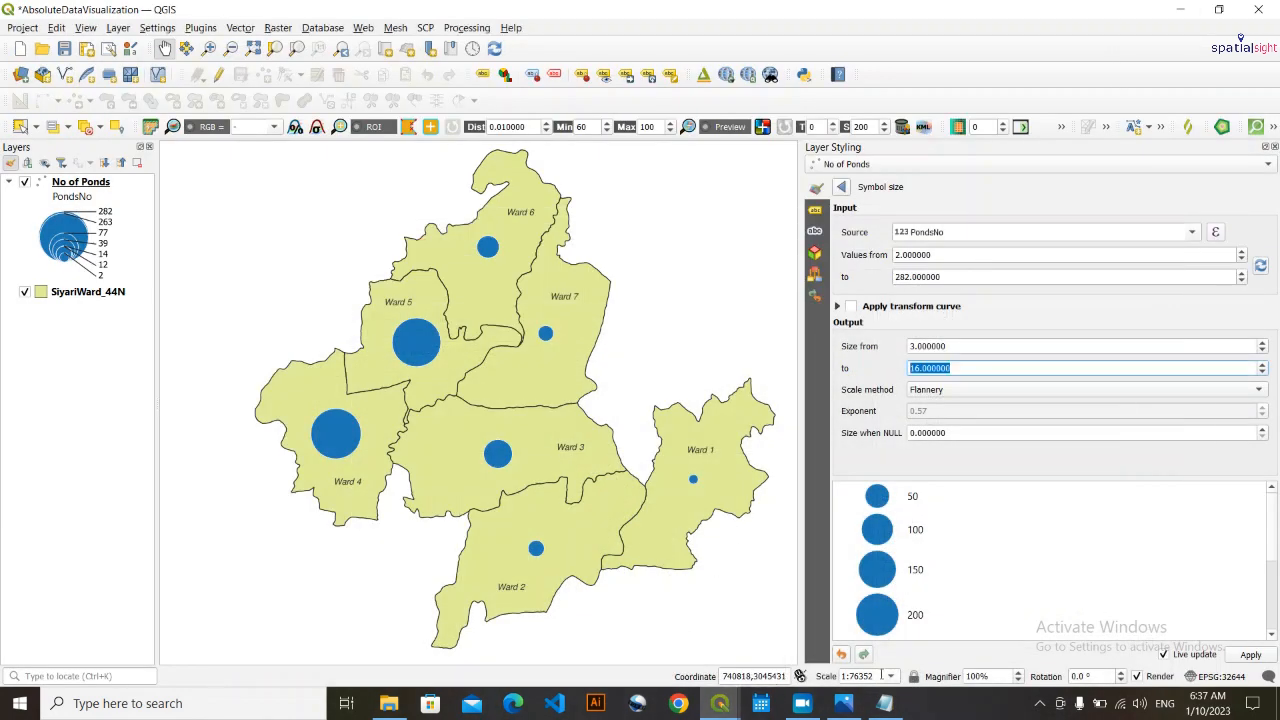
double_click(855, 677)
key(ctrl+v)
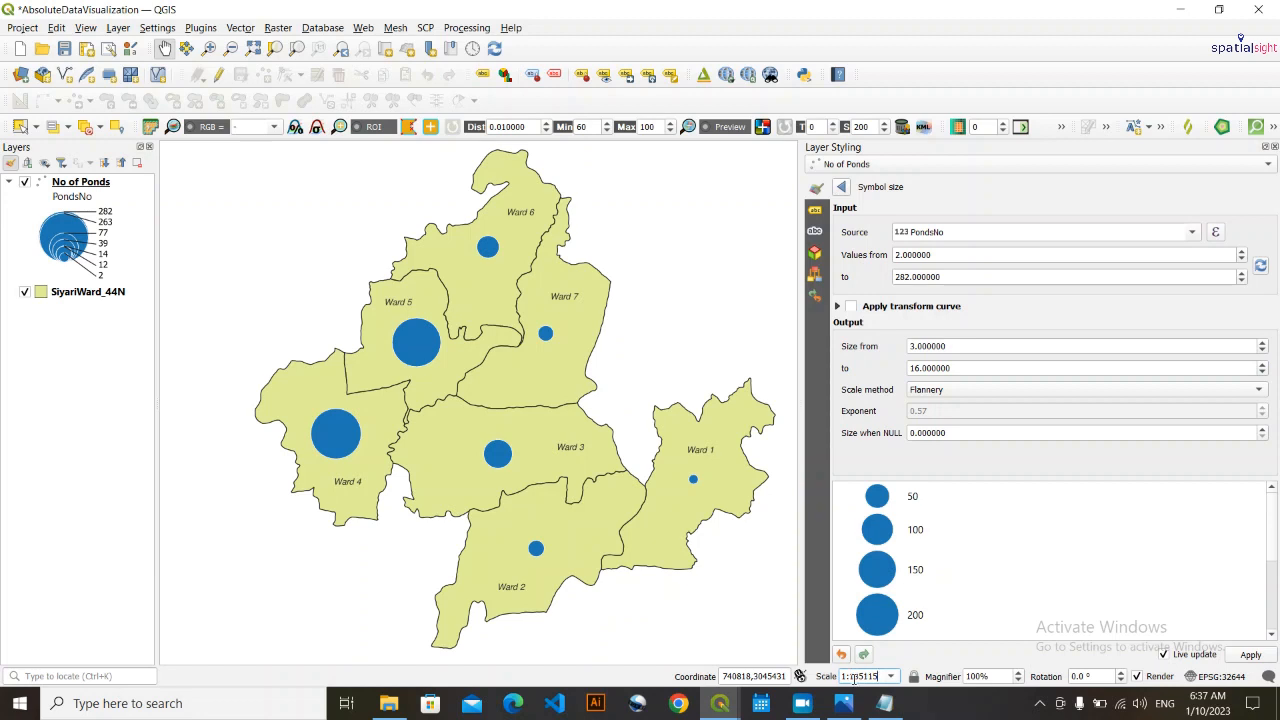
key(Return)
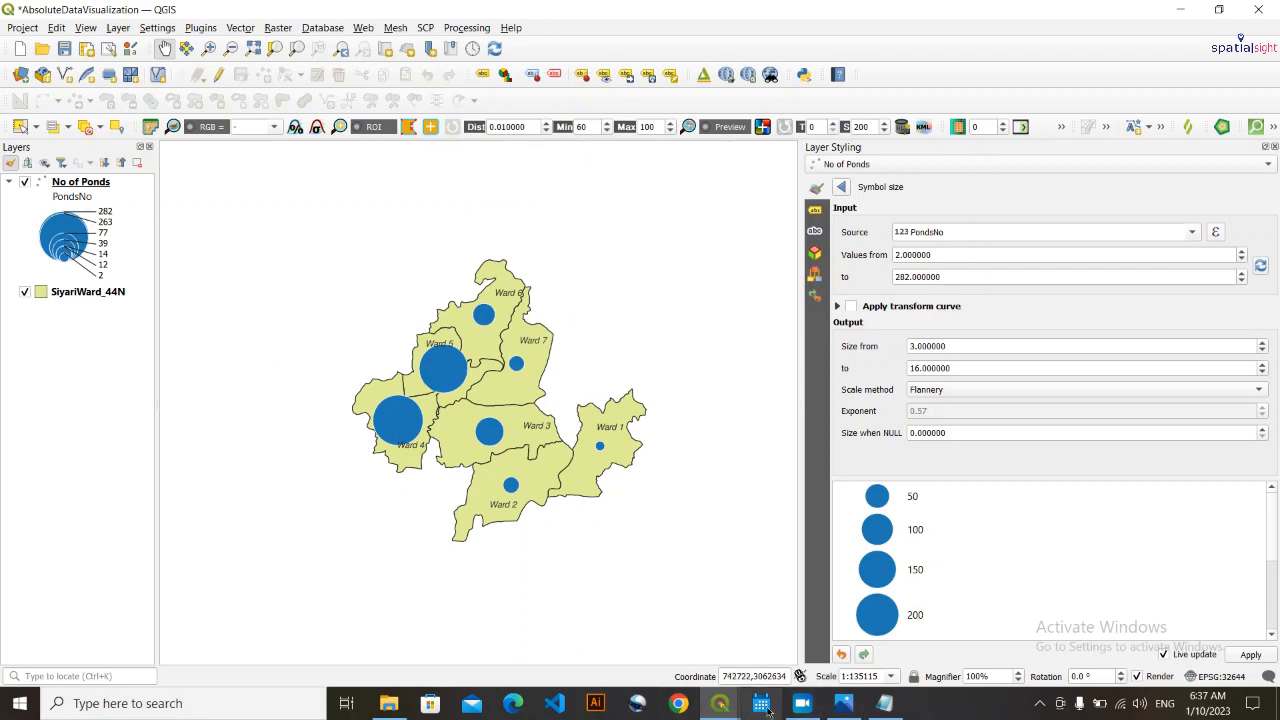
- Check the labels in the layout, then on the main canvas move the Ward 6, Ward 5 and Ward 4 labels clear of circles and boundaries
mouse_move(720, 703)
click(815, 540)
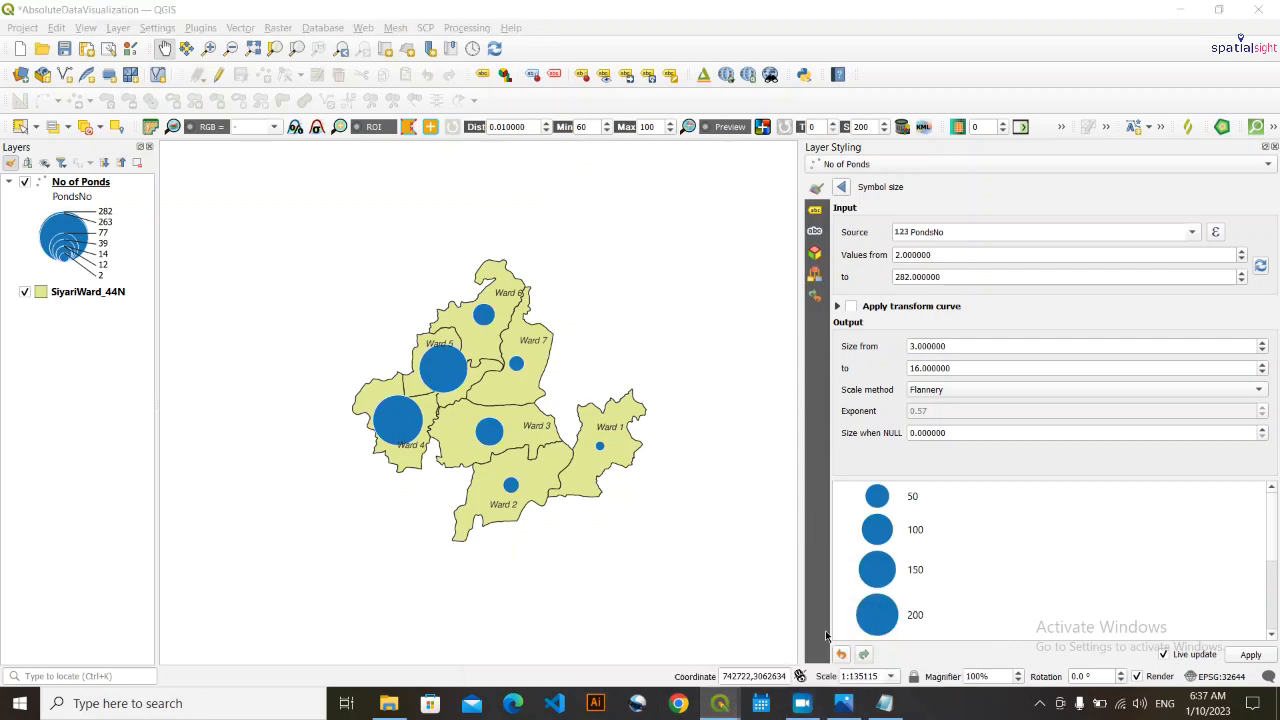
click(1180, 9)
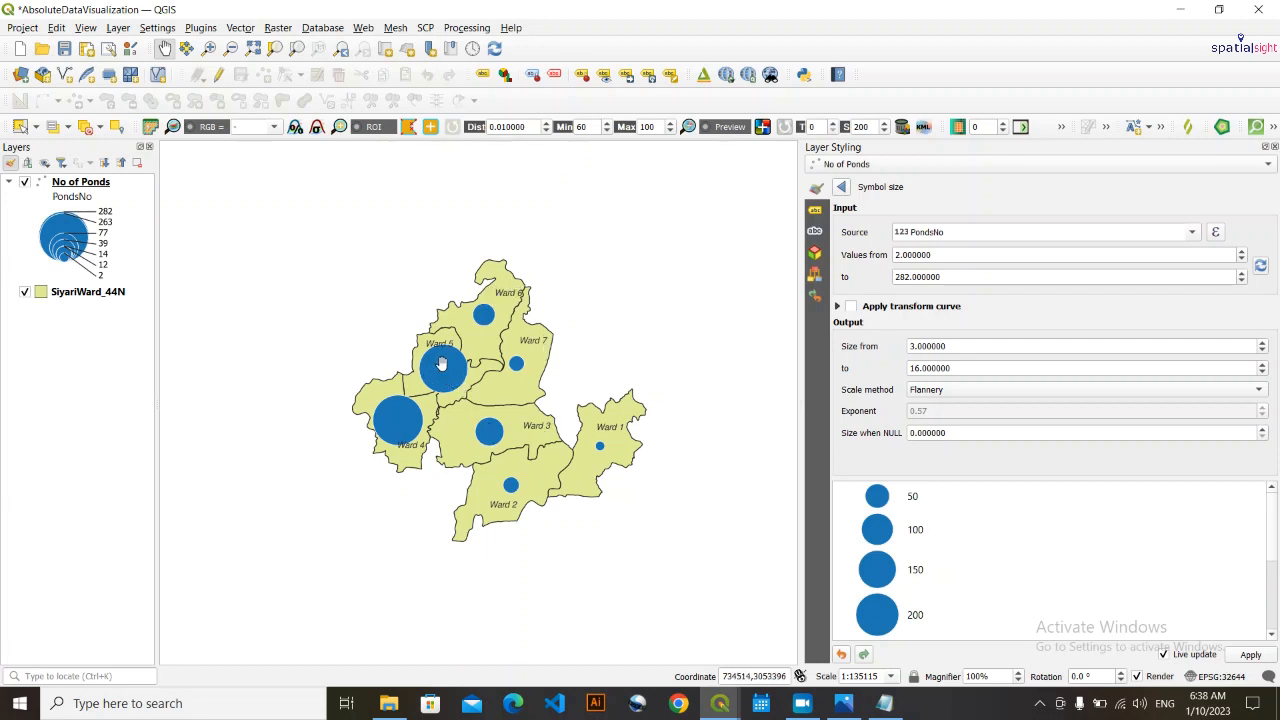
click(627, 76)
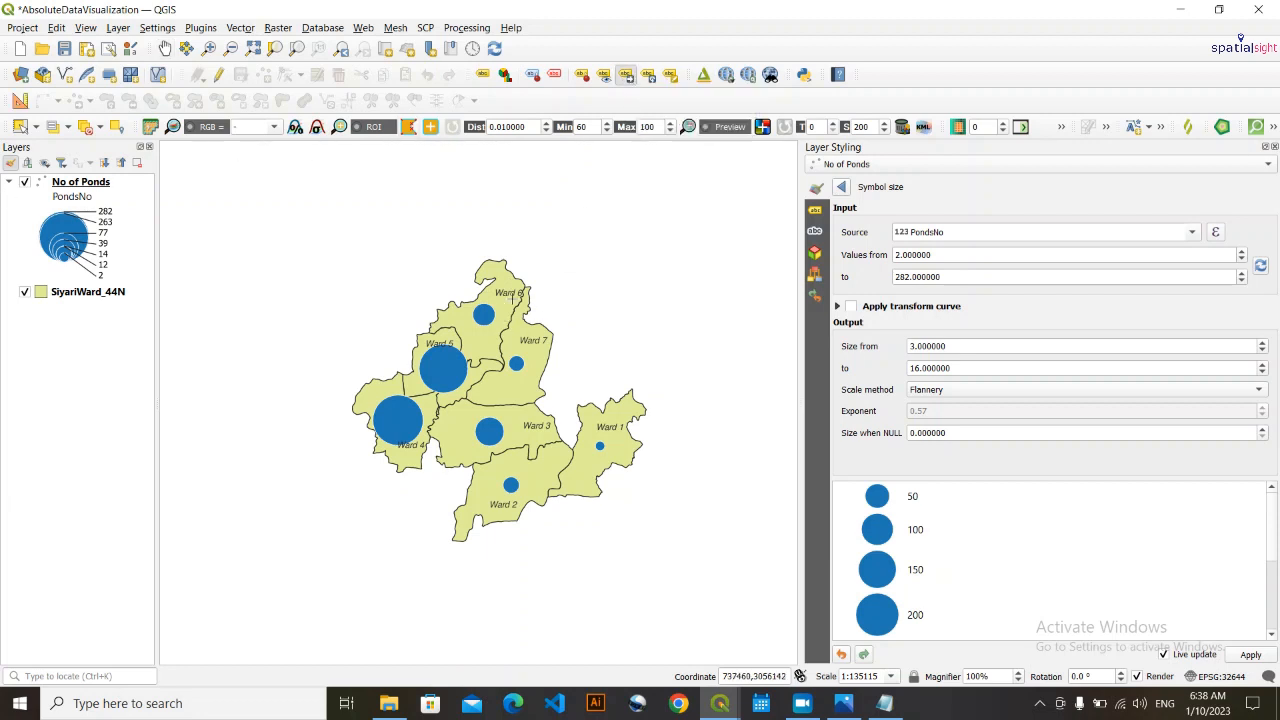
click(512, 295)
click(504, 293)
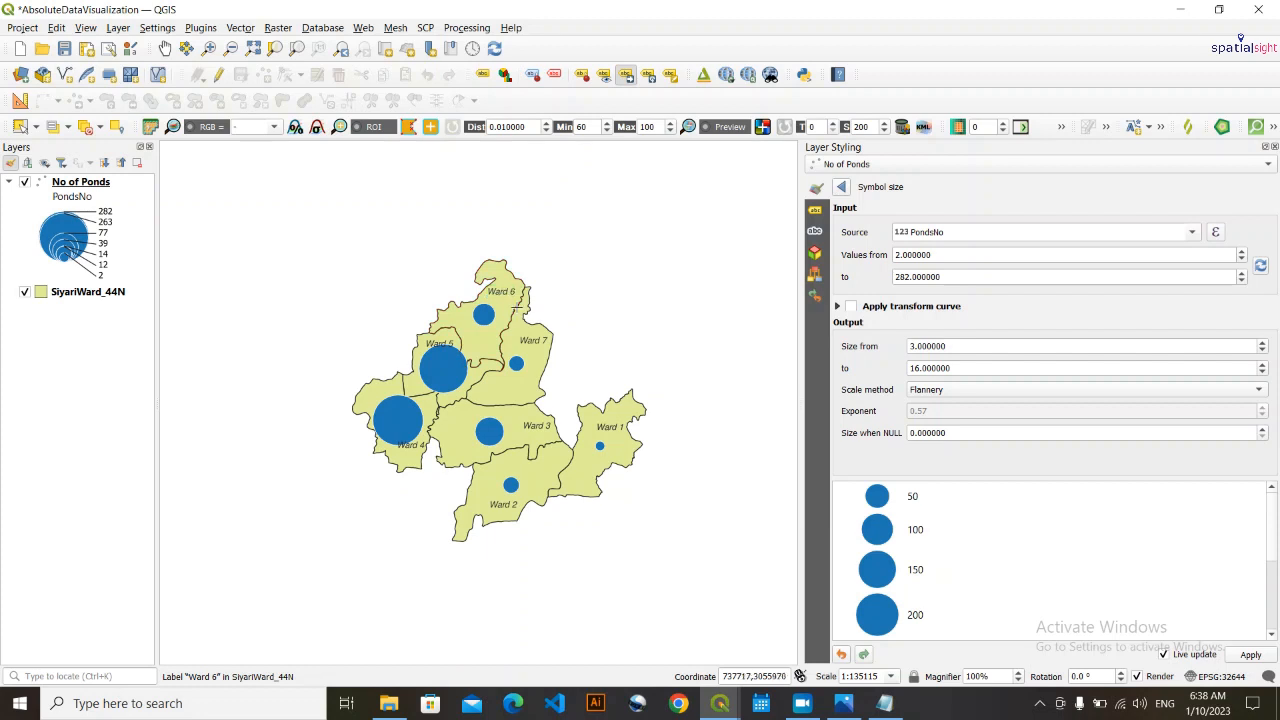
click(448, 347)
click(449, 343)
click(414, 462)
click(411, 470)
click(420, 457)
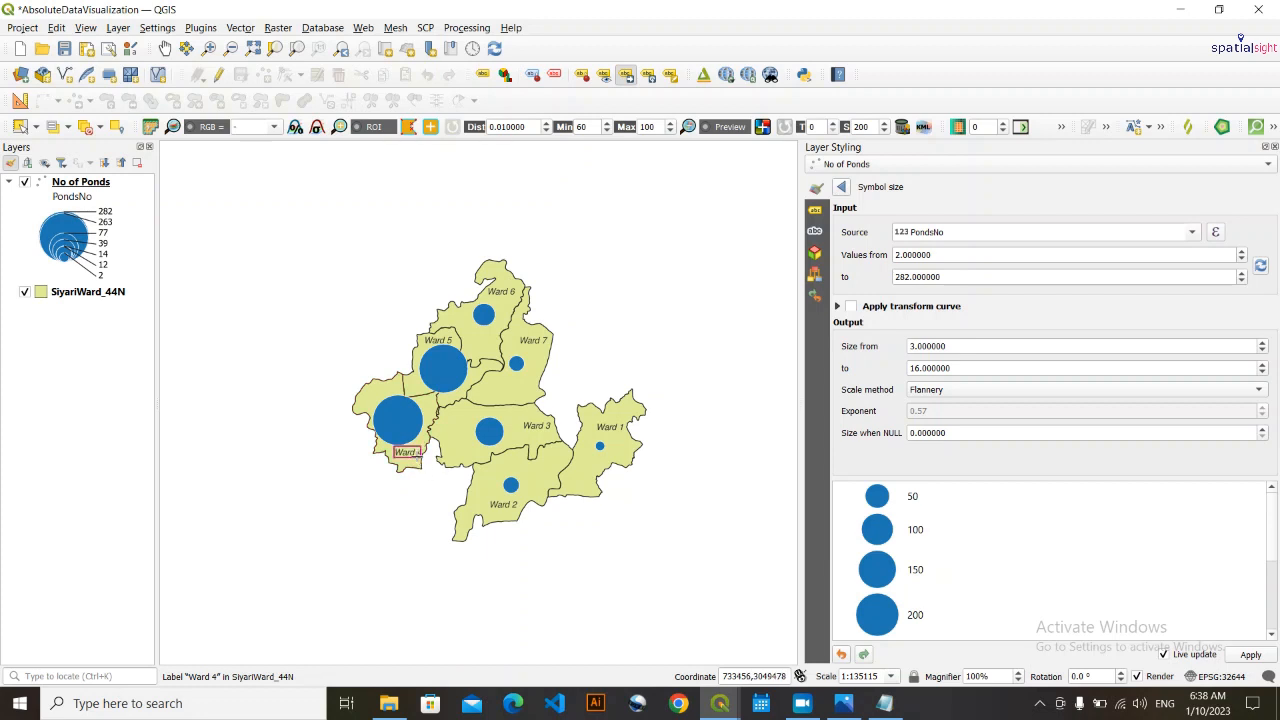
click(417, 457)
- Shift the Ward 2, Ward 3, Ward 1 and Ward 7 labels slightly left so that they sit well inside their wards
click(499, 505)
click(523, 436)
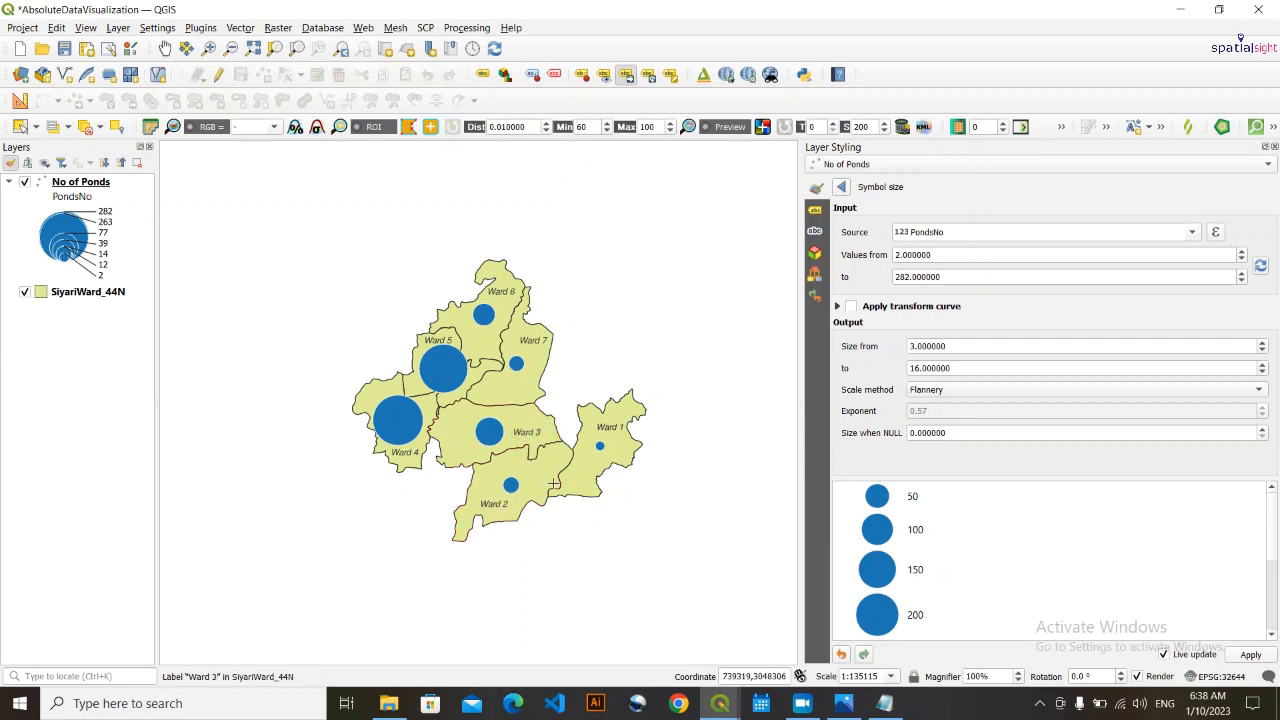
click(602, 431)
click(538, 342)
click(530, 346)
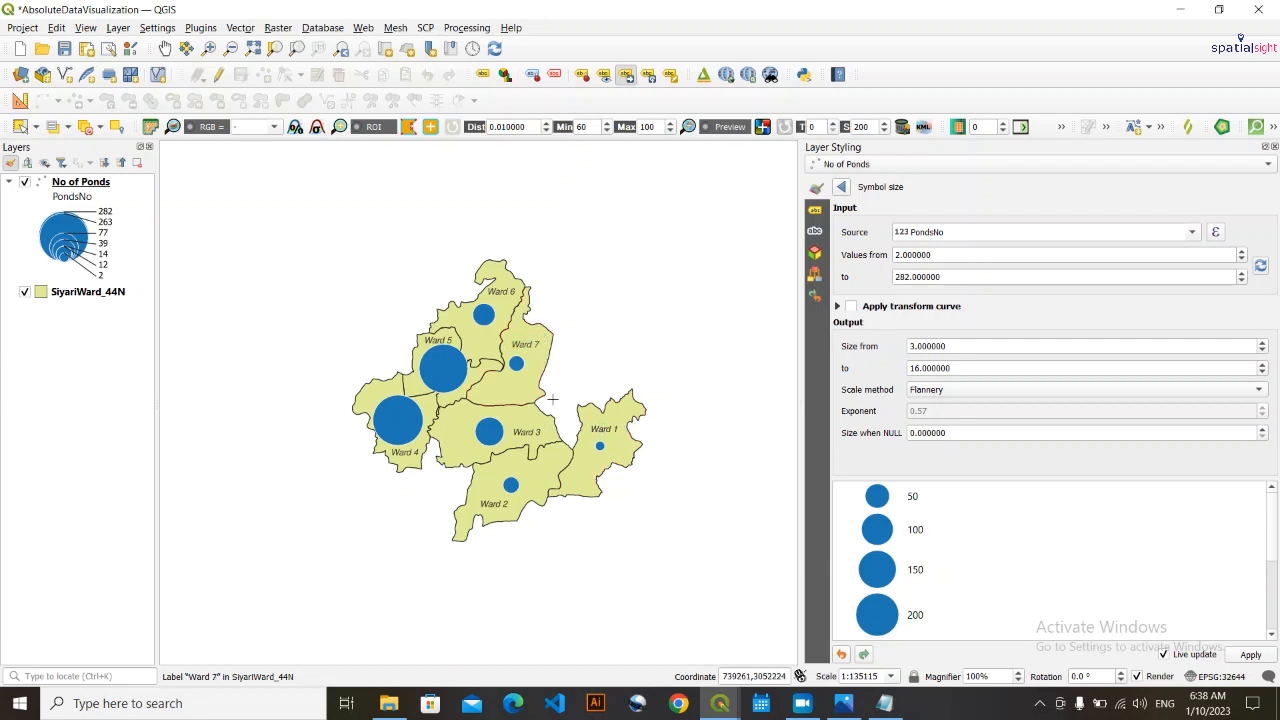
click(525, 347)
click(525, 343)
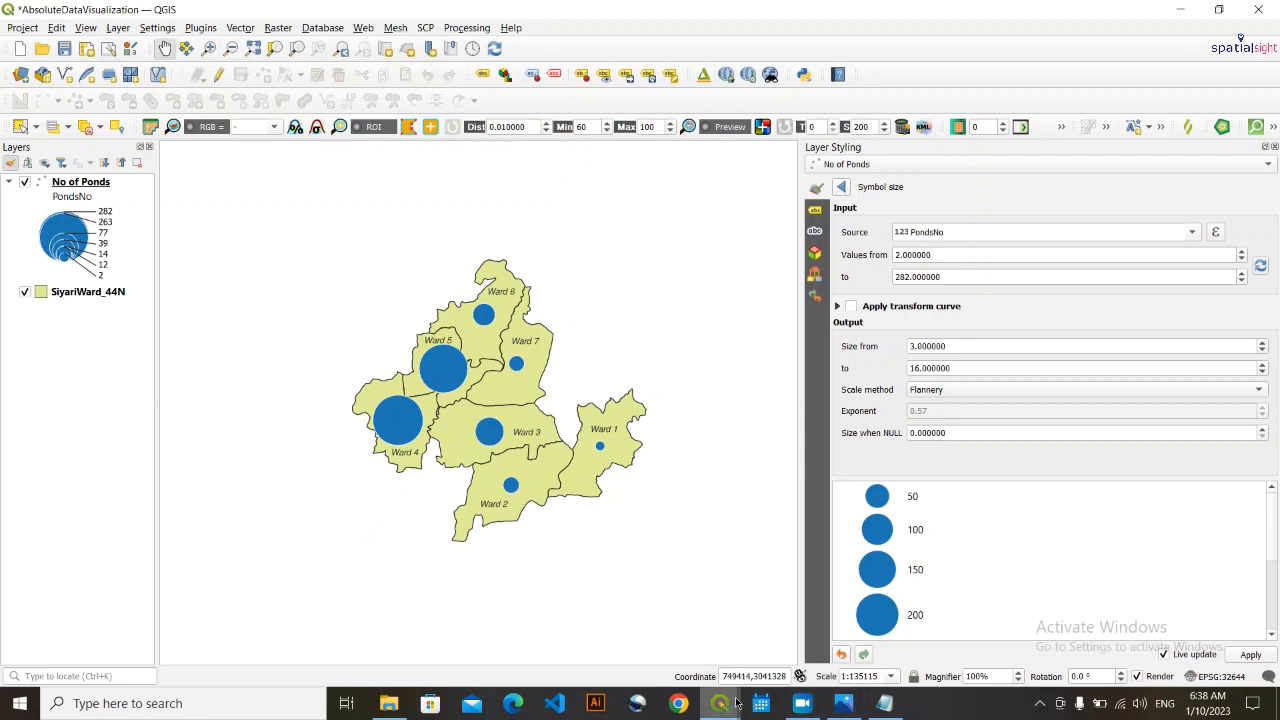
- Switch to the PondsNew layout and check the repositioned ward labels on its map
mouse_move(731, 703)
click(885, 615)
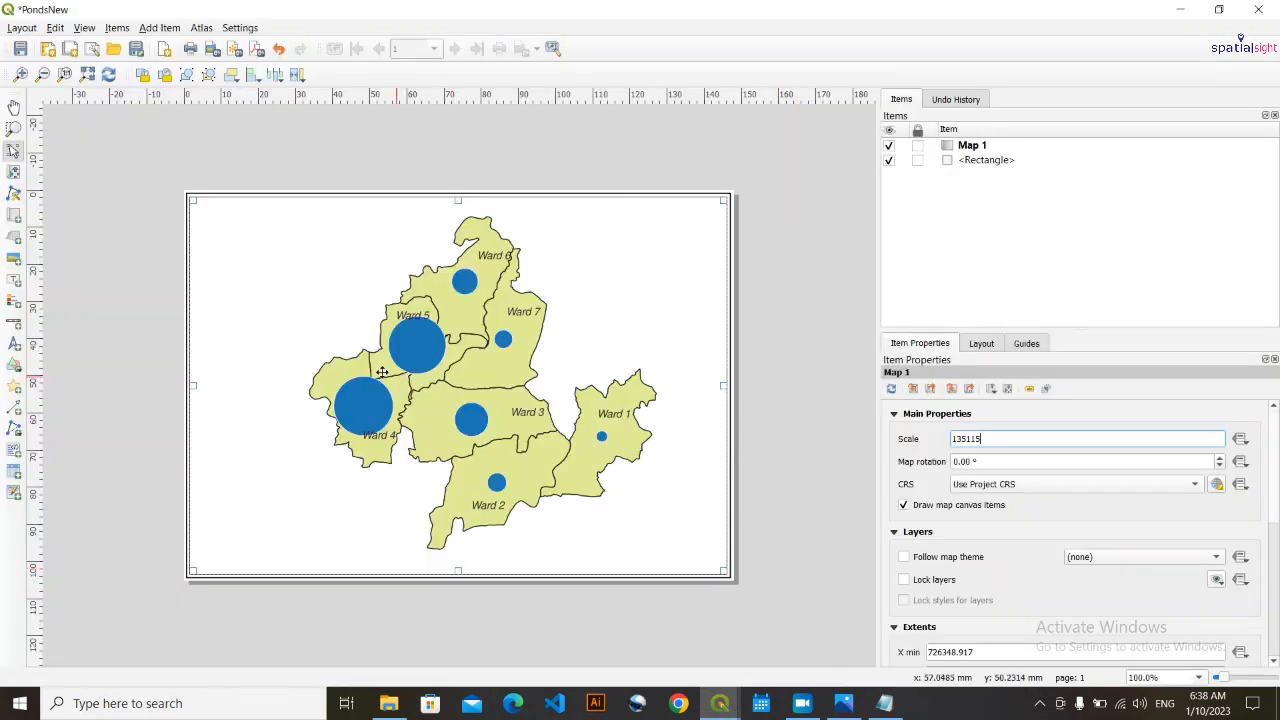
scroll(369, 364, up, 1)
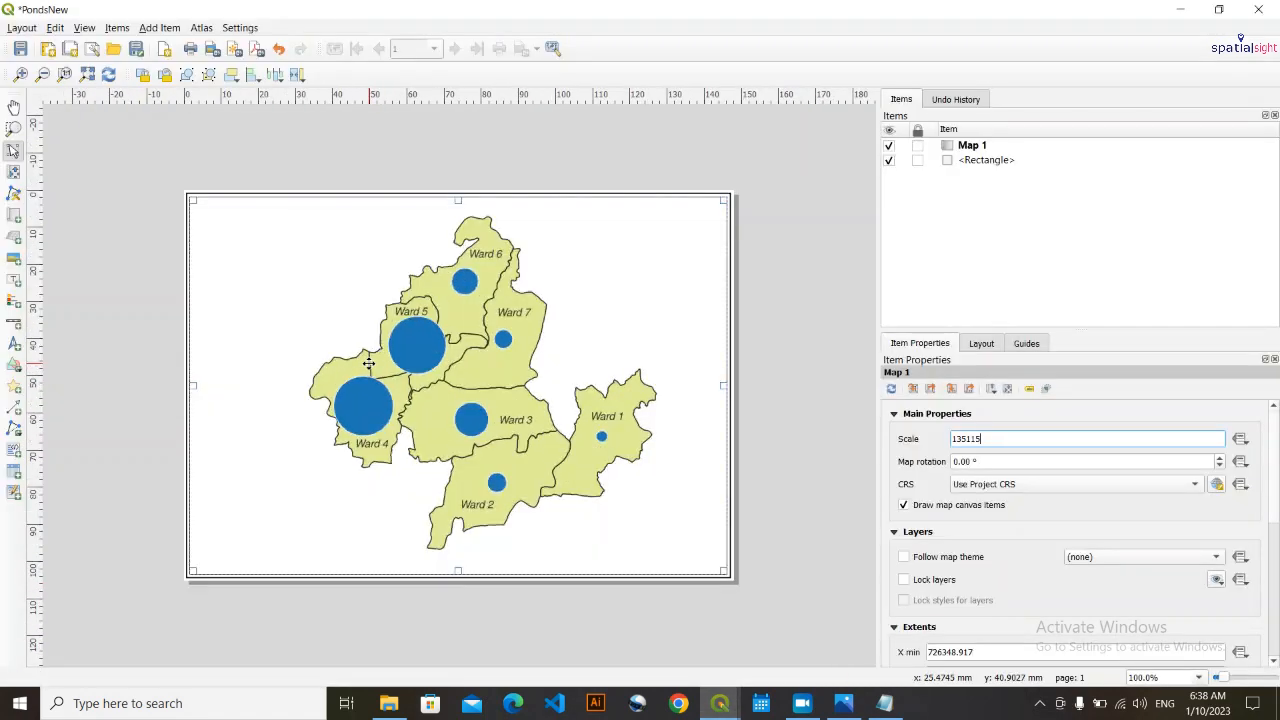
click(766, 355)
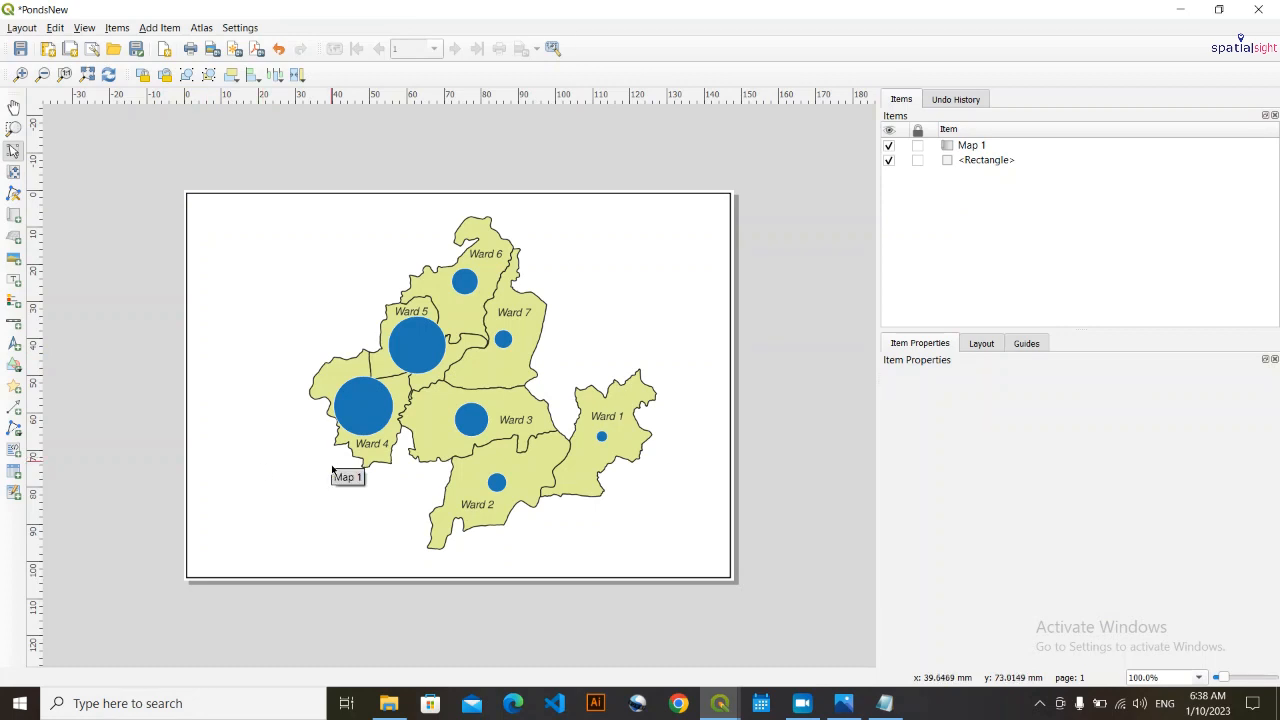
- Add a title label about 55 by 15 mm reading PONDS OF SIYARI near the page's upper-left corner
click(159, 27)
click(182, 102)
drag(196, 208, 403, 266)
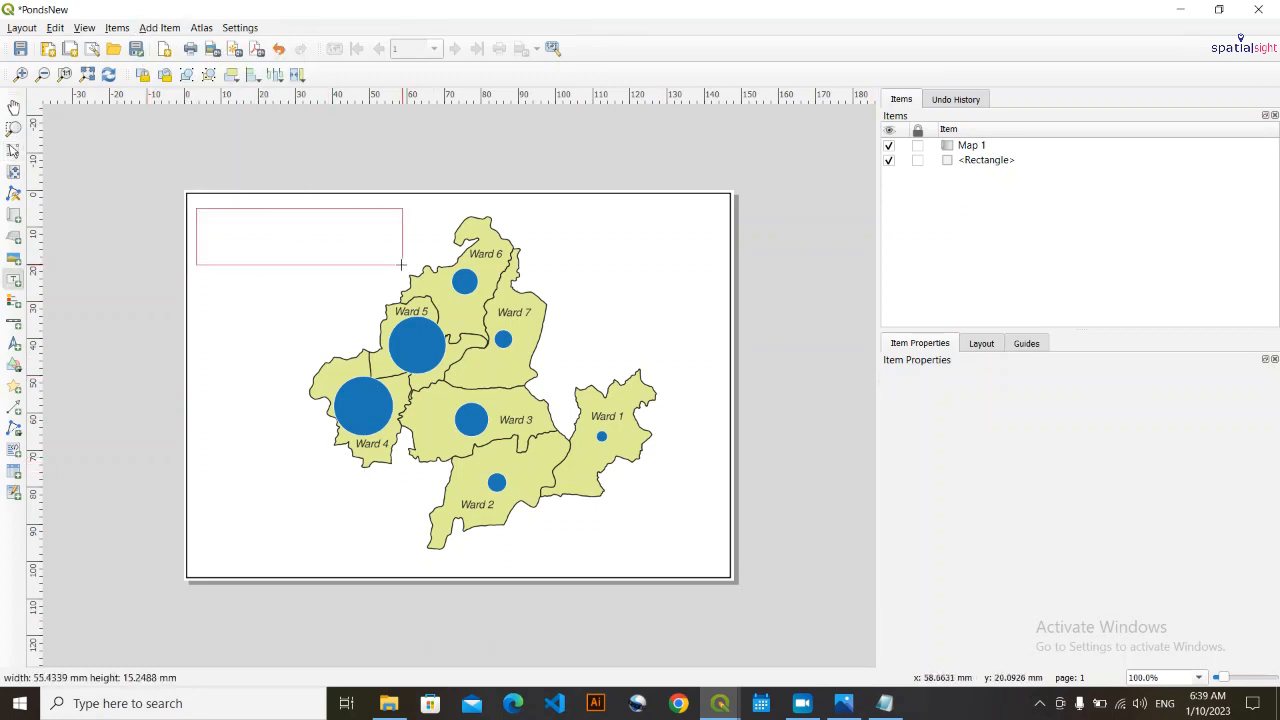
click(954, 417)
key(ctrl+a)
text(PONDS OF SIYARI)
- Restyle the title label's font and enlarge its text
click(1246, 593)
mouse_move(1012, 517)
click(1073, 517)
scroll(1200, 598, up, 3)
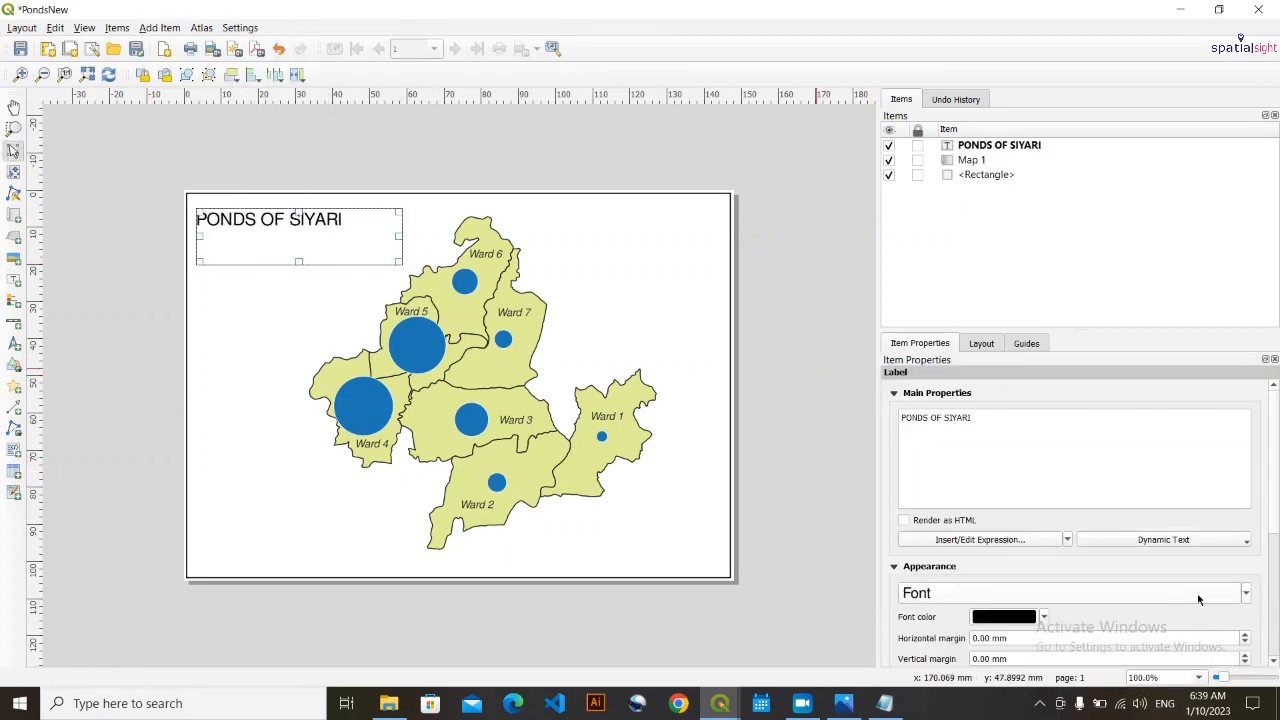
- Lock Map 1, shrink the title label's frame around its text and move it closer to the page's upper-left corner
click(655, 330)
click(918, 160)
click(295, 238)
drag(298, 261, 298, 234)
drag(397, 225, 356, 225)
click(320, 268)
drag(290, 224, 285, 215)
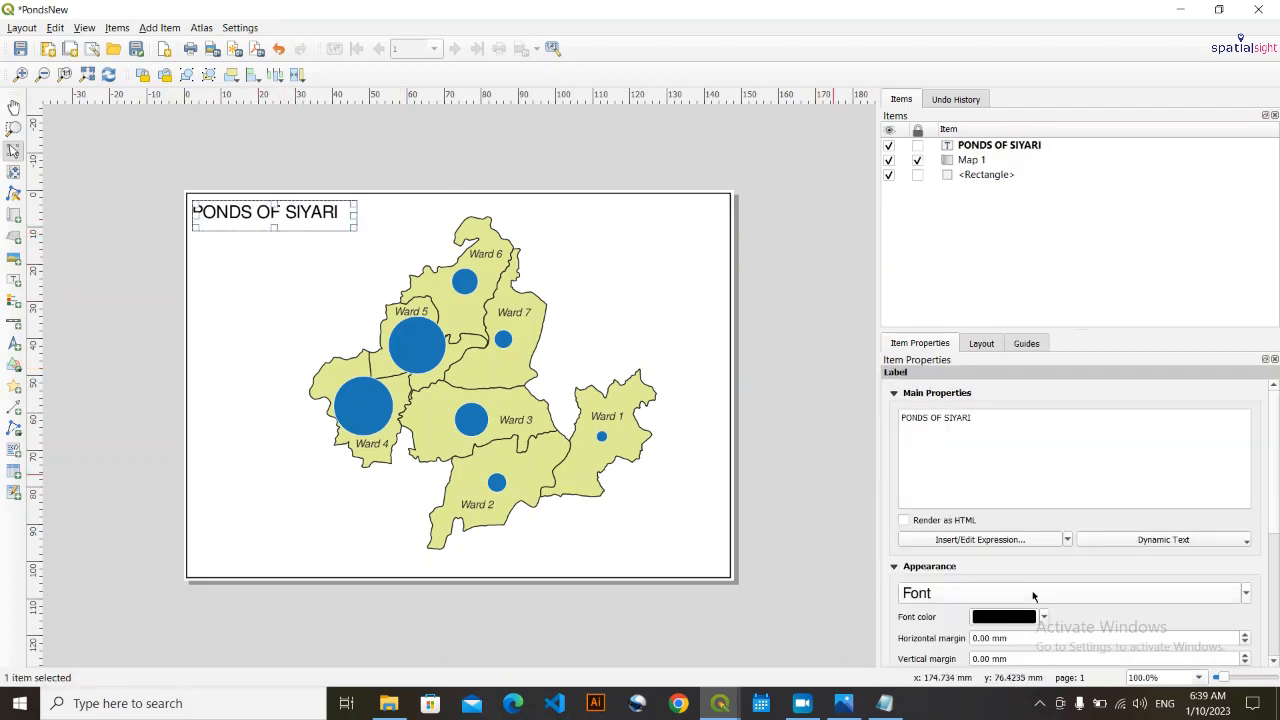
- Enlarge the title label's font slightly more and deselect the layout items
scroll(1034, 594, up, 1)
click(294, 254)
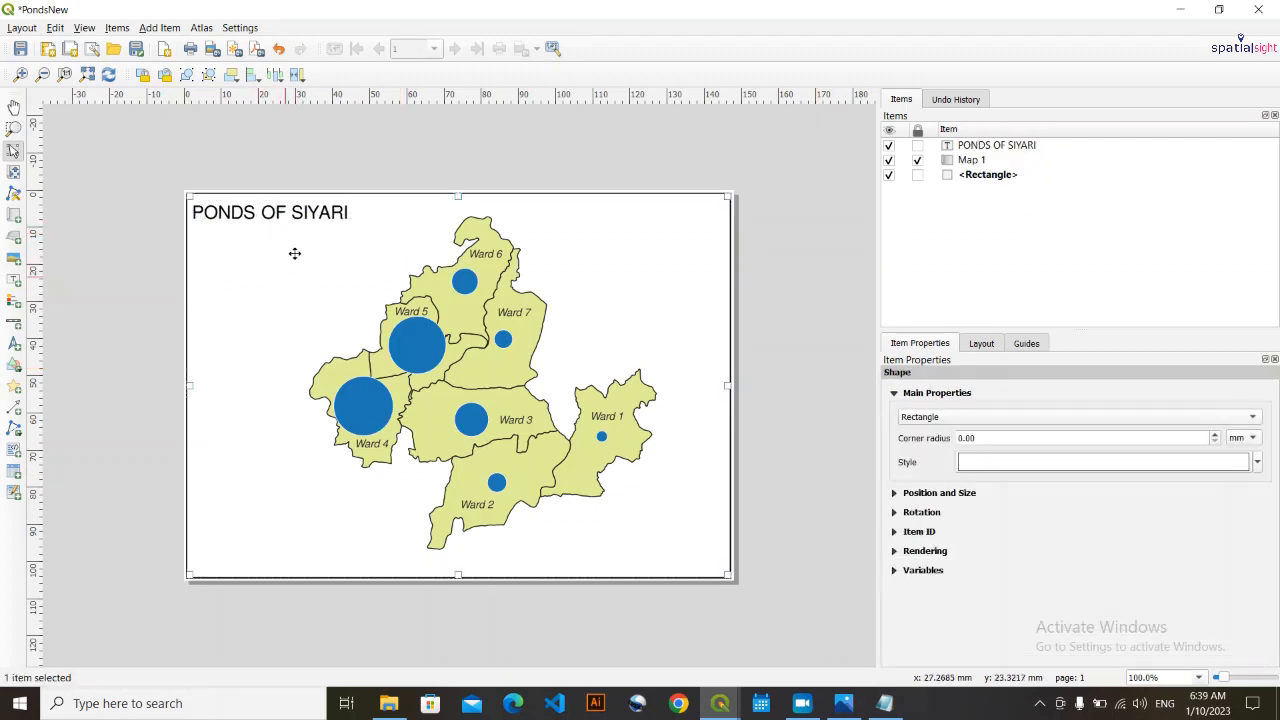
click(129, 471)
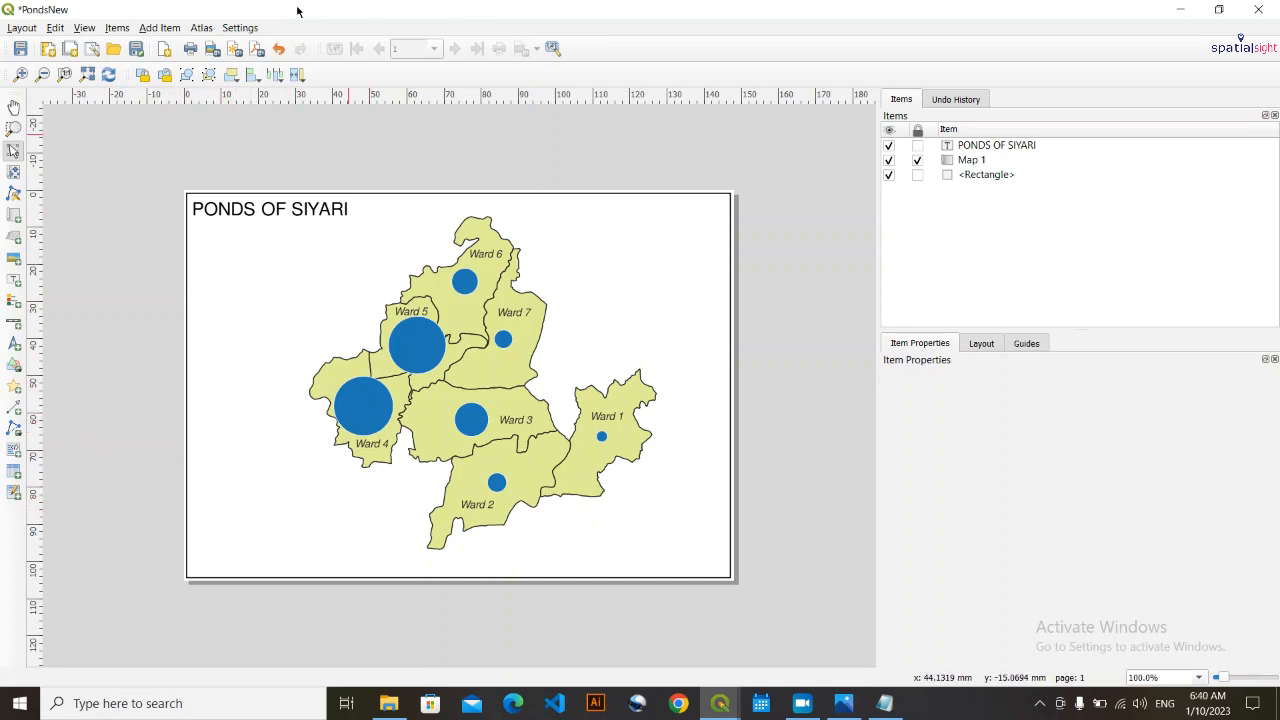
- Add a legend for Map 1 in the page's lower-left area, beside the wards
click(152, 29)
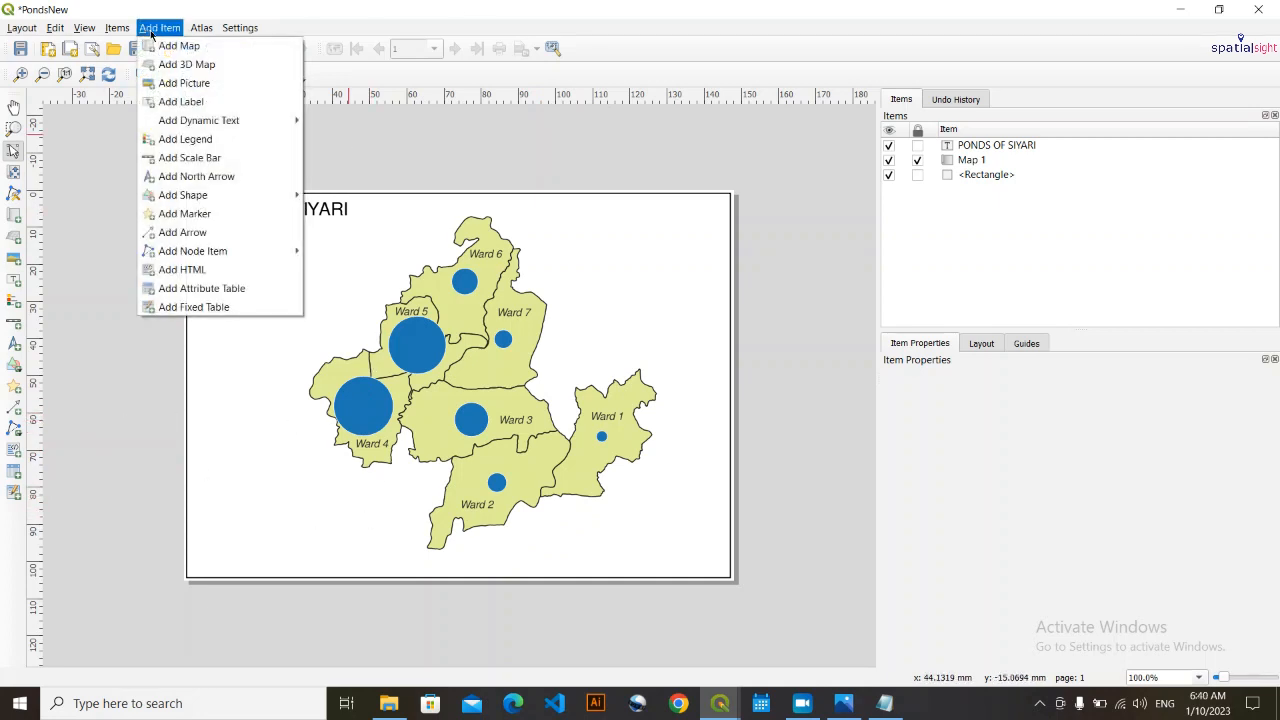
click(201, 141)
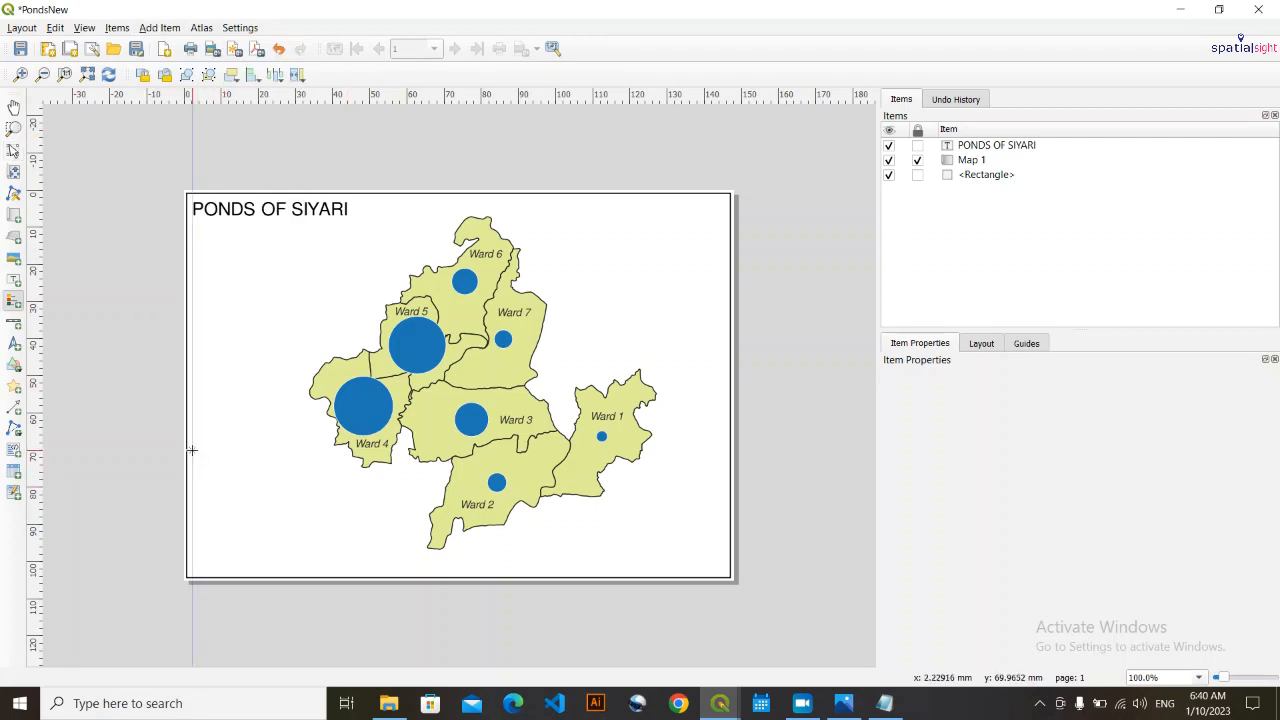
mouse_move(192, 450)
mouse_down()
mouse_move(254, 563)
mouse_move(317, 551)
mouse_move(326, 570)
mouse_move(323, 549)
mouse_up()
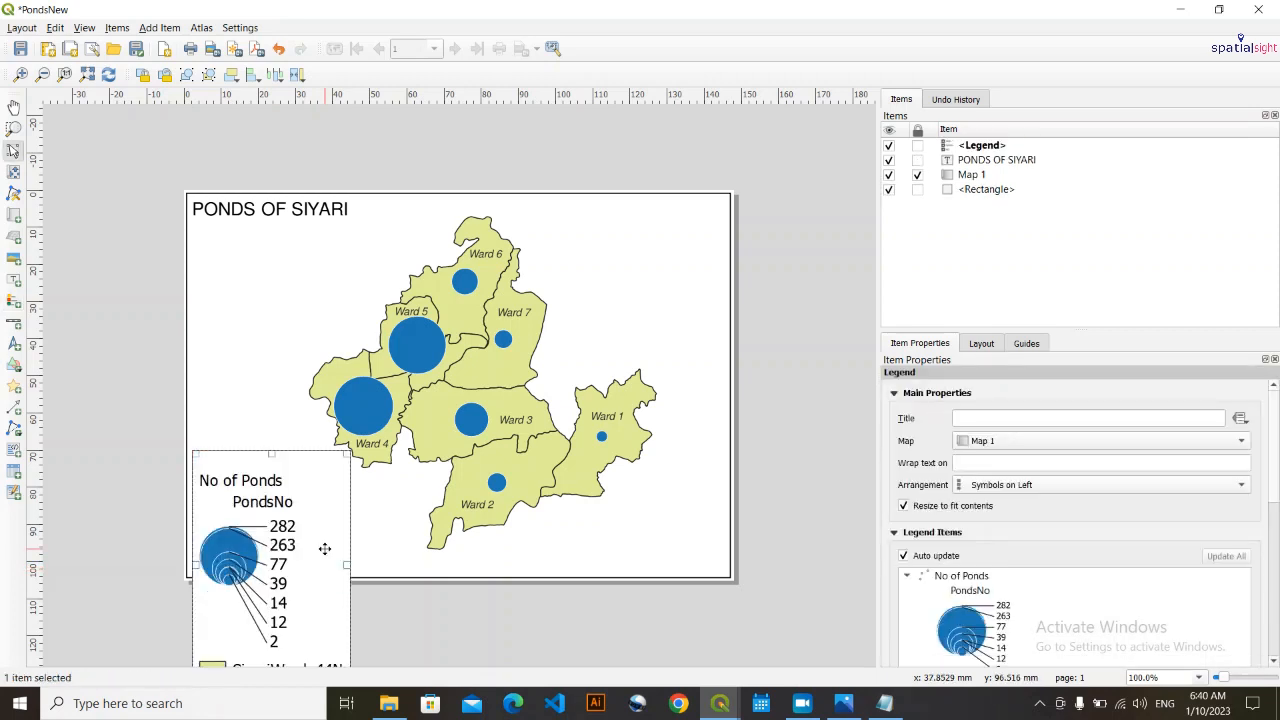
- Turn off the legend's automatic updating and remove the SiyariWard_44N and PondsNo entries from it
click(904, 556)
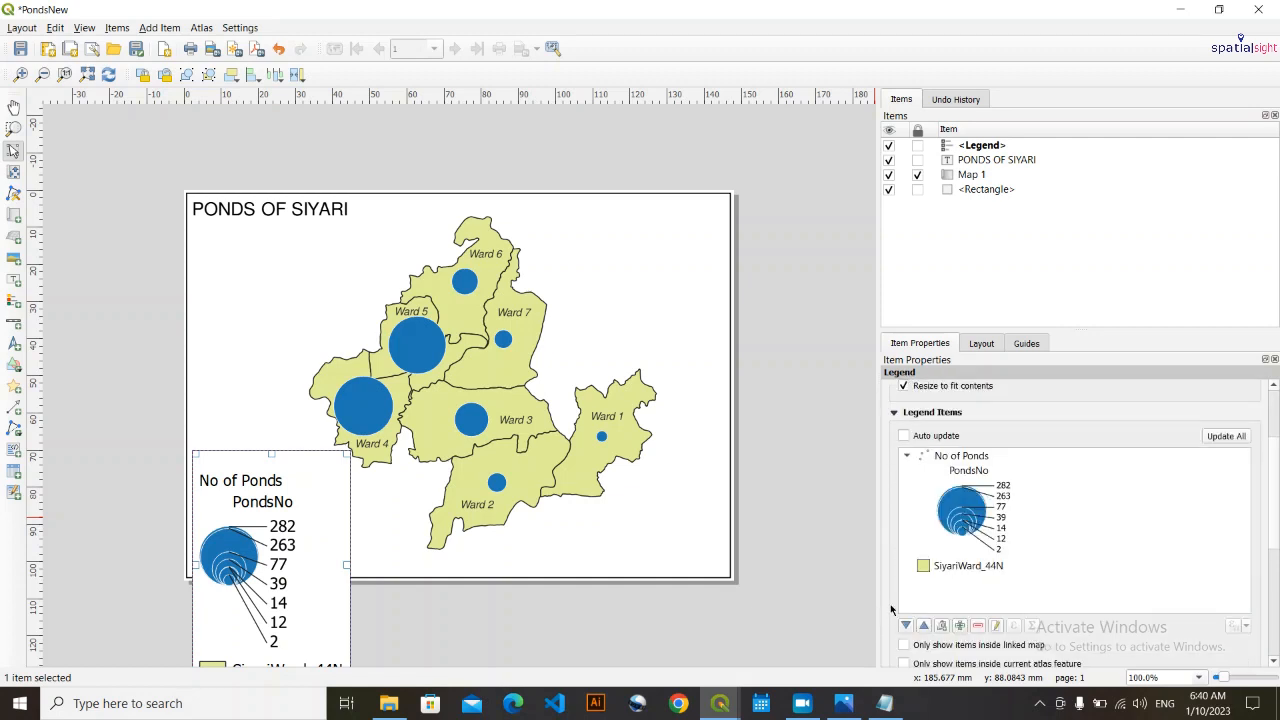
scroll(1000, 520, down, 4)
click(962, 487)
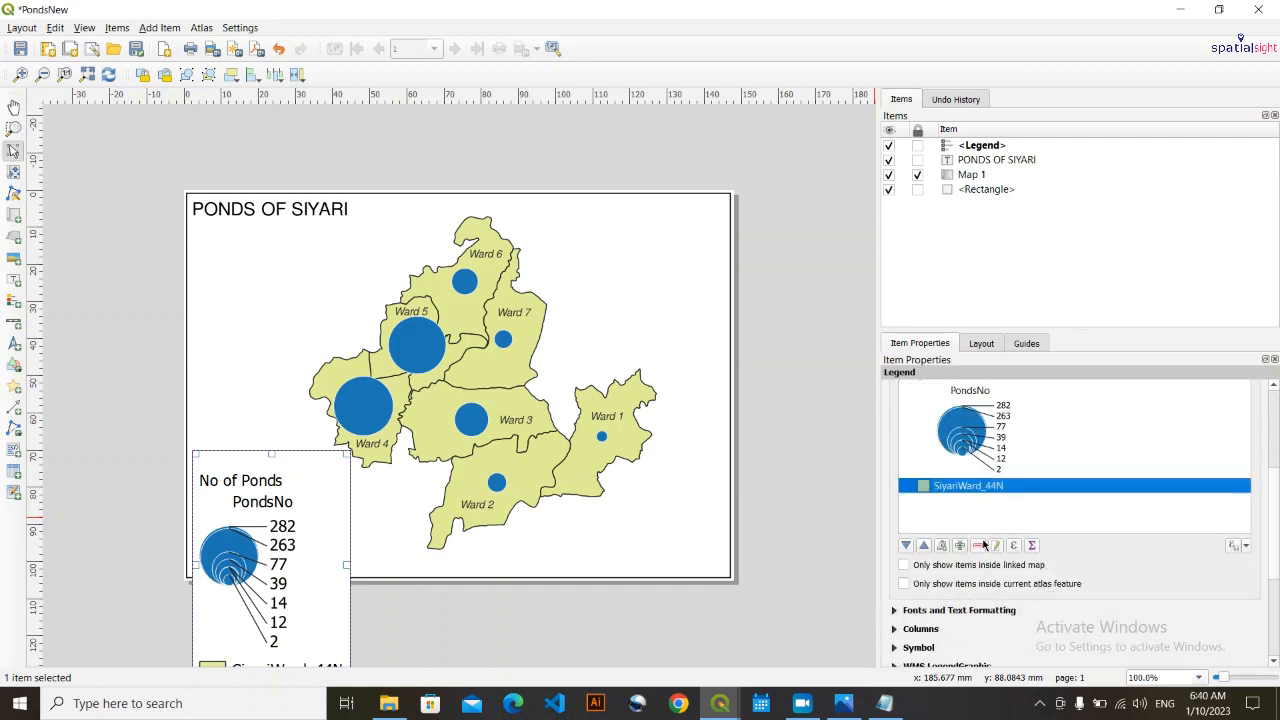
click(985, 545)
scroll(960, 546, up, 2)
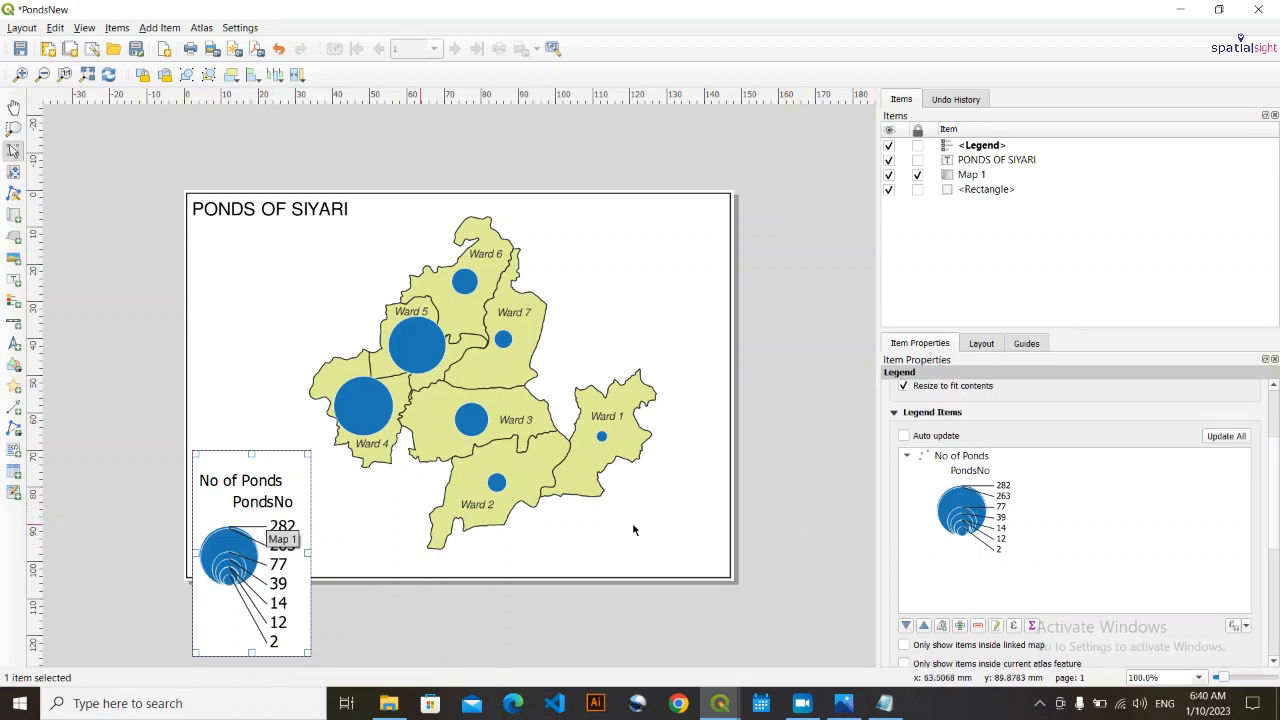
click(977, 471)
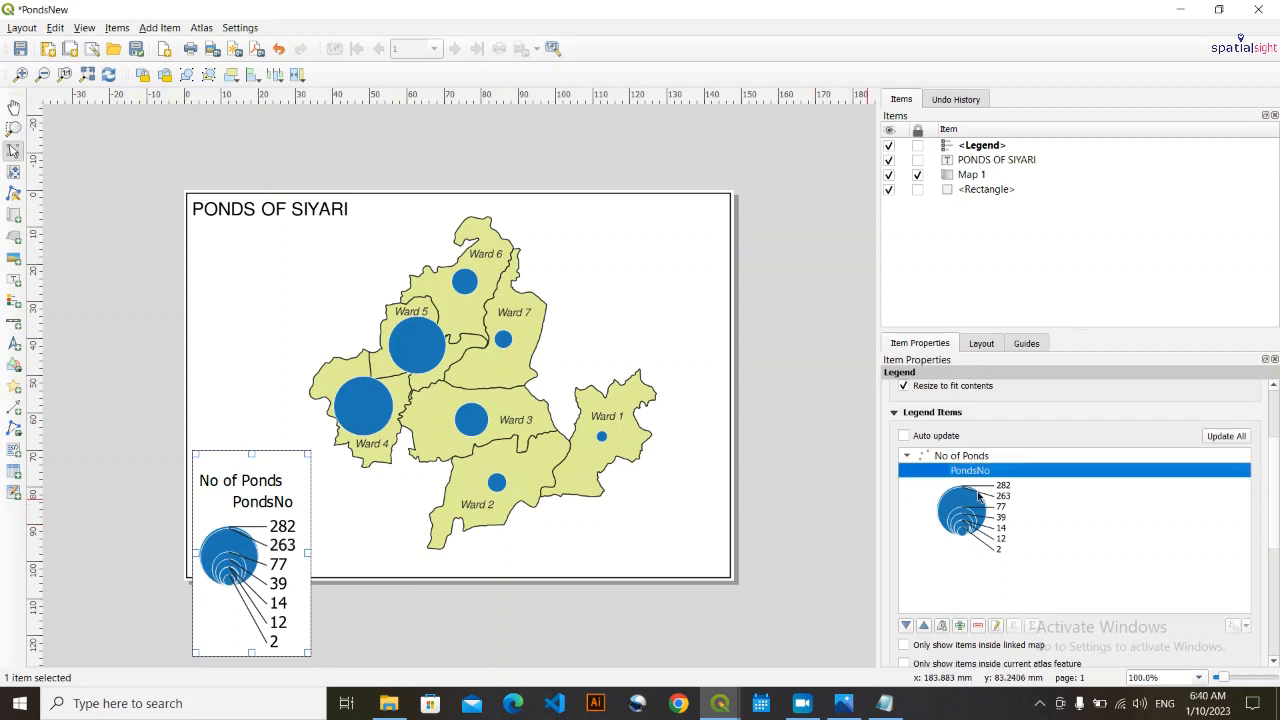
click(978, 625)
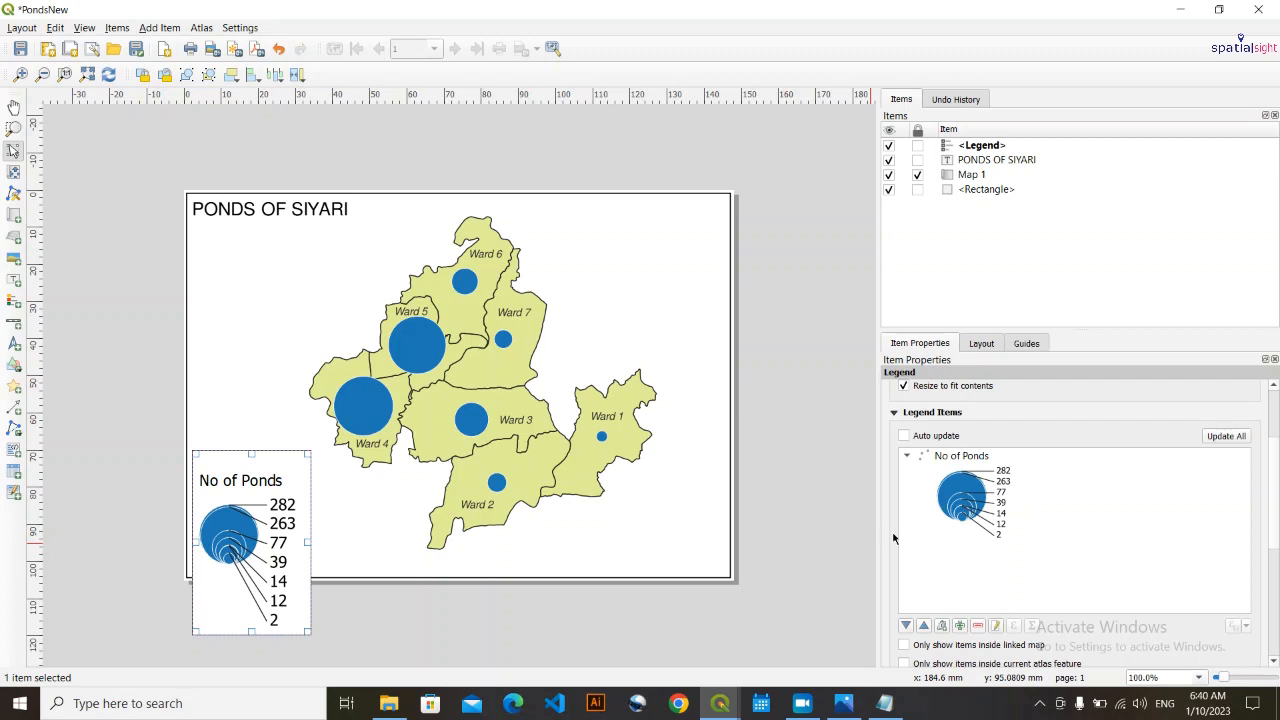
- Set the font of the legend's item labels to FreeSans
scroll(892, 538, down, 4)
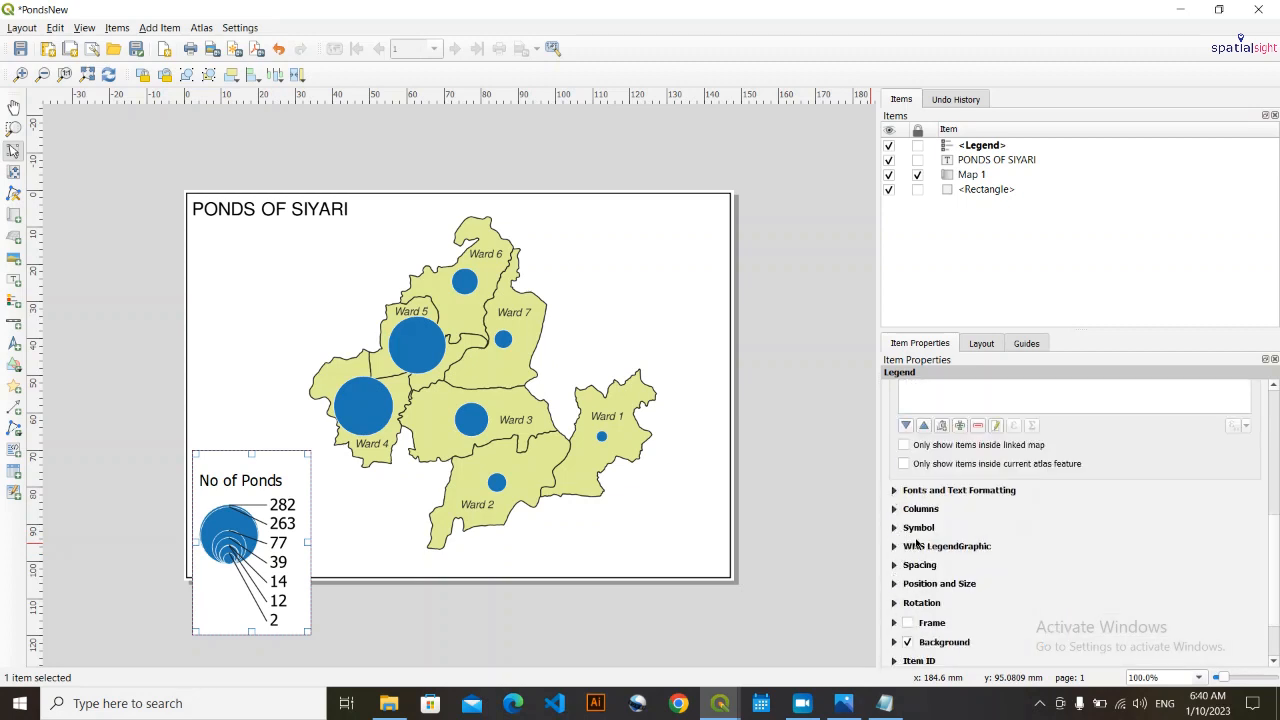
click(895, 490)
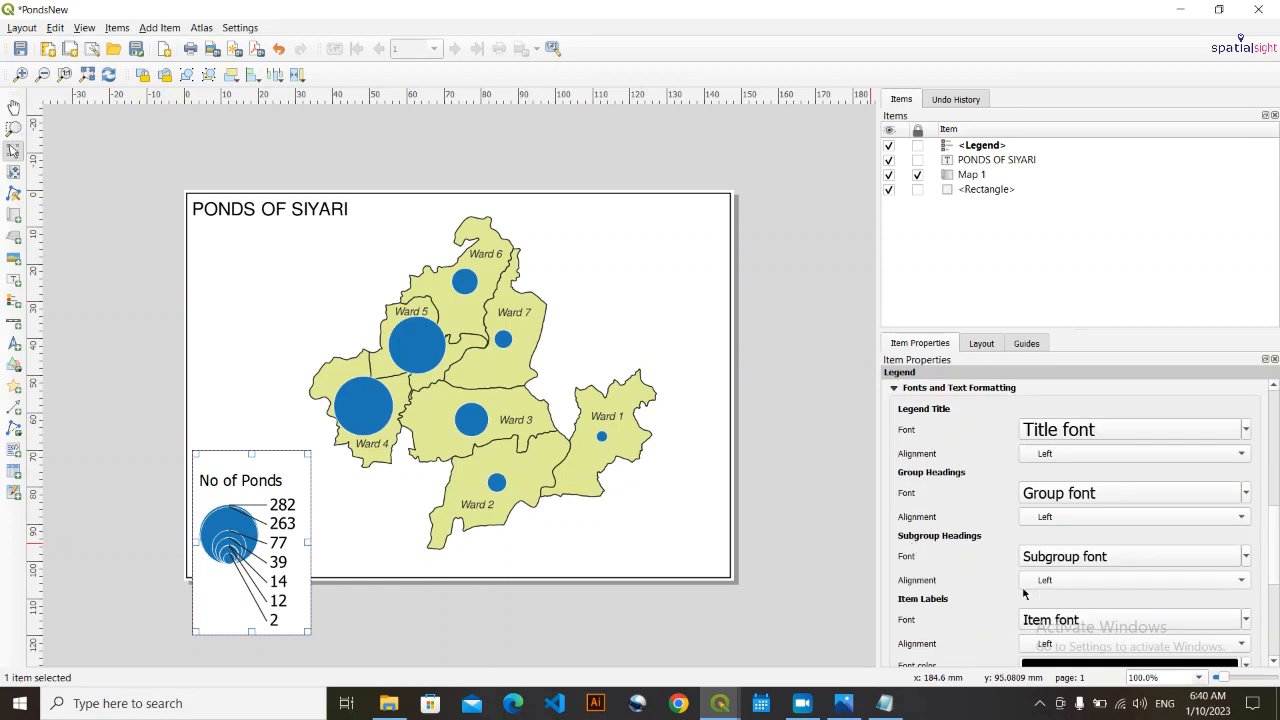
scroll(1023, 594, down, 4)
click(1254, 463)
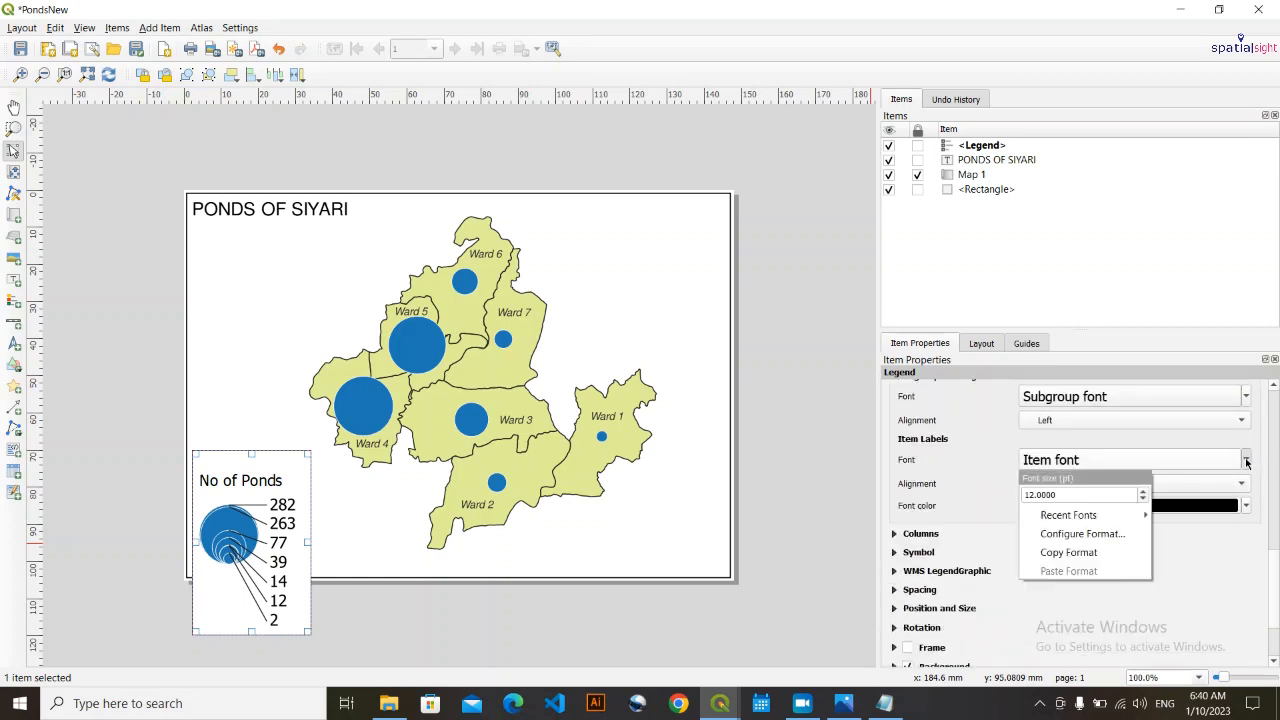
mouse_move(1120, 507)
click(878, 517)
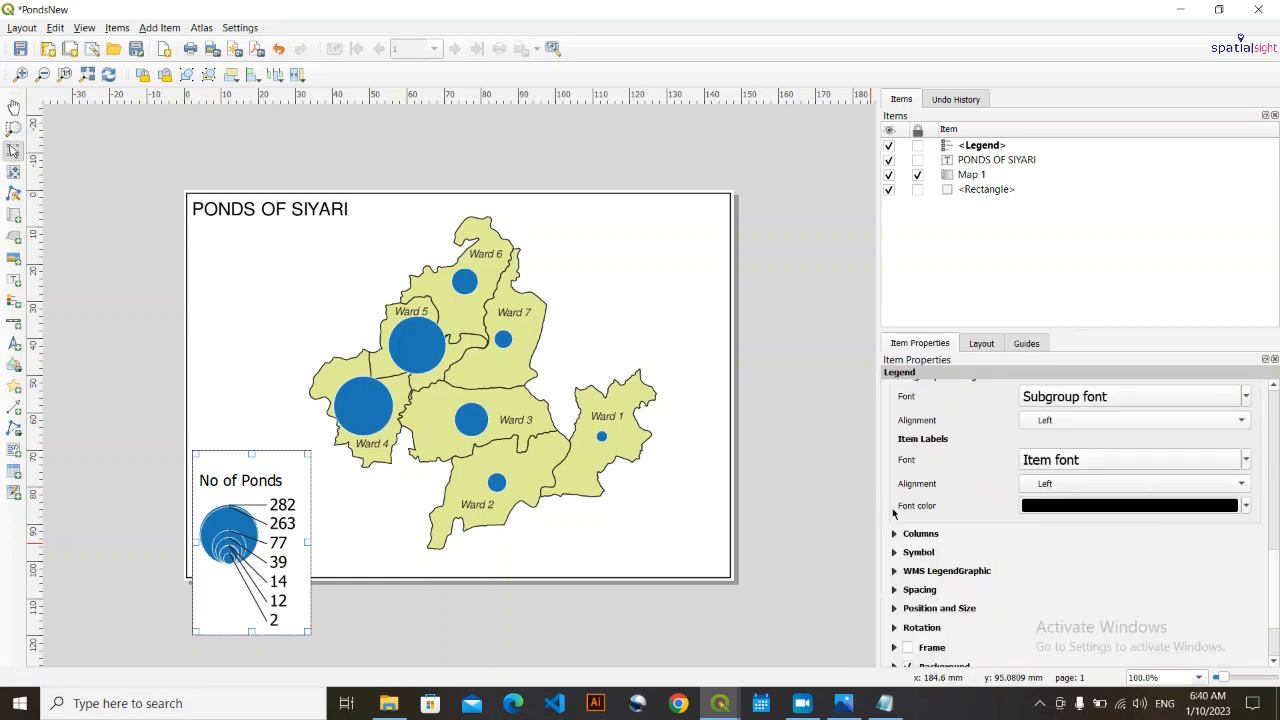
- Set the legend item labels' font size to 9 pt and move the legend into the page's lower-left corner inside the border
click(1248, 460)
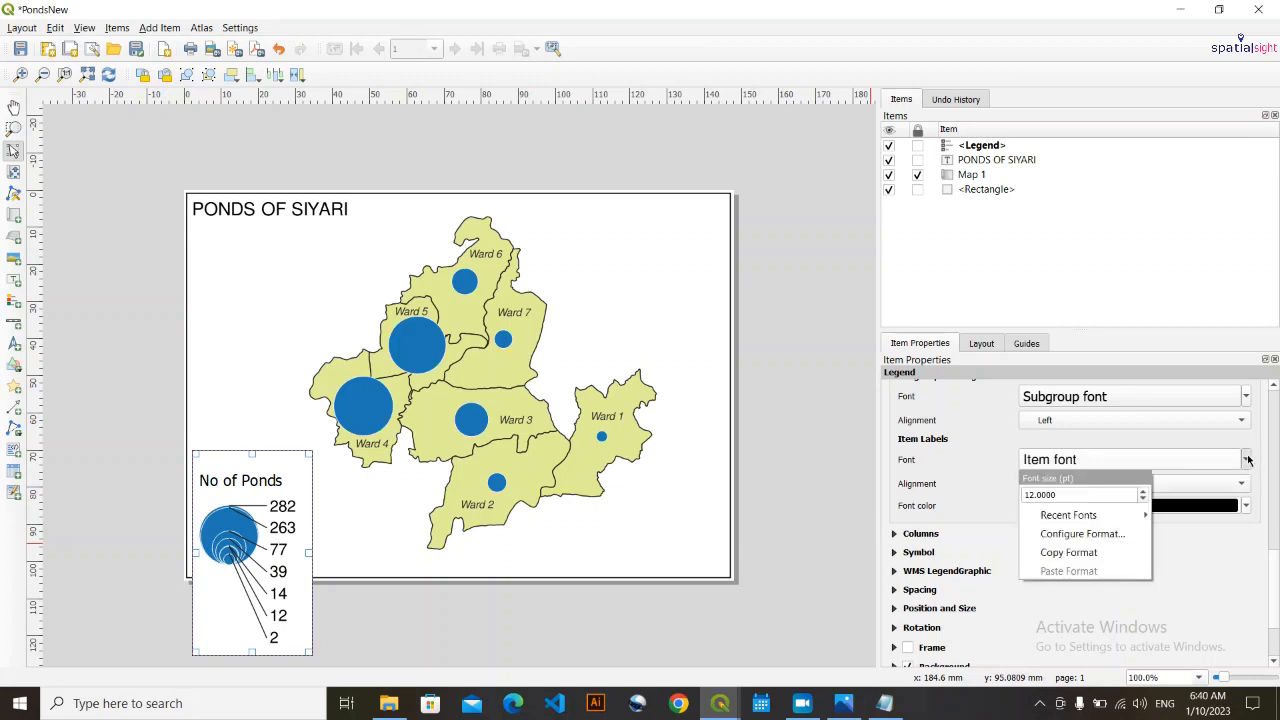
click(1248, 460)
scroll(1194, 461, down, 1)
scroll(1193, 459, down, 1)
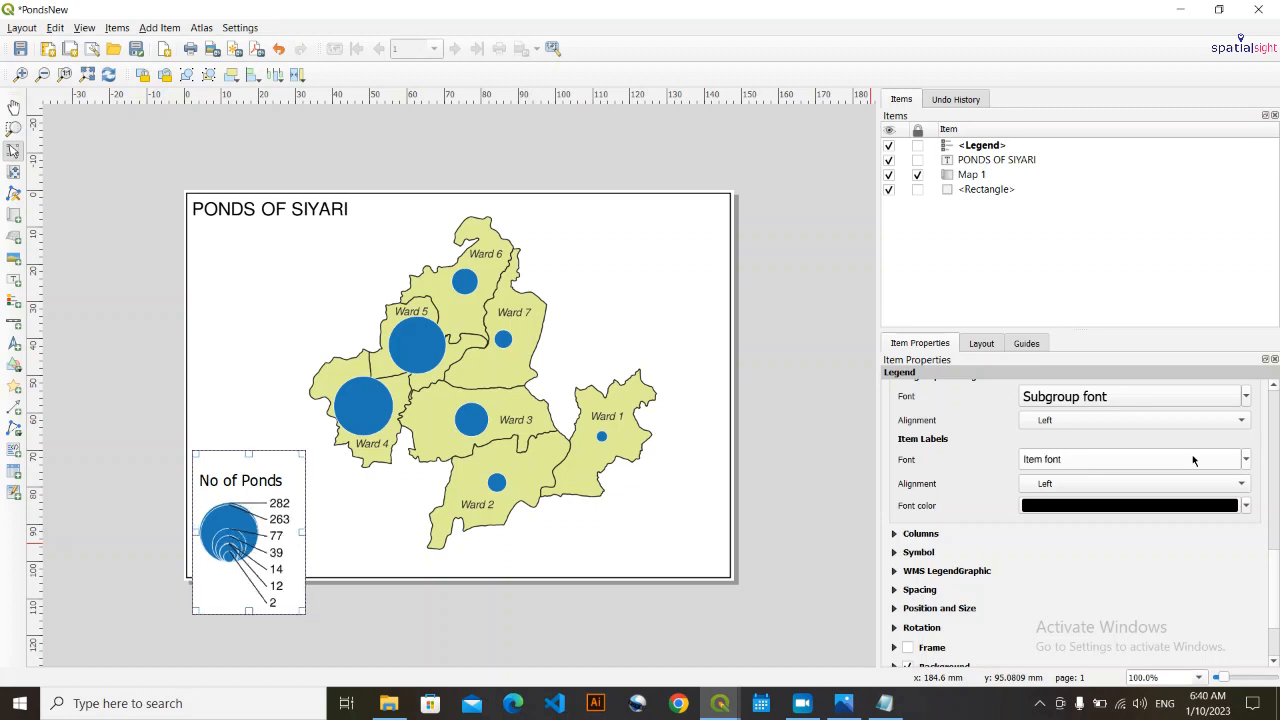
click(1246, 461)
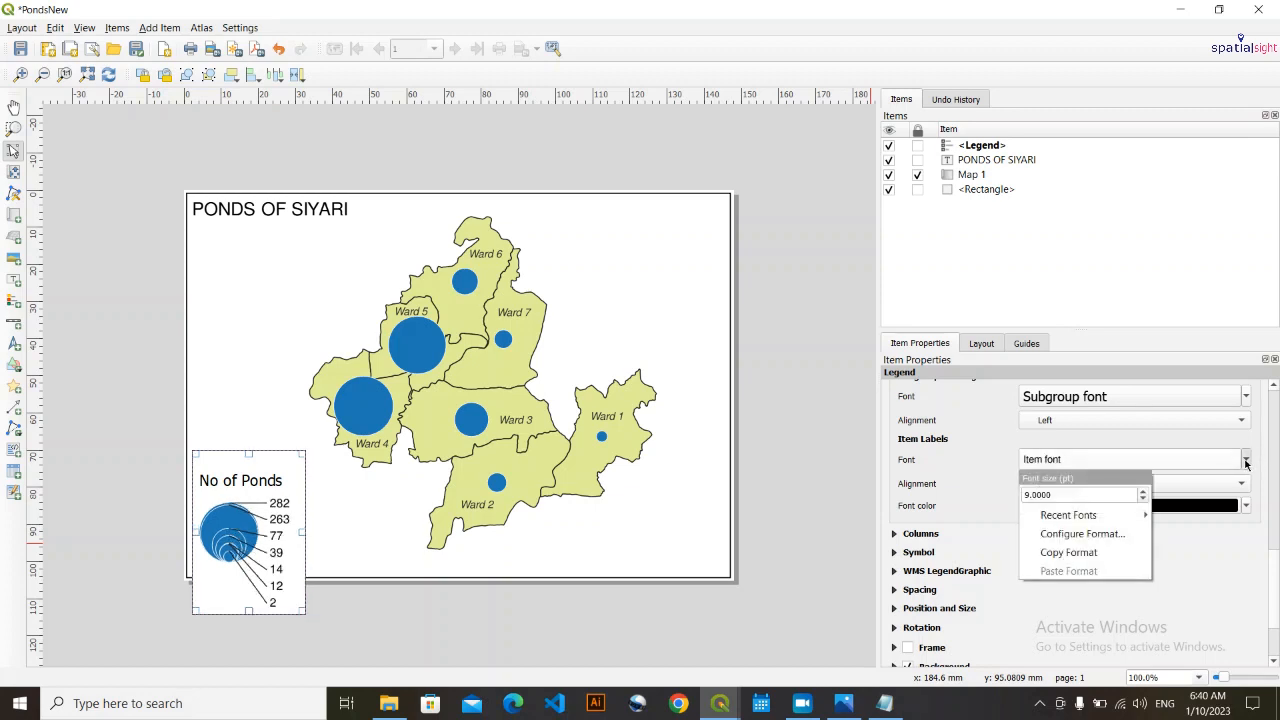
click(1246, 461)
drag(244, 531, 243, 488)
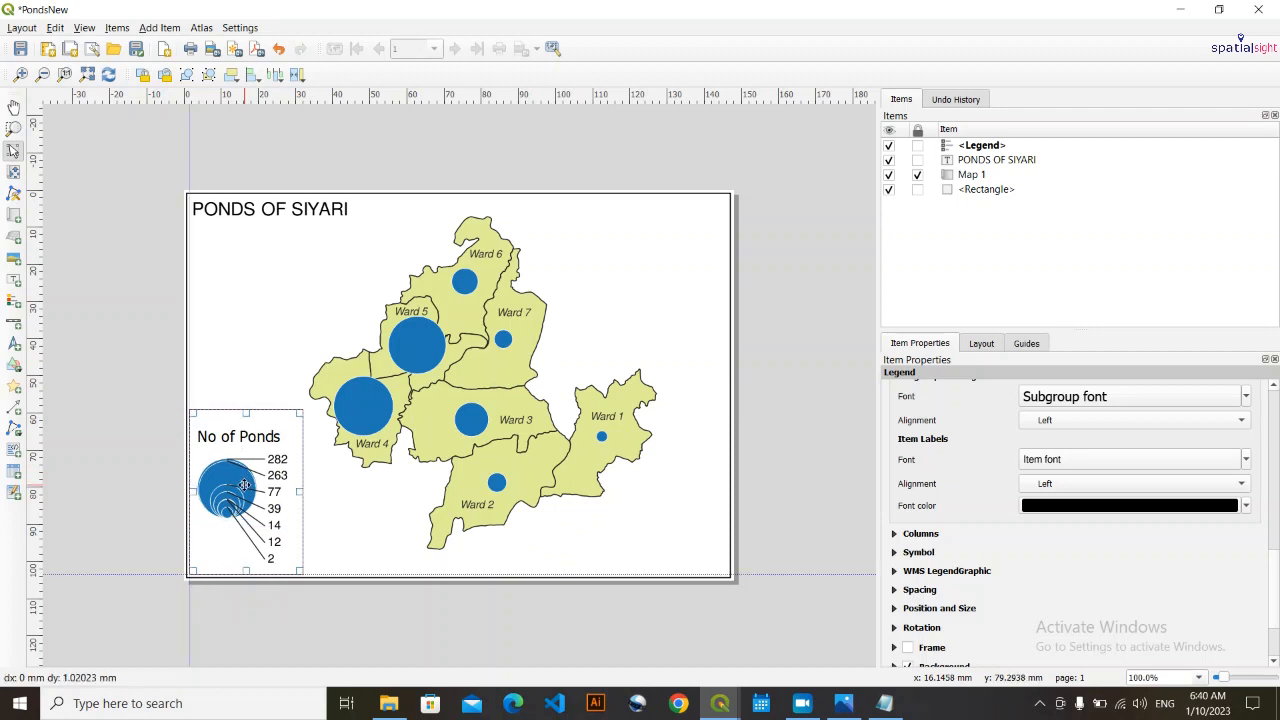
click(356, 510)
- Set the legend's subgroup heading font to FreeSans and slightly reduce its size
click(253, 490)
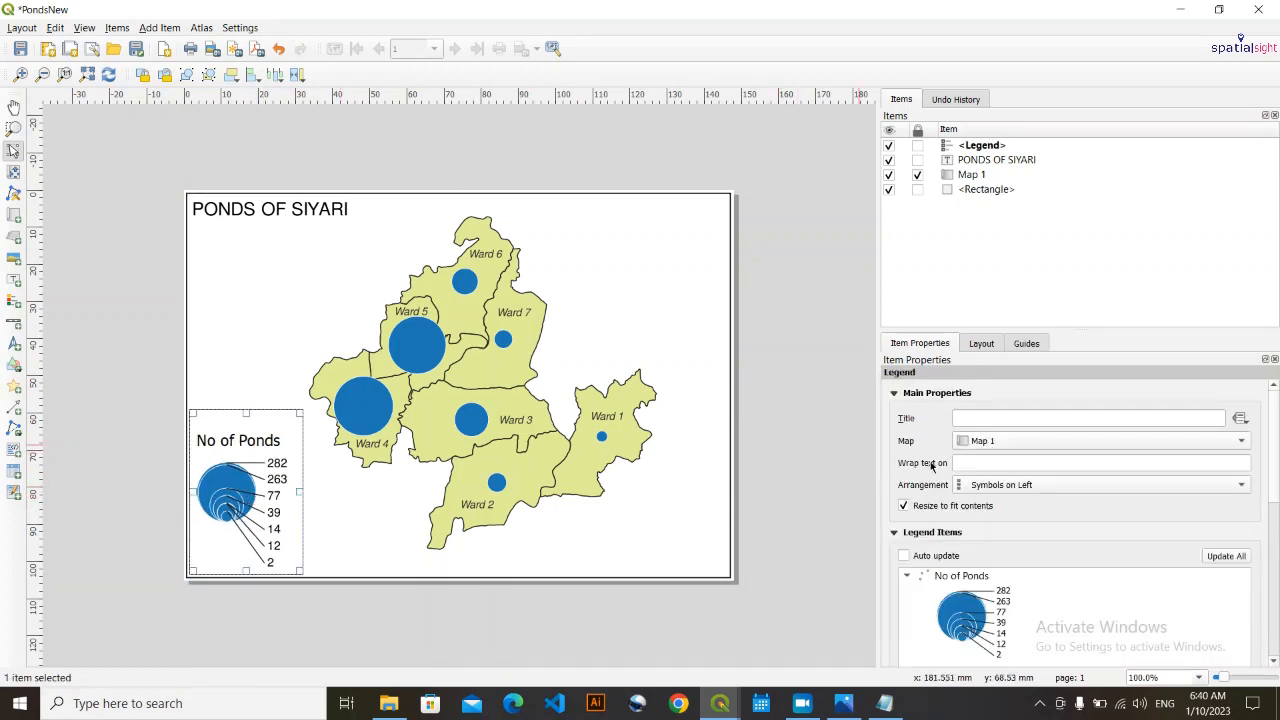
scroll(898, 585, down, 10)
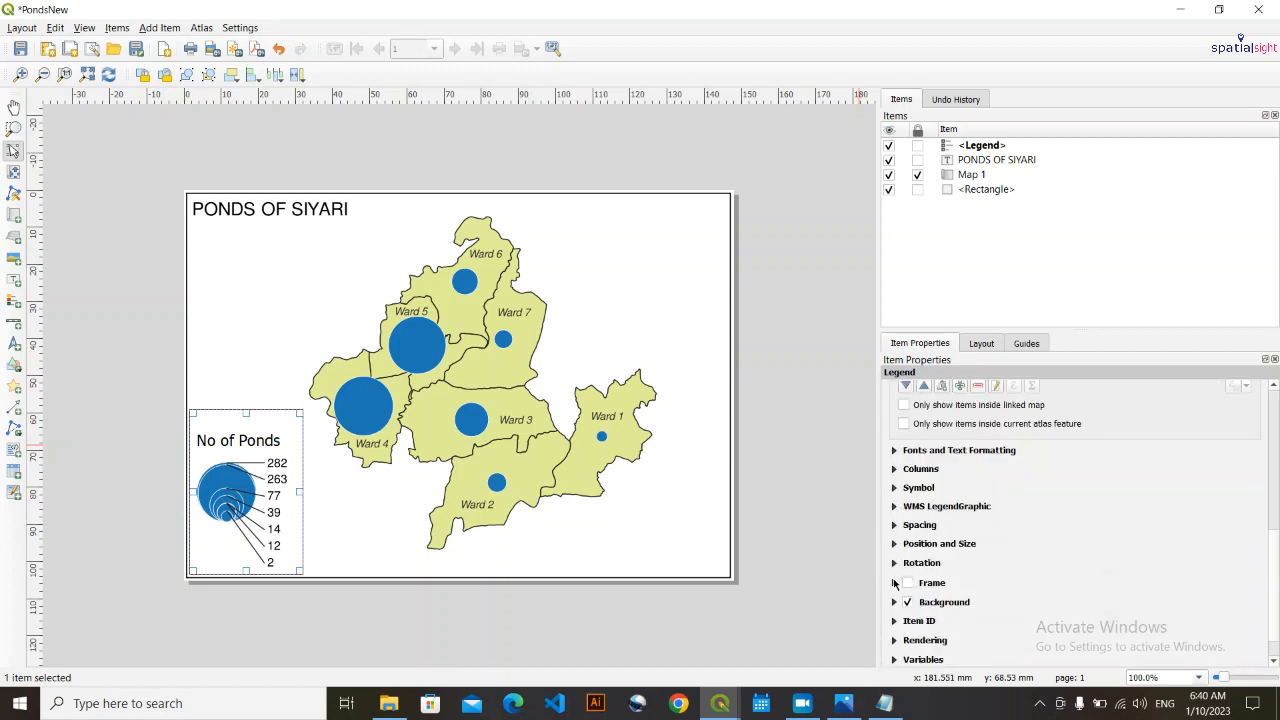
click(894, 451)
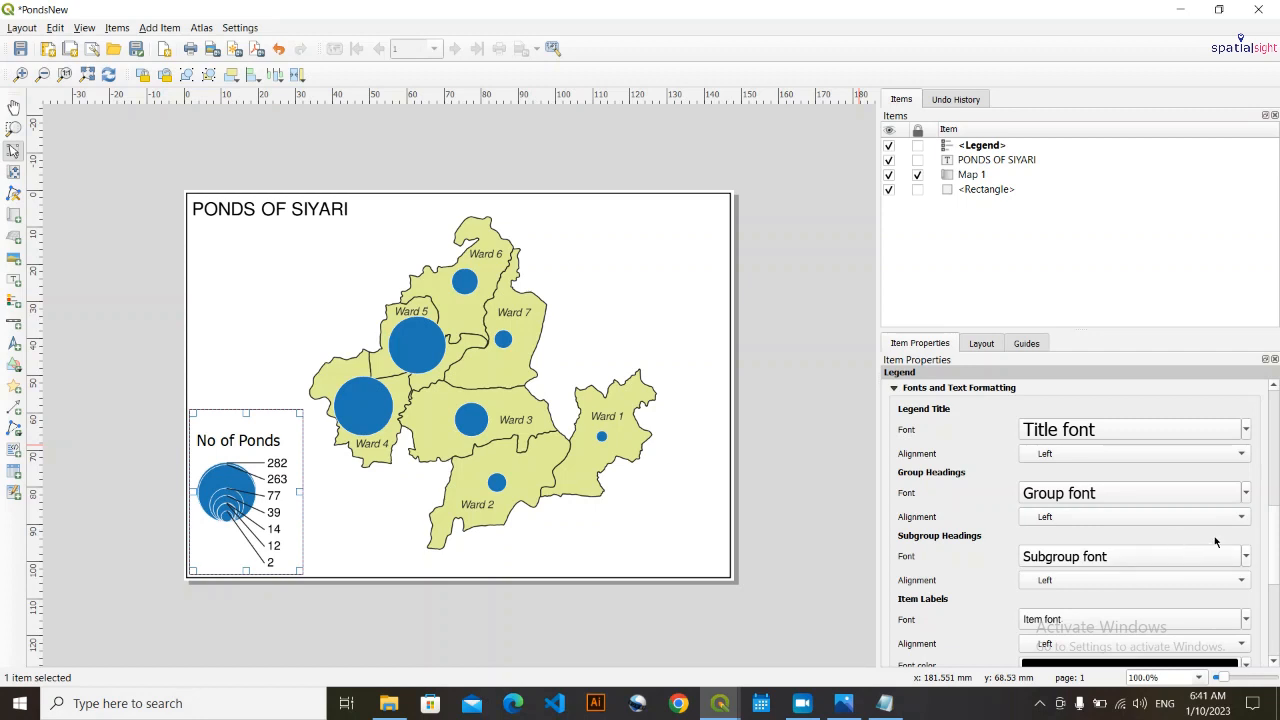
click(1246, 557)
mouse_move(1078, 615)
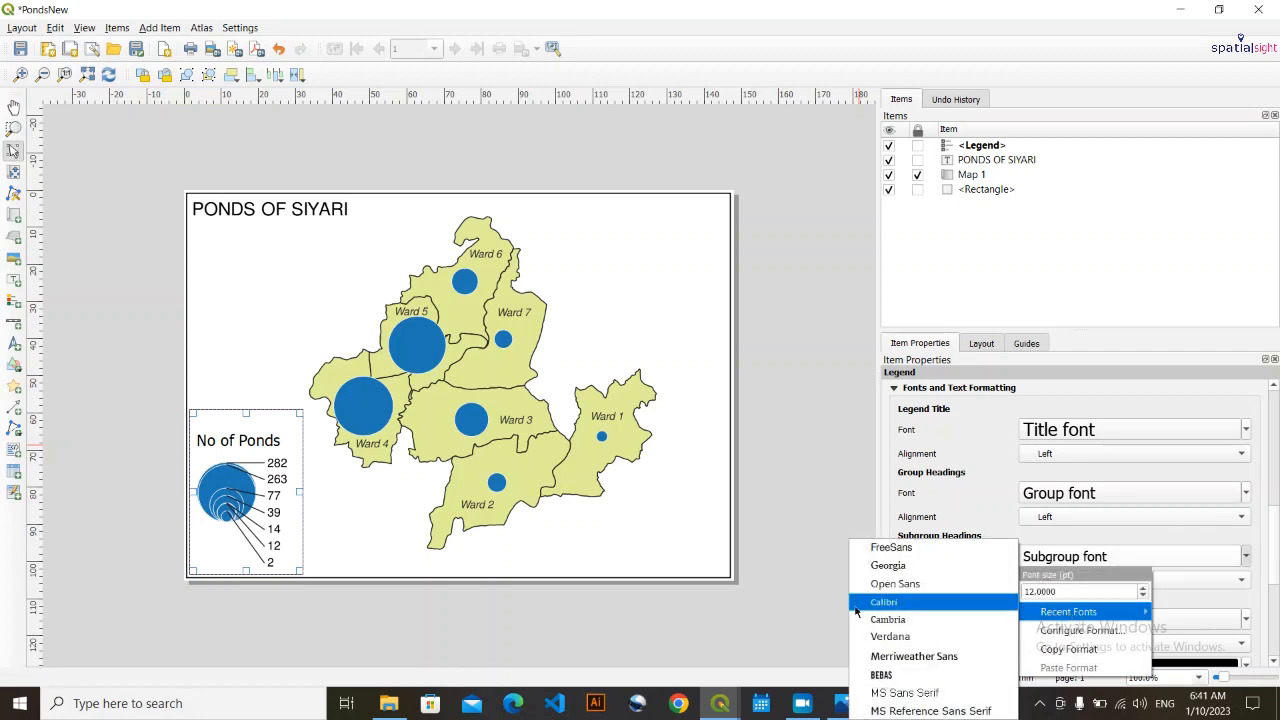
click(891, 548)
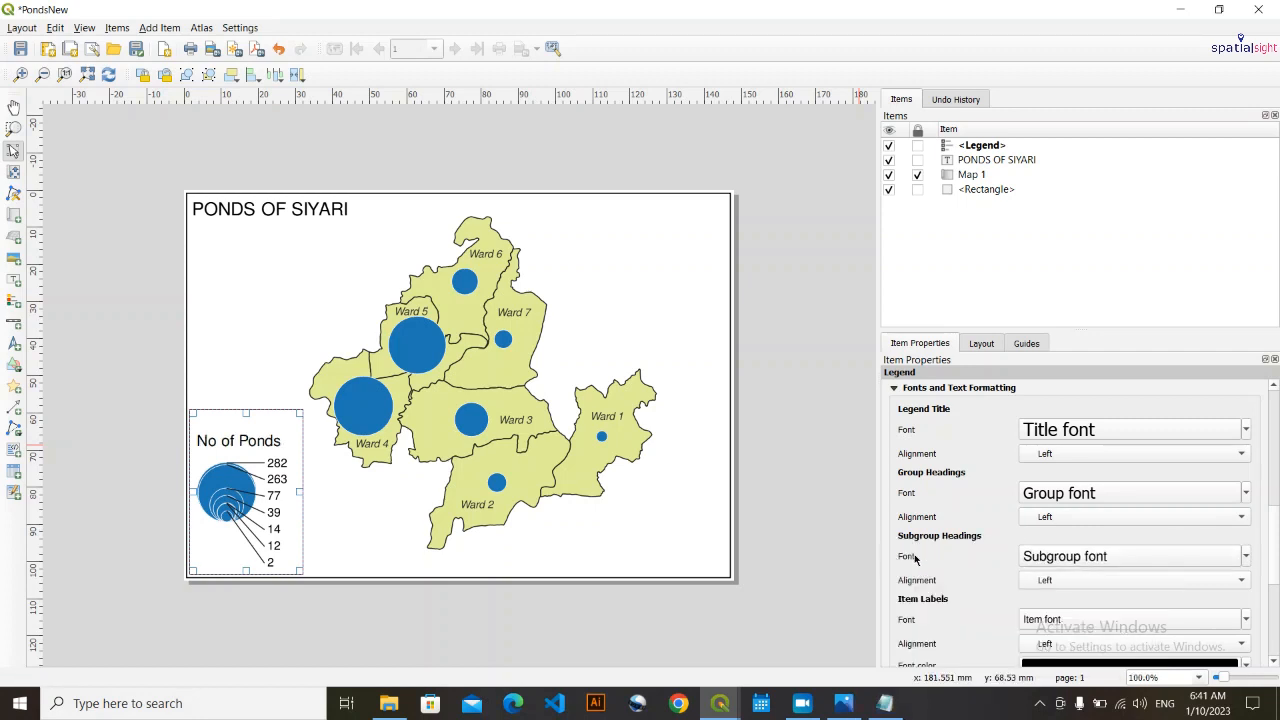
click(1247, 558)
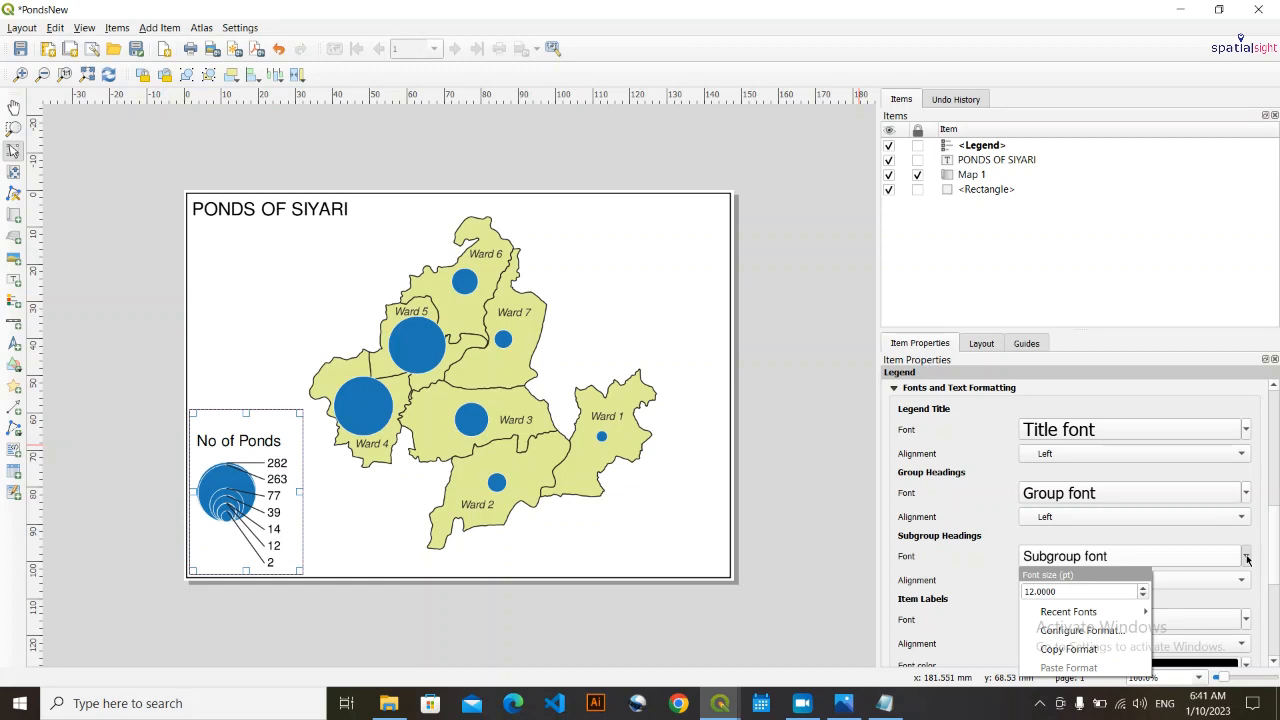
click(1142, 597)
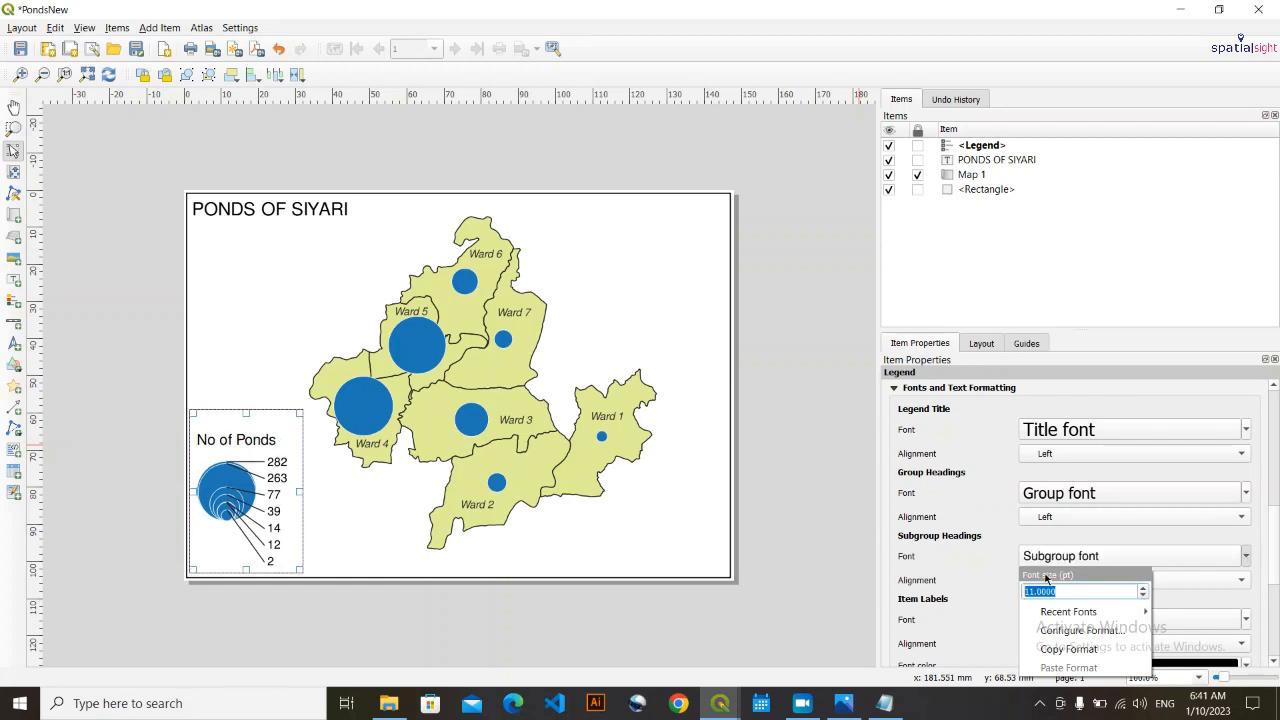
- Set the legend's spacing below the legend title to 0 mm
click(233, 496)
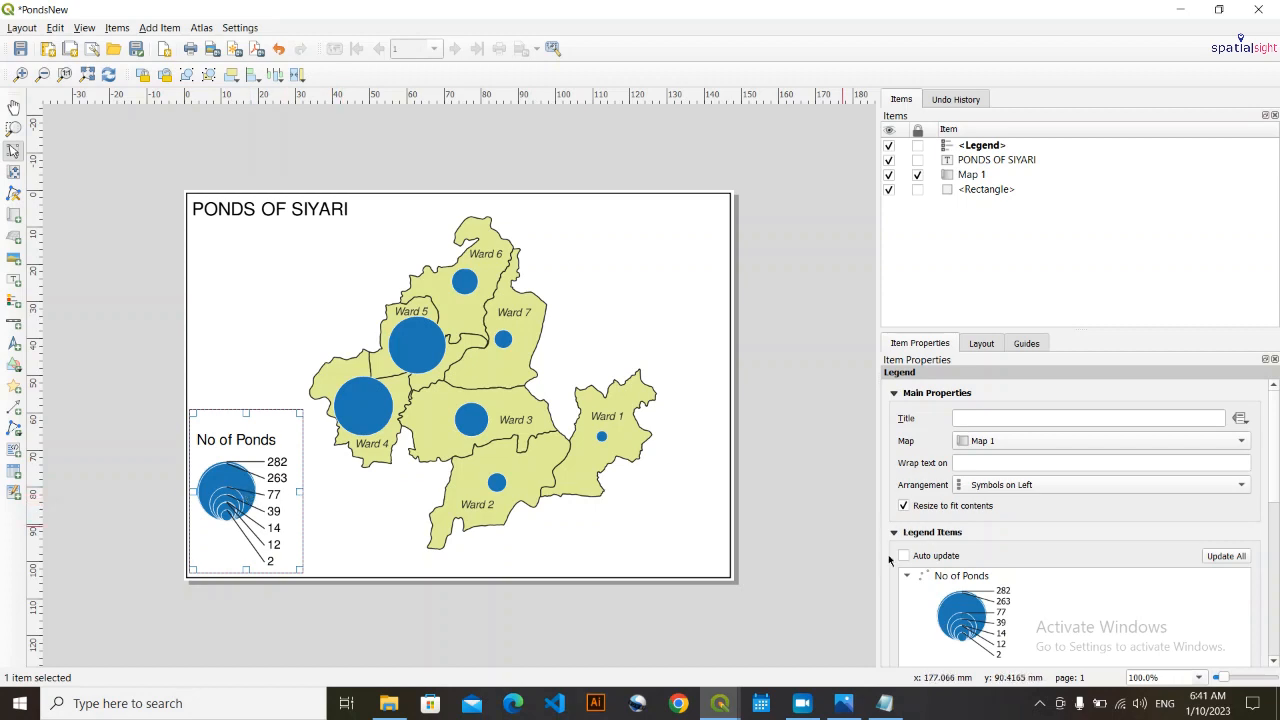
scroll(888, 556, down, 6)
click(896, 496)
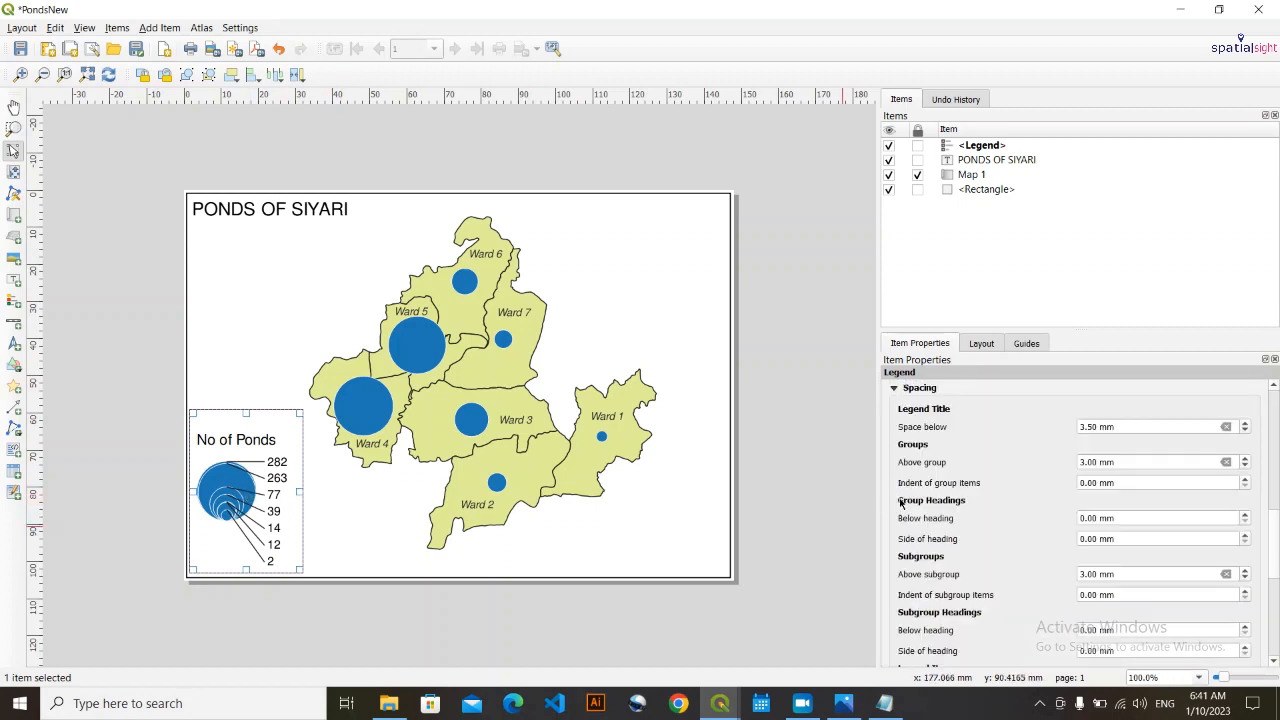
scroll(1038, 552, down, 1)
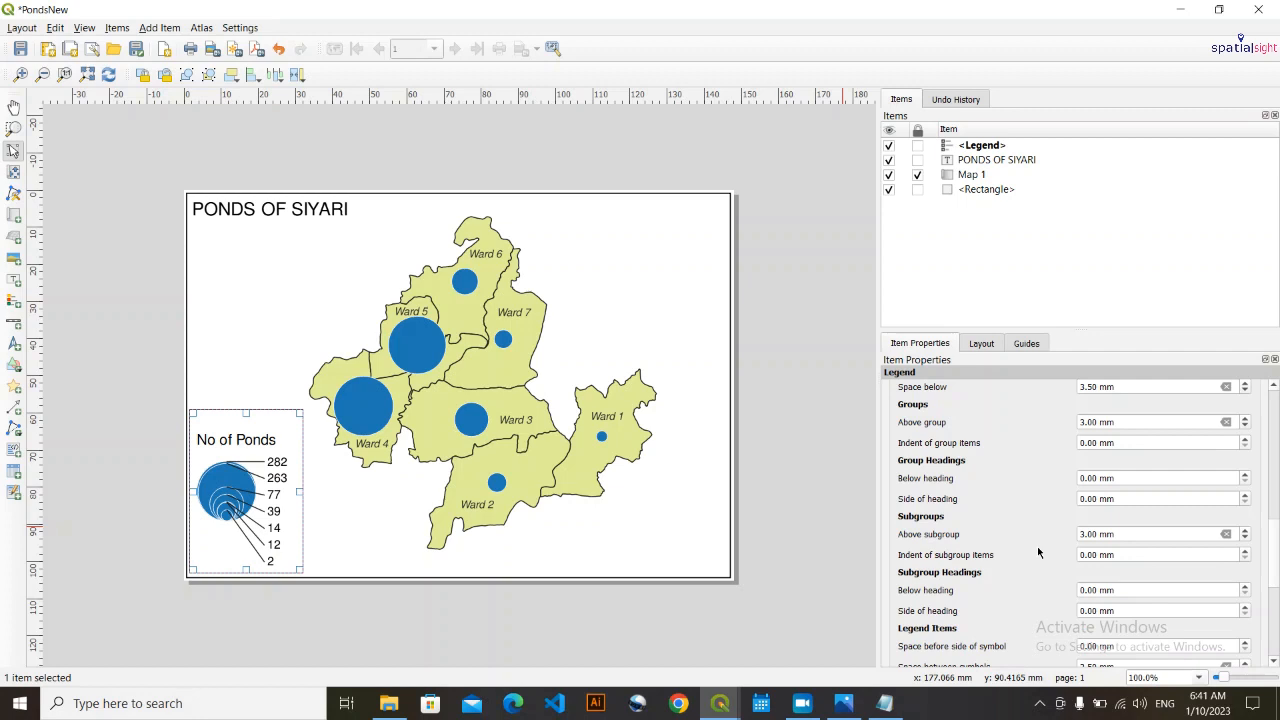
click(1084, 594)
scroll(1075, 592, down, 2)
scroll(1057, 571, up, 5)
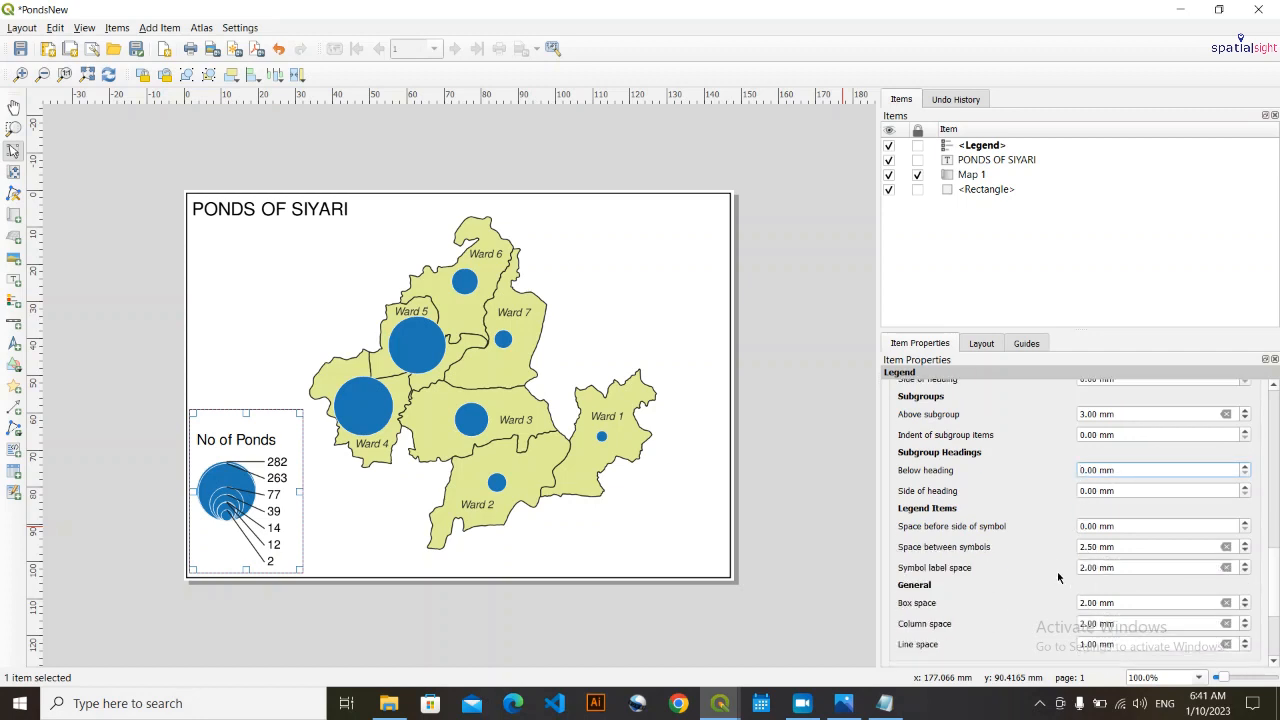
scroll(1052, 567, down, 1)
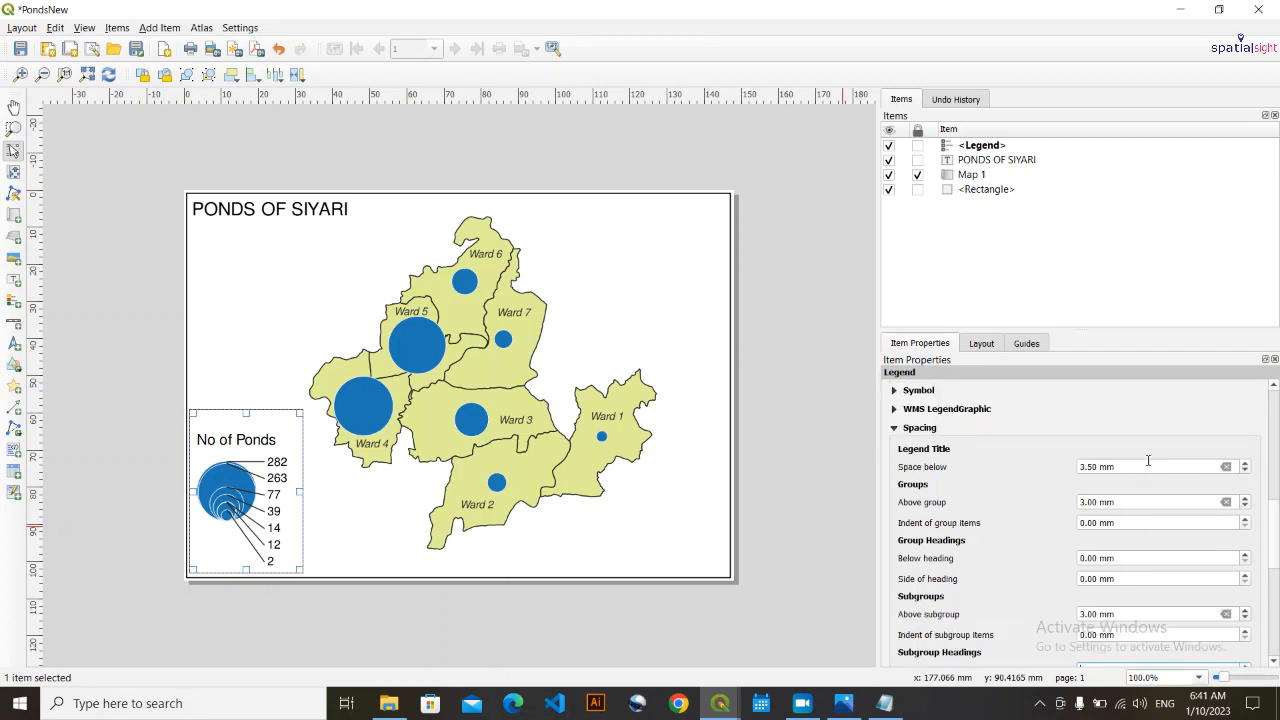
scroll(1119, 467, up, 1)
scroll(1119, 467, down, 5)
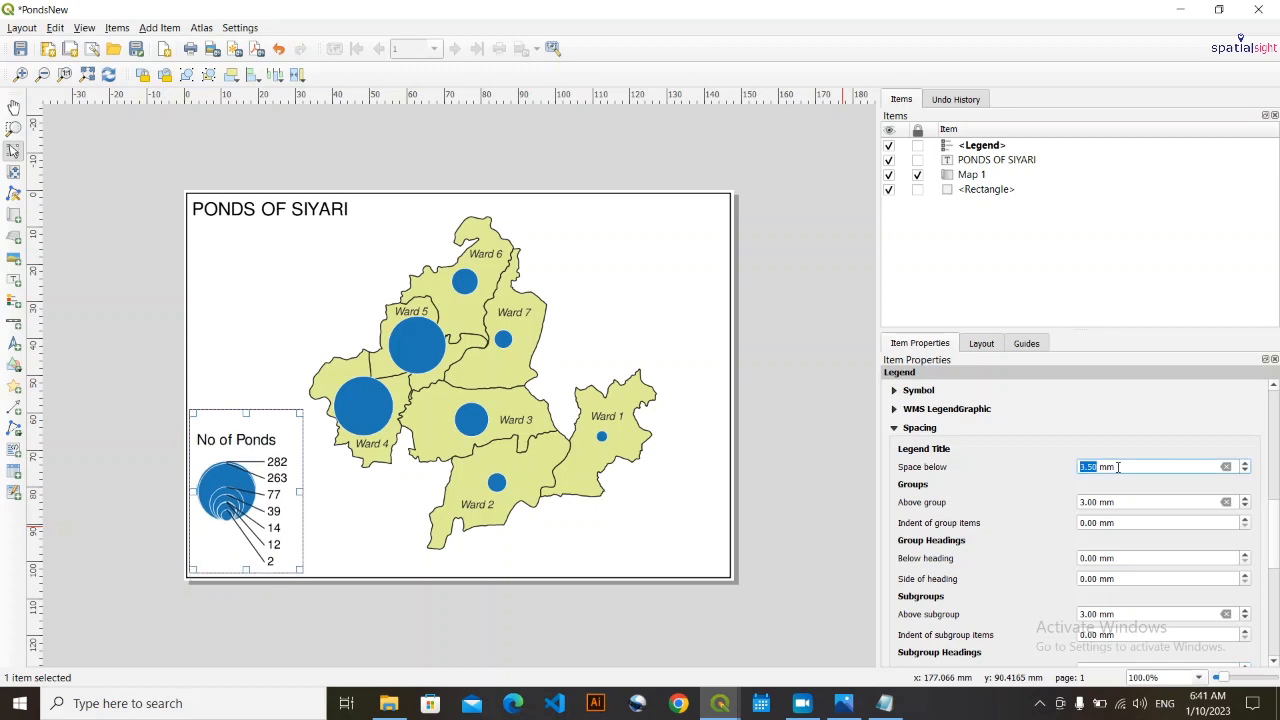
- Move the legend down so that it sits just above the page's lower border, and deselect it
click(309, 529)
click(253, 503)
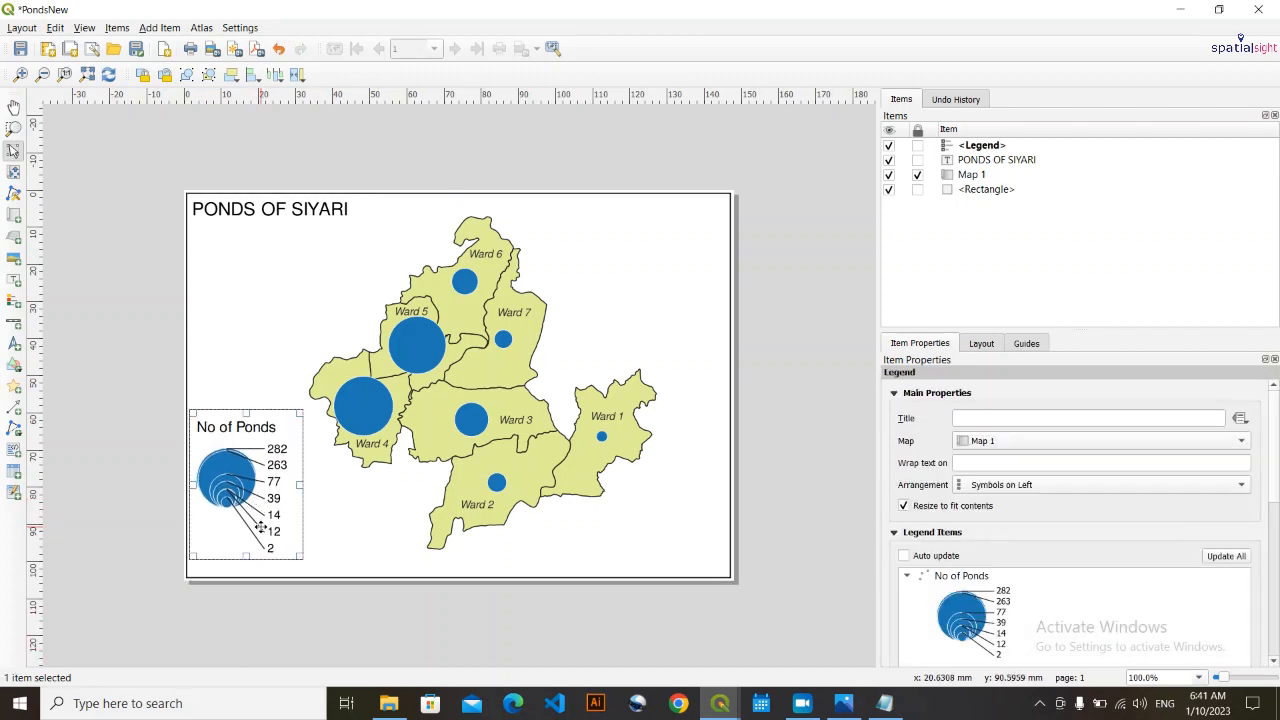
drag(260, 527, 261, 542)
click(141, 522)
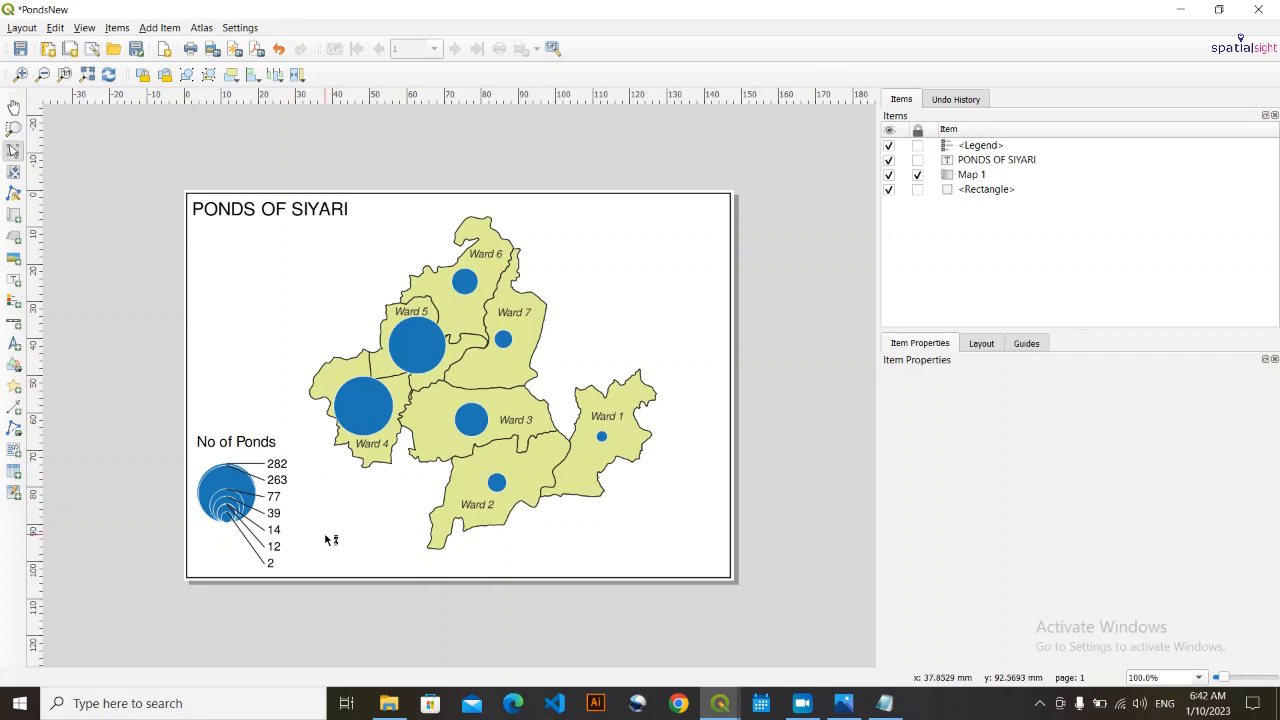
click(240, 512)
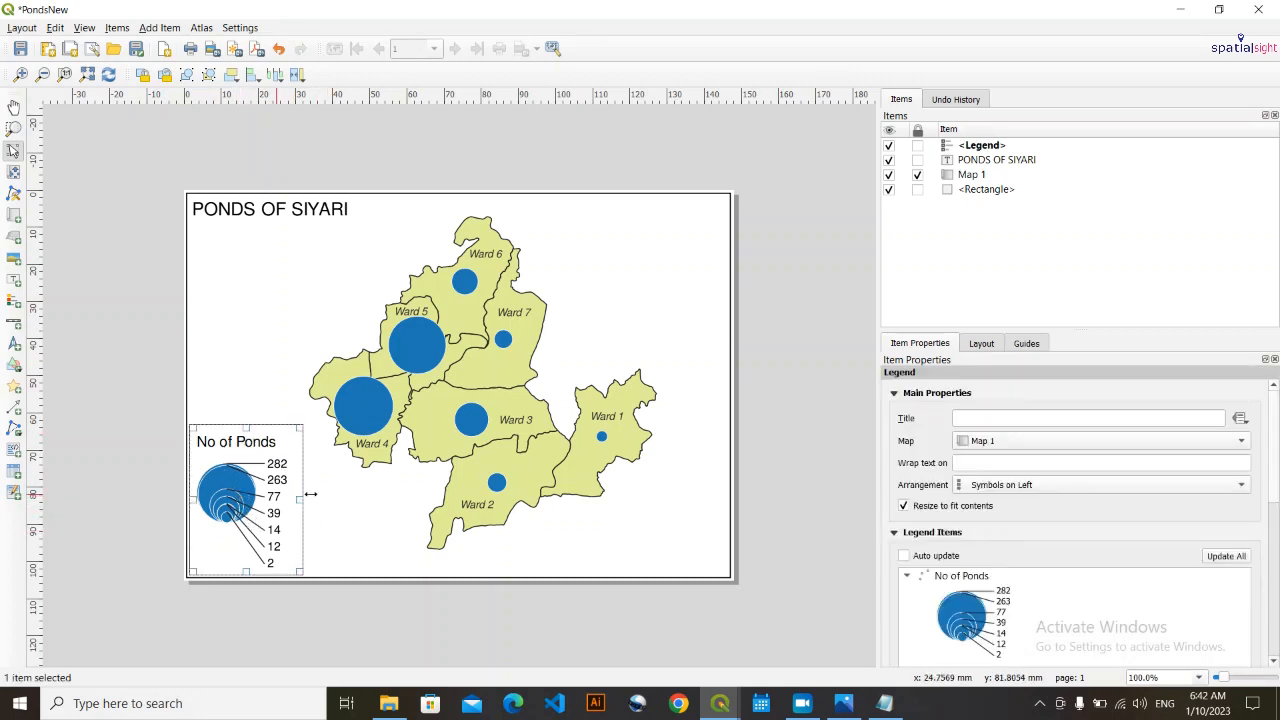
click(375, 515)
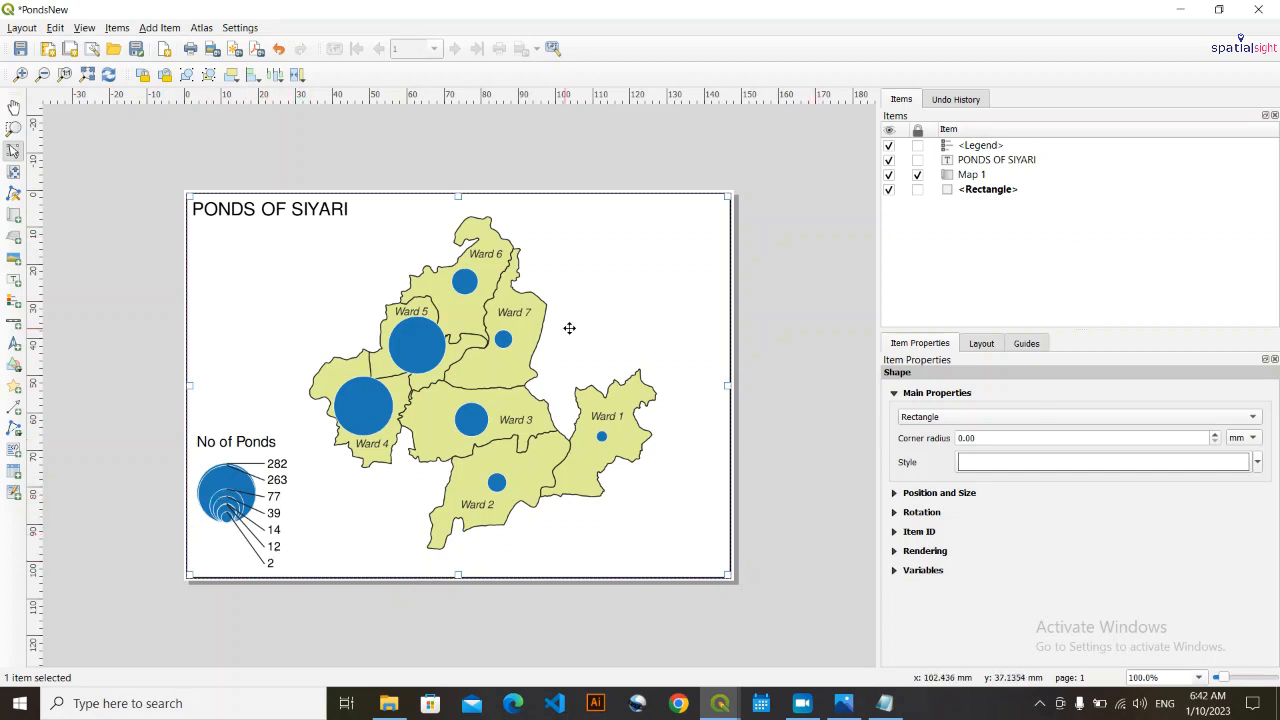
click(104, 451)
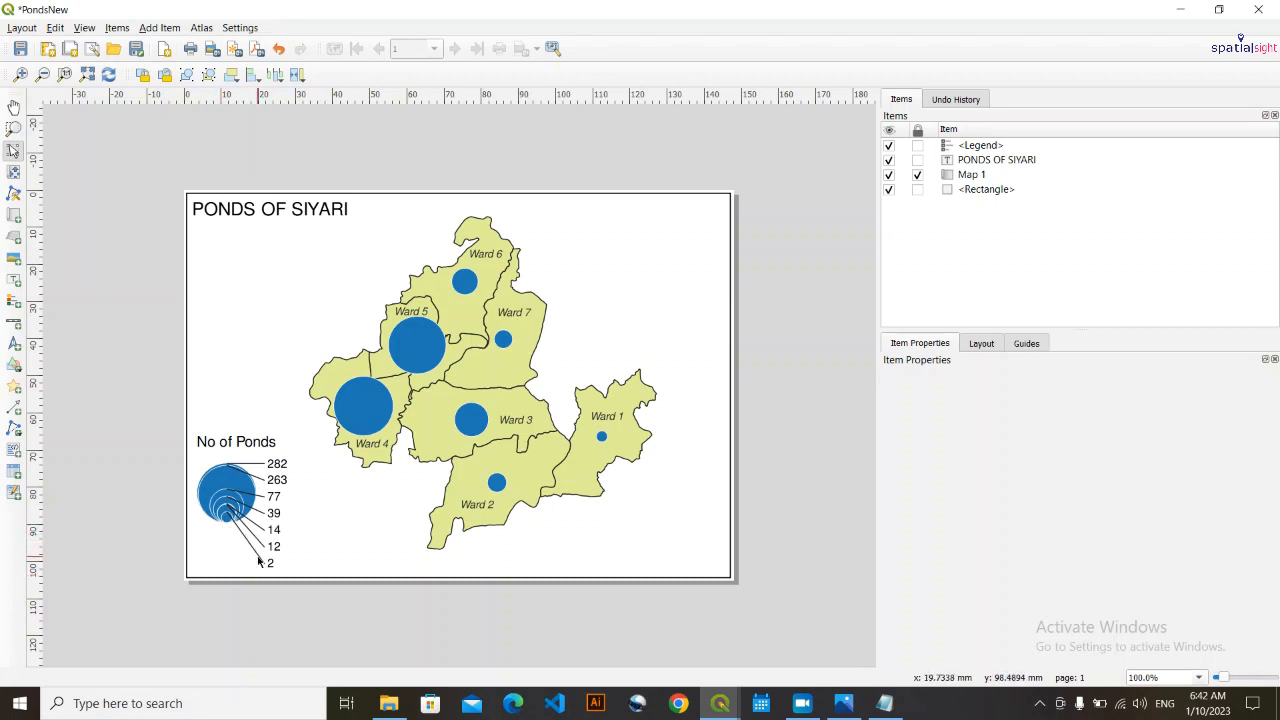
- Switch to the main QGIS project window and inspect the stroke style options of the No of Ponds layer's simple marker
click(1180, 9)
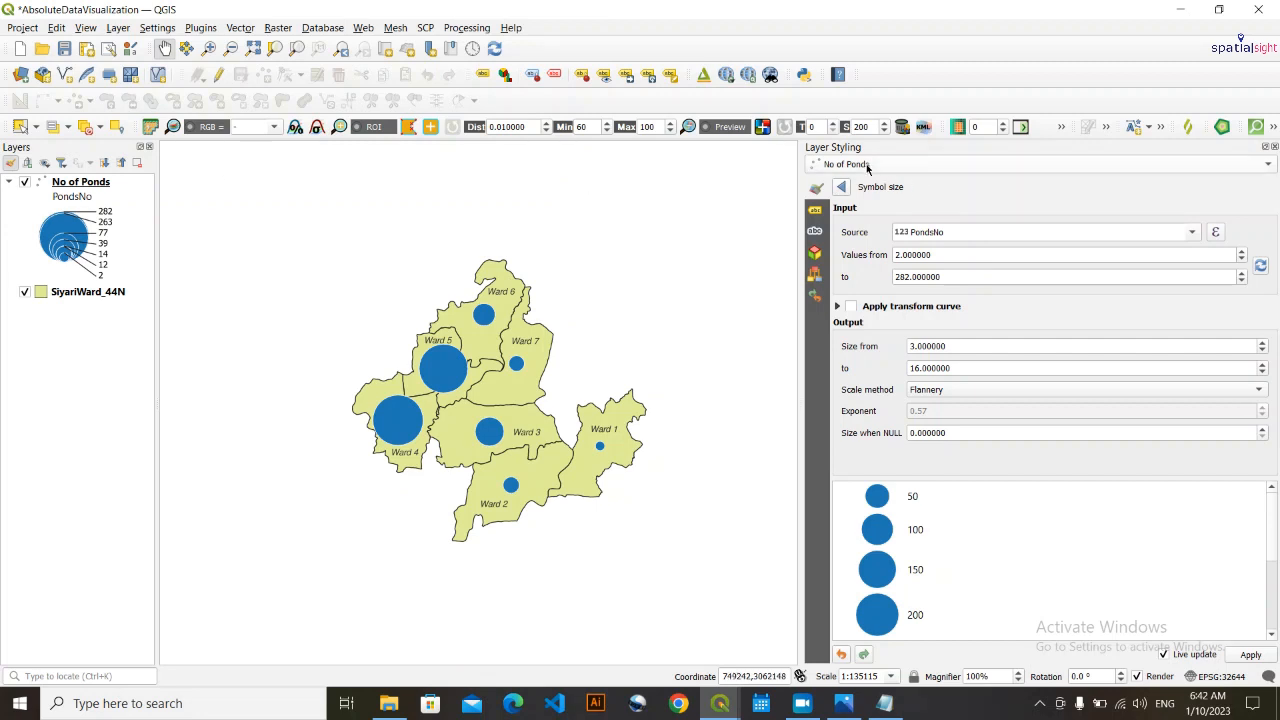
click(842, 187)
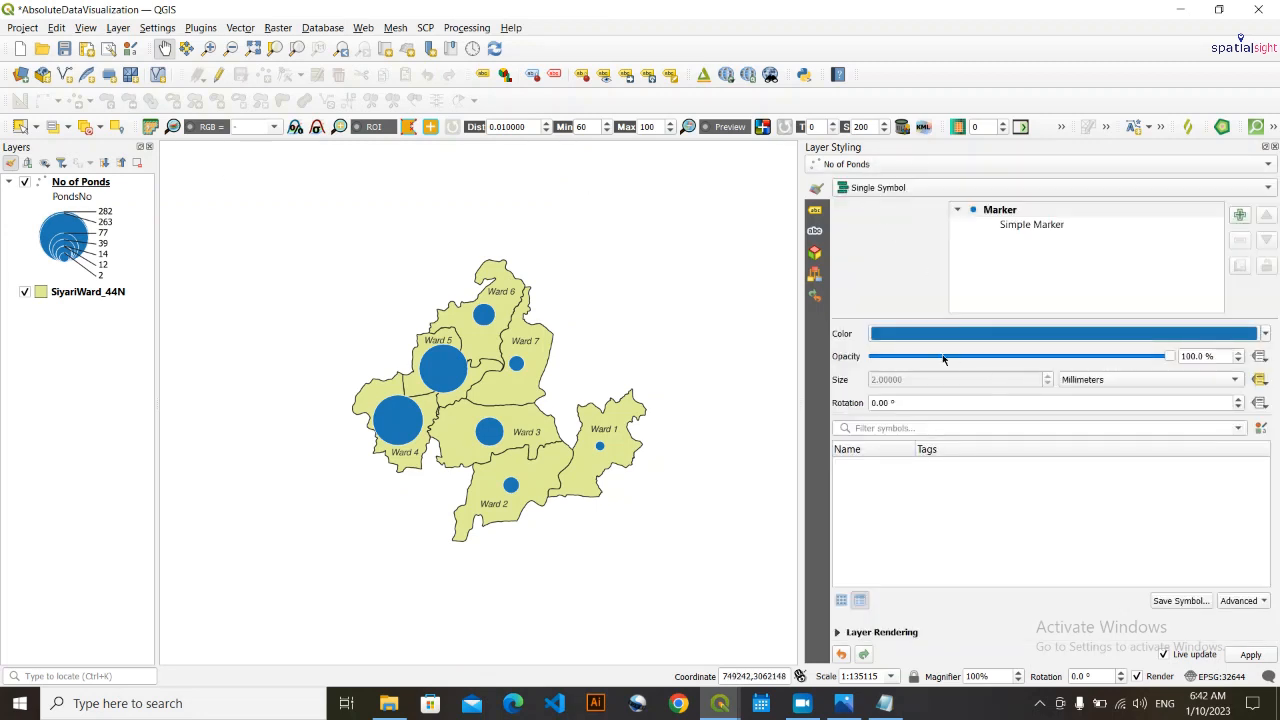
click(1040, 226)
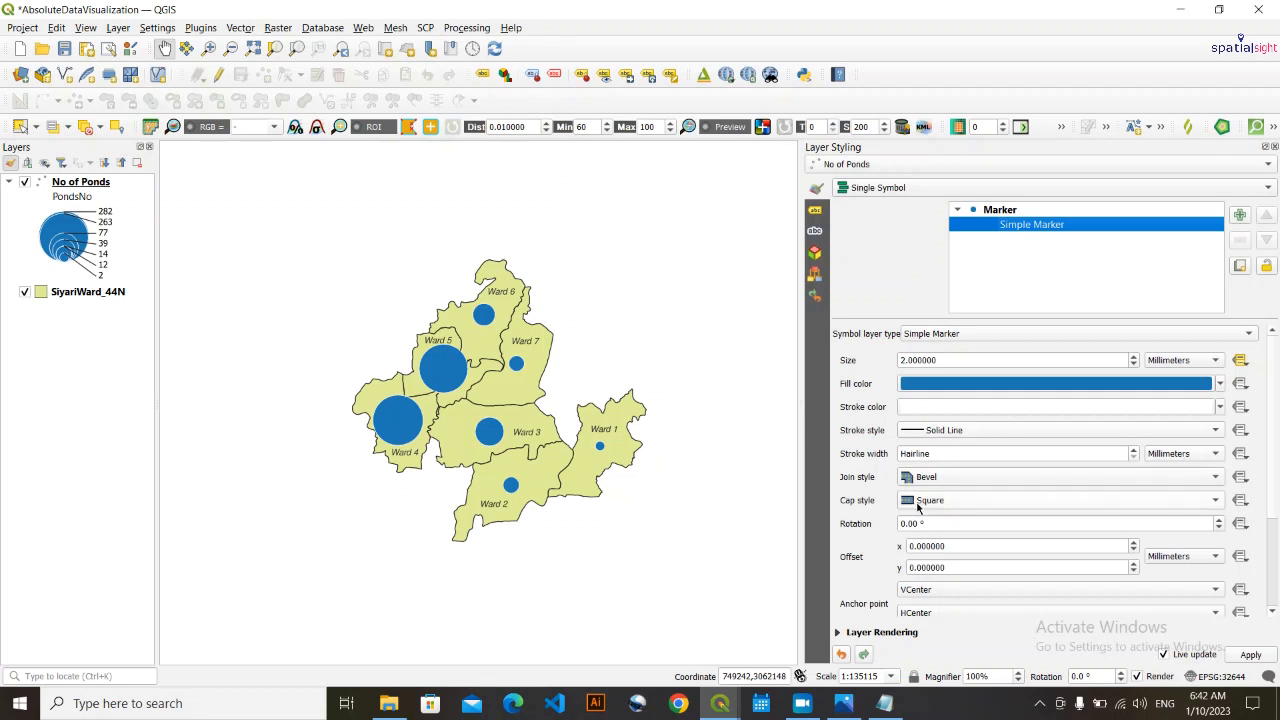
click(969, 430)
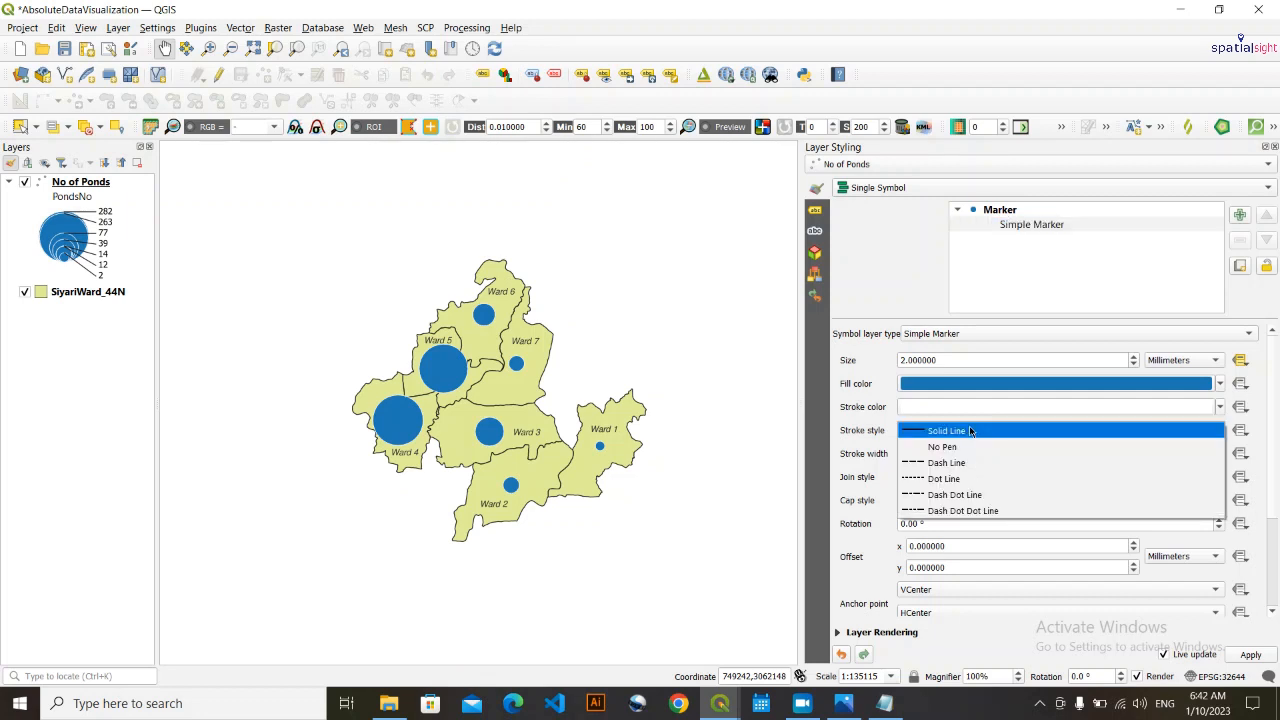
click(969, 428)
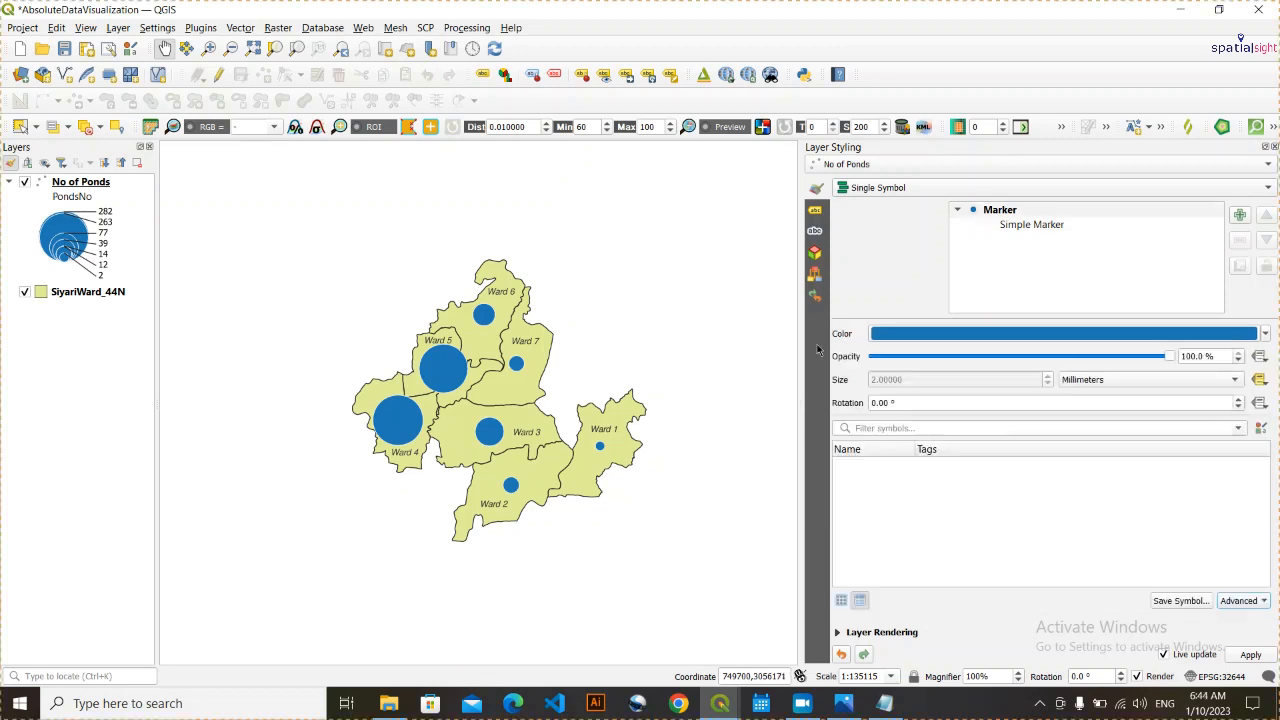
- Set the stroke width of the line symbol in the No of Ponds layer's data-defined size legend to 0.16 mm
click(1247, 601)
click(1205, 638)
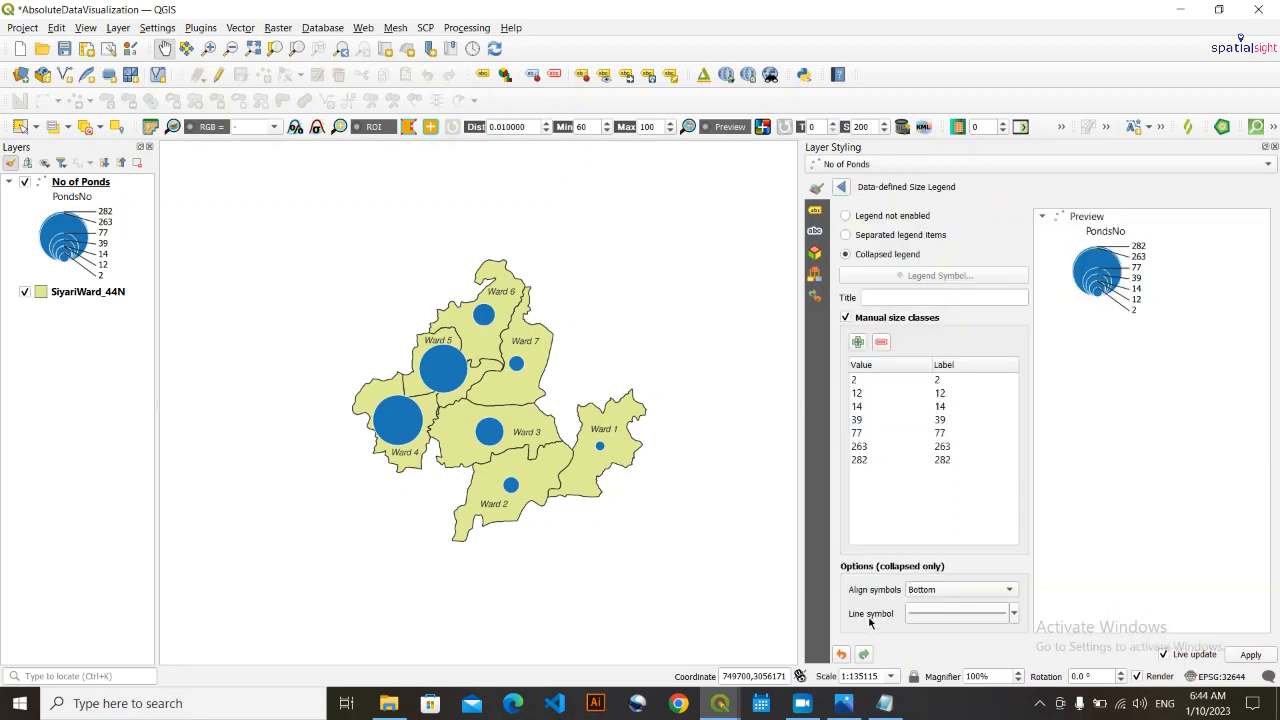
click(1014, 613)
click(1013, 613)
click(950, 613)
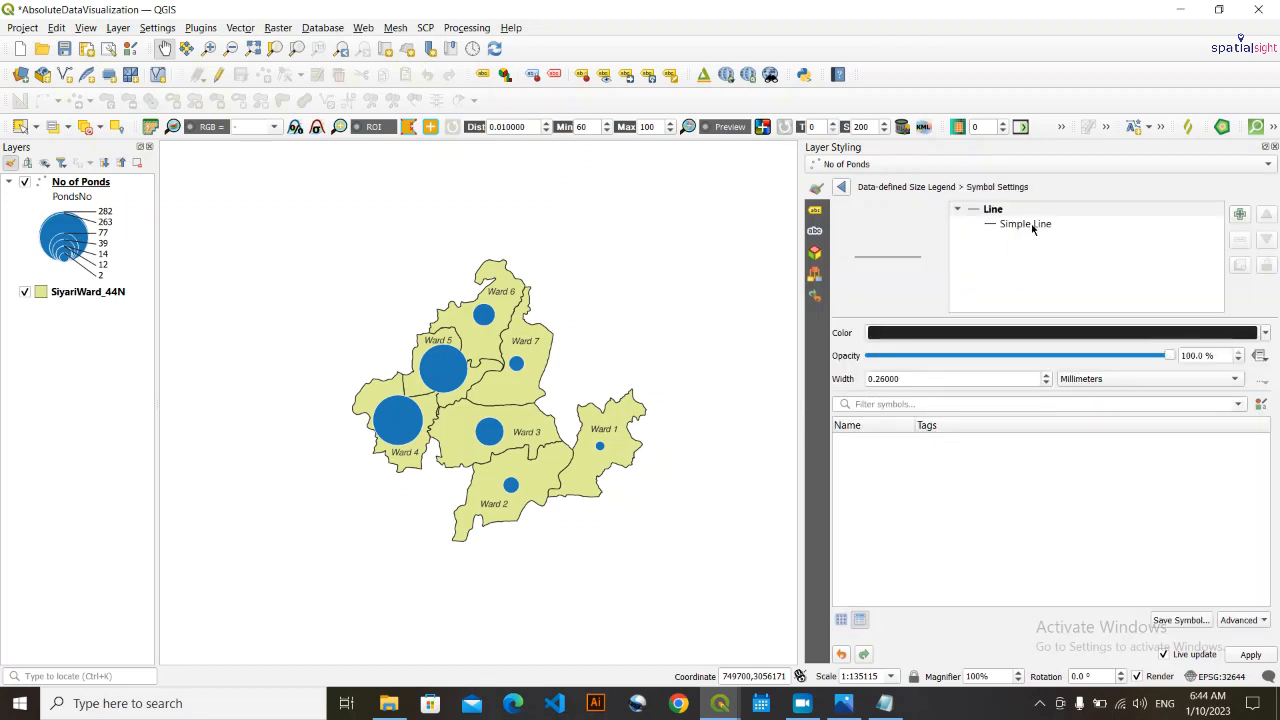
click(1033, 226)
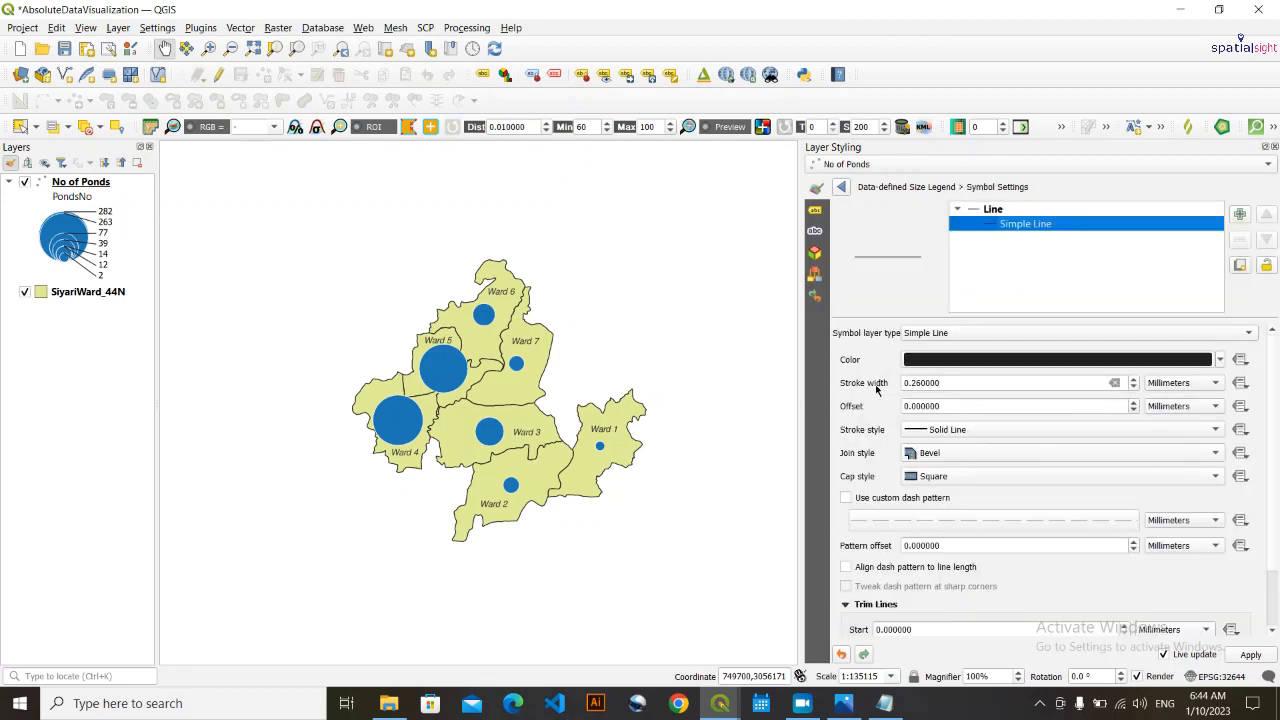
click(913, 382)
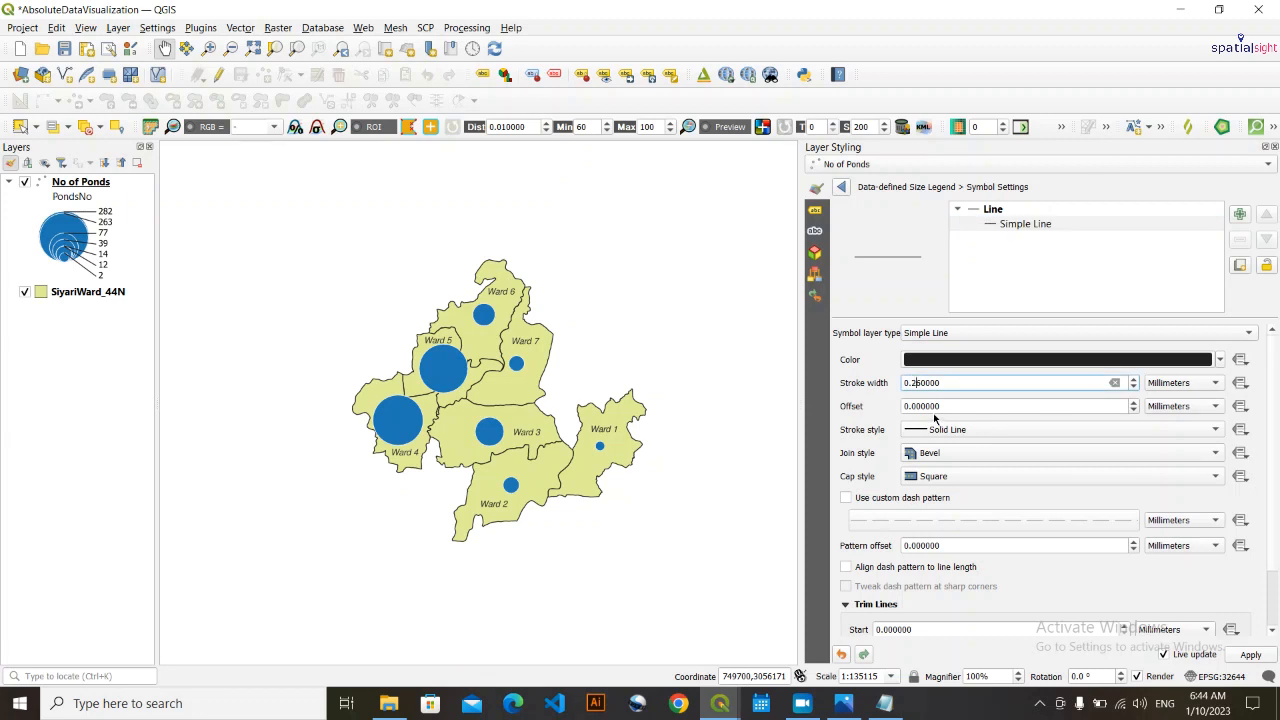
key(BackSpace)
text(1)
key(Return)
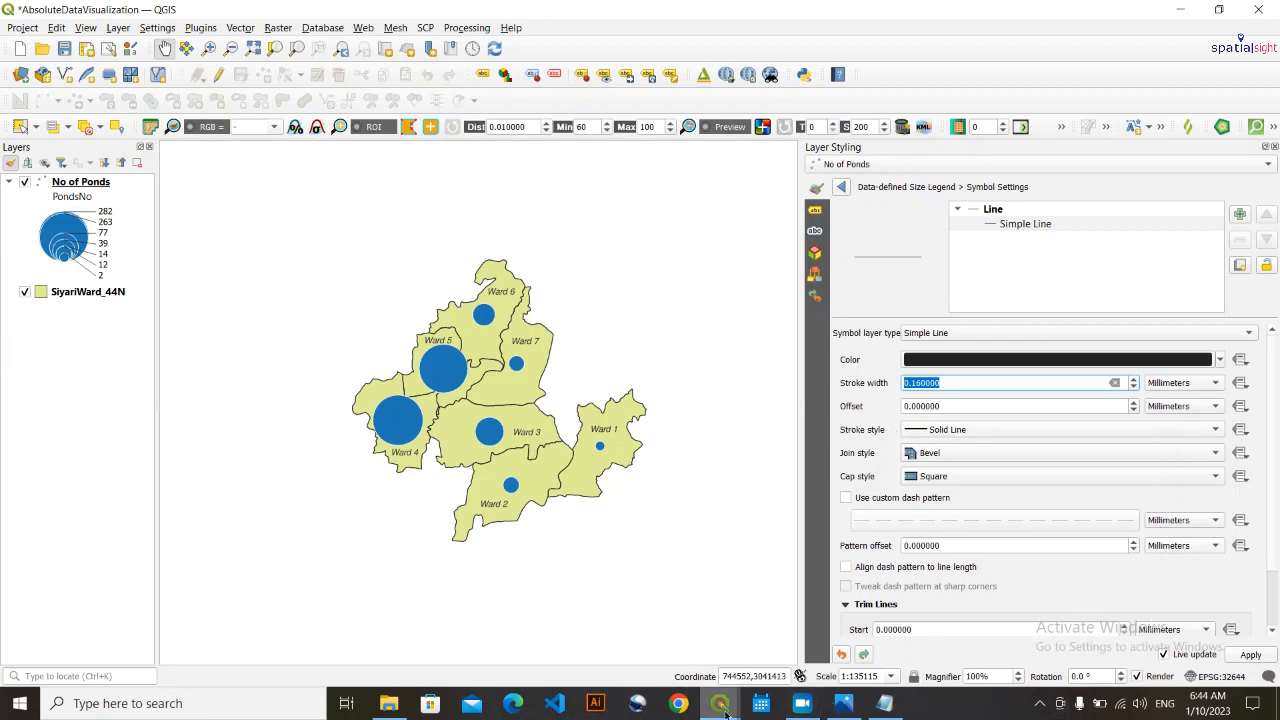
- Close the No of Ponds attribute table and return to the PondsNew layout, refreshing the view of the legend
mouse_move(727, 712)
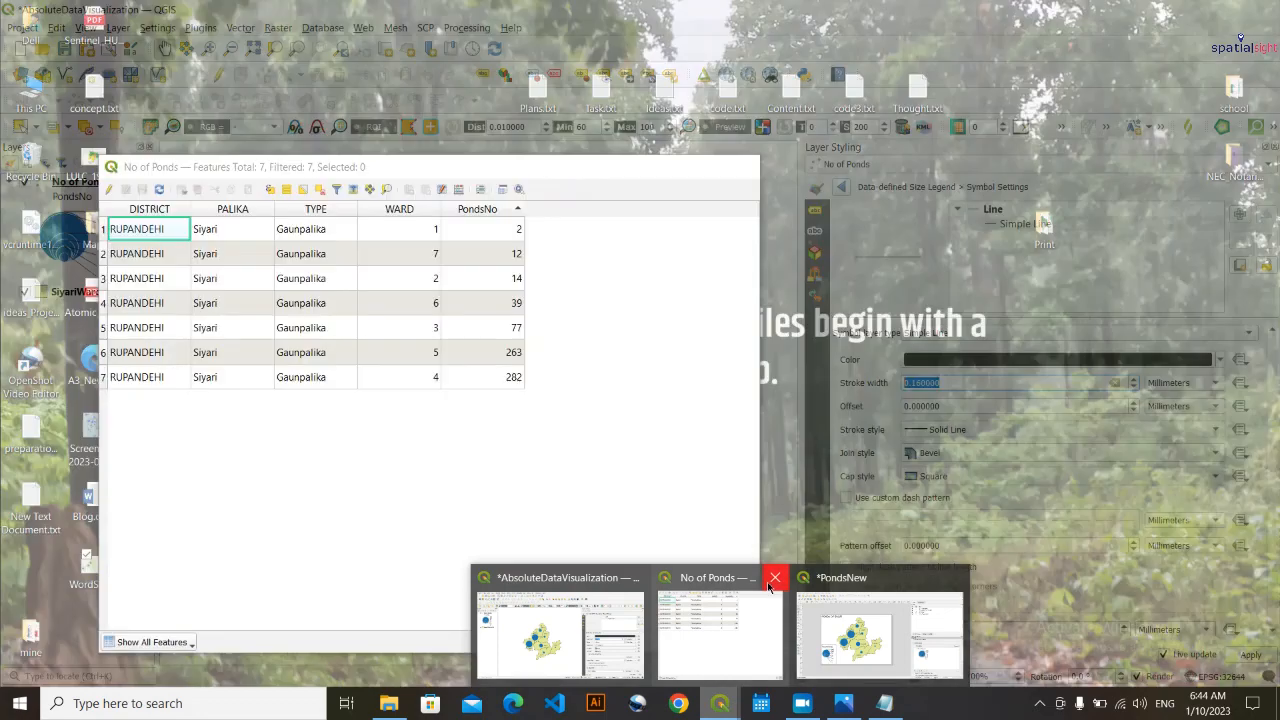
click(775, 578)
click(794, 606)
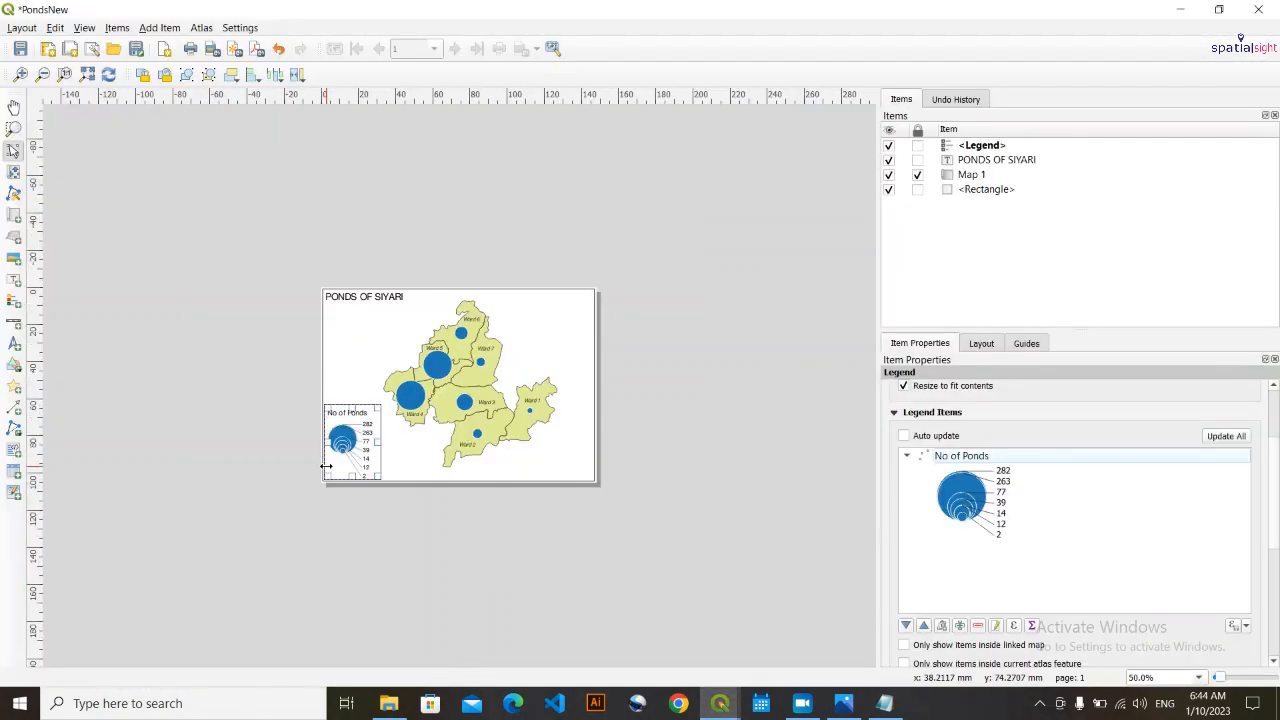
scroll(326, 466, up, 2)
scroll(326, 470, down, 1)
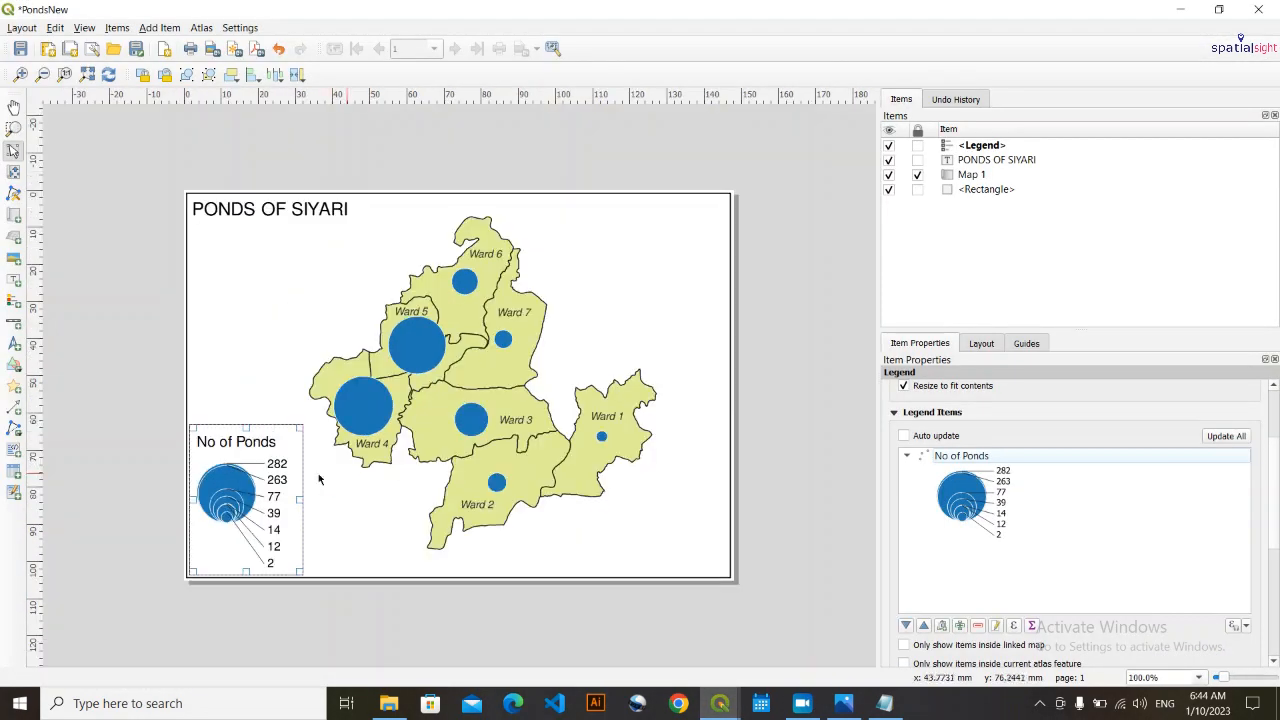
click(345, 533)
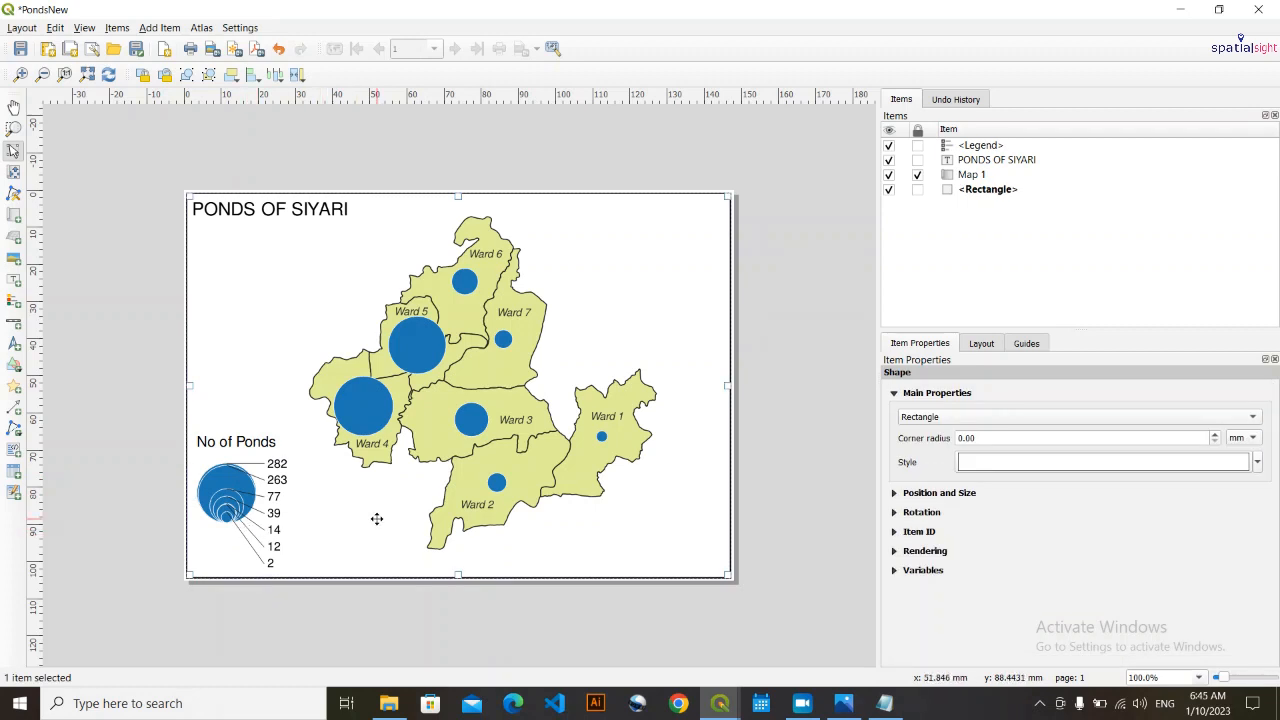
click(799, 420)
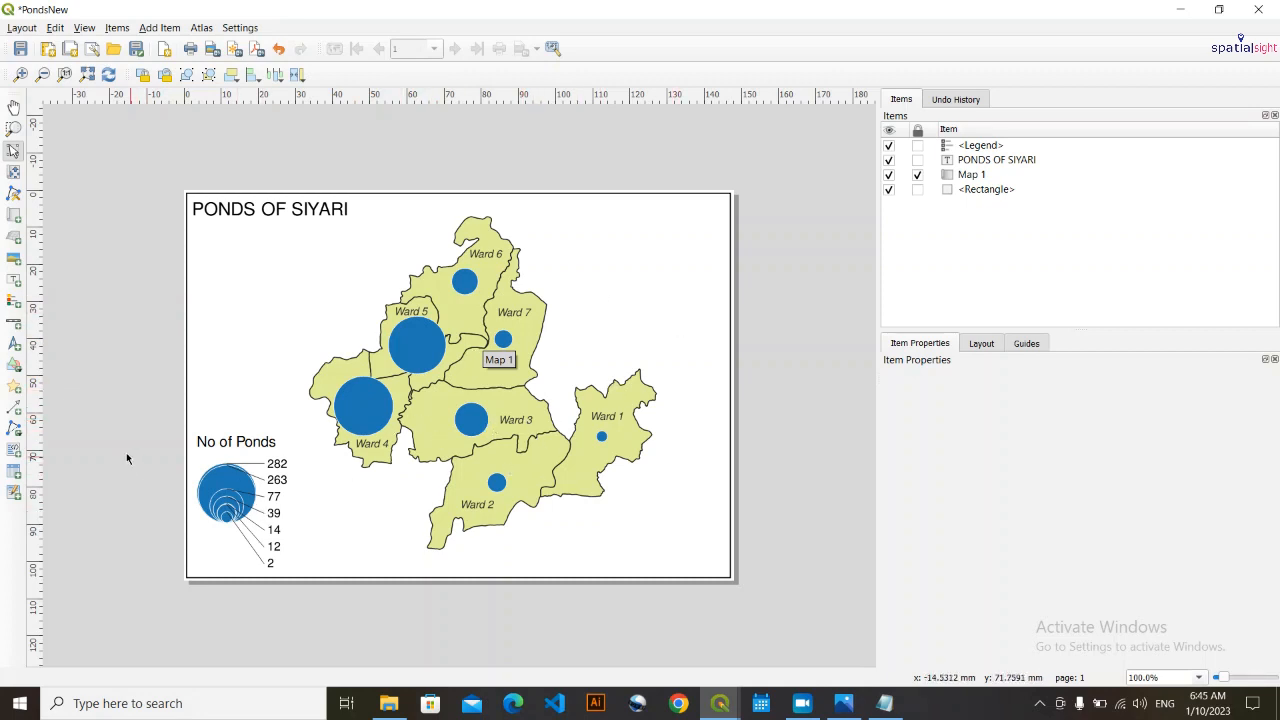
click(264, 501)
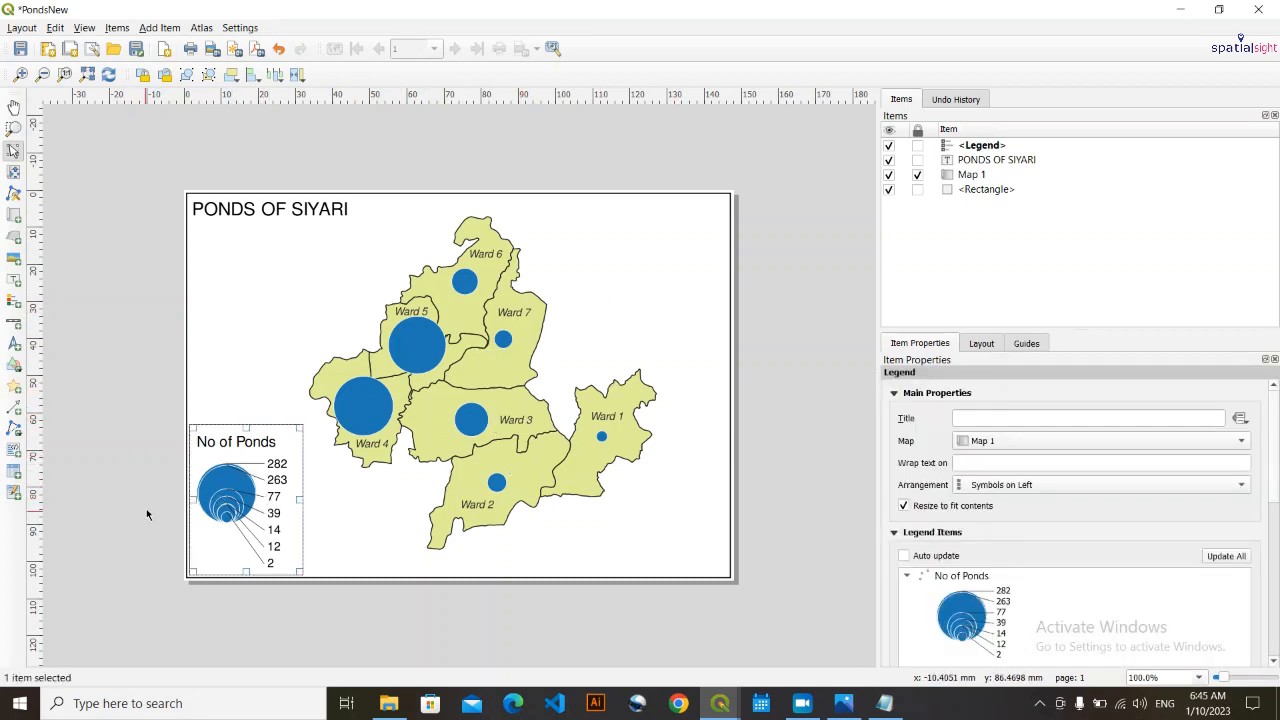
click(146, 509)
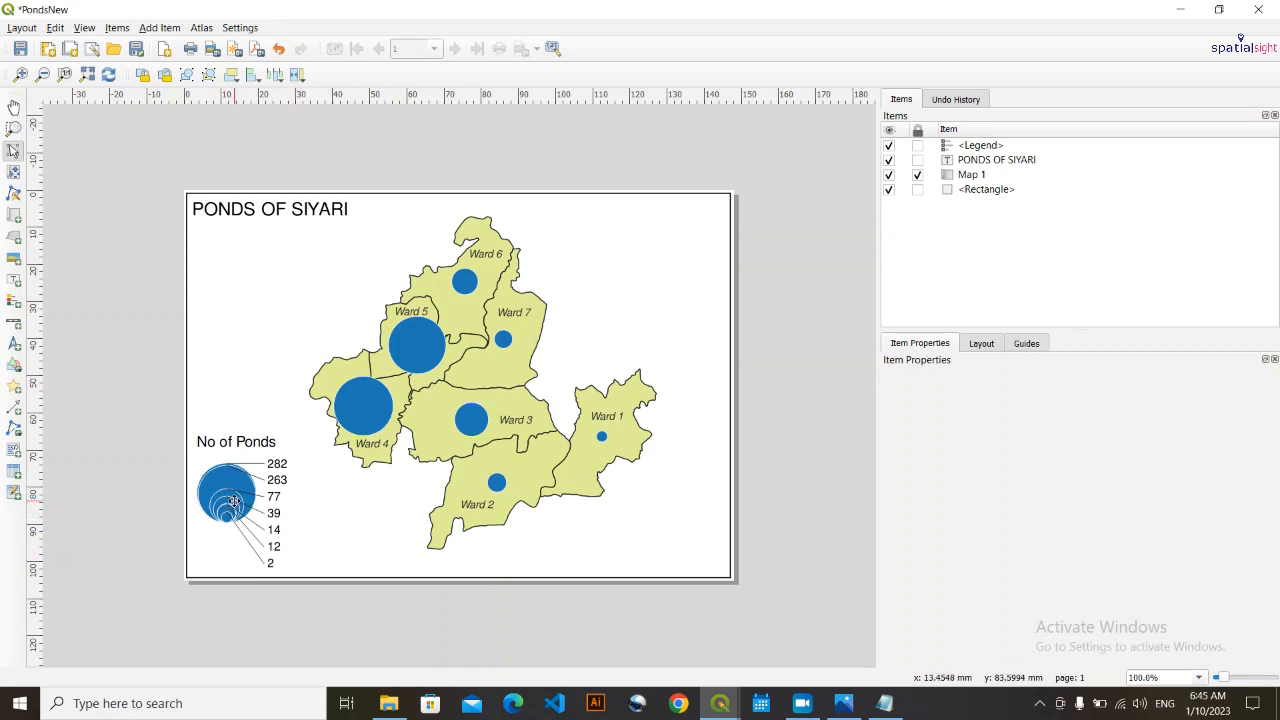
click(233, 500)
click(136, 516)
- Add a label in the page's lower-right corner reading "Data source: Boundary data by DOS, Nepal; Ponds data by Siyari Gaupalika"
click(157, 30)
click(181, 101)
drag(527, 517, 710, 574)
triple_click(994, 423)
text(Data source:)
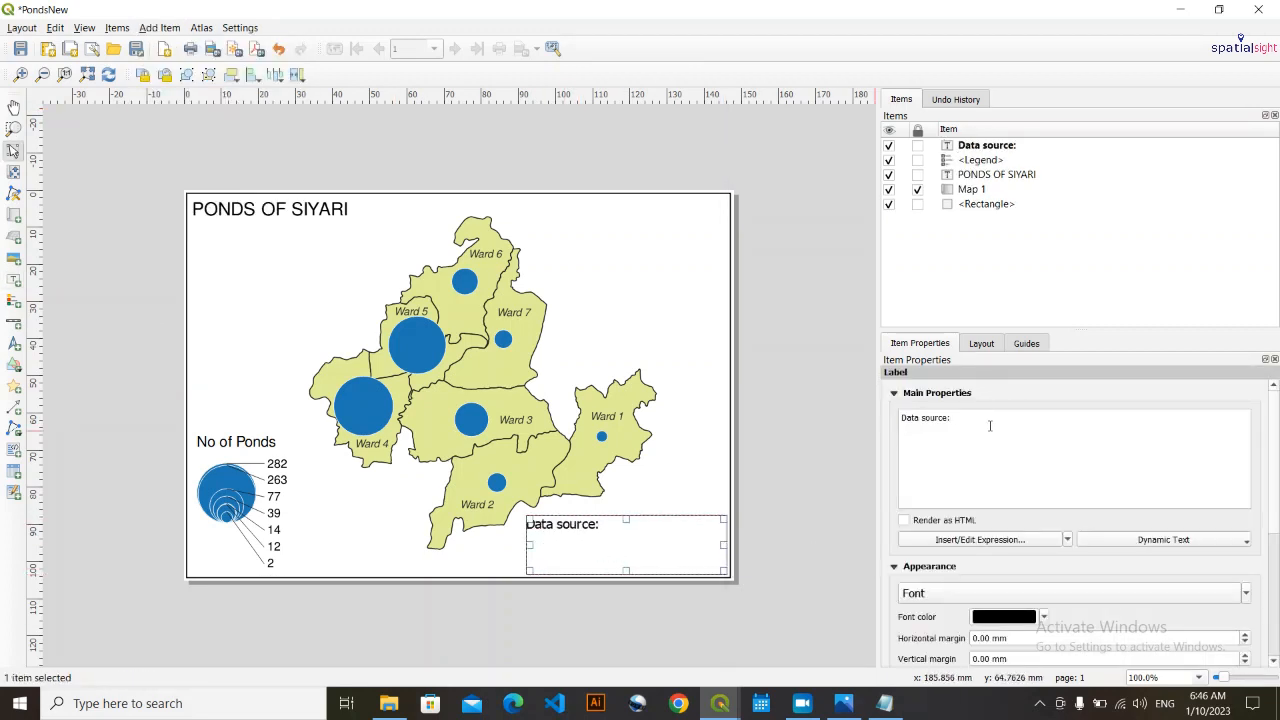
text( Boundary data by DOS, Nepal and)
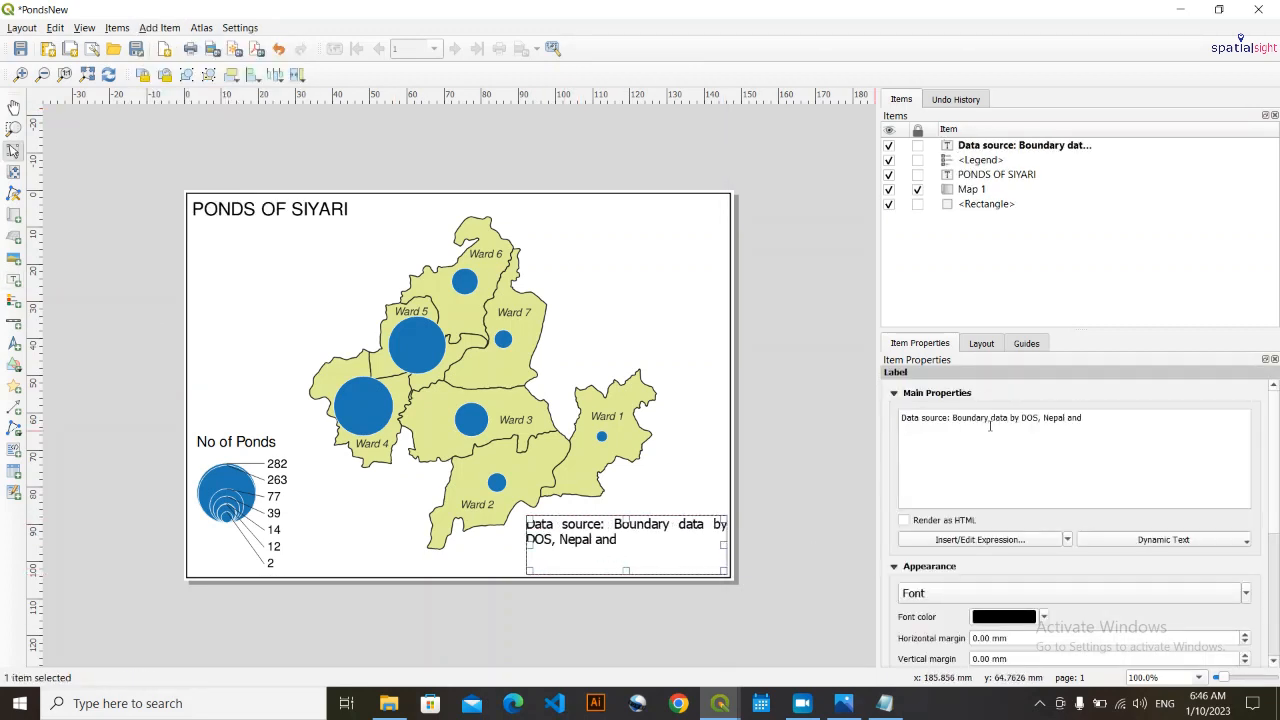
key(BackSpace)
key(BackSpace)
key(BackSpace)
key(BackSpace)
text(; Ponds data by Siyari)
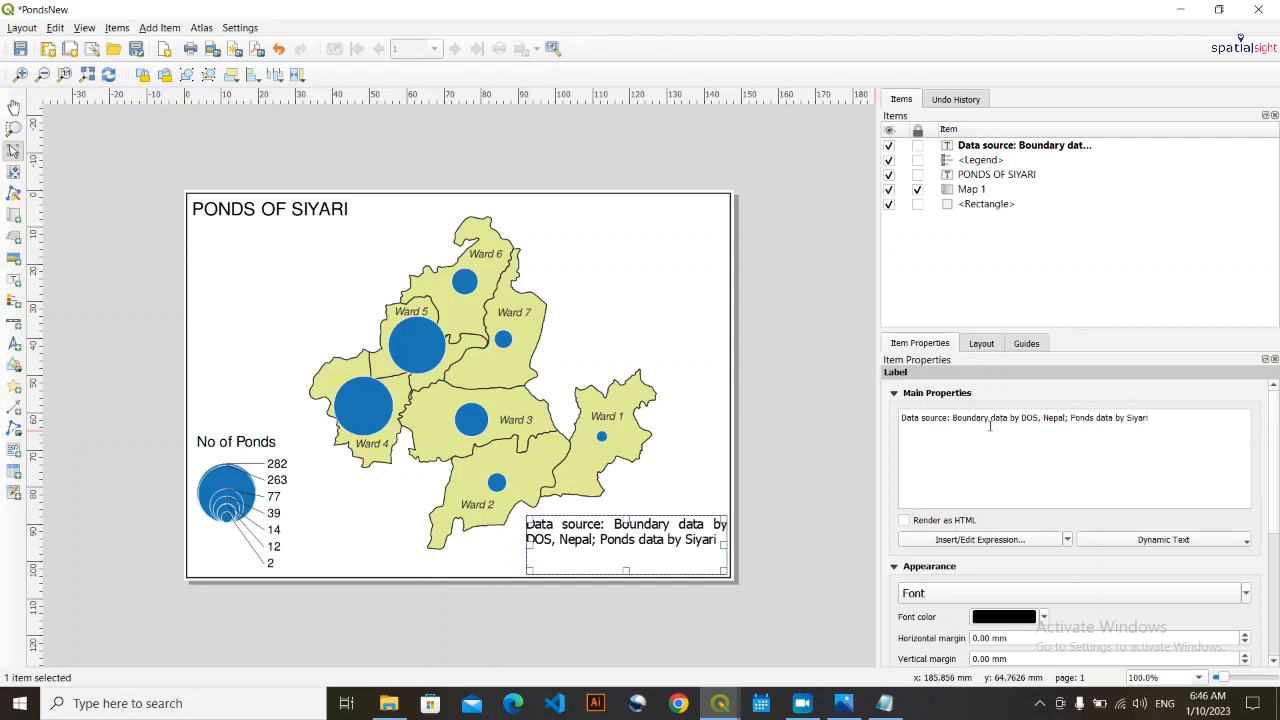
text( Gaupalika and Basemap: OSM)
- Append "and Basemap: OSM" to the data source label, followed by the lines "Prepared by: Spatial Sight" and "Date: 2023/10/1"
key(Return)
text(Prepared by:)
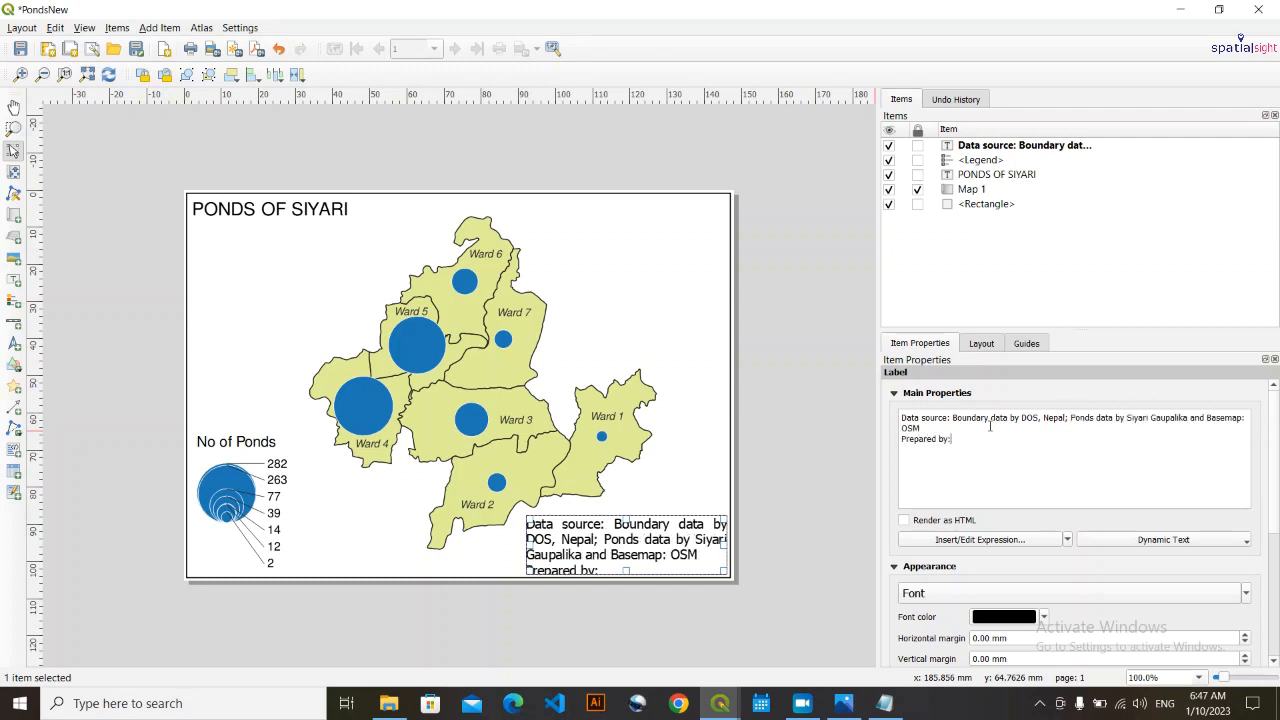
text( Spatial Sight Date: 2023/10/1)
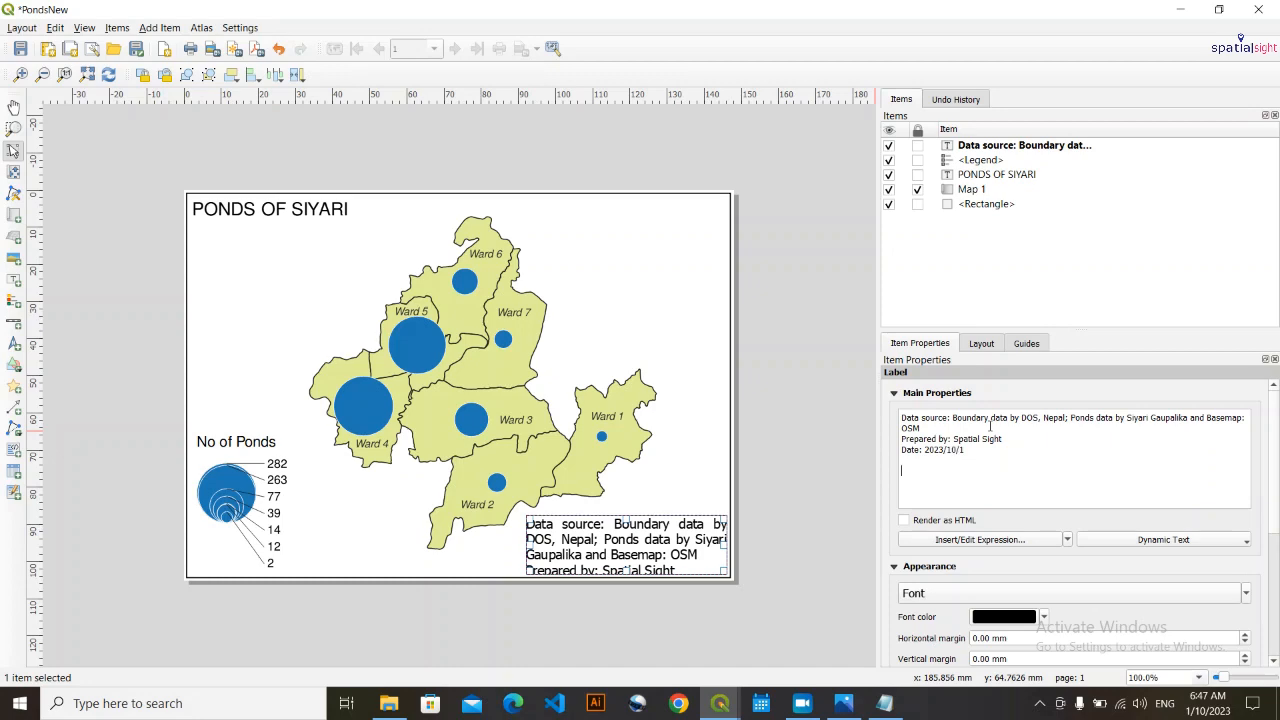
- Change the data source label to the map title's sans-serif font, reduce its size and enlarge the box to fit all five lines
scroll(903, 592, down, 2)
click(524, 560)
click(608, 557)
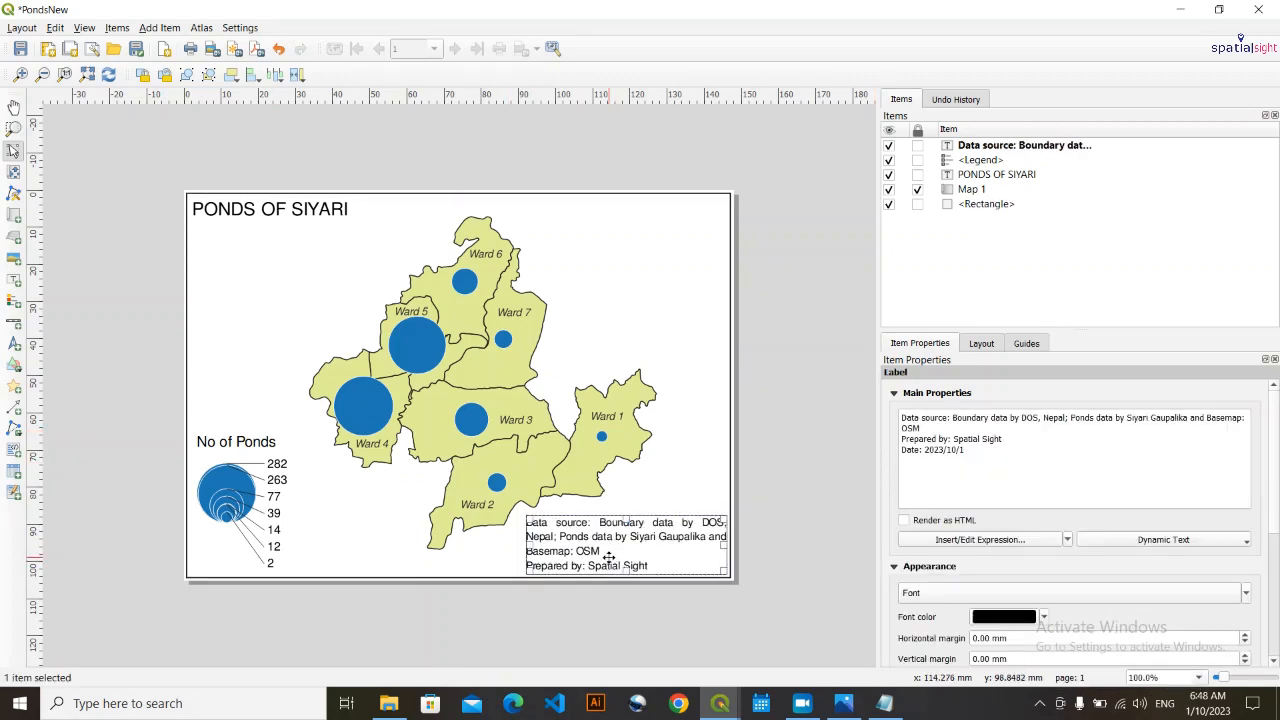
drag(688, 553, 619, 574)
click(1246, 593)
click(1029, 501)
click(676, 531)
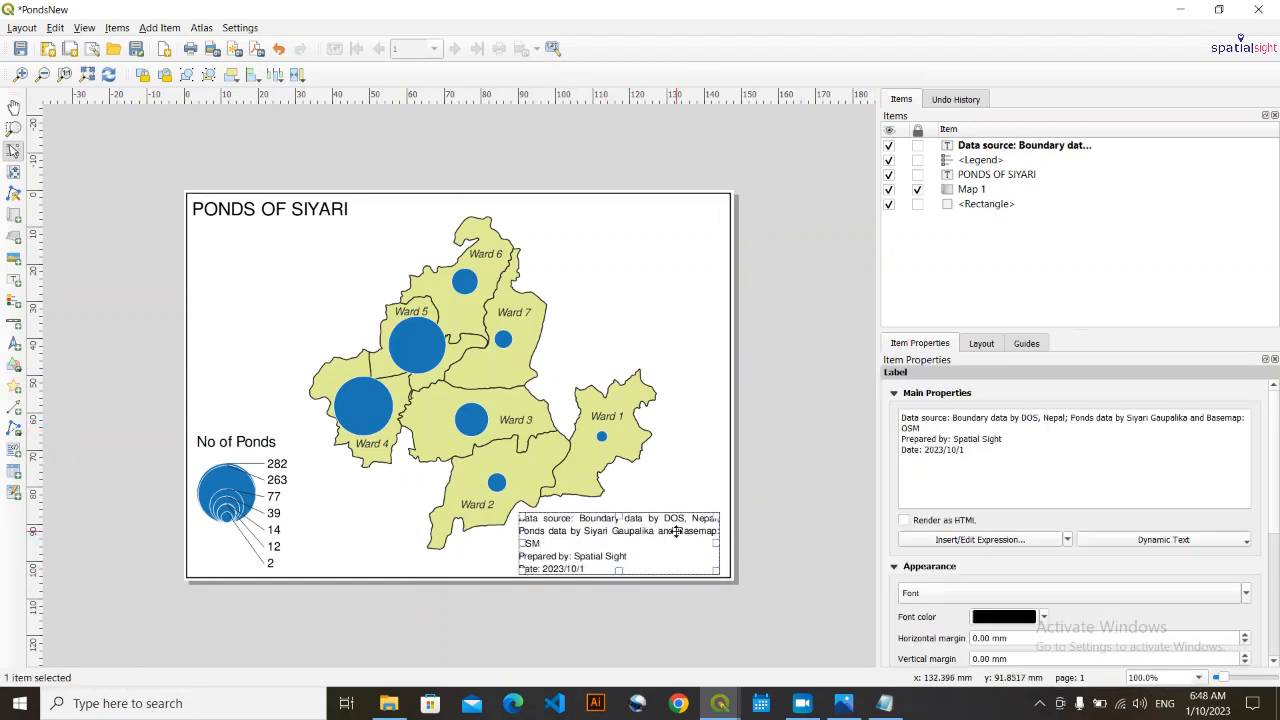
- Move the data source label against the page's right border, widen it slightly on its left side and deselect it
drag(676, 531, 684, 531)
click(563, 554)
drag(526, 543, 519, 543)
click(543, 550)
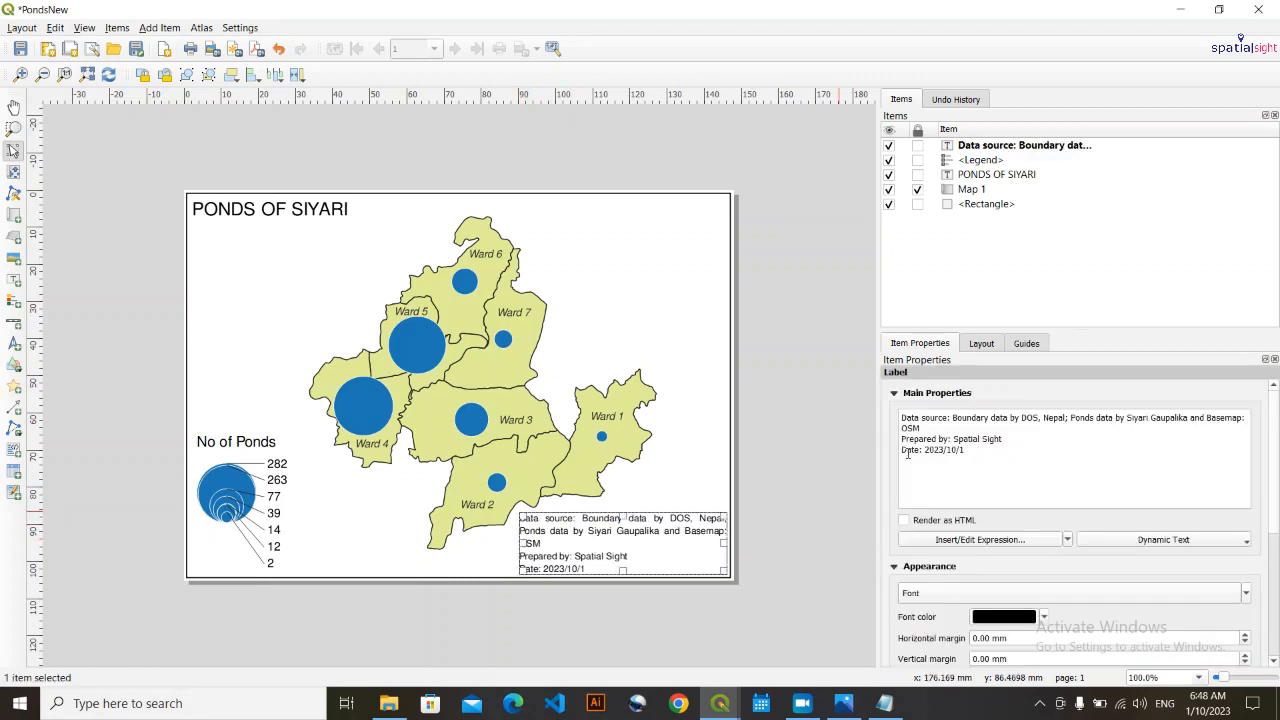
click(742, 537)
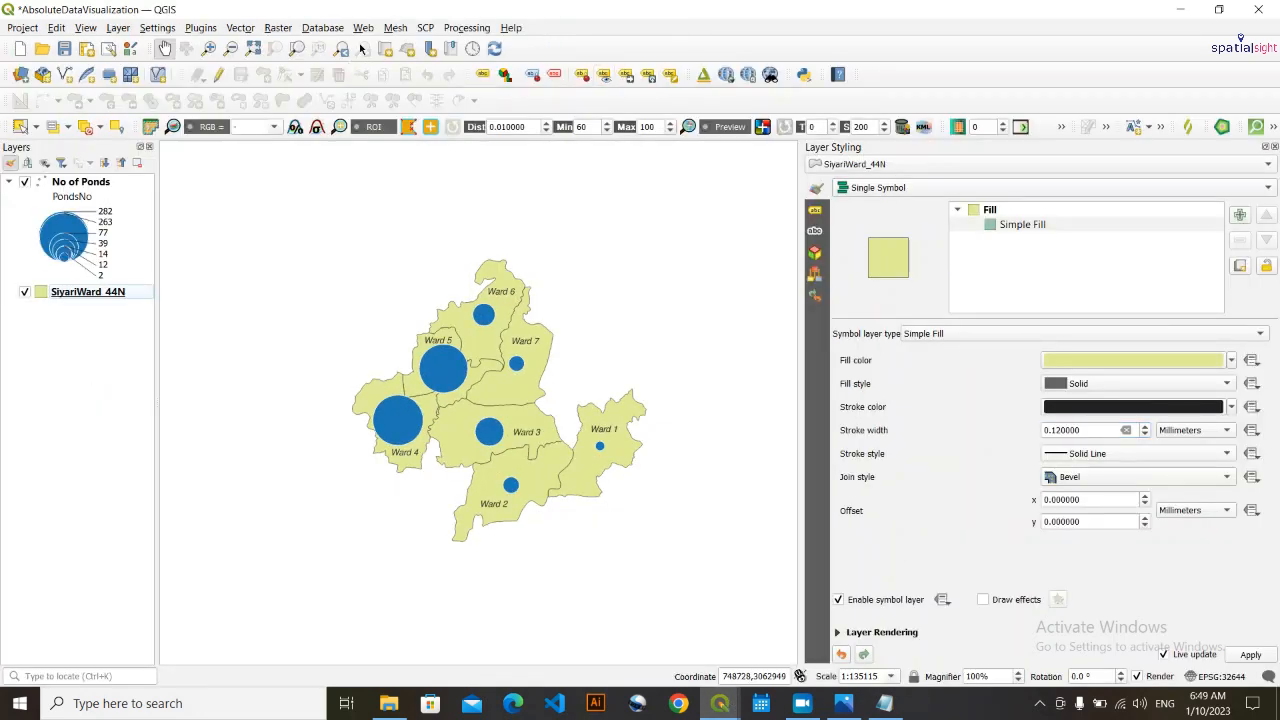
- Add the OSM Standard basemap from QuickMapServices to the main project and return to the PondsNew layout
click(358, 29)
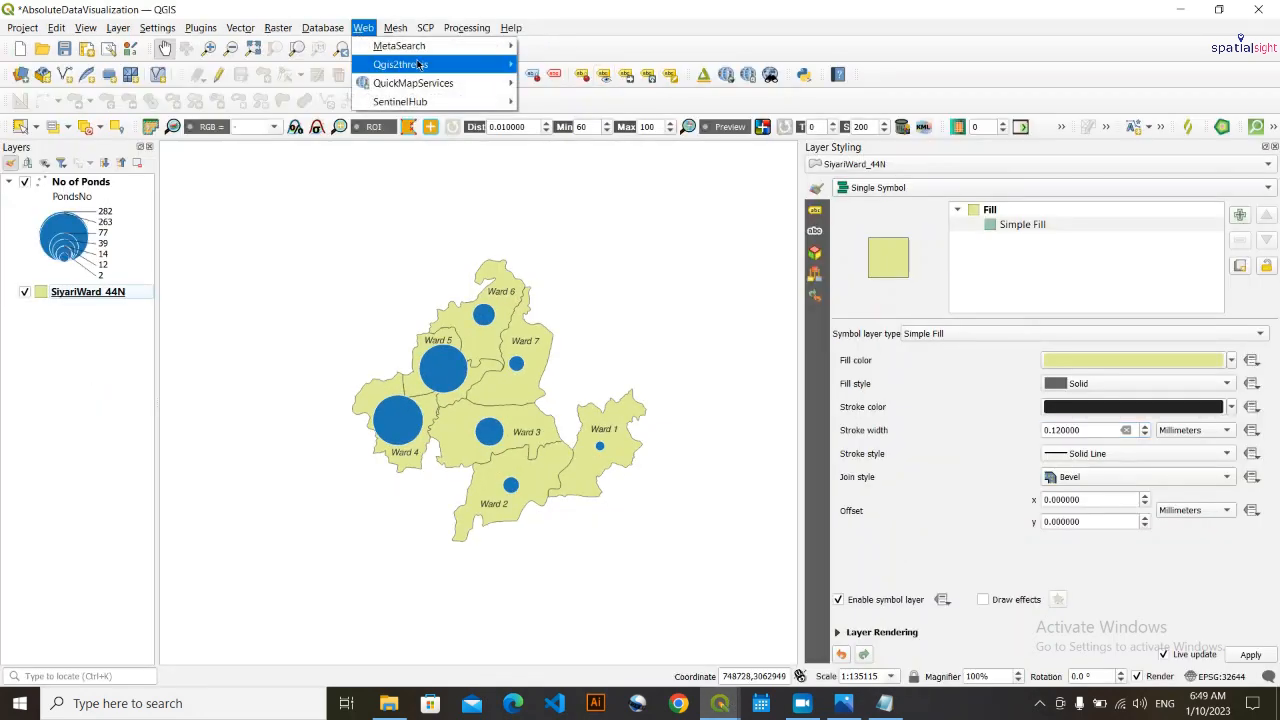
mouse_move(378, 88)
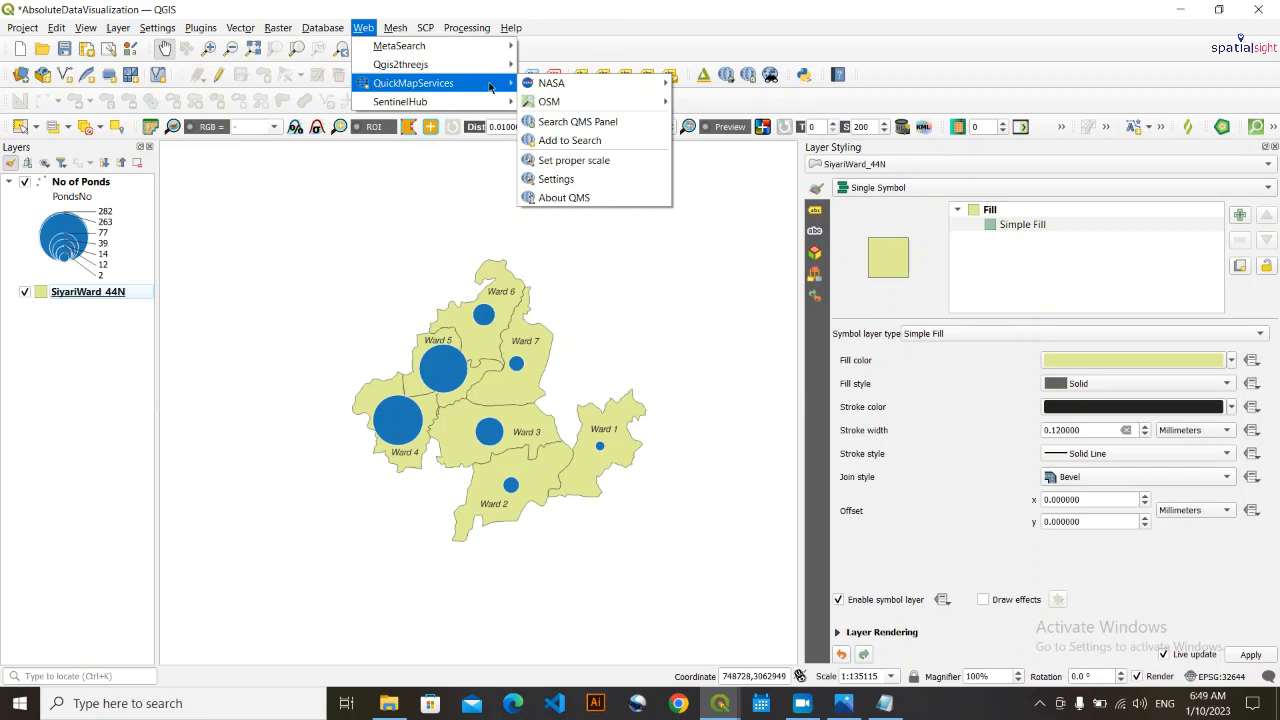
mouse_move(549, 101)
click(695, 102)
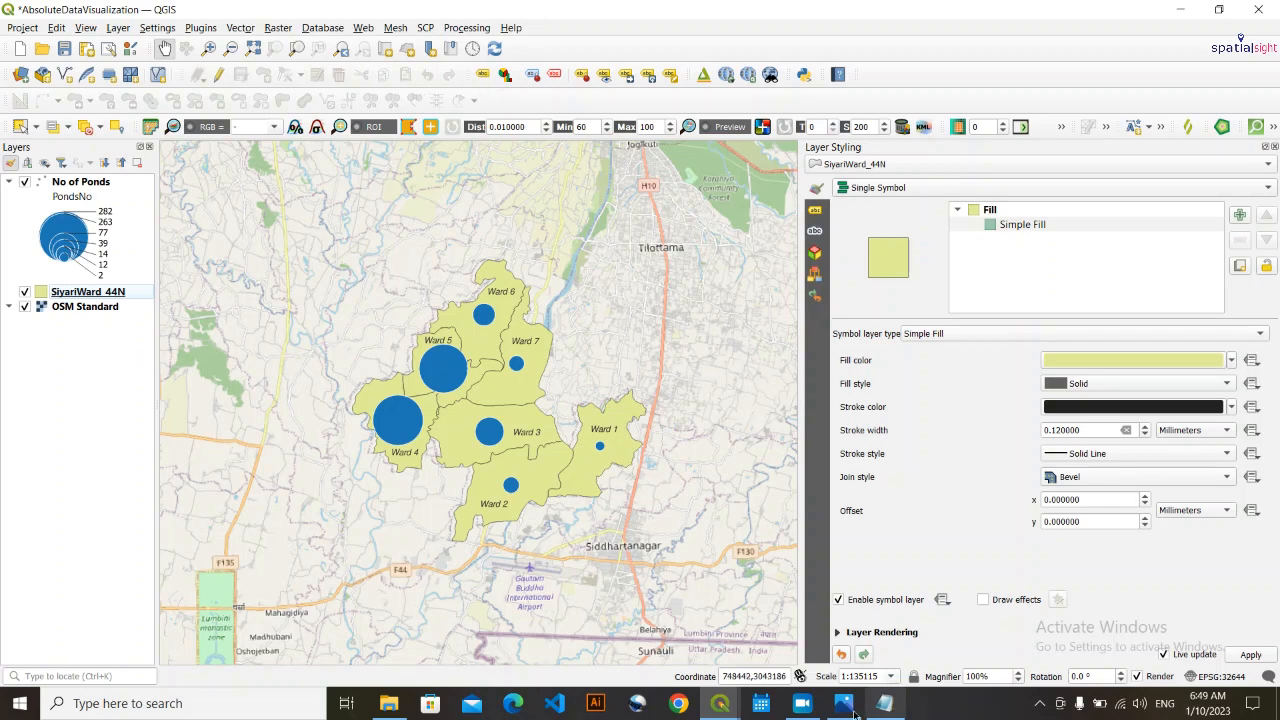
mouse_move(721, 712)
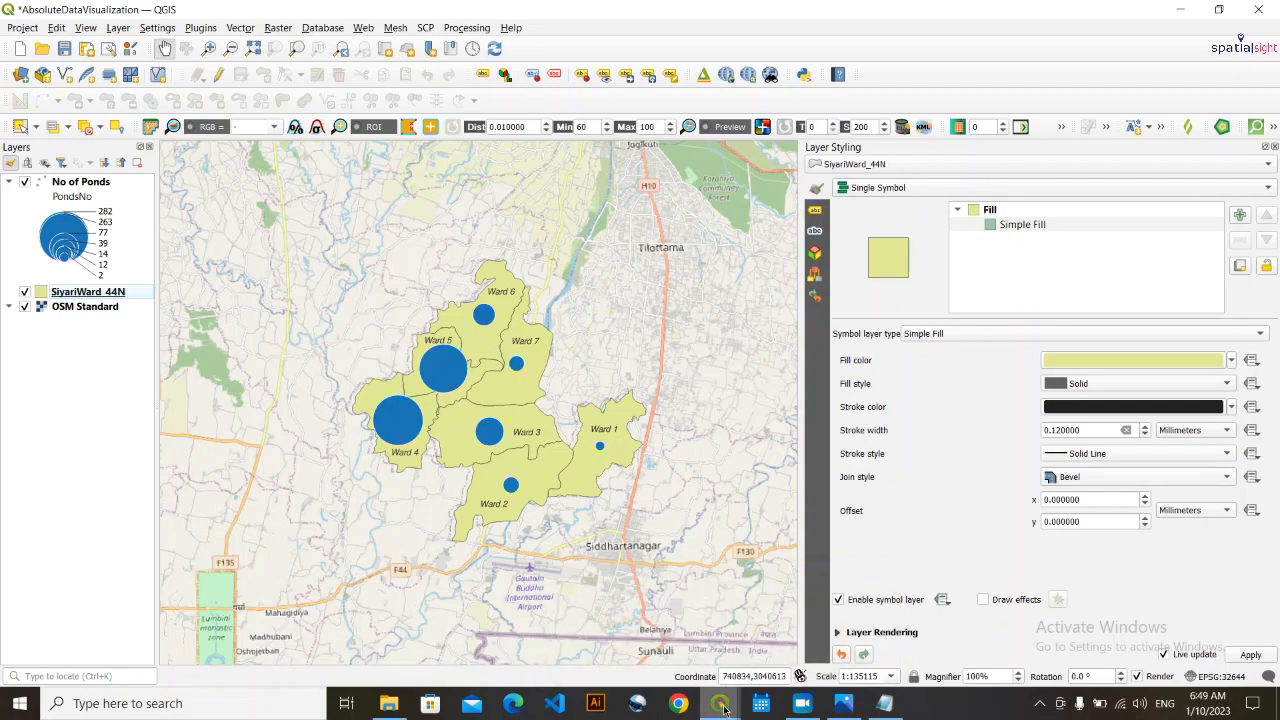
click(810, 625)
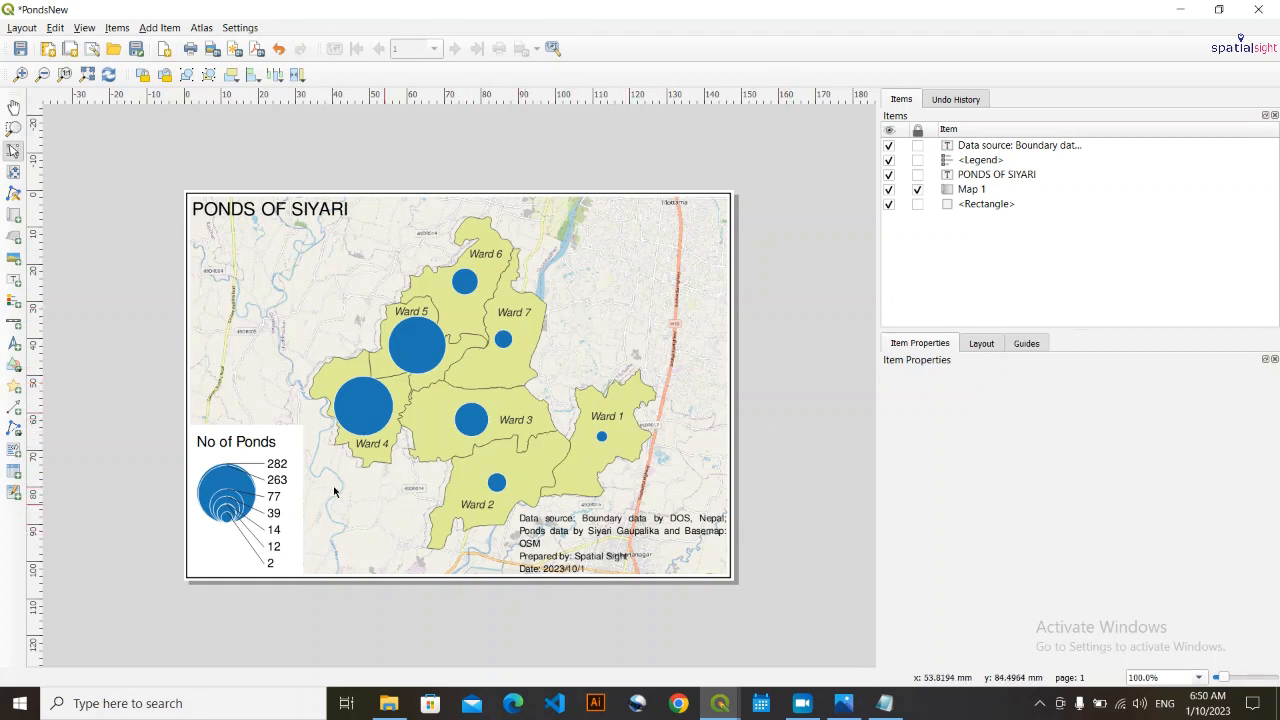
- Enable a background behind the data source label so it stands out from the basemap, and deselect it
click(657, 533)
scroll(906, 640, down, 4)
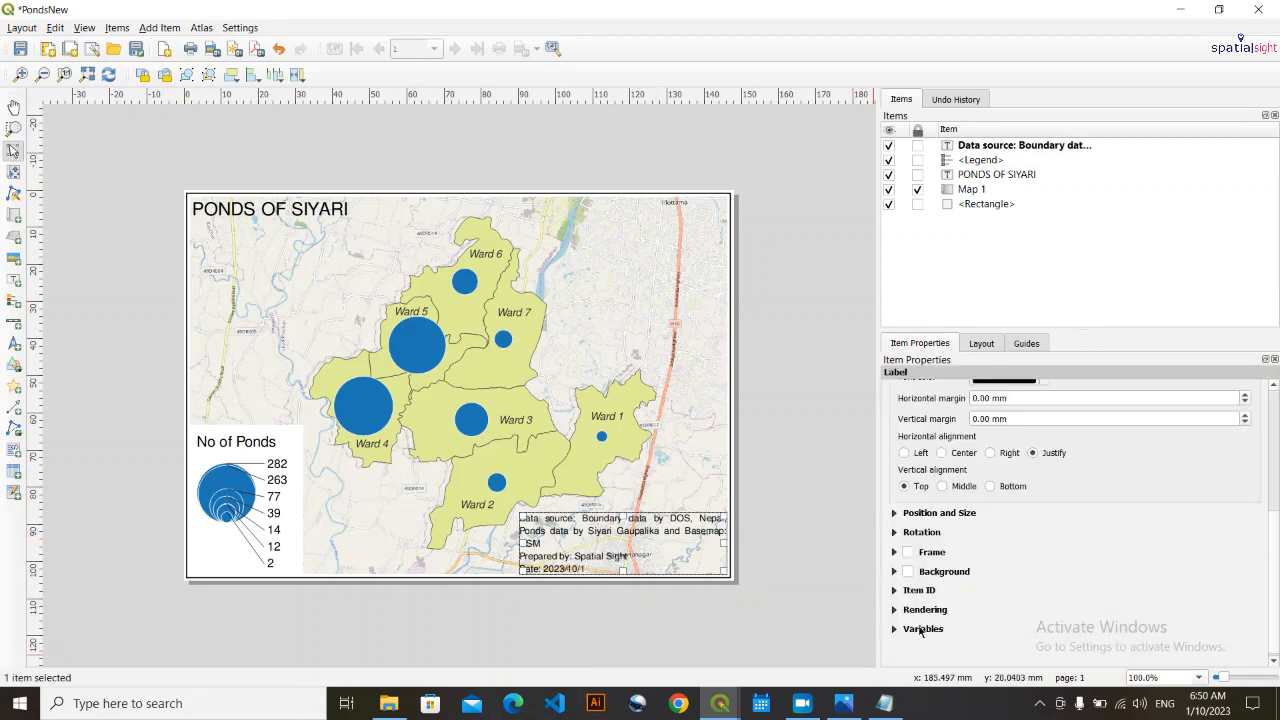
click(908, 568)
click(850, 313)
- Add a scale bar for Map 1 above Ward 1 on the map's right side, using the Line Ticks Up style
click(946, 190)
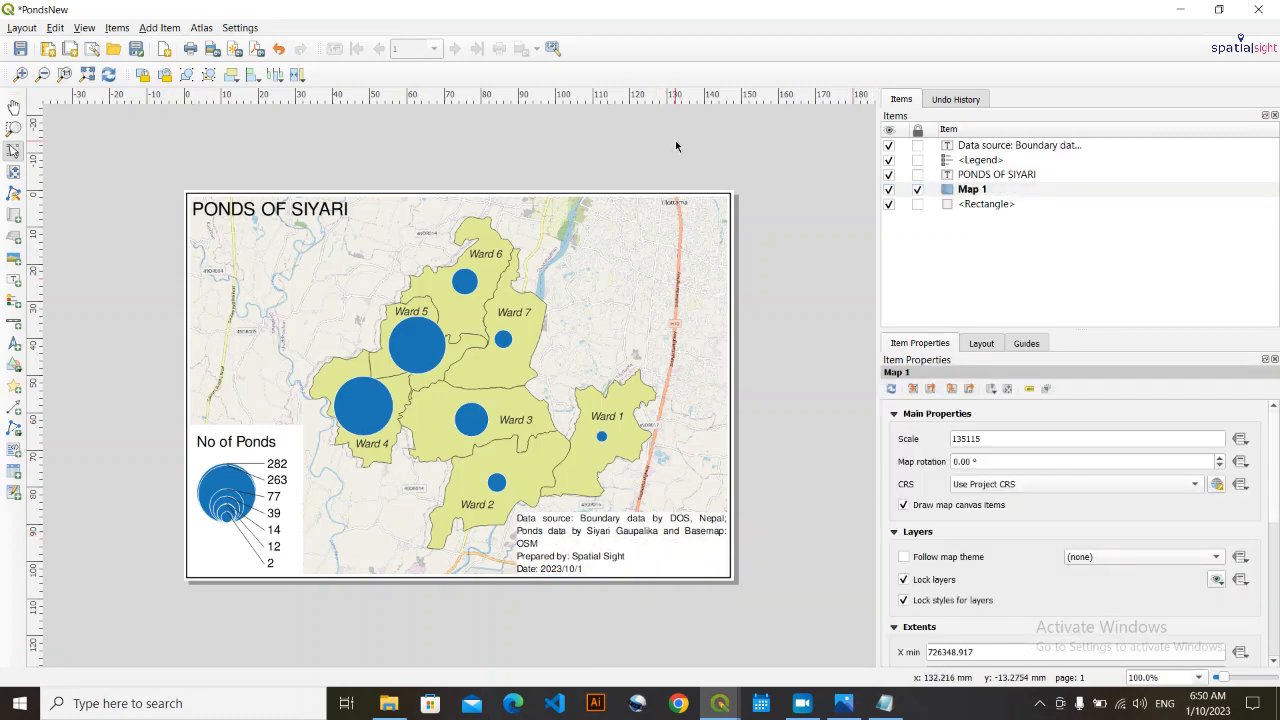
click(676, 143)
click(159, 28)
click(188, 152)
drag(599, 320, 716, 343)
click(962, 440)
click(966, 504)
- Change the scale bar's font to the map title's sans-serif font and reduce its size
scroll(977, 517, down, 4)
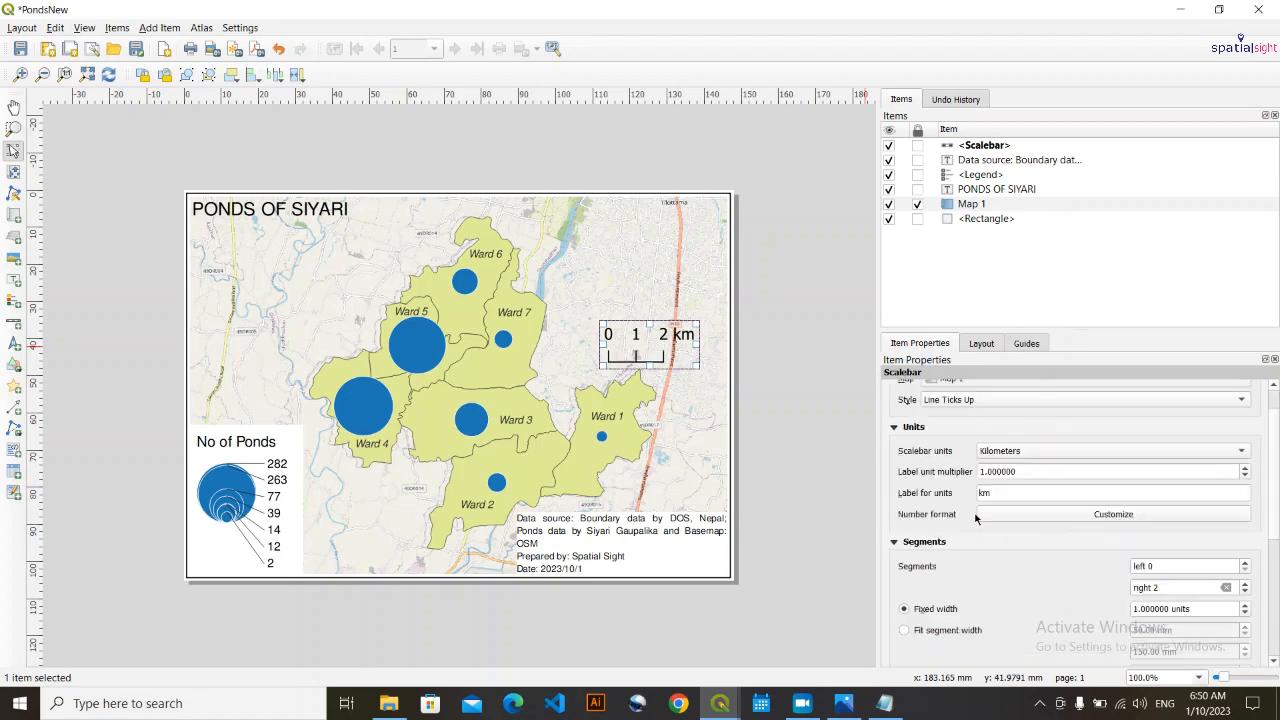
click(912, 583)
scroll(1119, 550, down, 4)
click(1246, 560)
click(1130, 559)
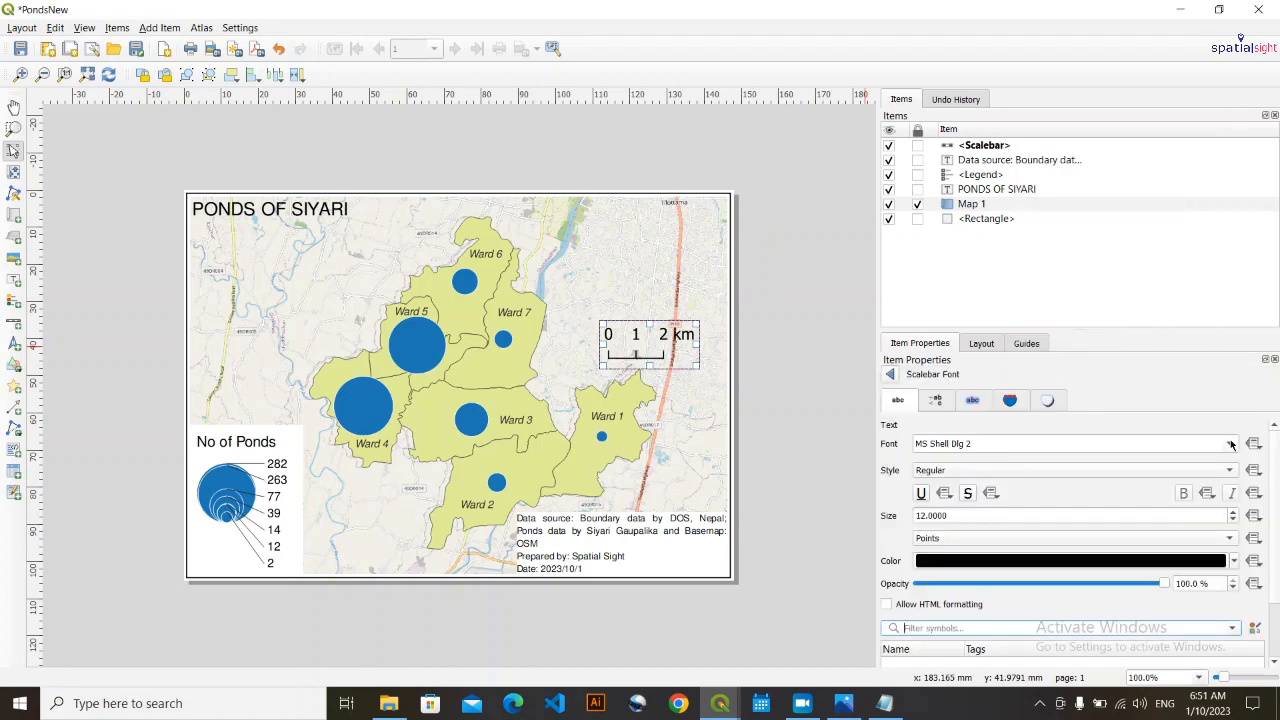
click(890, 374)
click(1246, 479)
click(1193, 51)
click(1183, 480)
click(1246, 479)
click(863, 454)
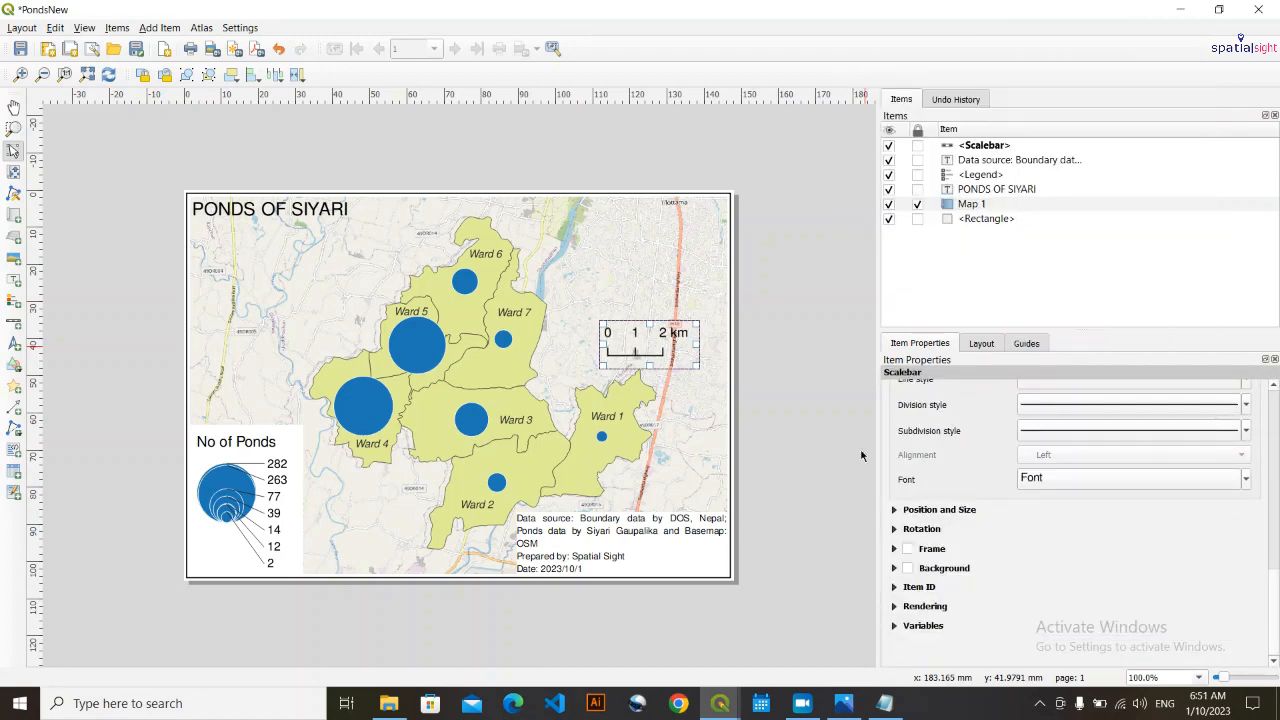
- Move the scale bar closer to the map's right border and set its font size to 9 points
drag(650, 345, 679, 344)
scroll(1077, 603, down, 10)
click(1246, 478)
click(1194, 55)
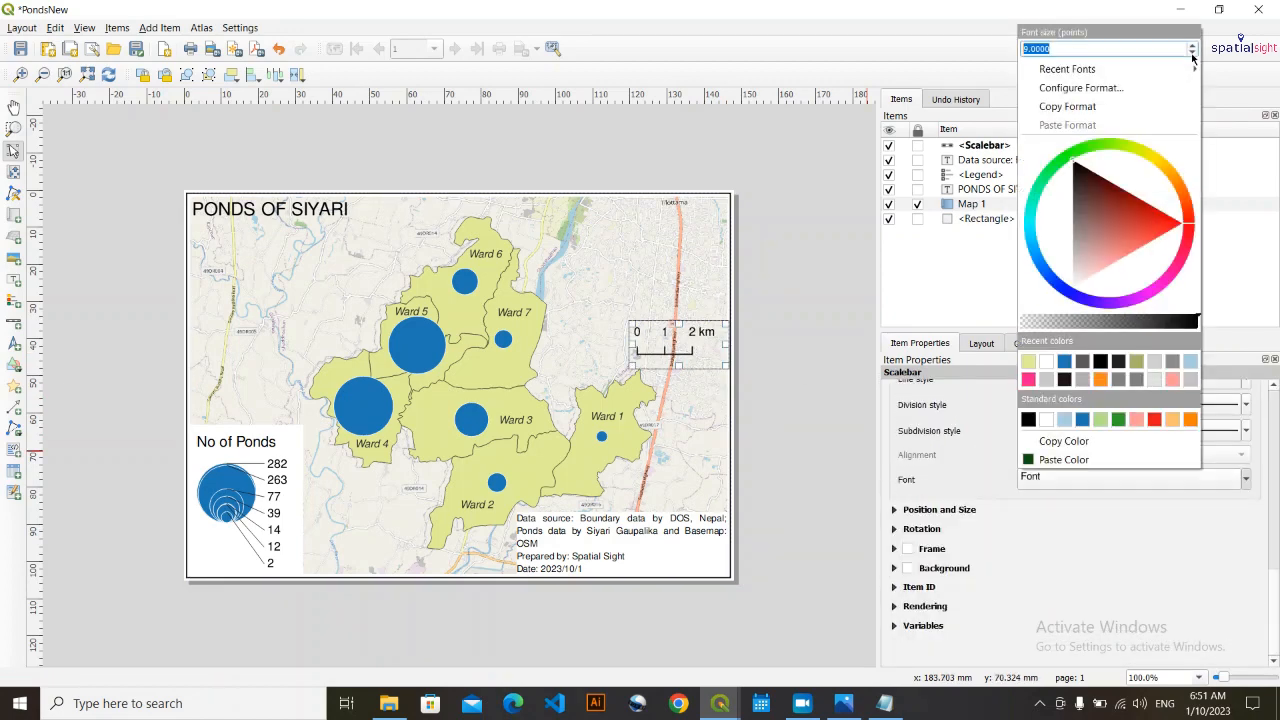
click(754, 242)
click(160, 28)
click(262, 232)
key(ctrl+z)
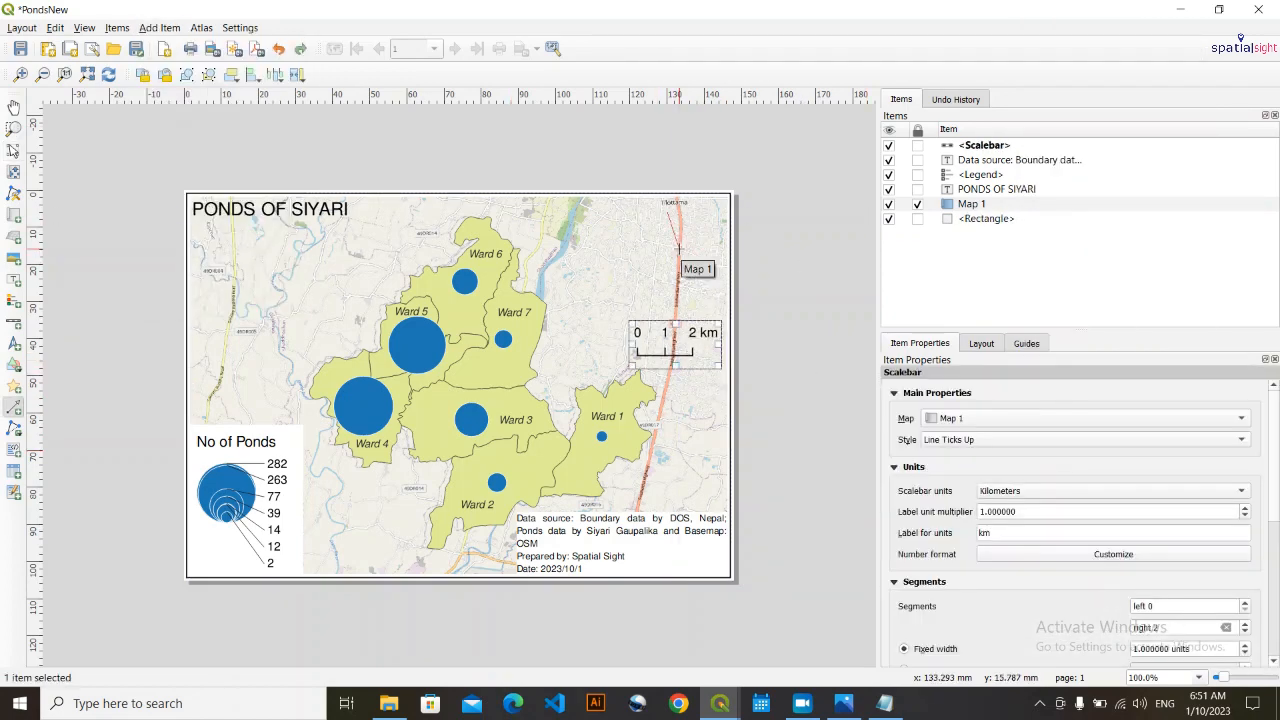
- Add a small north arrow above the scale bar, using the NorthArrow_11.svg symbol from the arrows category
click(160, 28)
click(205, 177)
drag(690, 232, 663, 284)
click(966, 520)
click(1116, 543)
scroll(884, 613, down, 6)
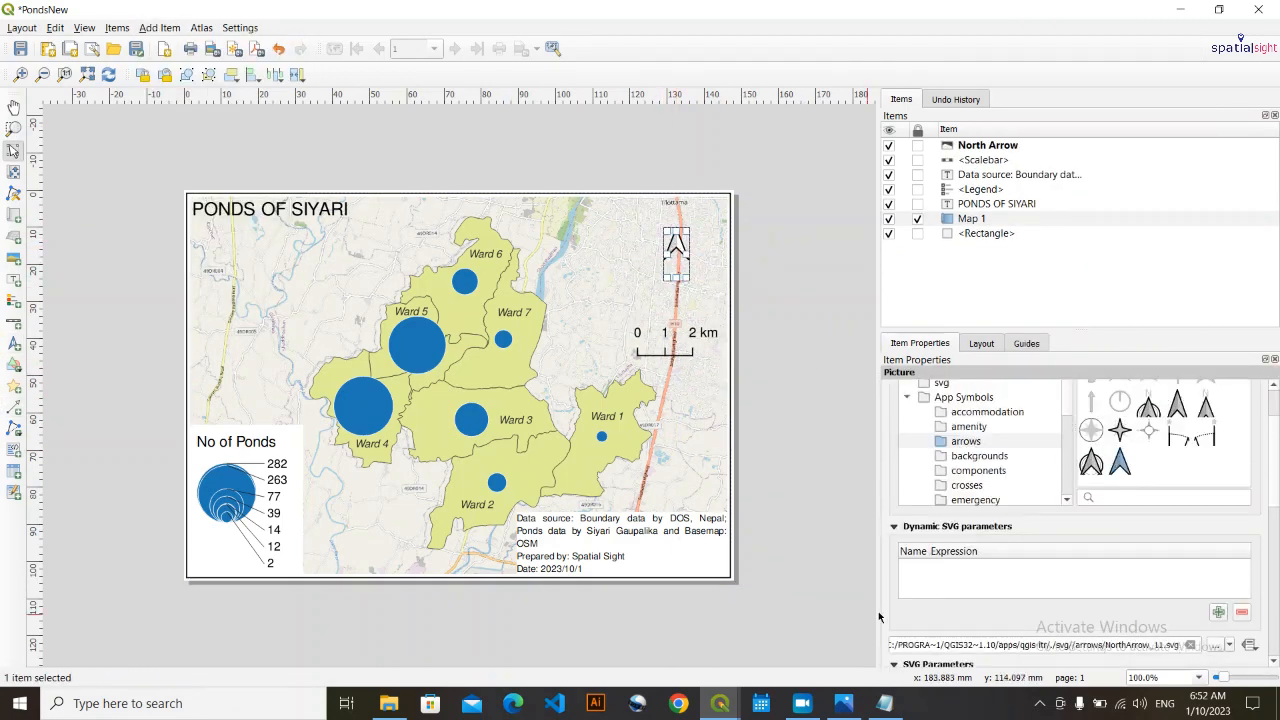
- Replace the north arrow's symbol with the arrowhead topped by an N from the arrows category
click(1024, 530)
click(963, 474)
click(677, 254)
click(966, 521)
click(1206, 489)
- Move the north arrow into the map's upper-right corner and lock the rectangle border item
click(677, 254)
drag(663, 254, 713, 240)
click(682, 258)
click(917, 233)
right_click(700, 238)
click(705, 279)
click(754, 273)
- Nudge the data source label slightly left, the scale bar slightly up and right, and the legend slightly right, away from the border
drag(659, 540, 655, 540)
click(809, 494)
drag(687, 350, 695, 346)
click(806, 328)
drag(247, 464, 251, 463)
click(132, 480)
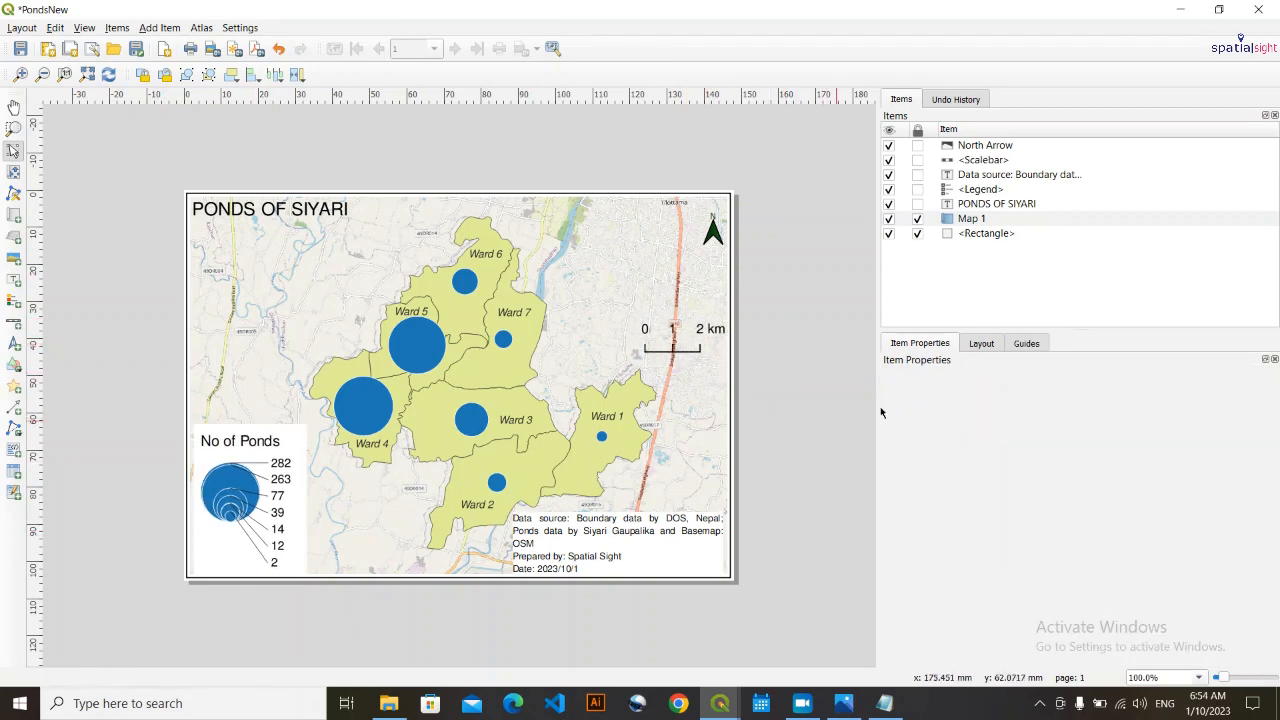